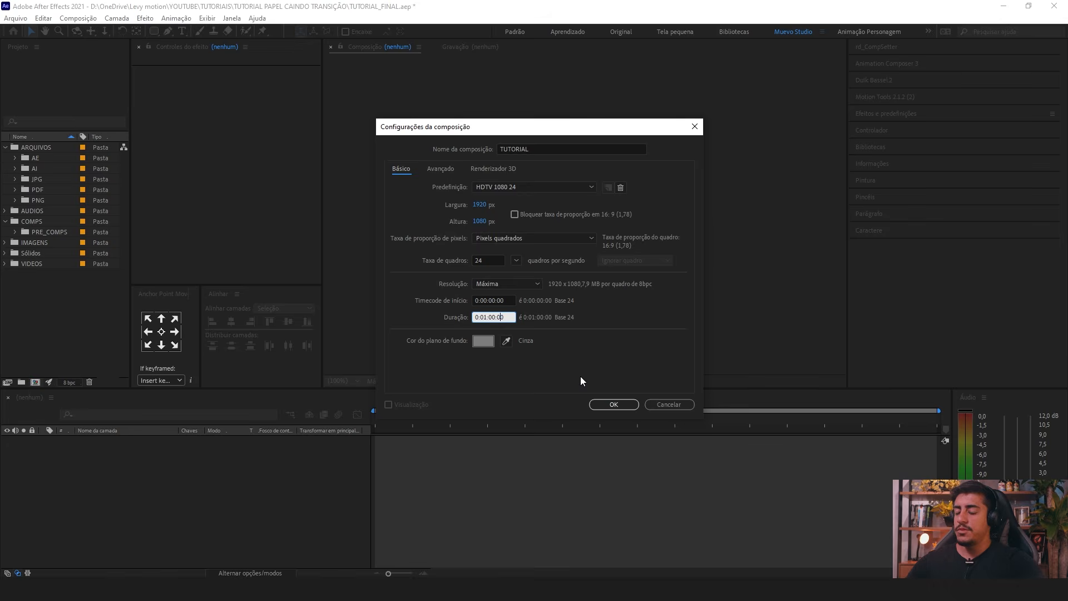
Step: Create the TUTORIAL composition with the HDTV 1080 24 preset and a duration of 0:01:00:00
{"action": "key", "text": "Escape"}
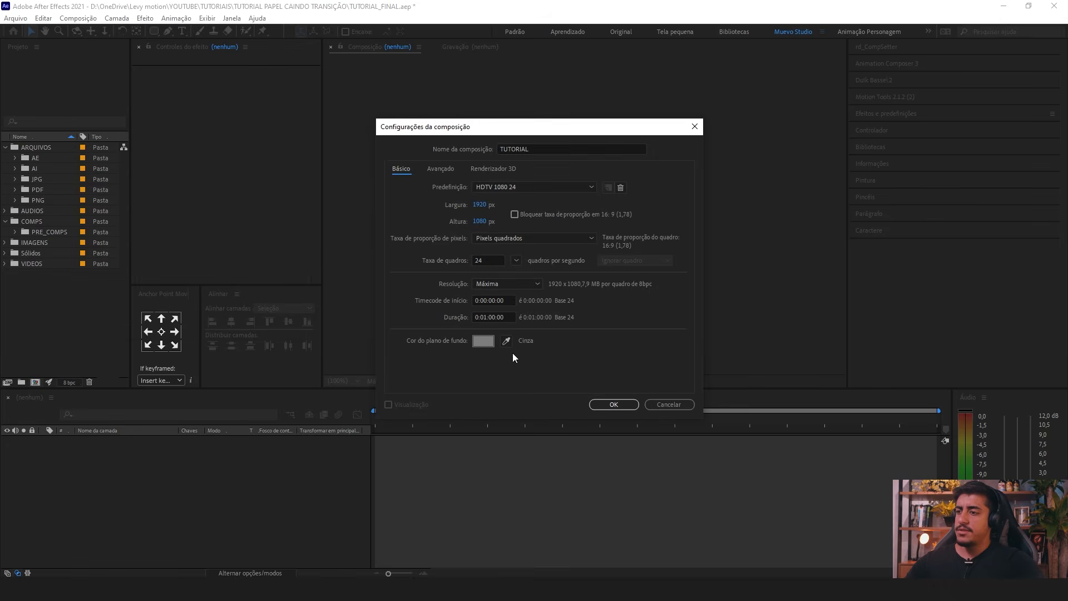
{"action": "left_click", "coordinate": [613, 405]}
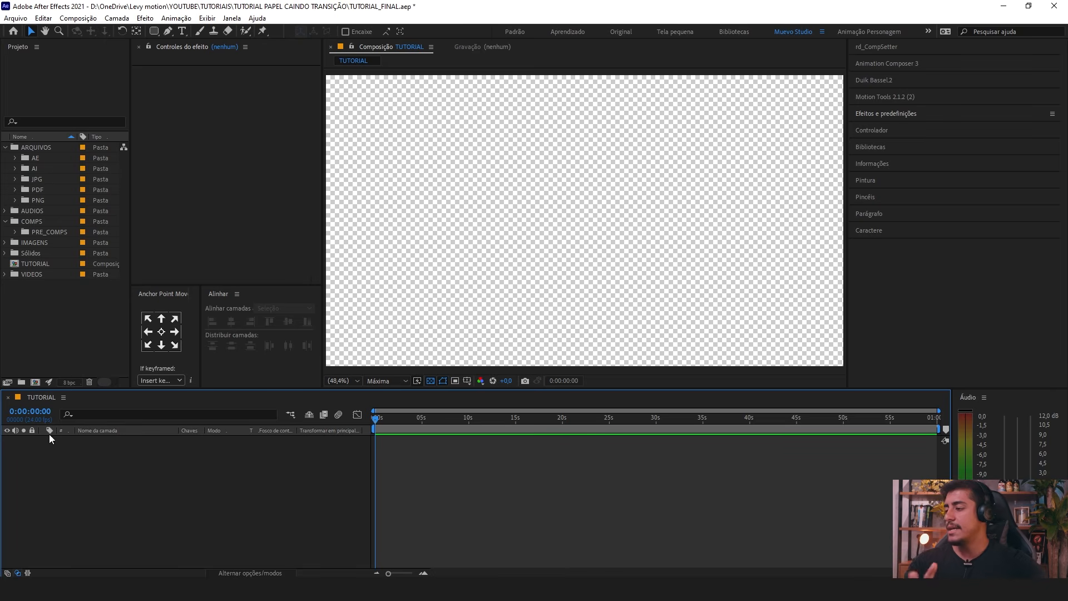
Step: Start a new solid layer in the composition and name it BACKGROUND
{"action": "right_click", "coordinate": [79, 472]}
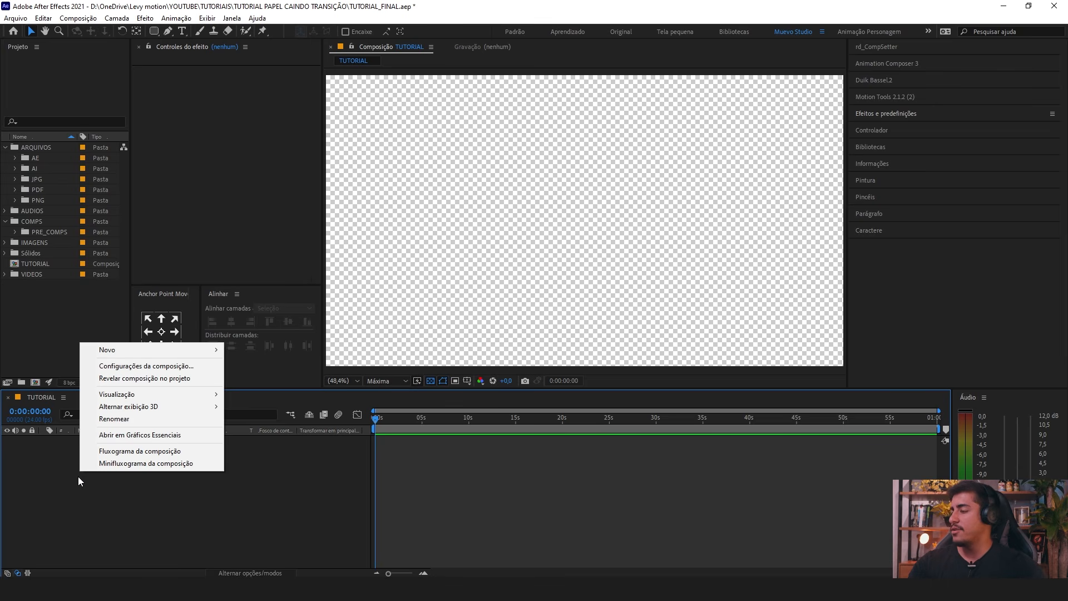
{"action": "mouse_move", "coordinate": [135, 349]}
{"action": "left_click", "coordinate": [234, 379]}
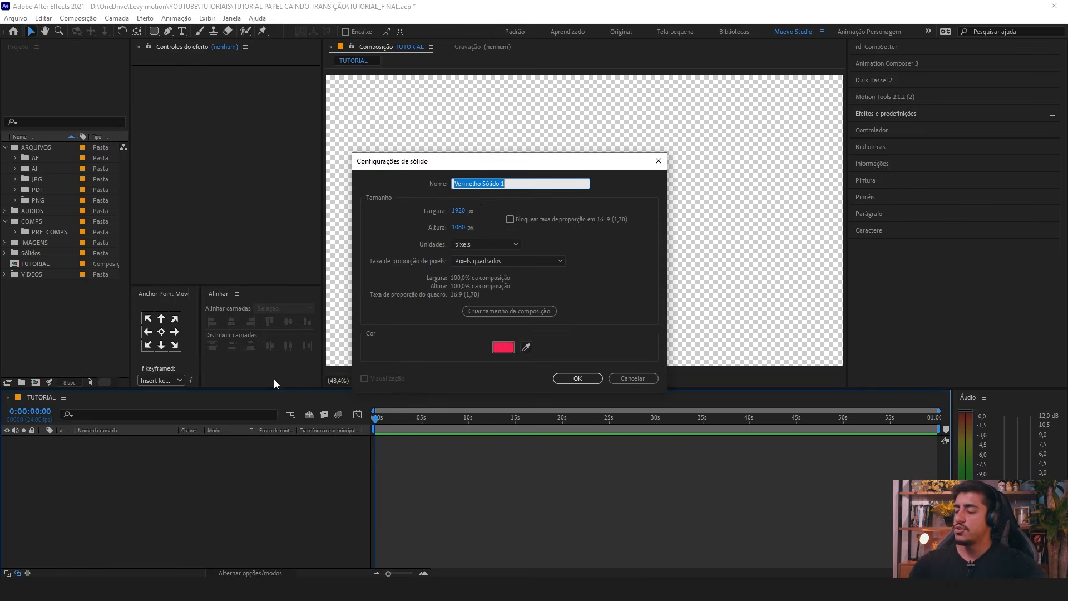
{"action": "type", "text": "BACKGORU"}
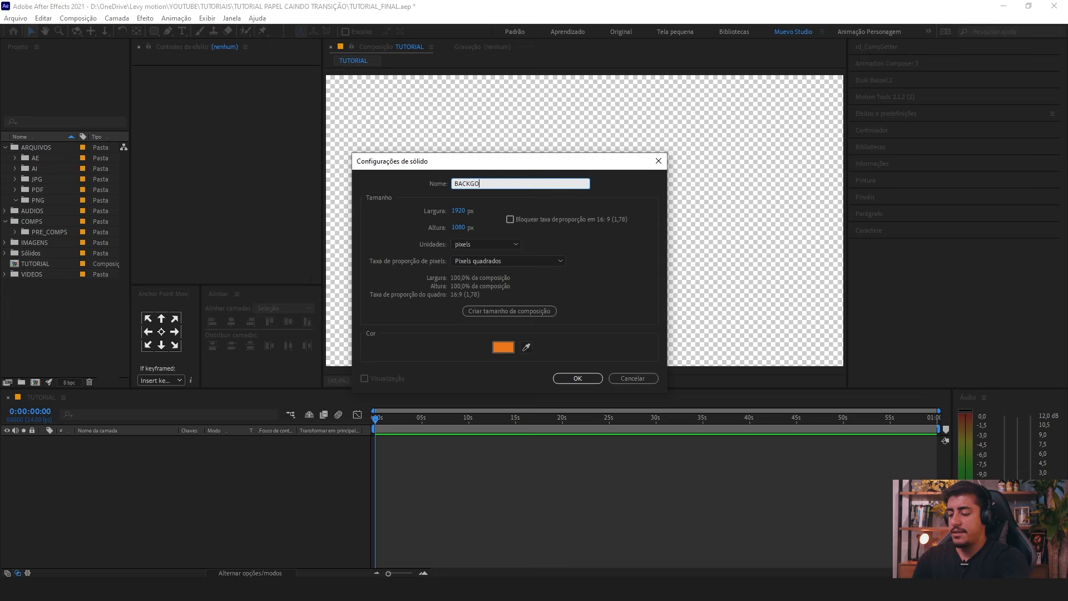
{"action": "key", "text": "BackSpace"}
{"action": "key", "text": "BackSpace"}
{"action": "key", "text": "BackSpace"}
{"action": "type", "text": "ROUND"}
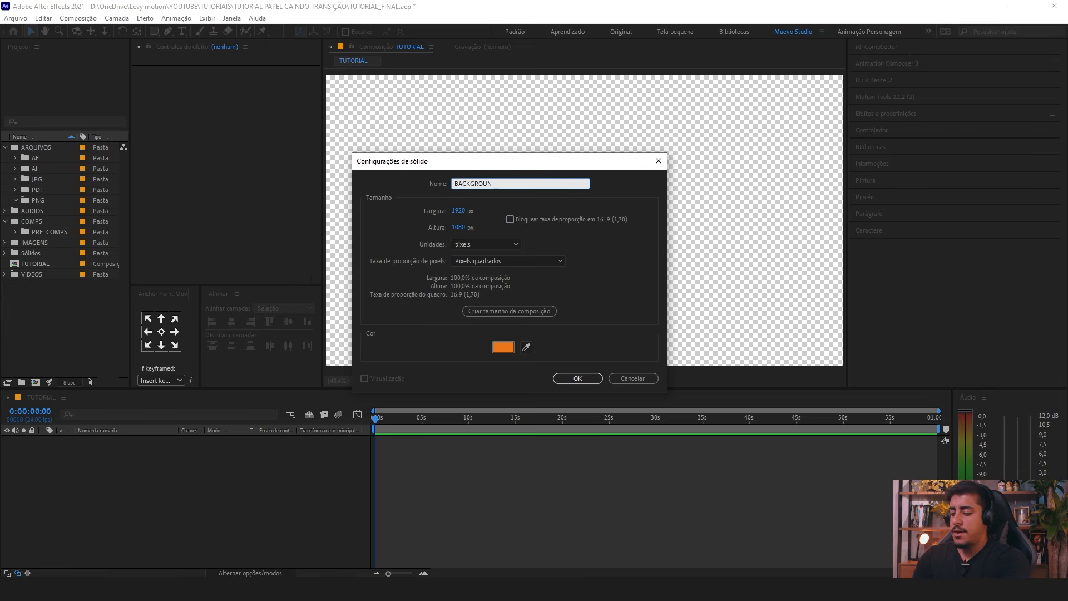
Step: Use orange ED761C as the solid's colour and create the BACKGROUND layer at composition size
{"action": "left_click", "coordinate": [503, 347]}
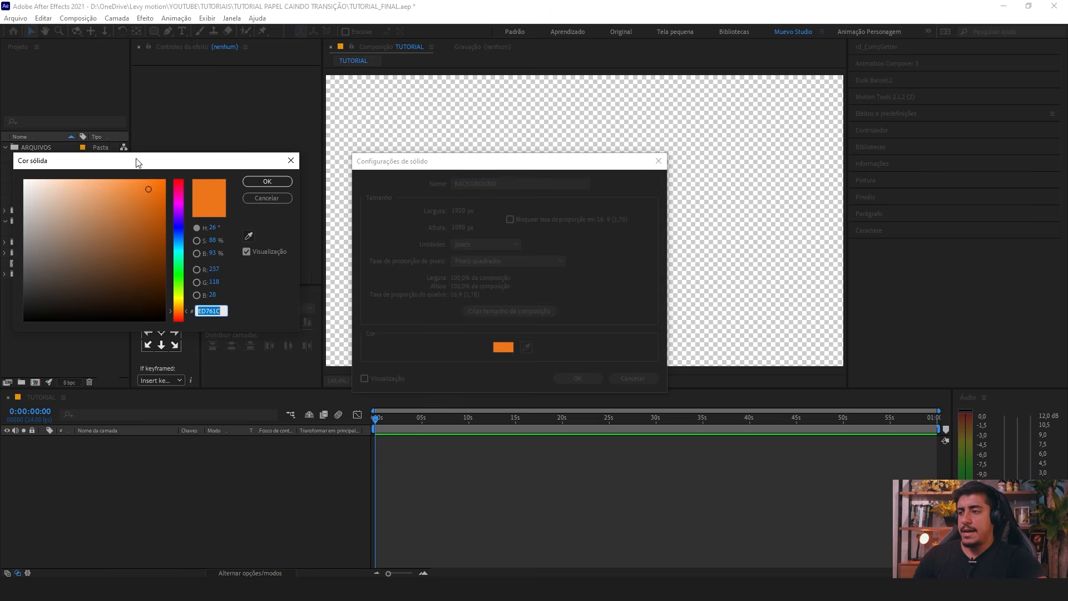
{"action": "left_click_drag", "start_coordinate": [137, 155], "coordinate": [488, 191]}
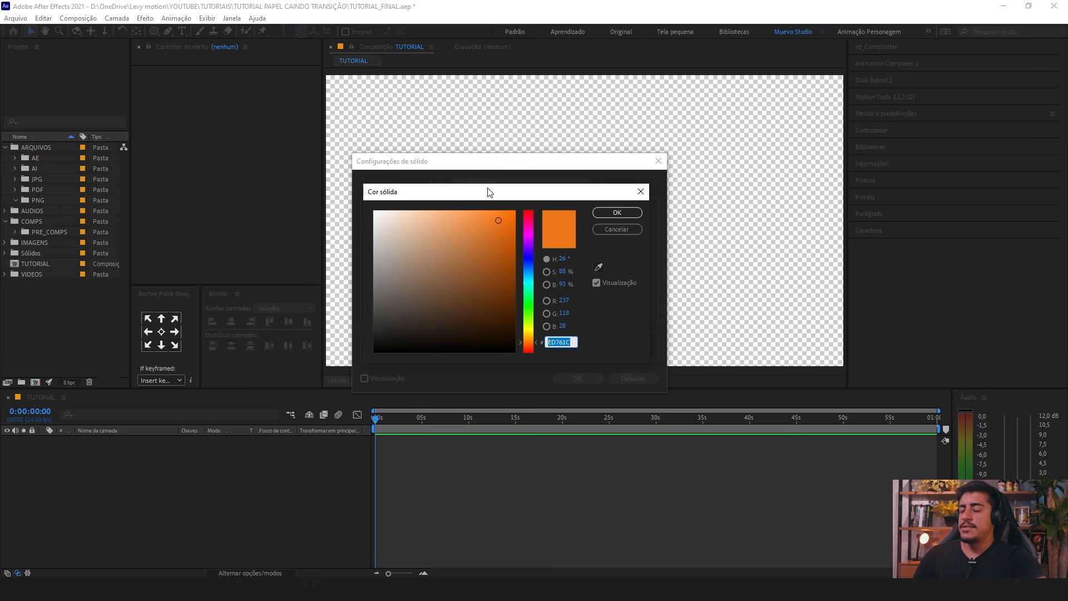
{"action": "double_click", "coordinate": [570, 349]}
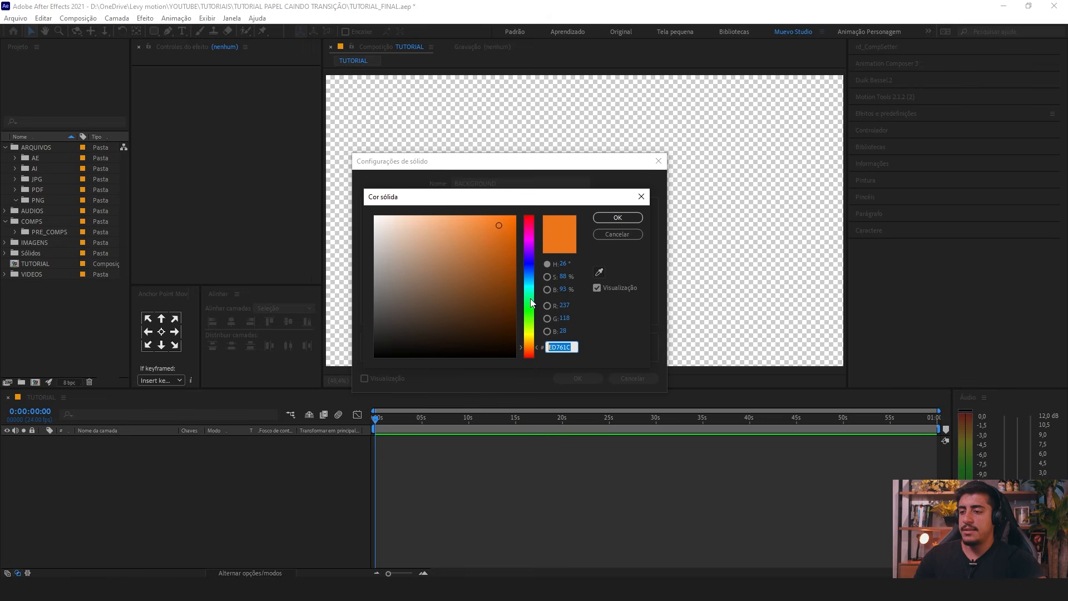
{"action": "left_click", "coordinate": [617, 217]}
{"action": "key", "text": "Return"}
{"action": "left_click", "coordinate": [91, 472]}
{"action": "left_click", "coordinate": [105, 440]}
{"action": "left_click", "coordinate": [118, 500]}
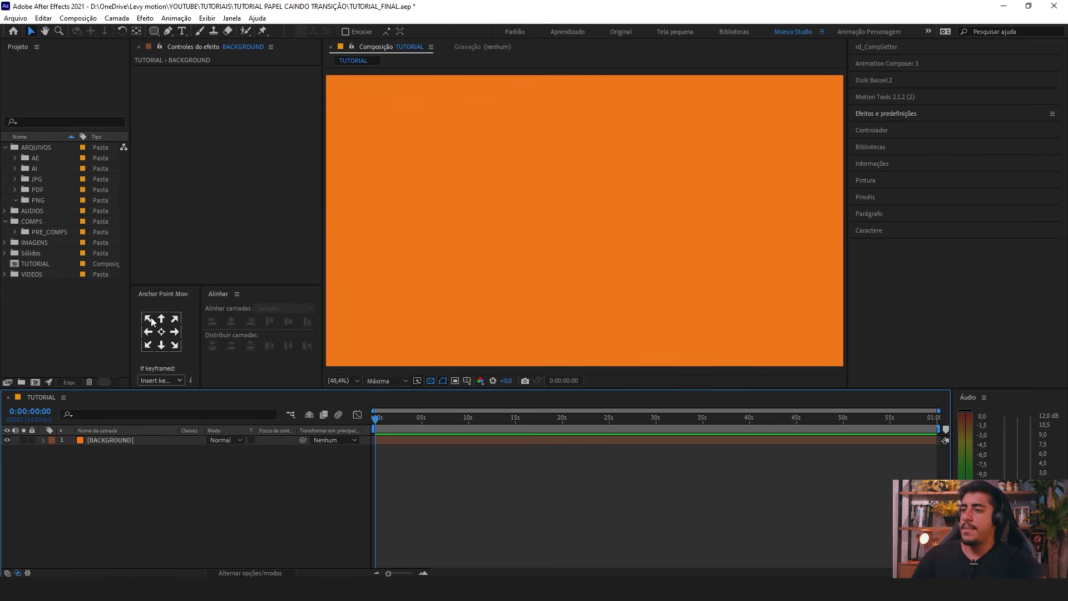
Step: Place itau-logo-1.png from the PNG folder above the BACKGROUND layer and scale it down to a small centred logo
{"action": "left_click", "coordinate": [55, 202]}
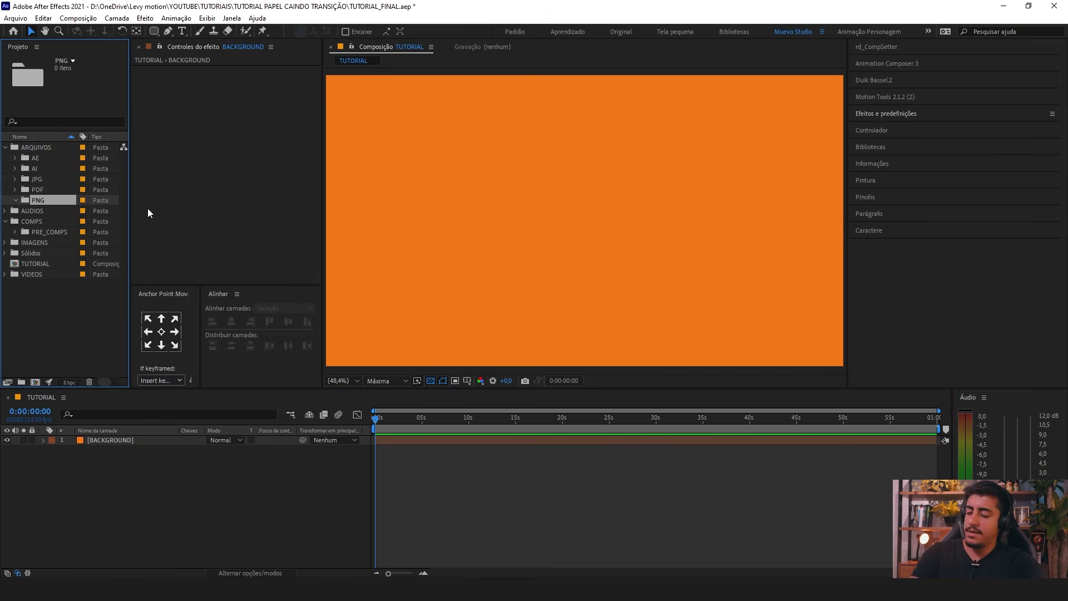
{"action": "left_click", "coordinate": [106, 208]}
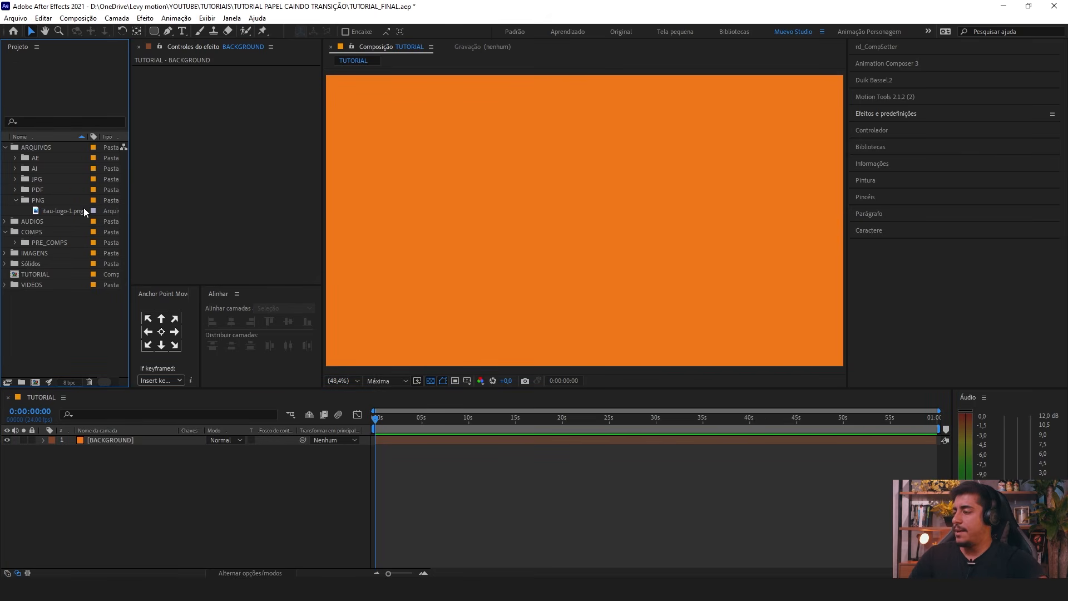
{"action": "left_click_drag", "start_coordinate": [16, 207], "coordinate": [120, 437]}
{"action": "key", "text": "s"}
{"action": "left_click_drag", "start_coordinate": [222, 450], "coordinate": [152, 453]}
{"action": "left_click", "coordinate": [138, 507]}
{"action": "left_click", "coordinate": [46, 441]}
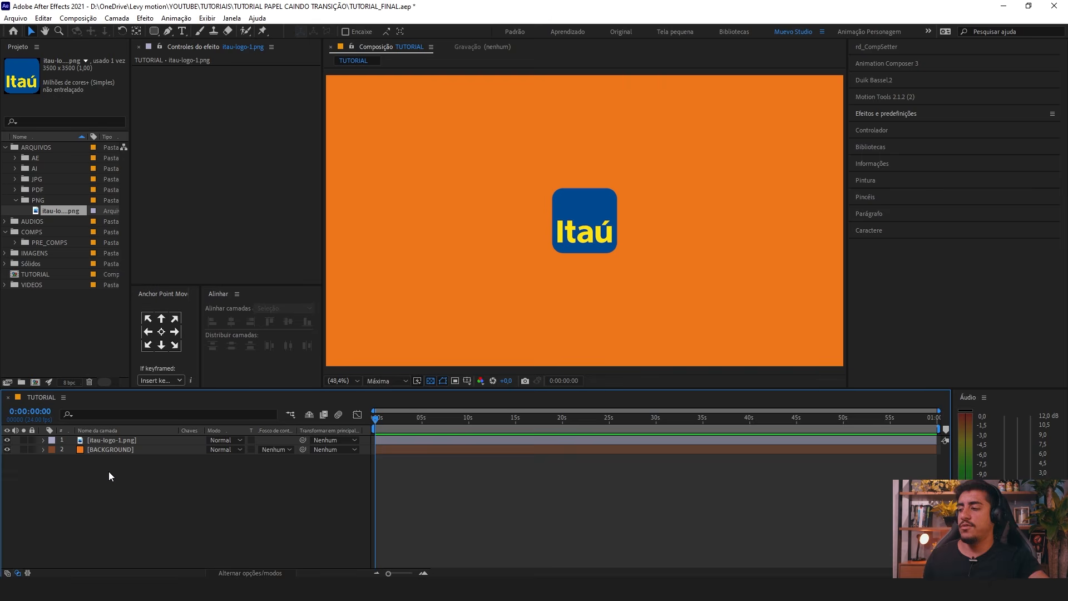
Step: Pre-compose the BACKGROUND layer under the name BACKGROUND, moving all attributes into the new composition
{"action": "left_click", "coordinate": [129, 452]}
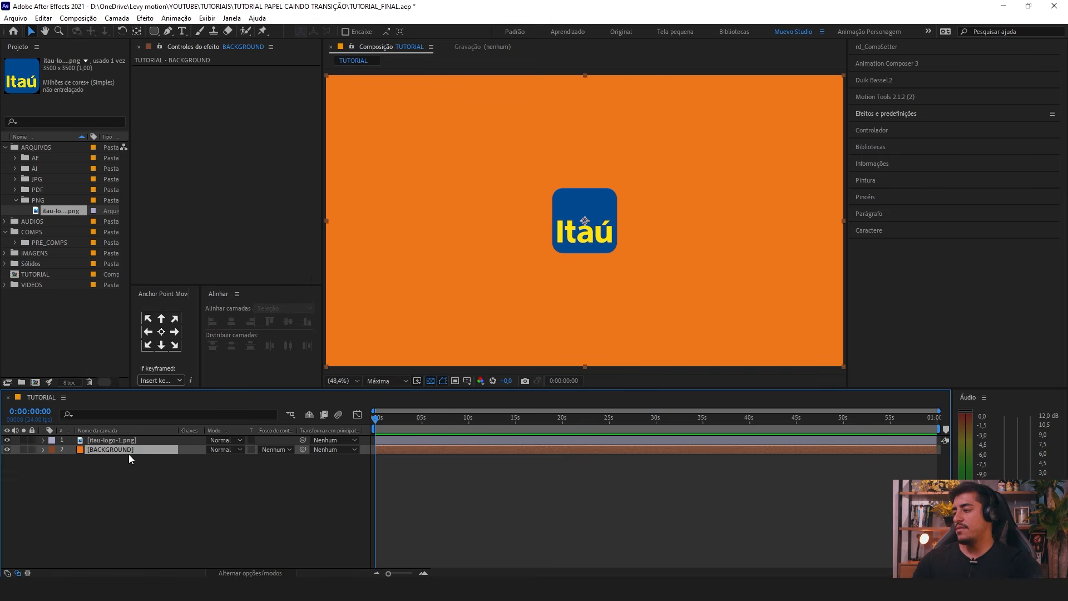
{"action": "right_click", "coordinate": [108, 449]}
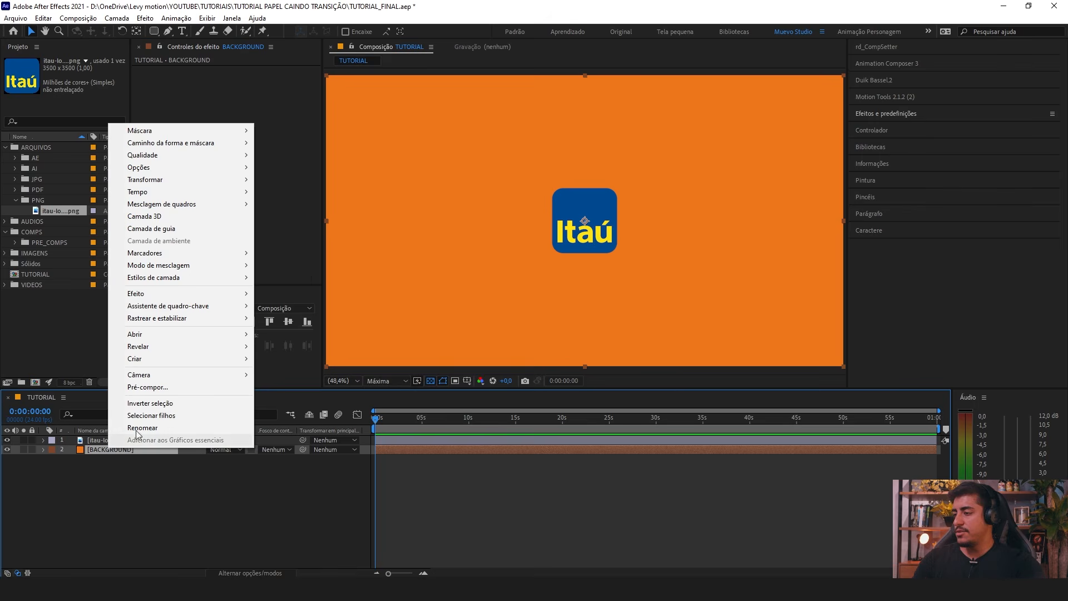
{"action": "left_click", "coordinate": [162, 389]}
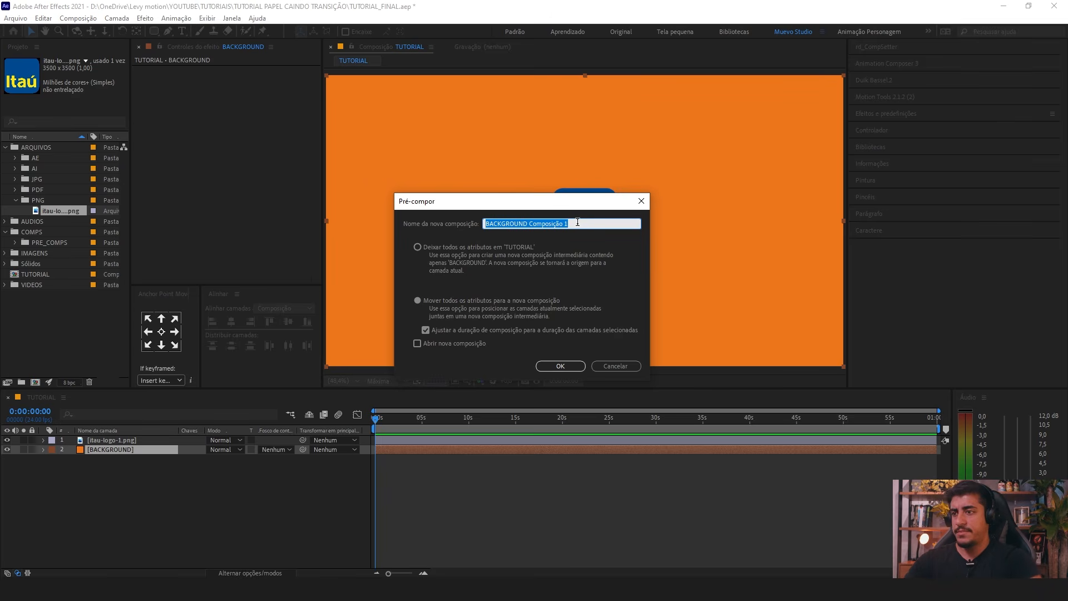
{"action": "key", "text": "End"}
{"action": "key", "text": "BackSpace"}
{"action": "key", "text": "BackSpace"}
{"action": "key", "text": "BackSpace"}
{"action": "key", "text": "BackSpace"}
{"action": "key", "text": "BackSpace"}
{"action": "key", "text": "BackSpace"}
{"action": "key", "text": "BackSpace"}
{"action": "key", "text": "BackSpace"}
{"action": "key", "text": "BackSpace"}
{"action": "key", "text": "BackSpace"}
{"action": "key", "text": "BackSpace"}
{"action": "key", "text": "BackSpace"}
{"action": "key", "text": "BackSpace"}
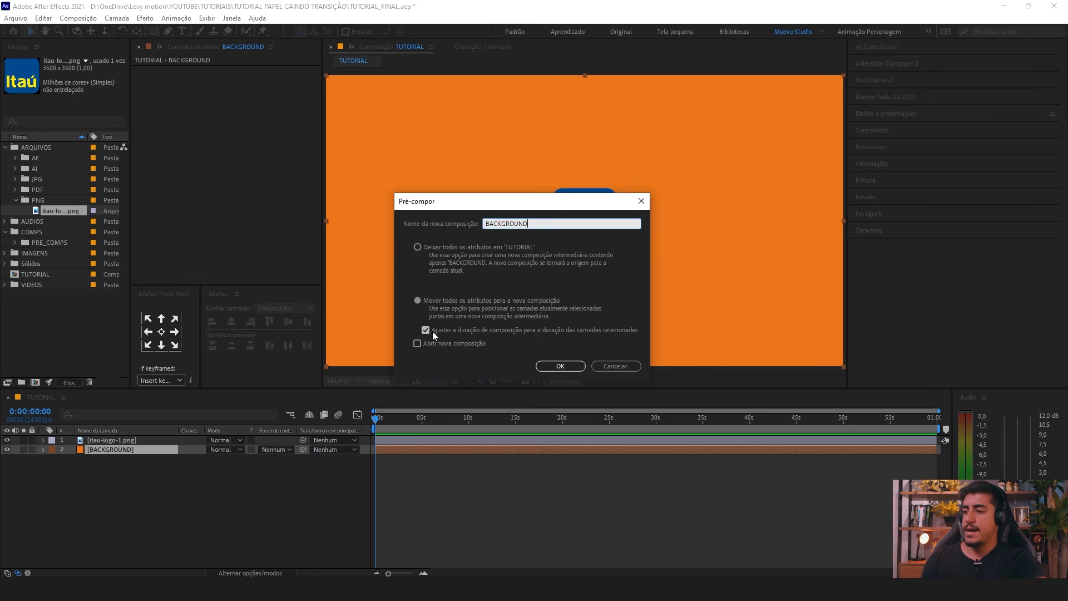
{"action": "left_click", "coordinate": [561, 365]}
{"action": "left_click", "coordinate": [99, 453]}
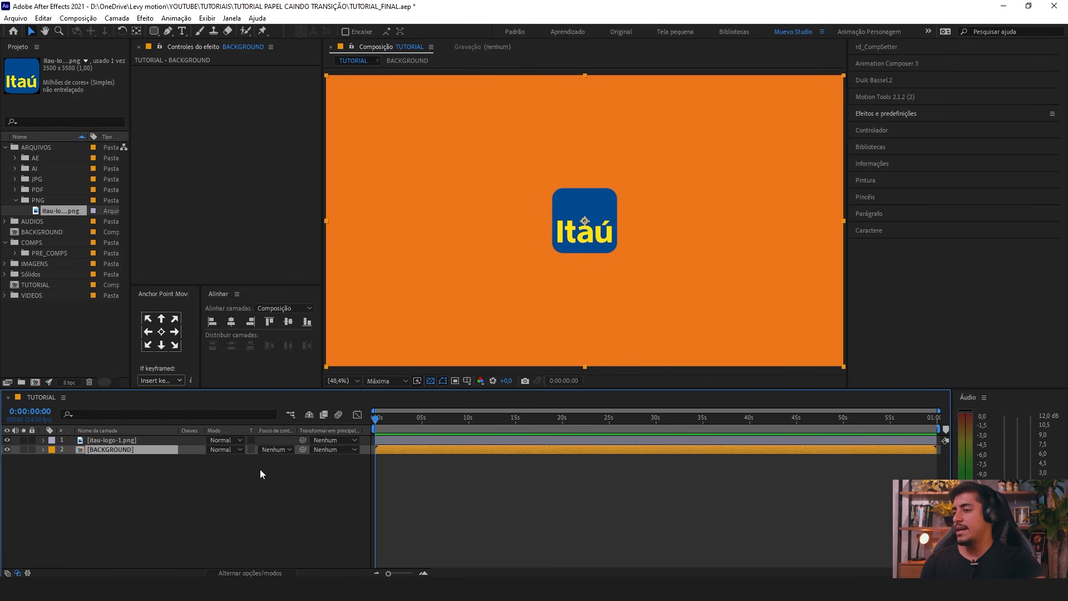
Step: Open the BACKGROUND precomposition and look at its solid's settings and colour without changing them
{"action": "double_click", "coordinate": [118, 449]}
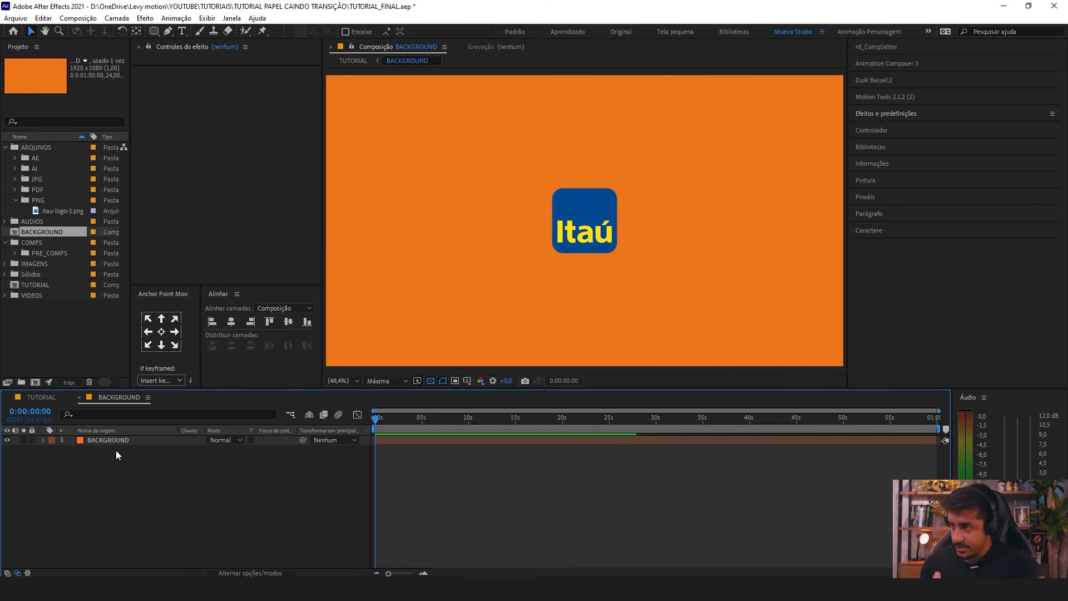
{"action": "left_click", "coordinate": [409, 421]}
{"action": "key", "text": "ctrl+shift+y"}
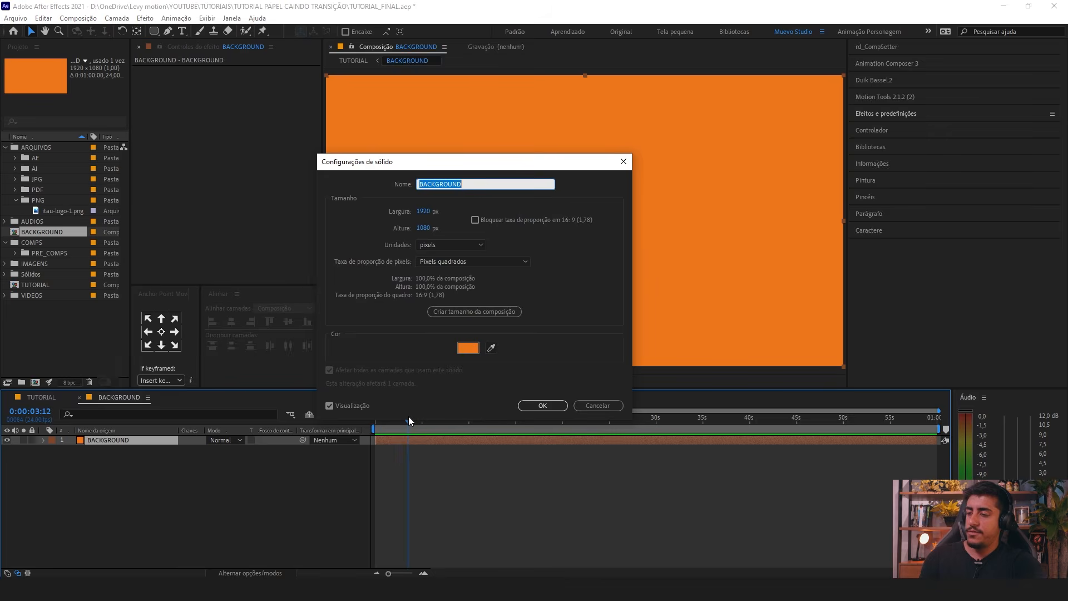
{"action": "left_click", "coordinate": [476, 349]}
{"action": "key", "text": "Escape"}
{"action": "key", "text": "Escape"}
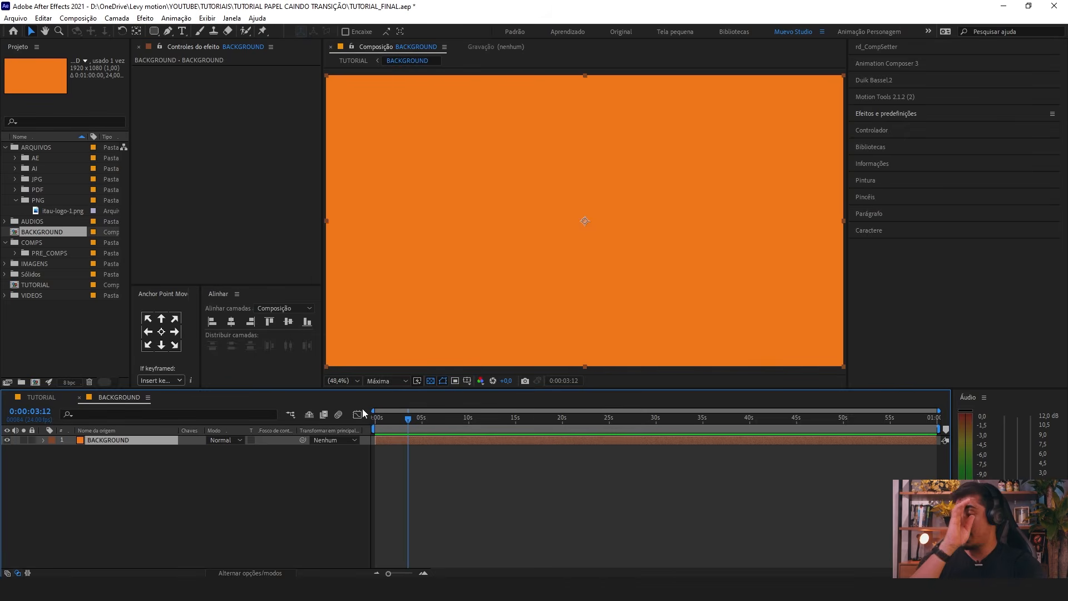
Step: In the TUTORIAL composition, pre-compose the itau-logo-1.png layer as LOGO_ITAU with all attributes moved, and give it a blue label
{"action": "left_click", "coordinate": [39, 397]}
{"action": "left_click", "coordinate": [110, 468]}
{"action": "left_click", "coordinate": [108, 450]}
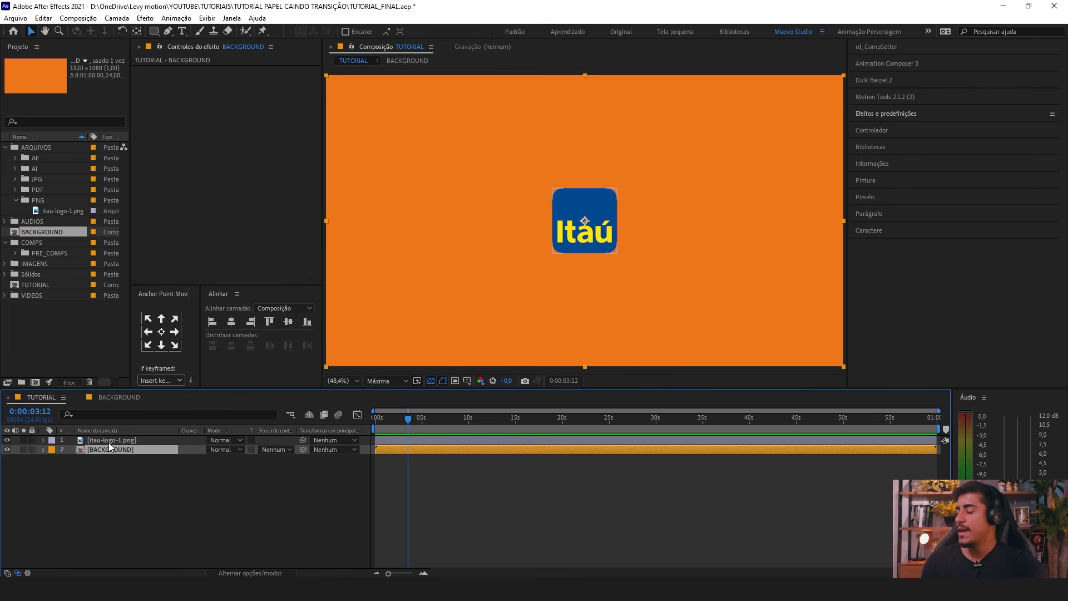
{"action": "left_click", "coordinate": [108, 442]}
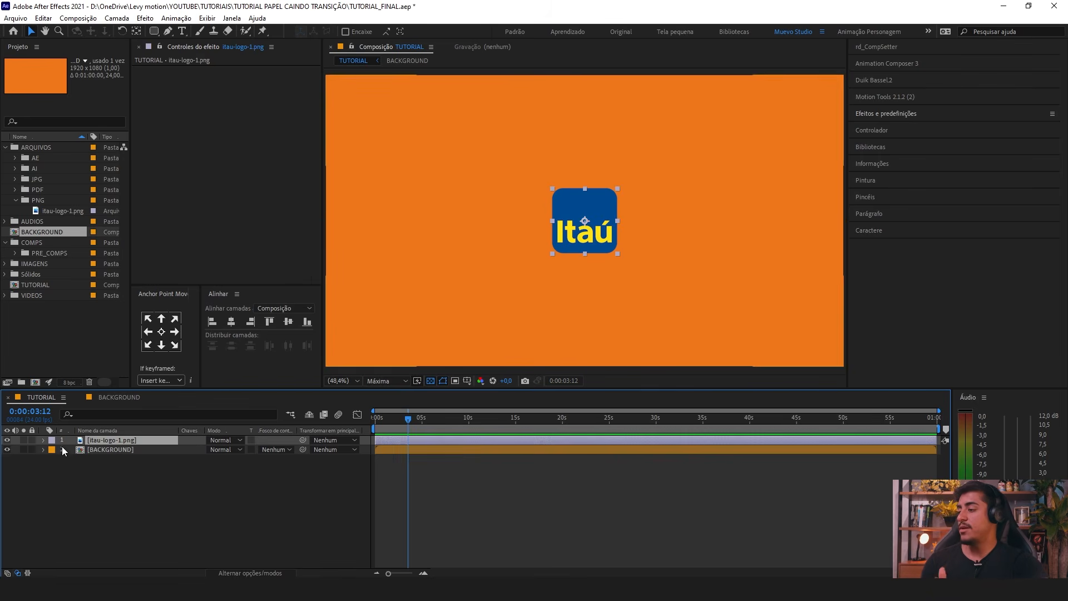
{"action": "right_click", "coordinate": [96, 441]}
{"action": "left_click", "coordinate": [129, 382]}
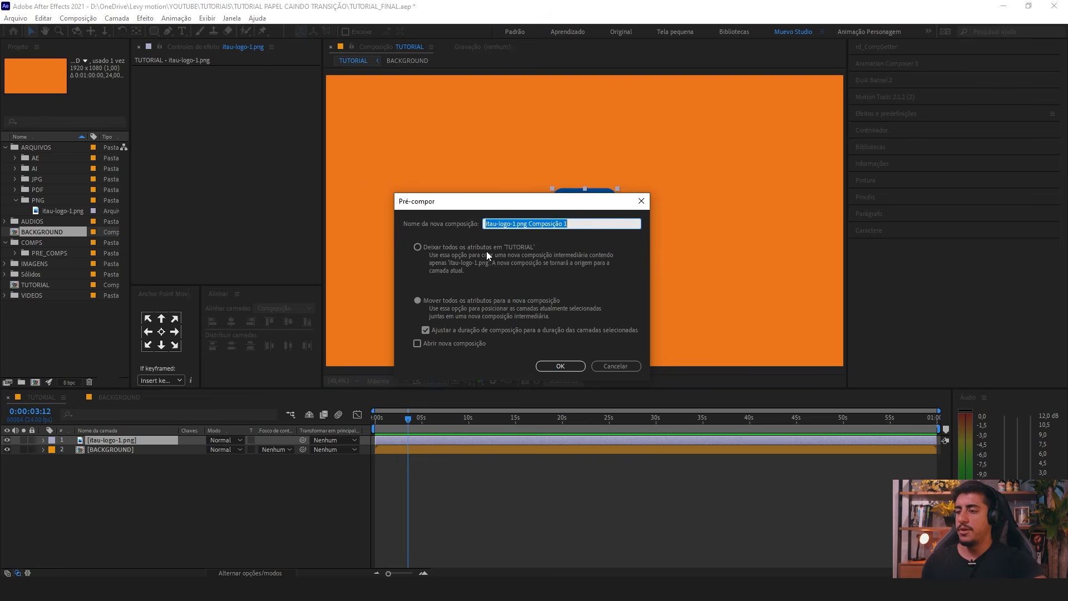
{"action": "type", "text": "LOGO_ITAU"}
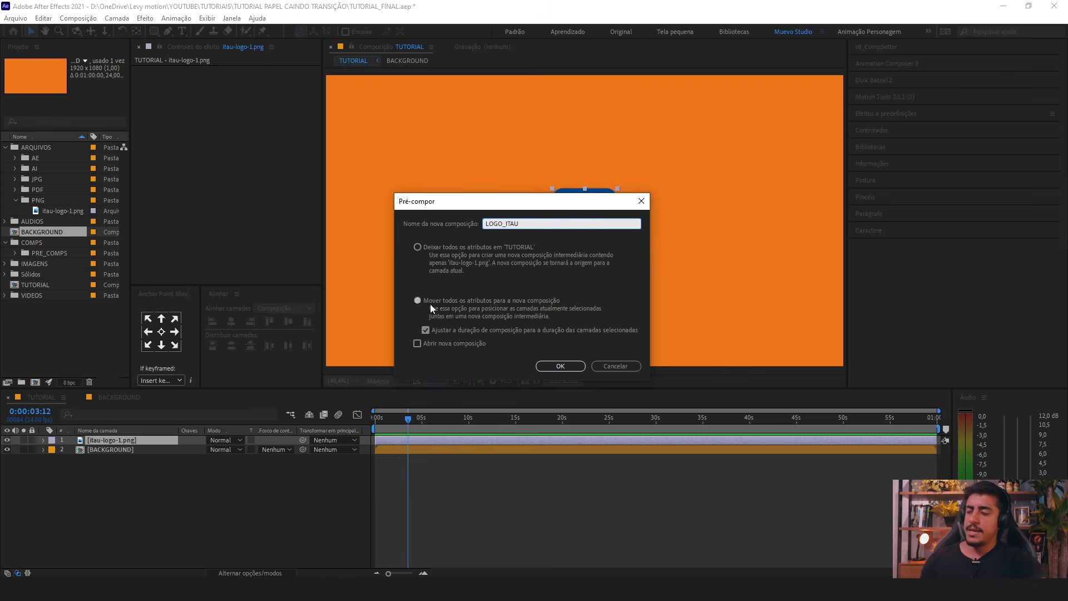
{"action": "left_click", "coordinate": [561, 366]}
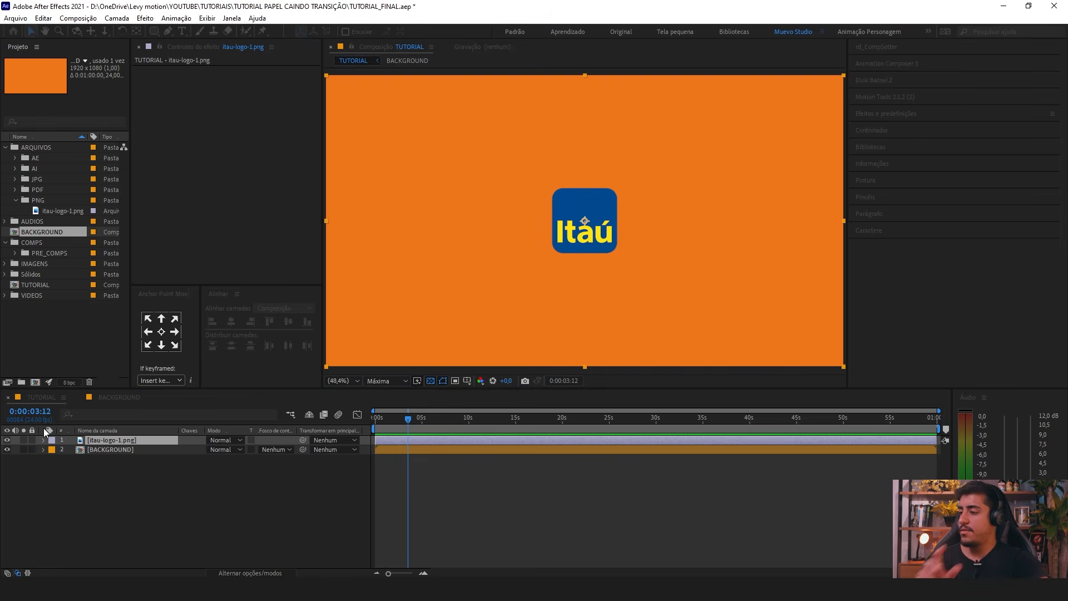
{"action": "left_click", "coordinate": [52, 440]}
{"action": "left_click", "coordinate": [77, 364]}
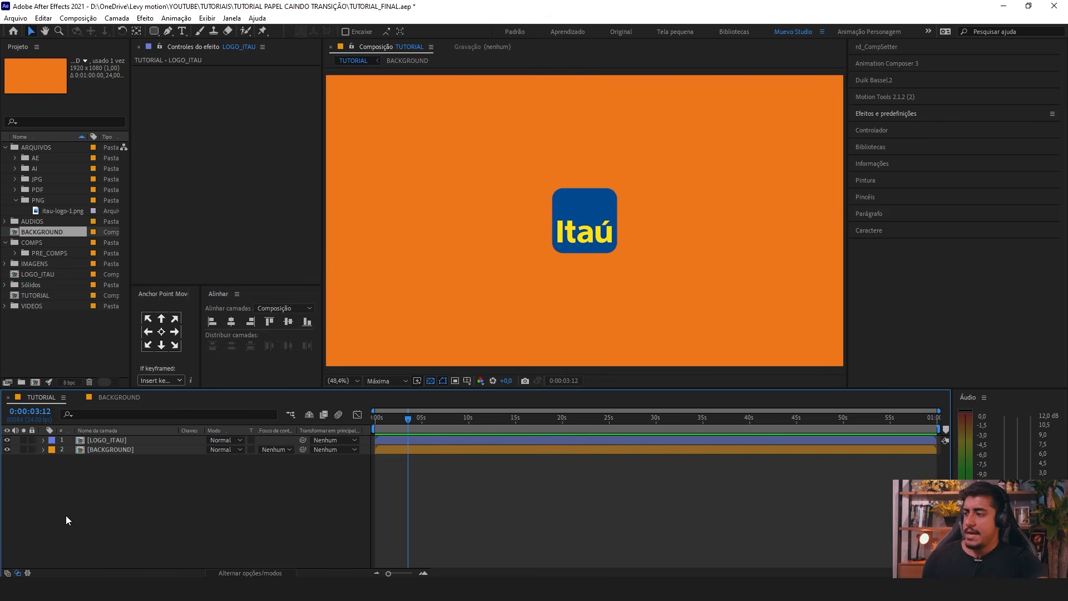
{"action": "key", "text": "ctrl+a"}
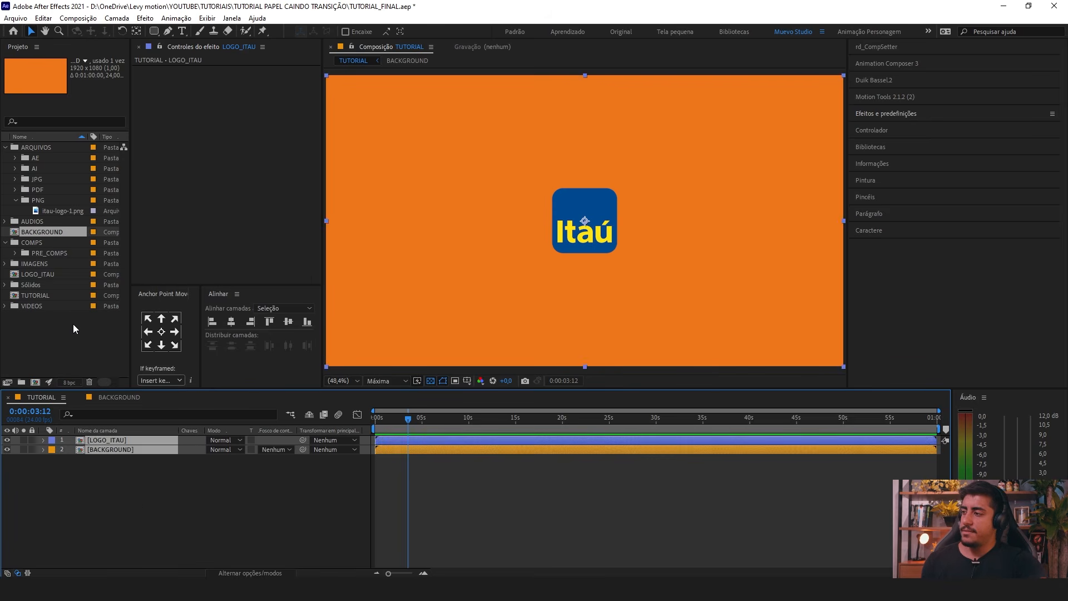
{"action": "left_click", "coordinate": [33, 349]}
{"action": "left_click", "coordinate": [104, 441]}
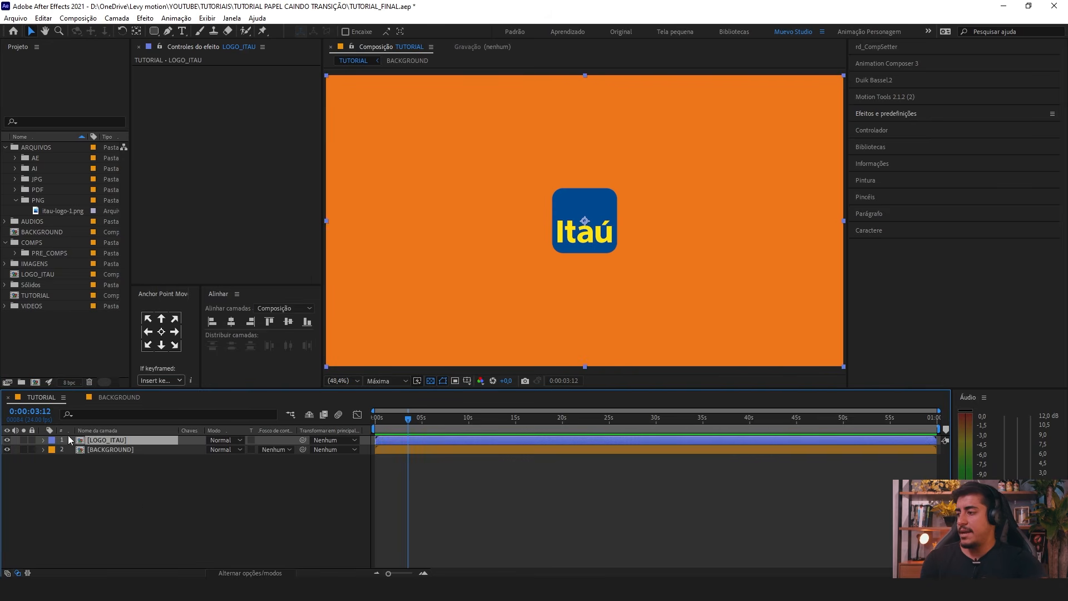
{"action": "left_click", "coordinate": [108, 467]}
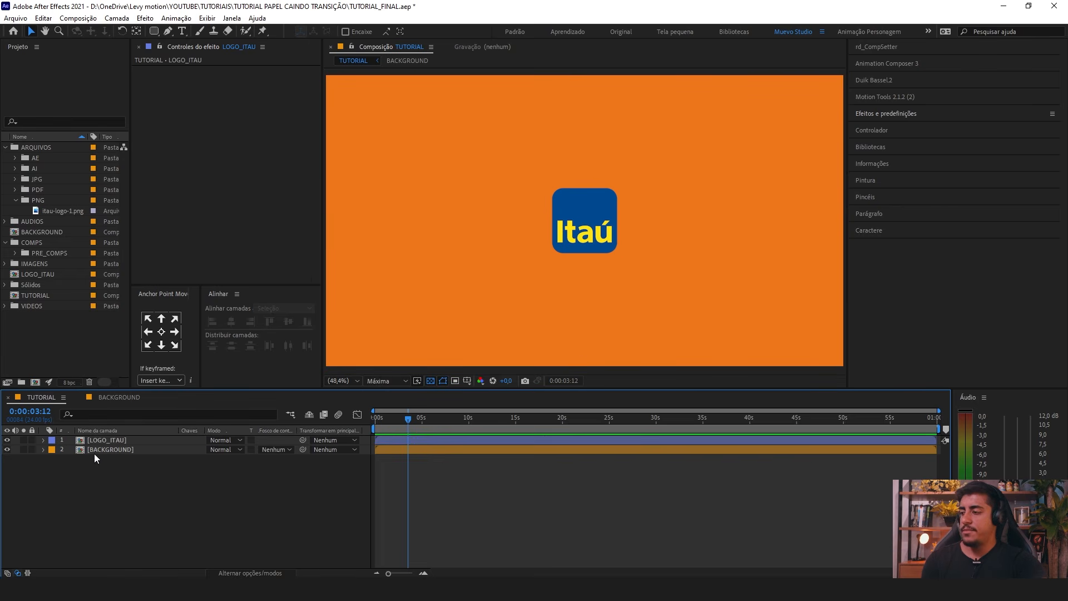
{"action": "left_click", "coordinate": [112, 449]}
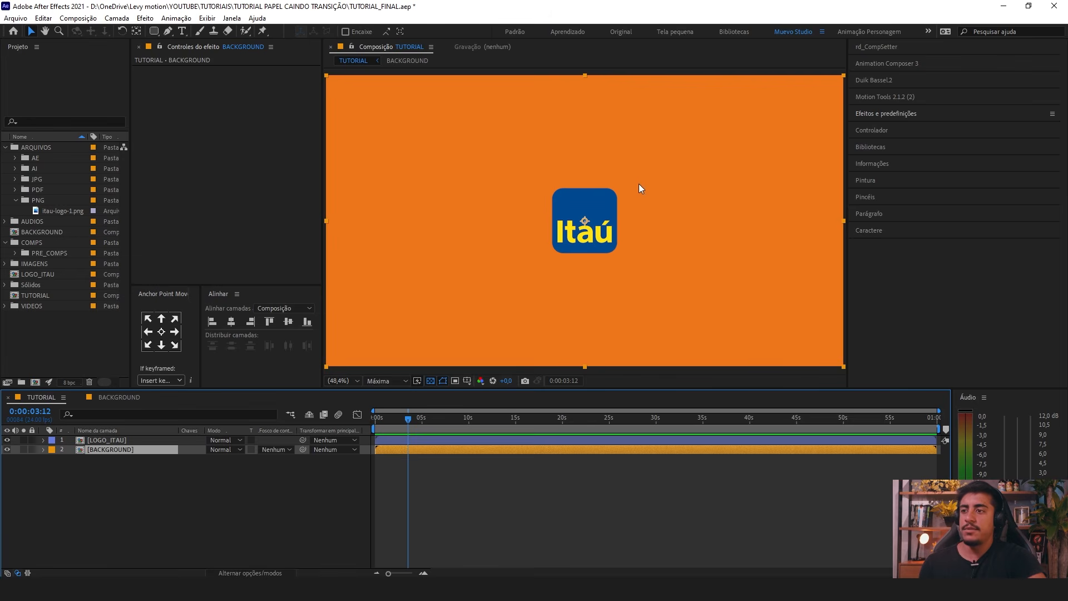
{"action": "left_click", "coordinate": [111, 470]}
{"action": "left_click", "coordinate": [105, 452]}
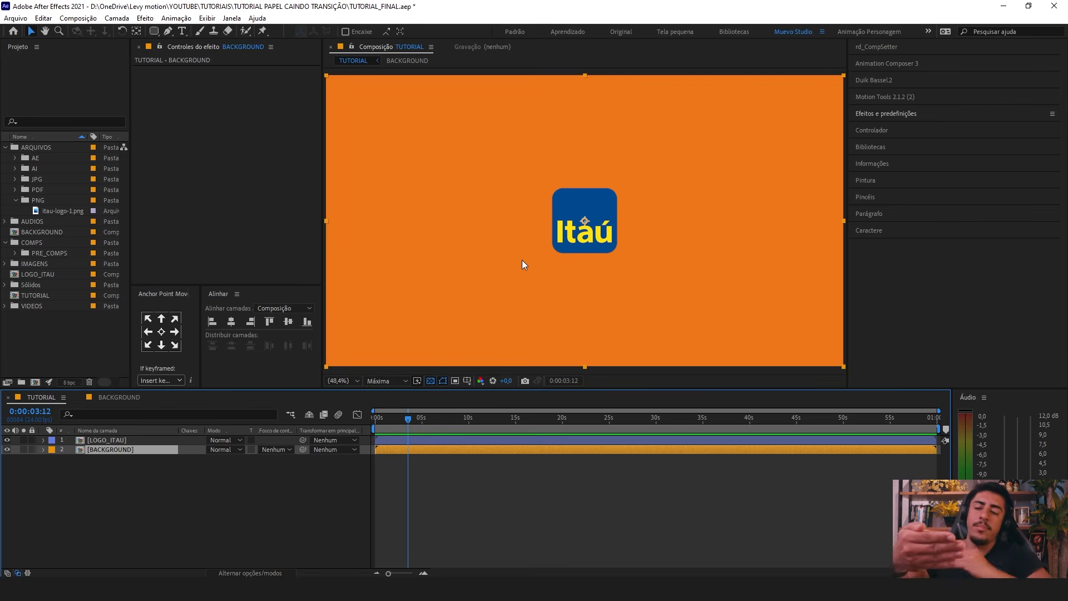
Step: Add a stroke (Traçado) layer style to the LOGO_ITAU layer
{"action": "left_click", "coordinate": [109, 439]}
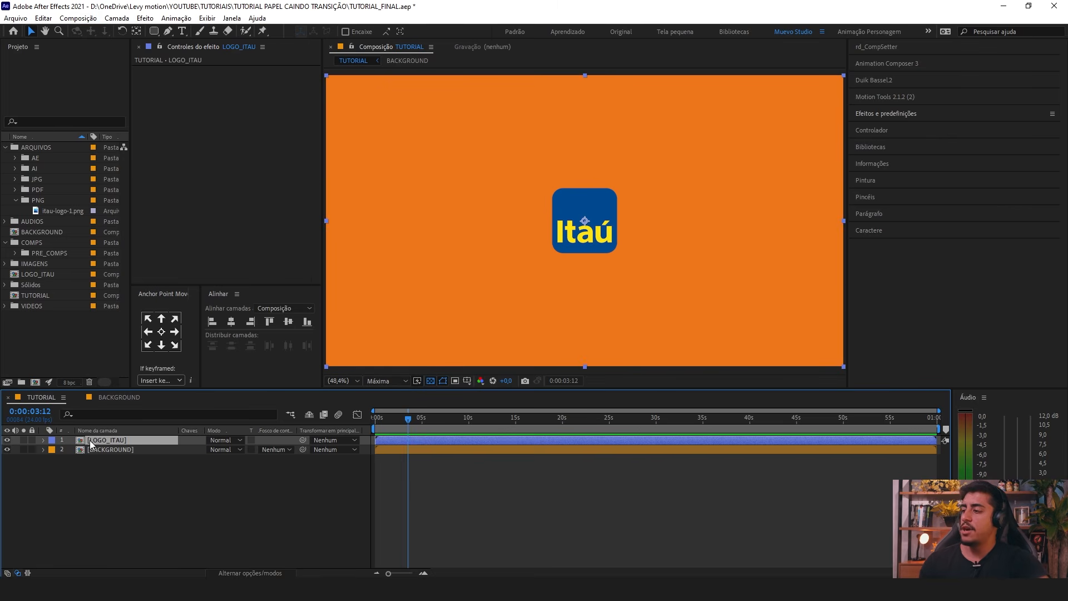
{"action": "right_click", "coordinate": [95, 441]}
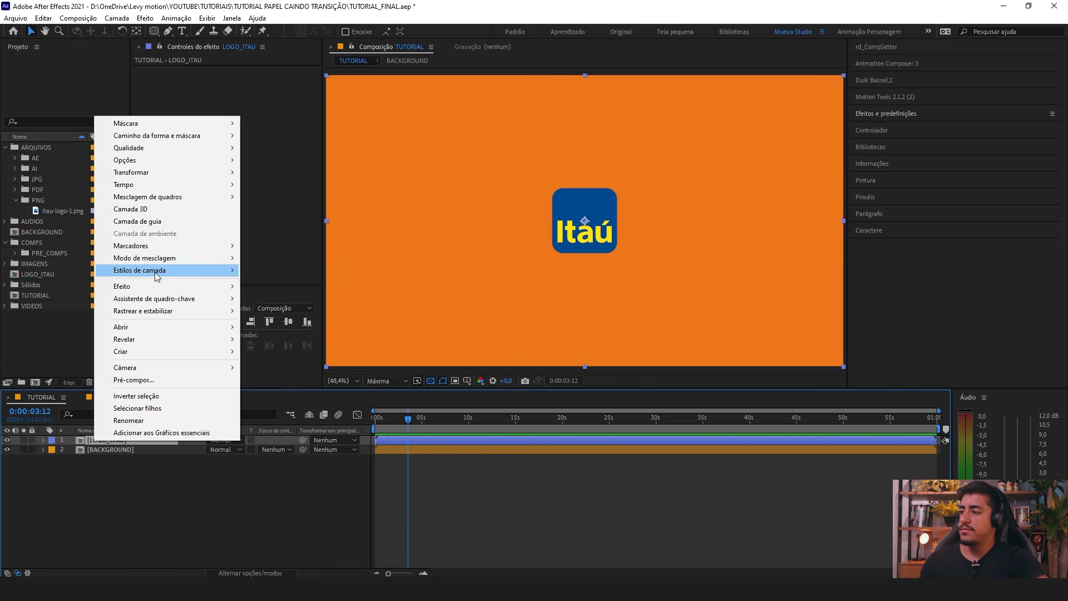
{"action": "mouse_move", "coordinate": [157, 273]}
{"action": "left_click", "coordinate": [277, 409]}
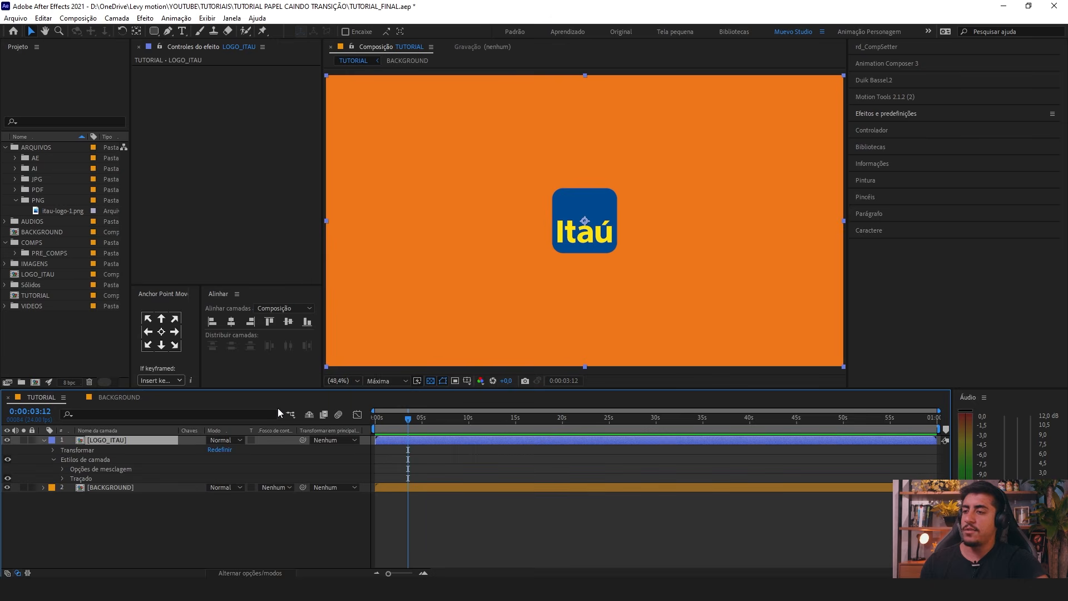
Step: Set the size (Tamanho) of the LOGO_ITAU layer's stroke style to 60
{"action": "left_click", "coordinate": [63, 479]}
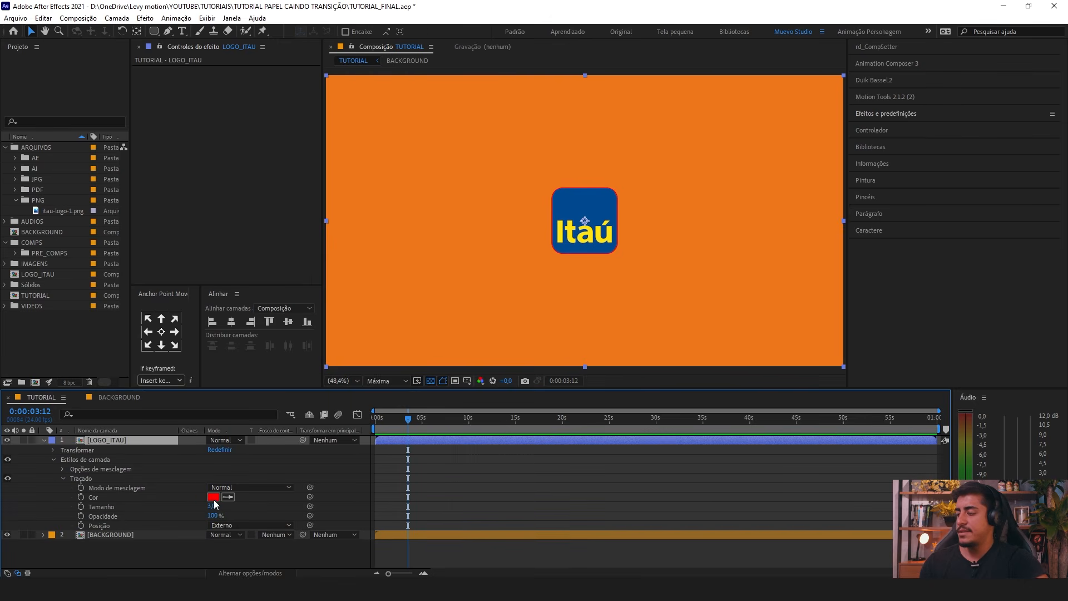
{"action": "left_click", "coordinate": [74, 480]}
{"action": "mouse_move", "coordinate": [212, 507]}
{"action": "left_mouse_down"}
{"action": "mouse_move", "coordinate": [456, 489]}
{"action": "mouse_move", "coordinate": [414, 483]}
{"action": "mouse_move", "coordinate": [432, 484]}
{"action": "left_mouse_up"}
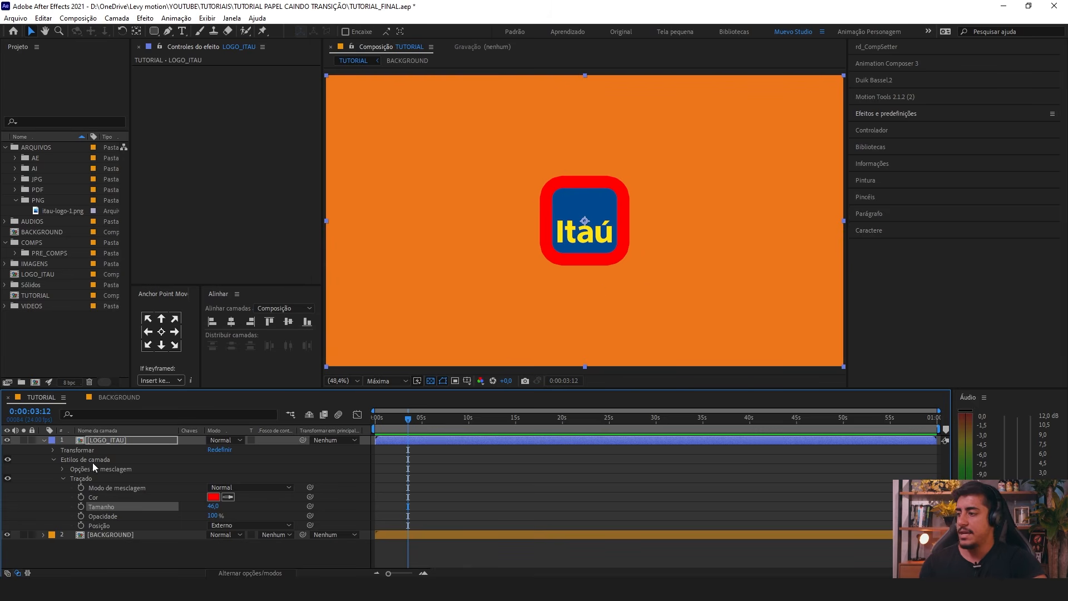
{"action": "left_click", "coordinate": [101, 442]}
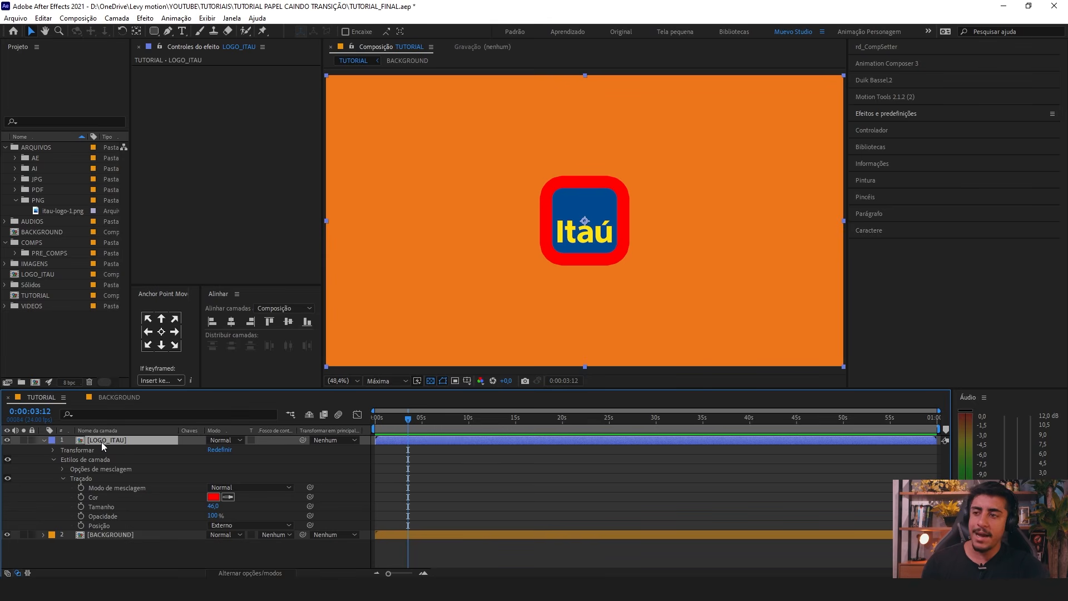
{"action": "left_click", "coordinate": [217, 506]}
{"action": "type", "text": "60"}
{"action": "key", "text": "Return"}
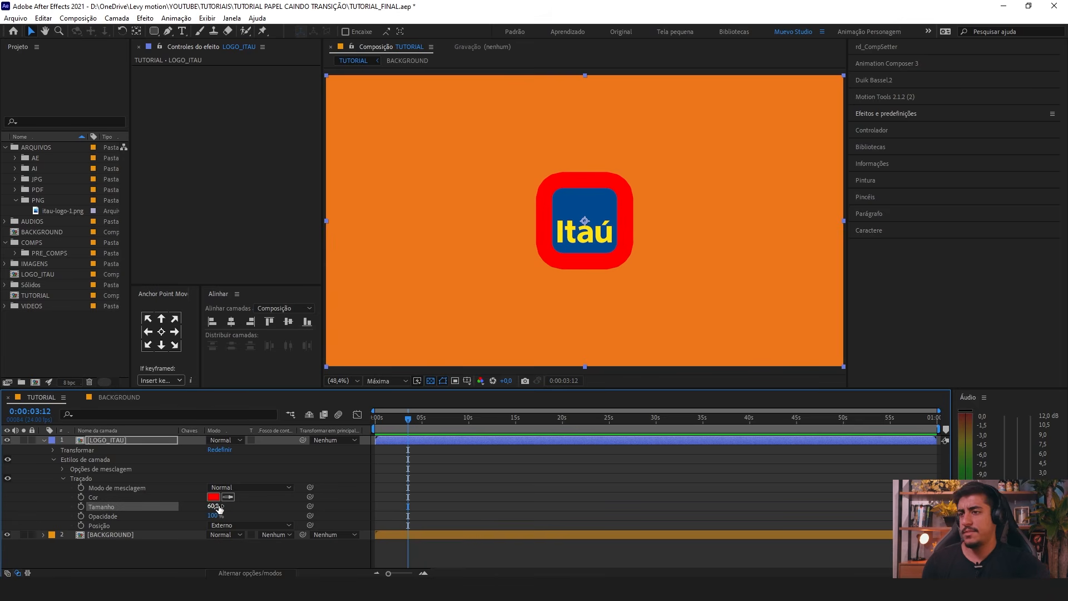
{"action": "left_click", "coordinate": [119, 441]}
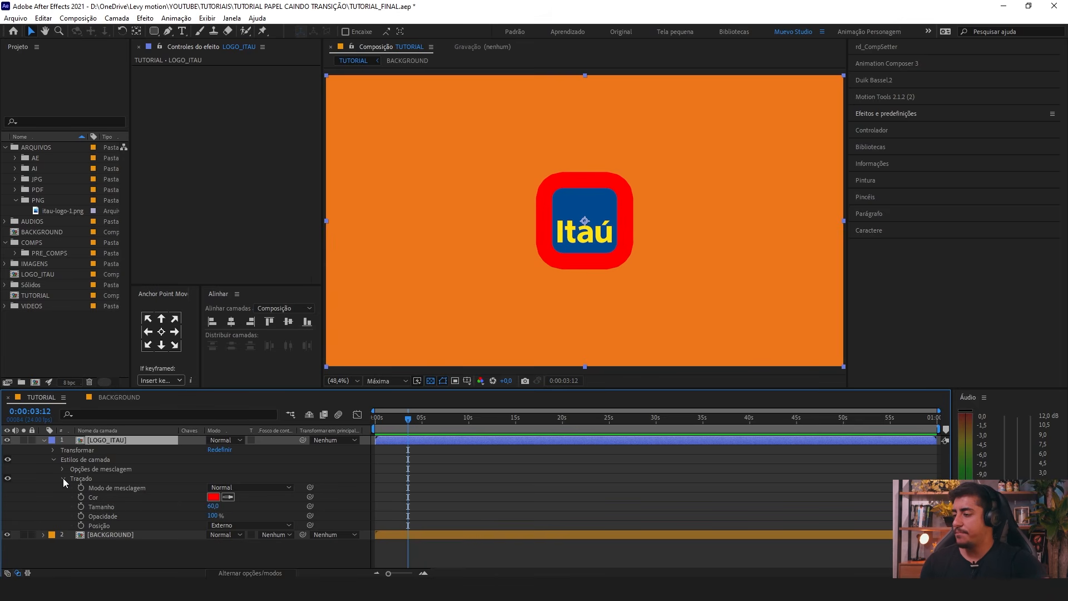
{"action": "left_click", "coordinate": [62, 478]}
{"action": "left_click", "coordinate": [54, 460]}
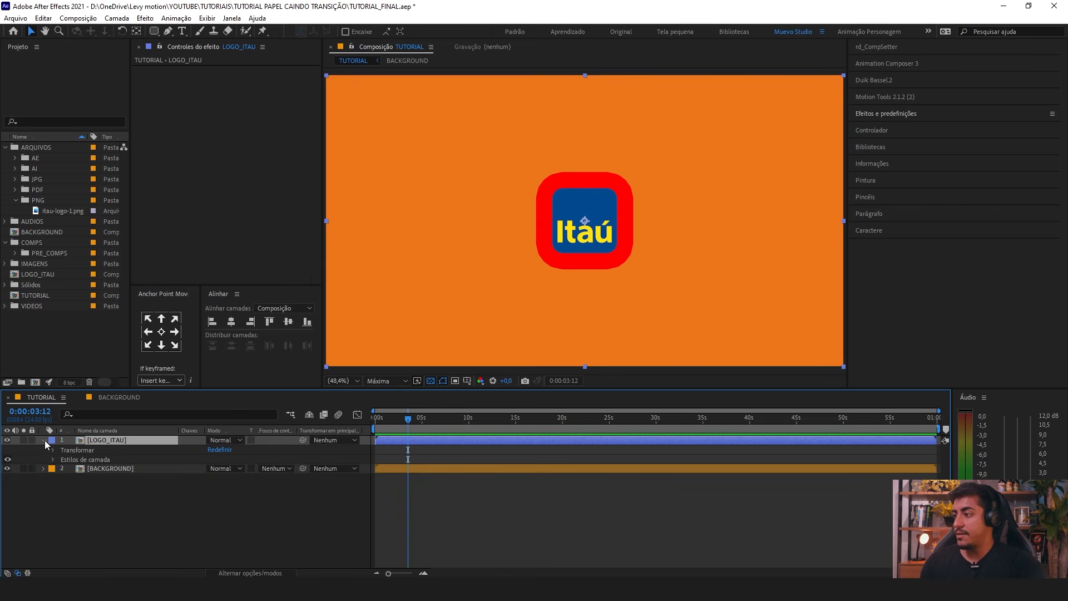
{"action": "left_click", "coordinate": [44, 440]}
Step: Pre-compose the LOGO_ITAU layer as LOGO_MOLDE with all attributes moved, and give it a red (Vermelho) label
{"action": "right_click", "coordinate": [88, 439]}
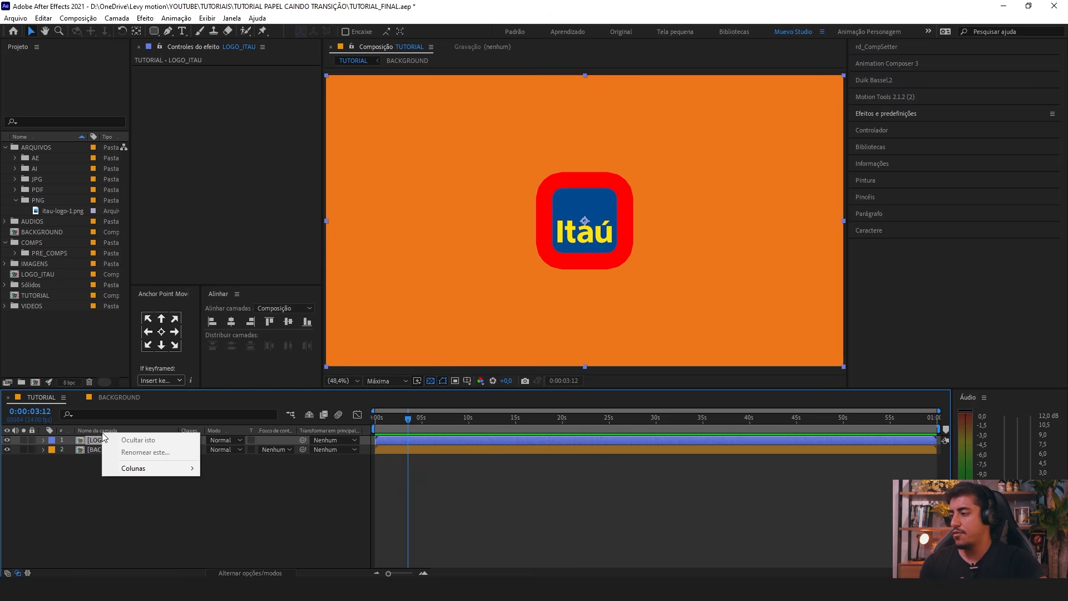
{"action": "left_click", "coordinate": [140, 379]}
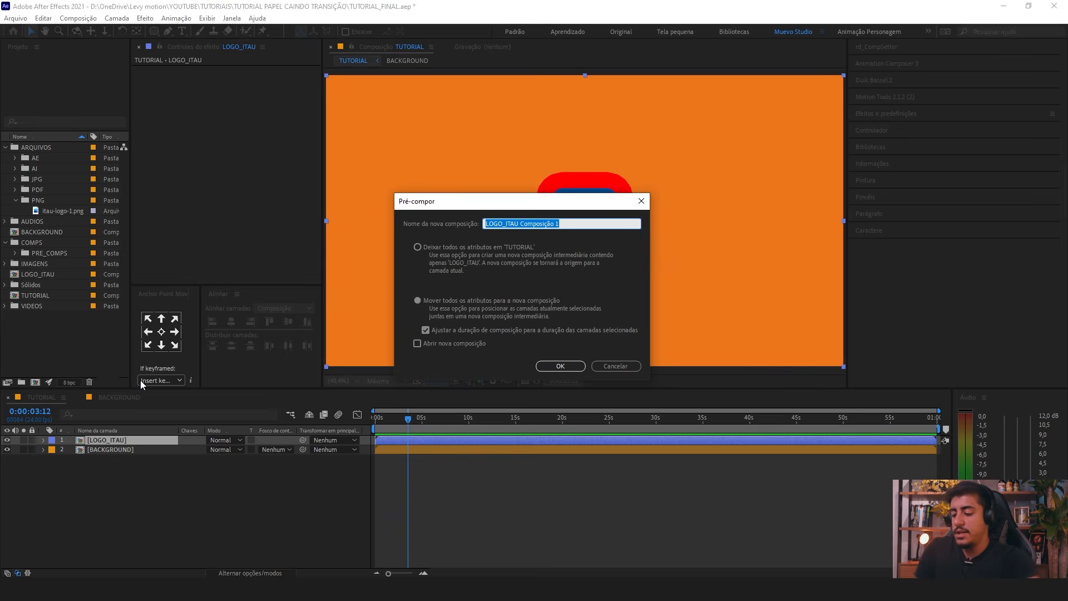
{"action": "type", "text": "LOGO_MOLDE"}
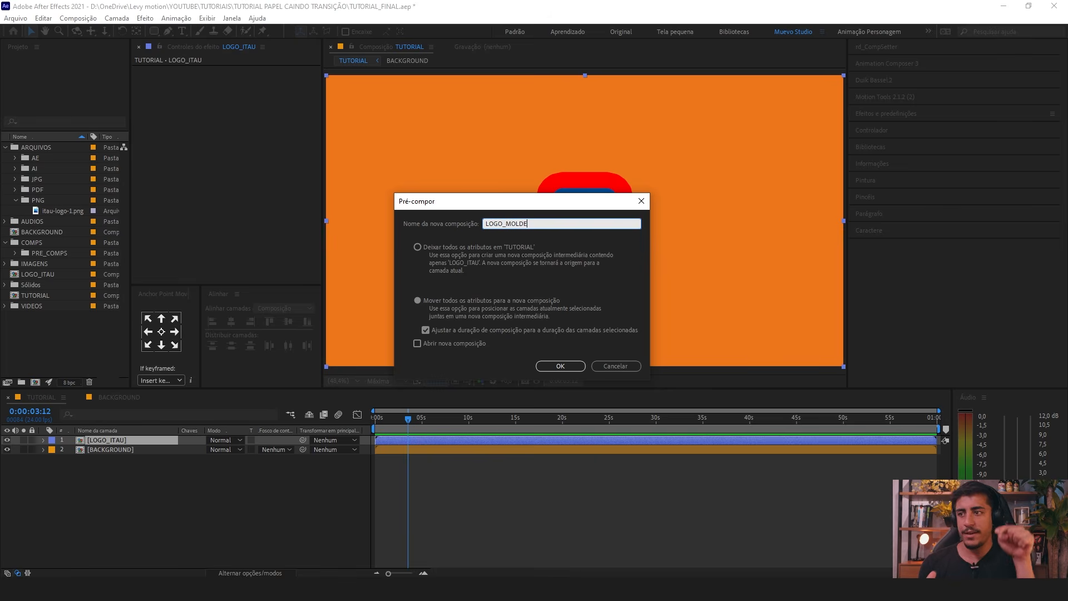
{"action": "left_click", "coordinate": [559, 365]}
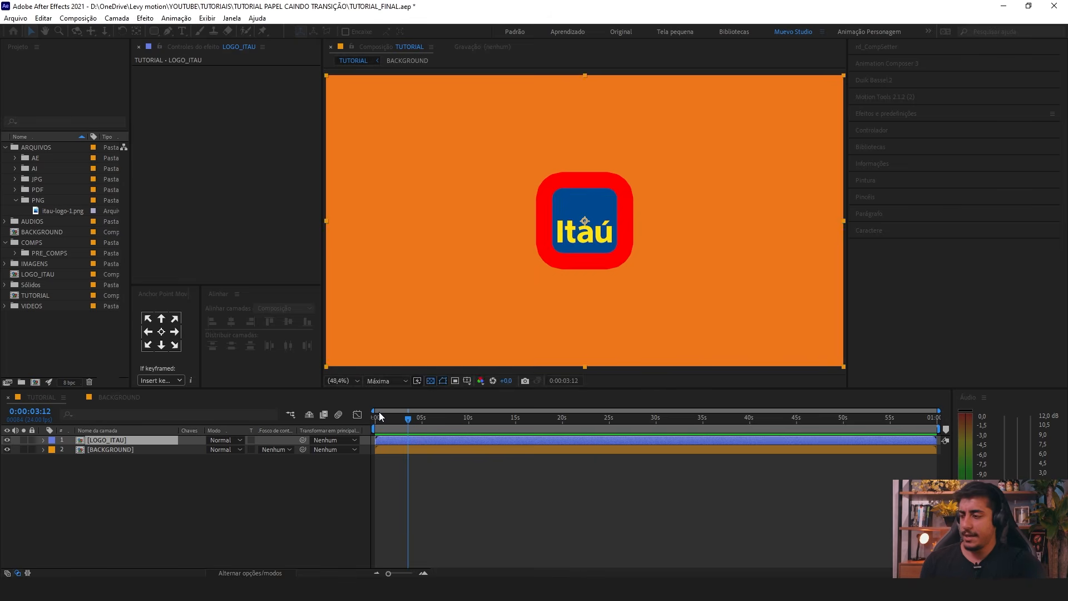
{"action": "left_click", "coordinate": [52, 439]}
{"action": "left_click", "coordinate": [85, 253]}
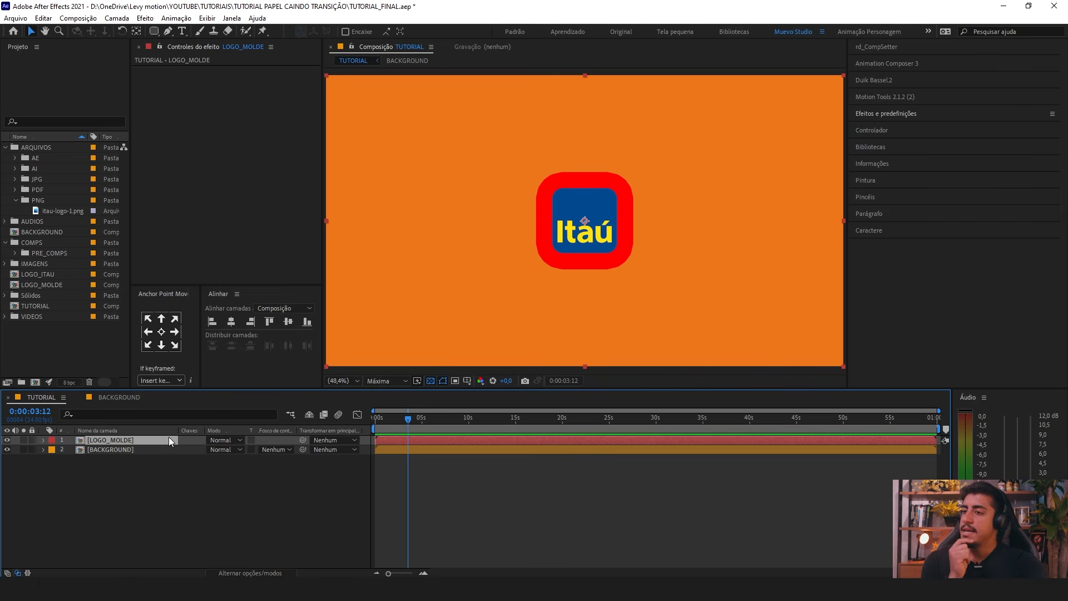
Step: Set the BACKGROUND layer's track matte to the inverted alpha matte (Fosco invertido de alfa) of LOGO_MOLDE
{"action": "left_click", "coordinate": [117, 448]}
{"action": "left_click", "coordinate": [126, 439]}
{"action": "left_click", "coordinate": [121, 448]}
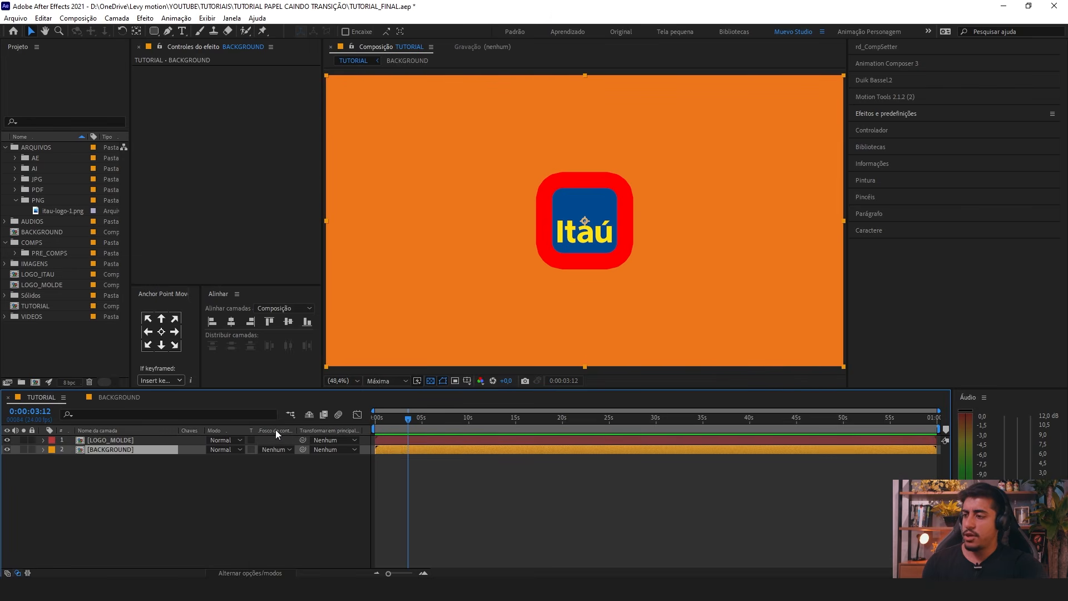
{"action": "left_click", "coordinate": [260, 573]}
{"action": "left_click", "coordinate": [260, 574]}
{"action": "left_click", "coordinate": [276, 450]}
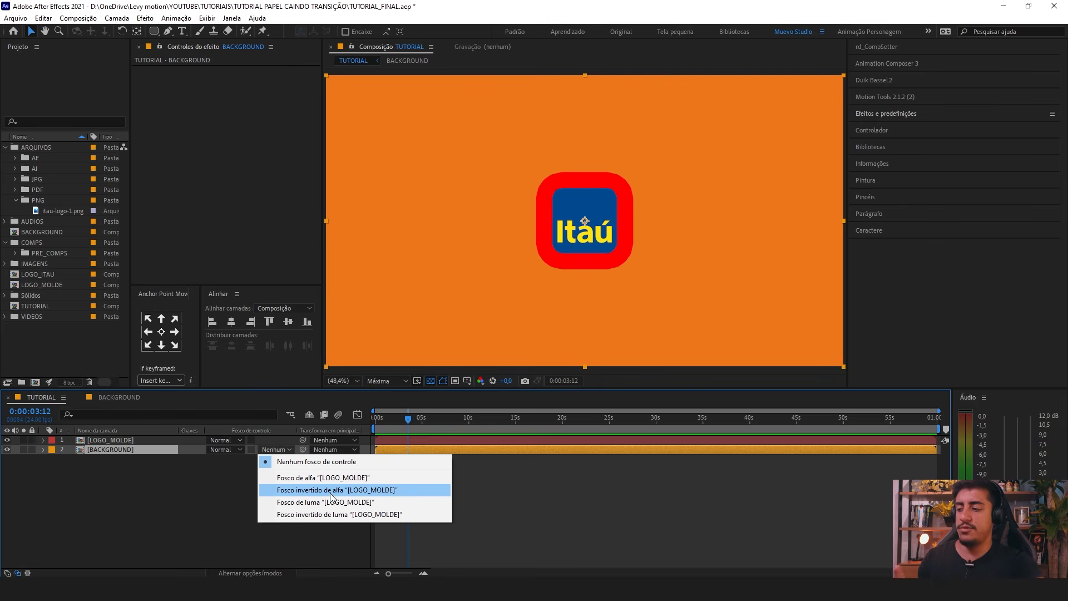
{"action": "left_click", "coordinate": [329, 491]}
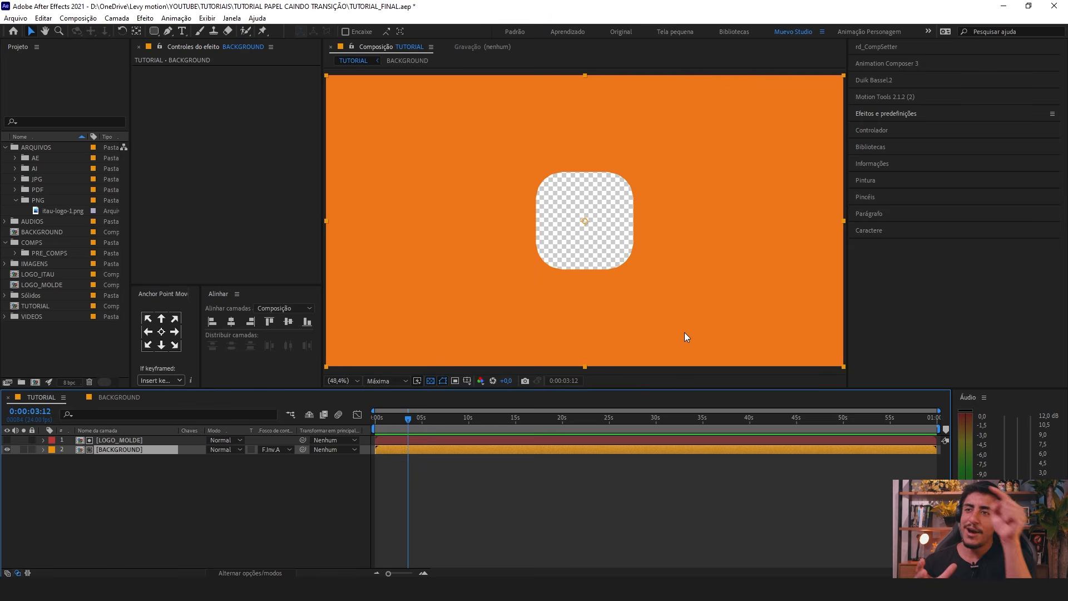
Step: Duplicate the LOGO_MOLDE layer, make the copy visible and give it a blue (Azul) label
{"action": "left_click", "coordinate": [122, 440]}
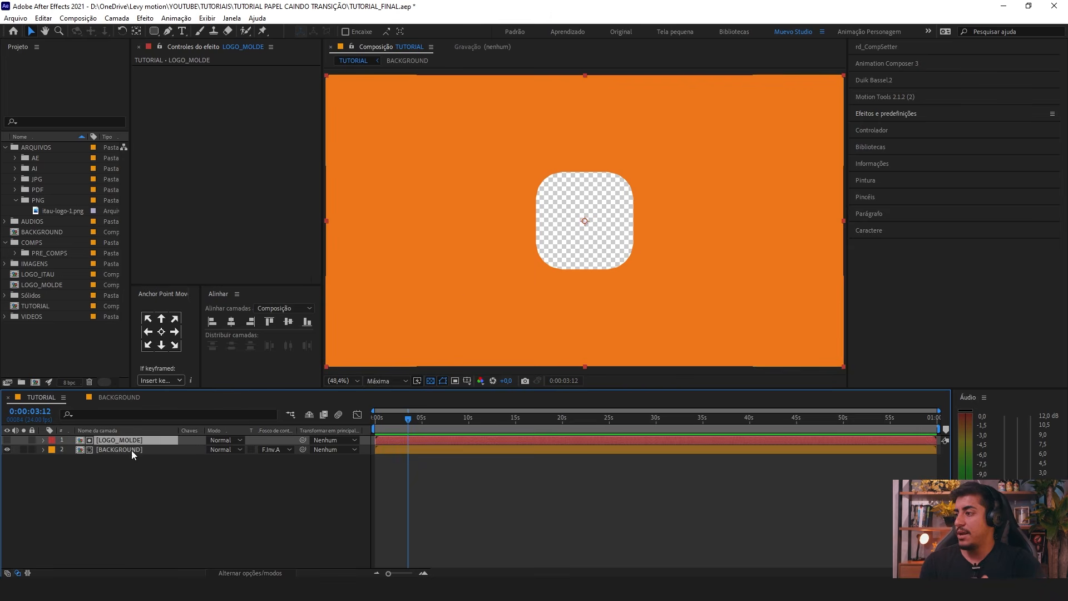
{"action": "key", "text": "ctrl+d"}
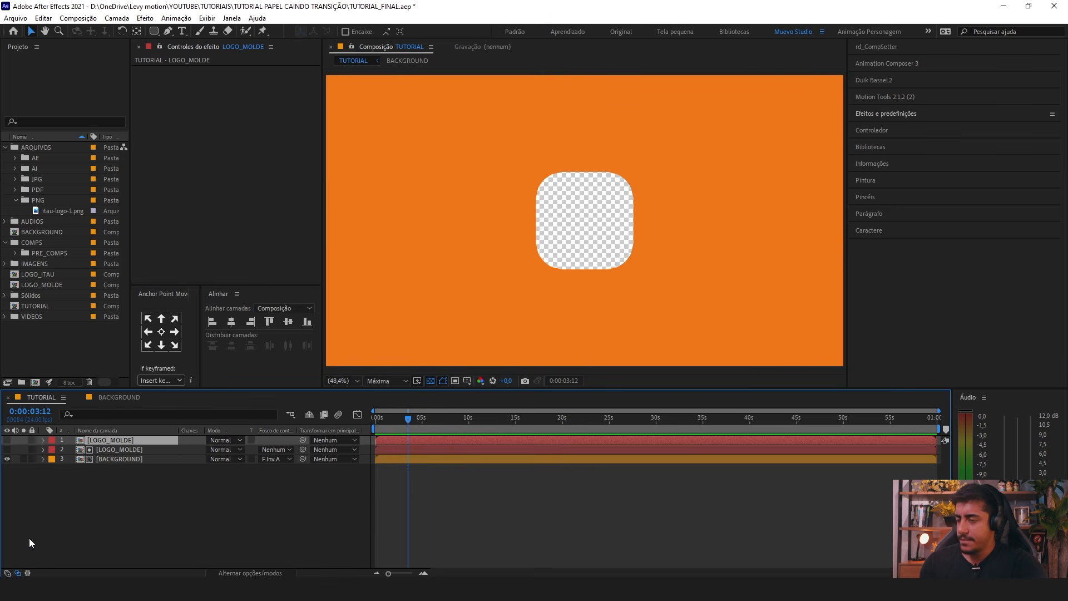
{"action": "left_click", "coordinate": [51, 440]}
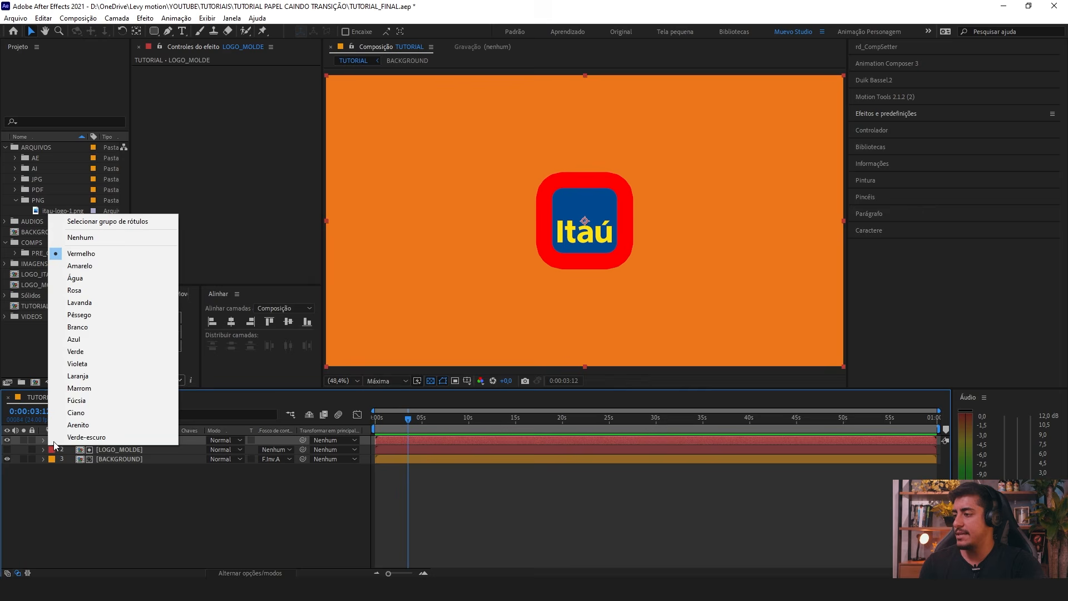
{"action": "left_click", "coordinate": [99, 340]}
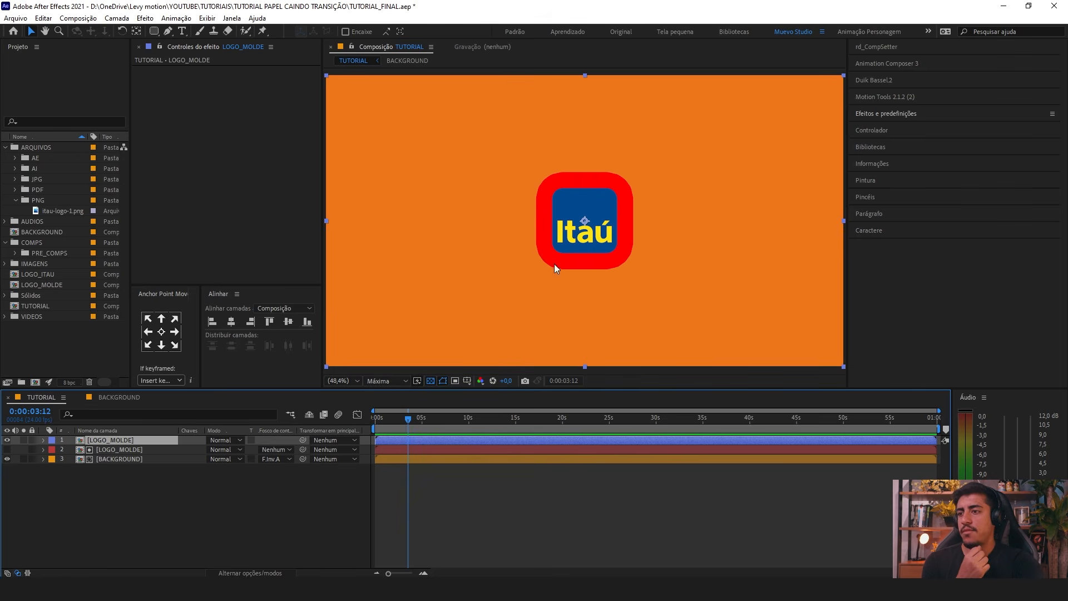
Step: Examine the LOGO_ITAU stroke settings and colour inside the LOGO_MOLDE precomposition, and return to the TUTORIAL composition
{"action": "left_click", "coordinate": [43, 440]}
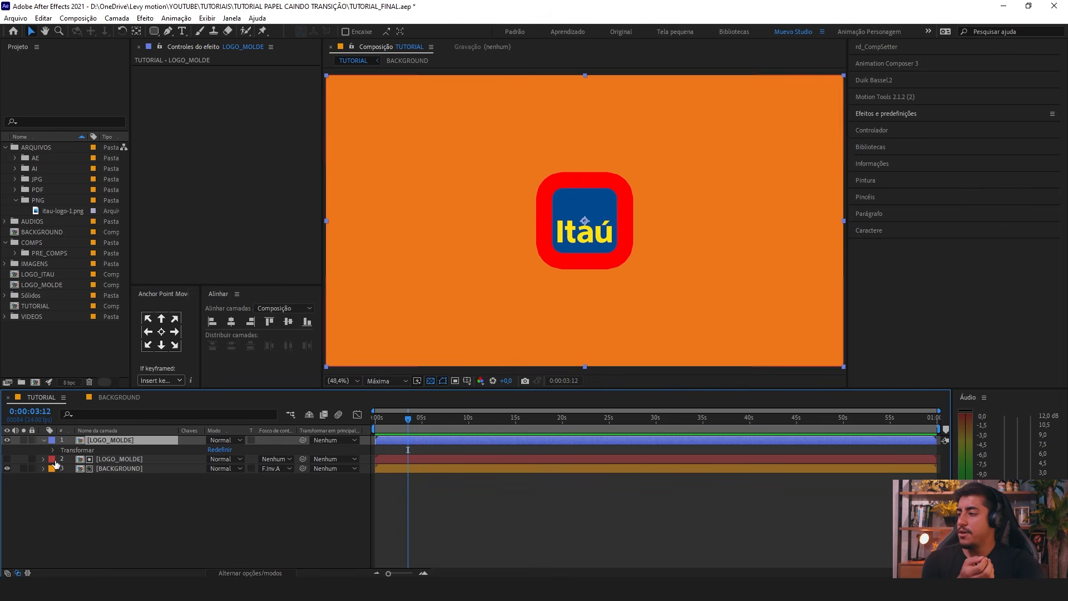
{"action": "left_click", "coordinate": [44, 441]}
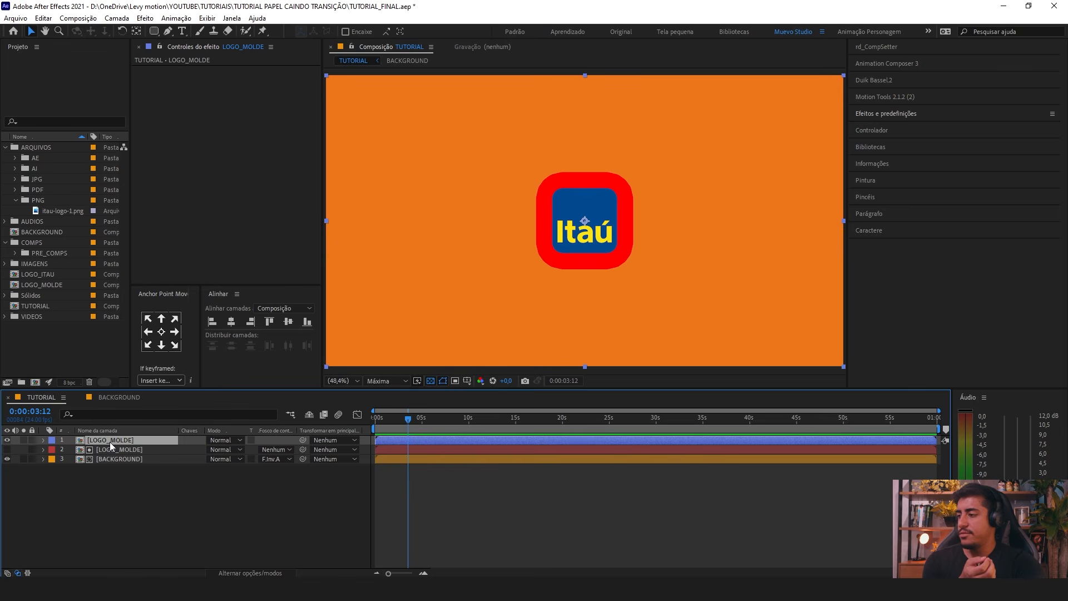
{"action": "double_click", "coordinate": [108, 441]}
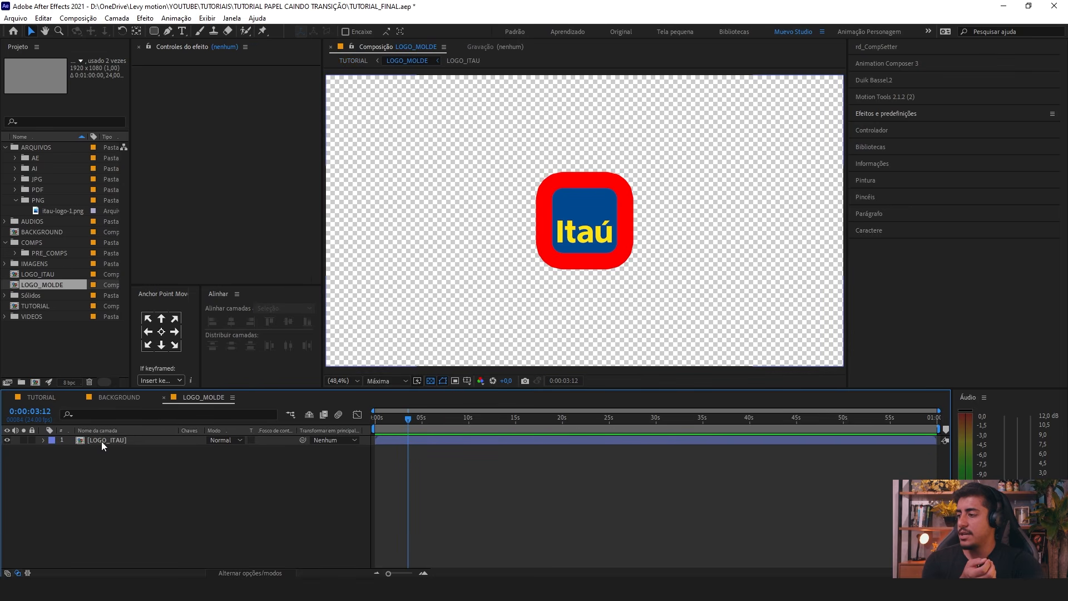
{"action": "left_click", "coordinate": [44, 440]}
{"action": "left_click", "coordinate": [53, 459]}
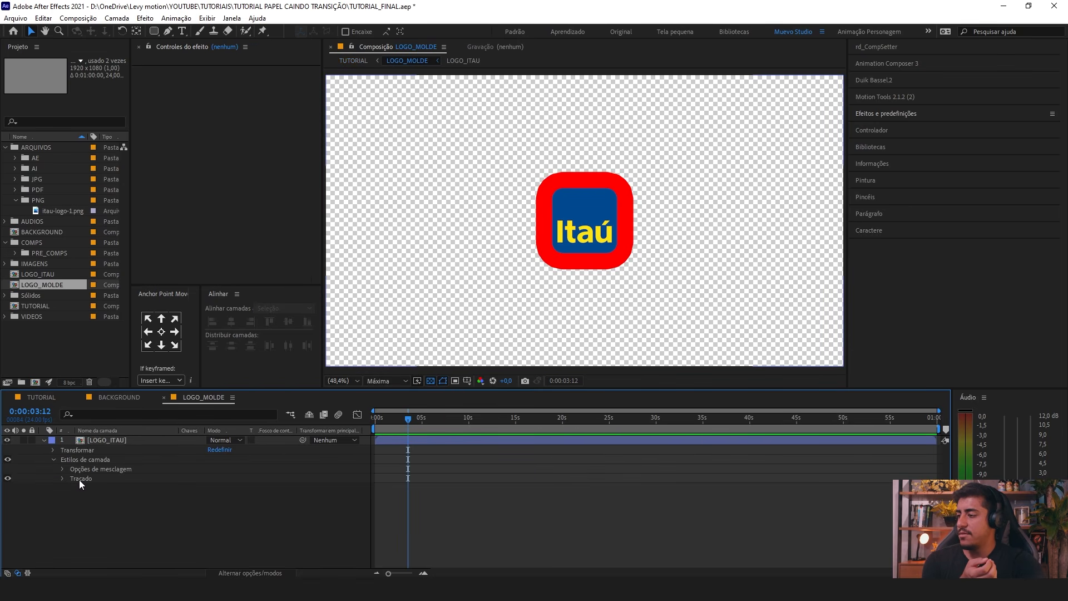
{"action": "left_click", "coordinate": [78, 479]}
{"action": "left_click", "coordinate": [64, 479]}
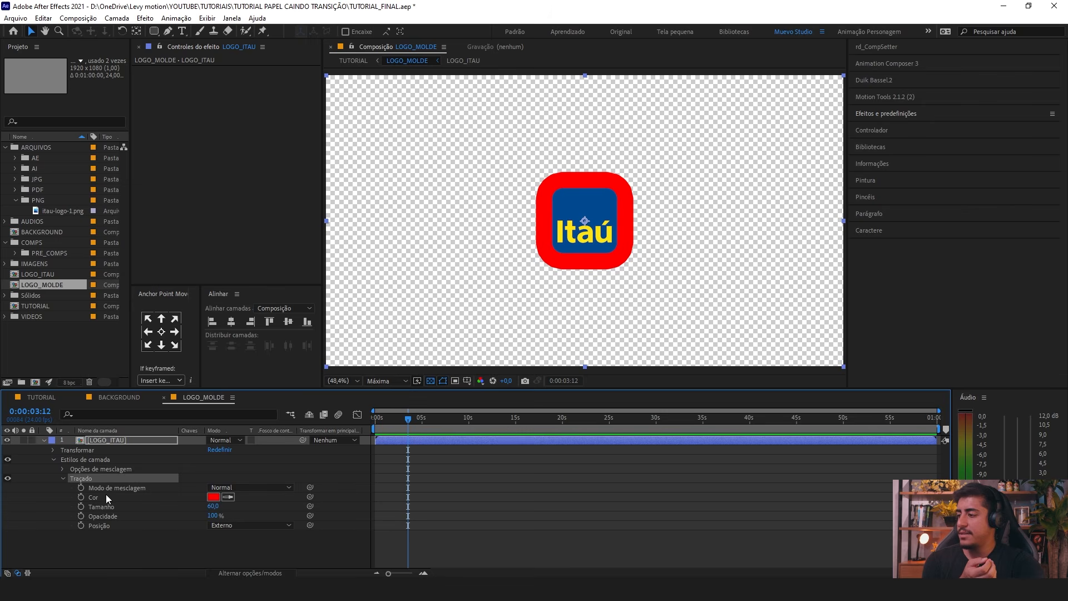
{"action": "left_click", "coordinate": [213, 497]}
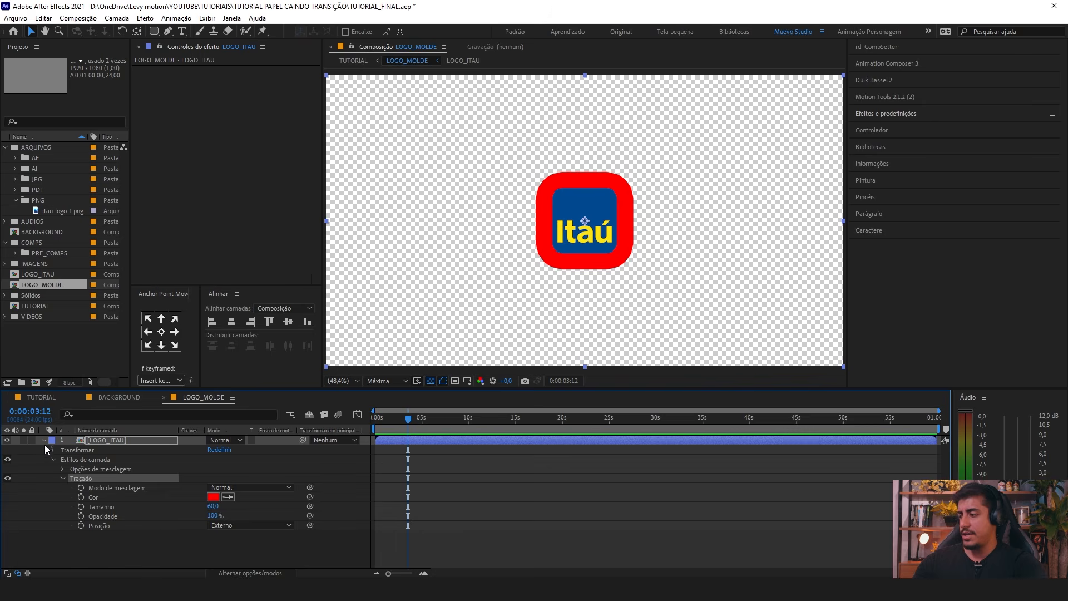
{"action": "left_click", "coordinate": [44, 440]}
{"action": "left_click", "coordinate": [41, 397]}
Step: Hide the blue-labelled LOGO_MOLDE layer temporarily to inspect the cut-out in the background, and show it again
{"action": "left_click", "coordinate": [114, 458]}
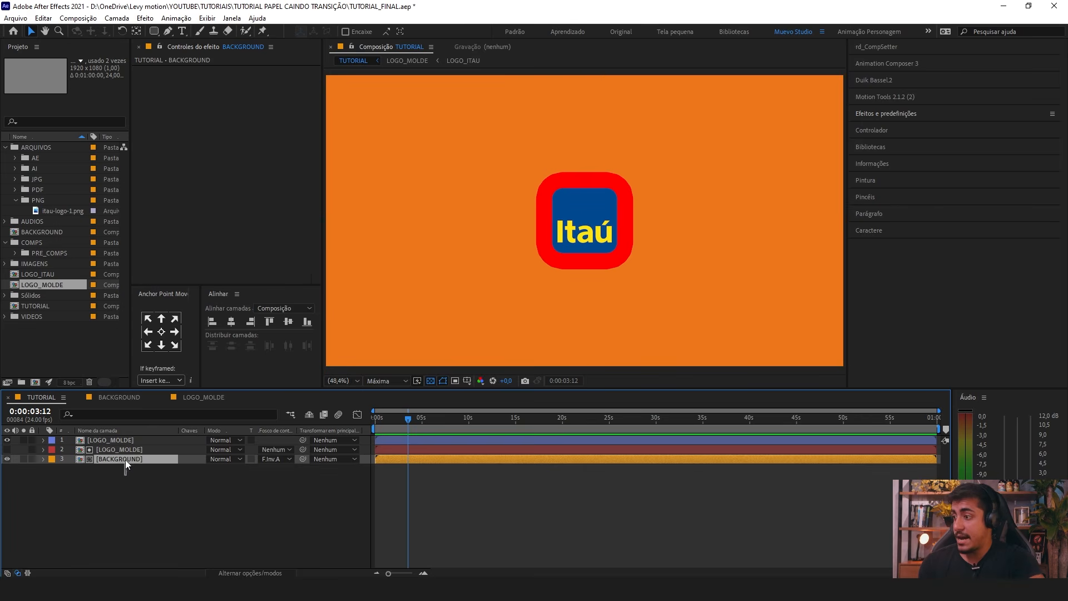
{"action": "left_click", "coordinate": [7, 440]}
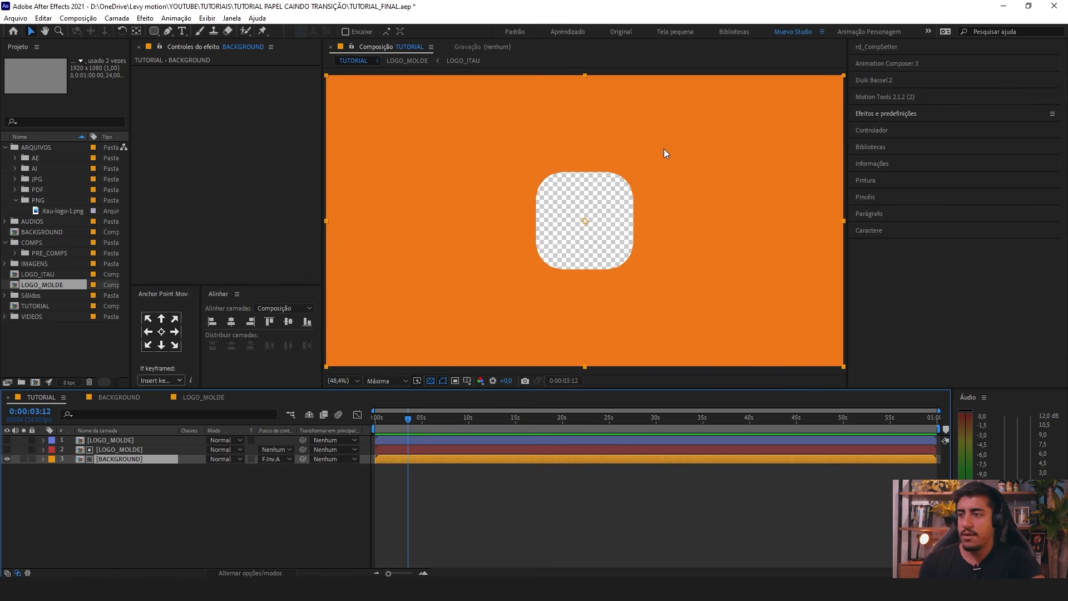
{"action": "left_click", "coordinate": [84, 440]}
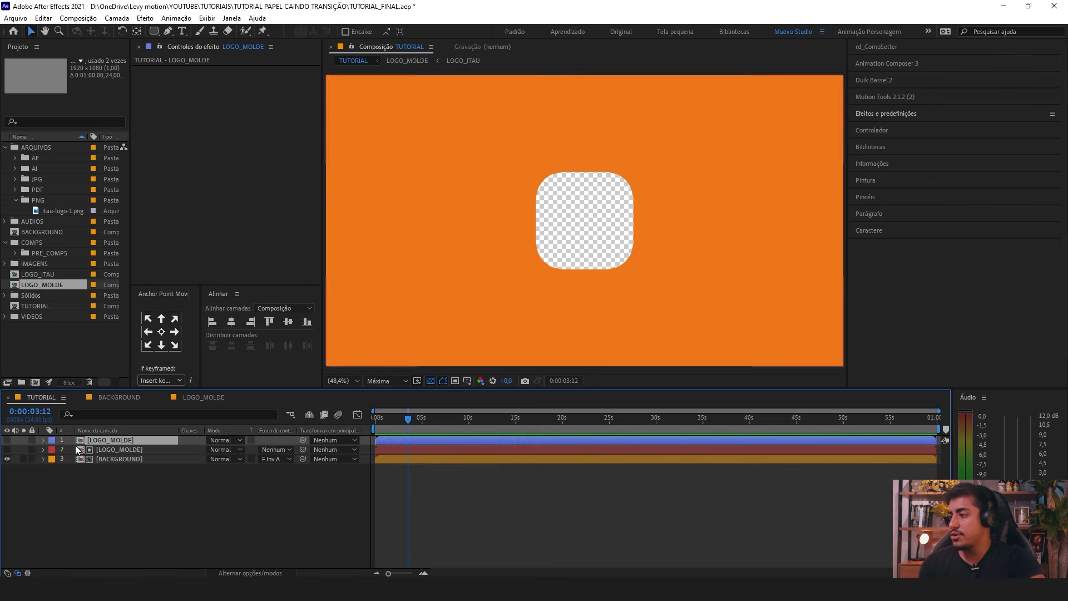
{"action": "left_click", "coordinate": [12, 439]}
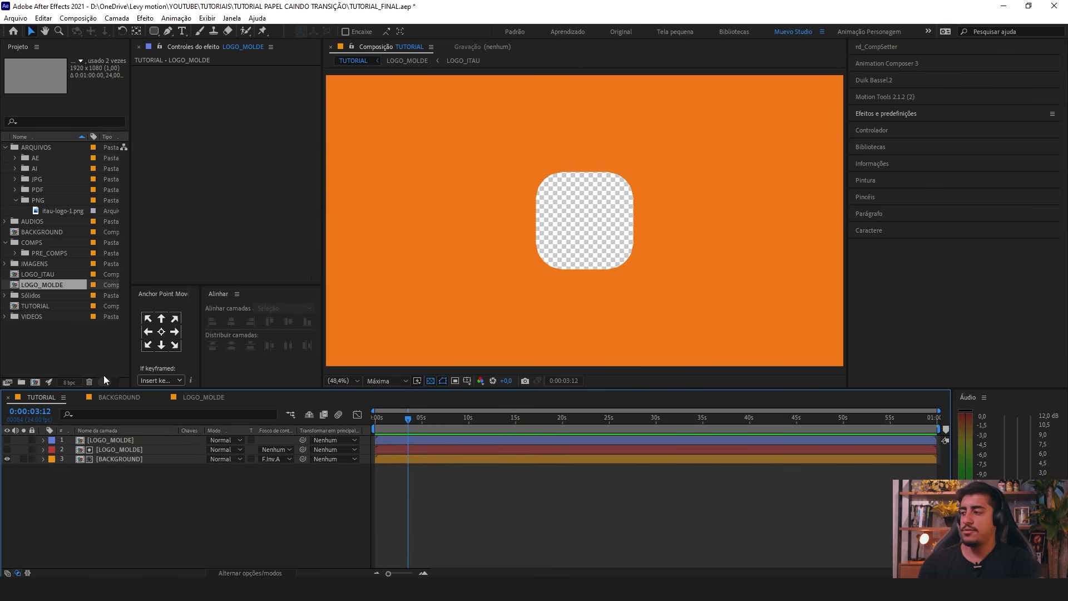
{"action": "left_click", "coordinate": [8, 440]}
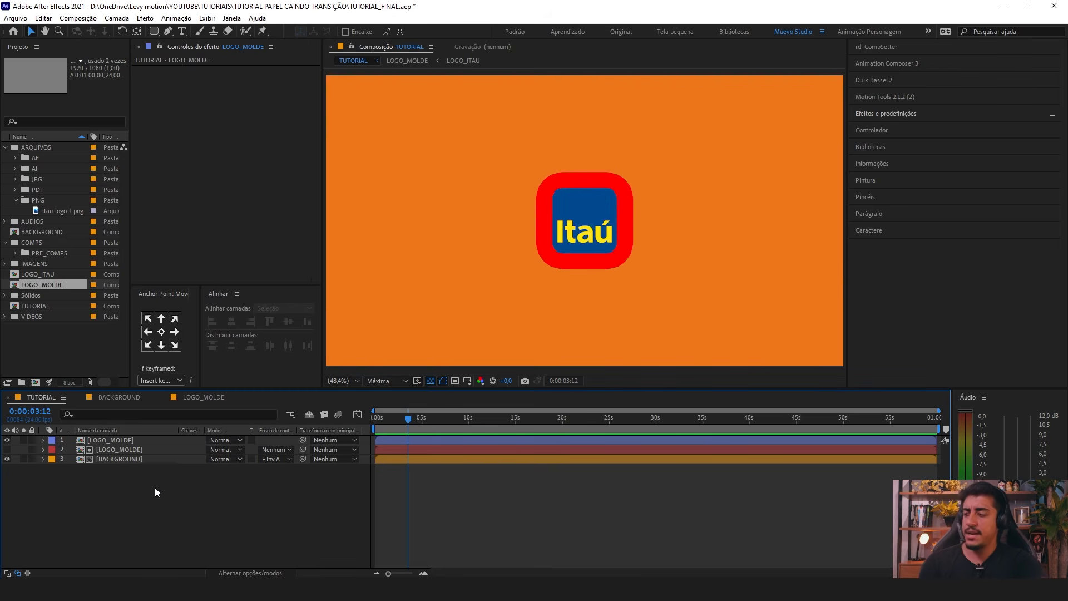
Step: Duplicate the BACKGROUND layer and place the copy directly below the blue-labelled LOGO_MOLDE layer, without a track matte
{"action": "left_click", "coordinate": [123, 459]}
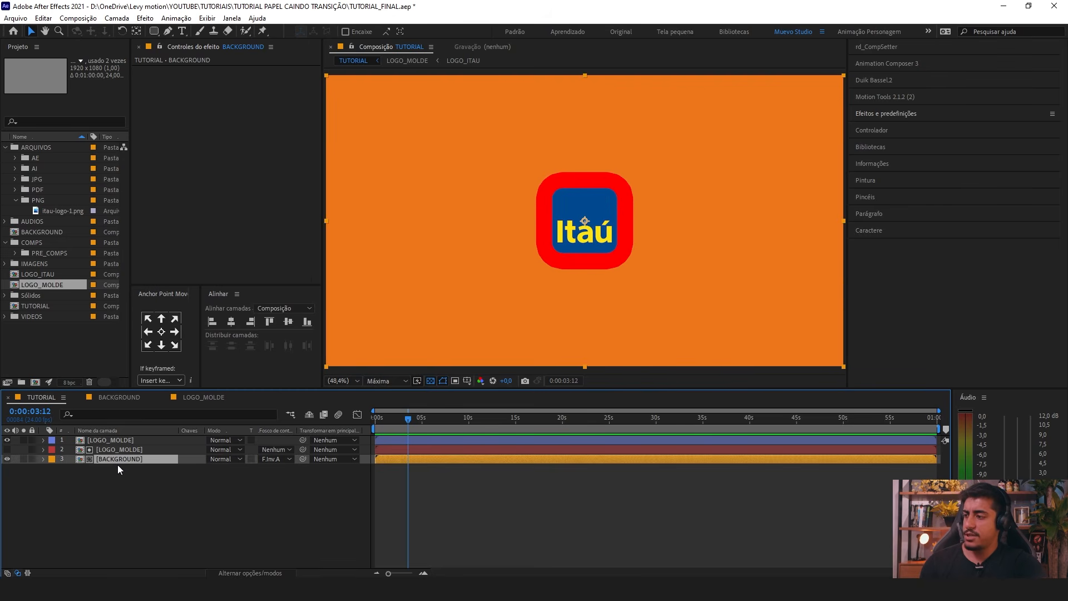
{"action": "key", "text": "ctrl+d"}
{"action": "left_click", "coordinate": [282, 452]}
{"action": "left_click", "coordinate": [284, 461]}
Step: Hide the lower BACKGROUND layer and set the upper BACKGROUND layer's track matte to the alpha matte of LOGO_MOLDE
{"action": "left_click", "coordinate": [8, 468]}
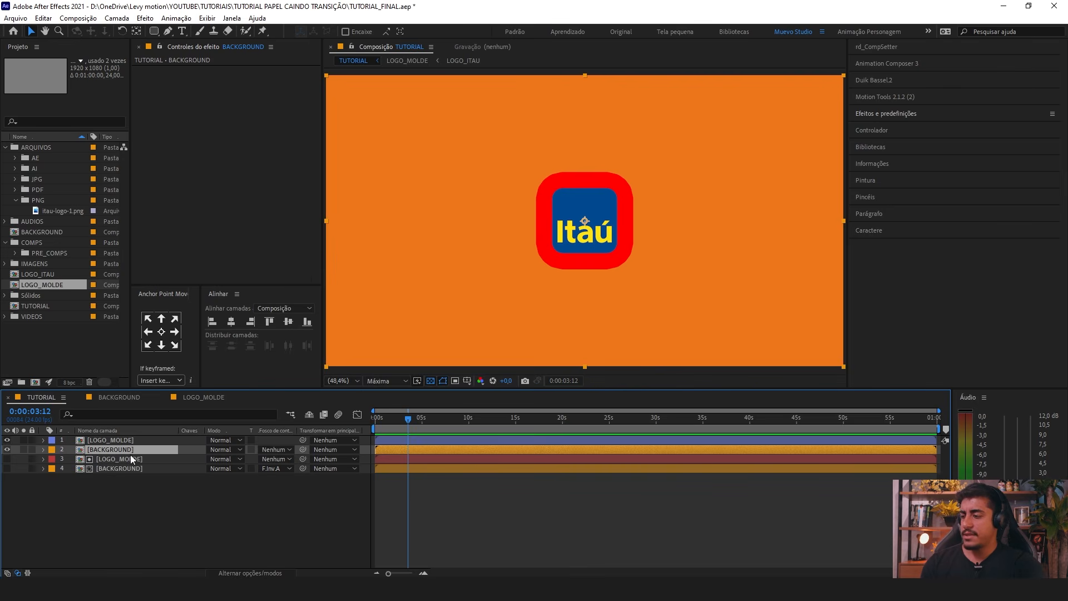
{"action": "left_click", "coordinate": [283, 449]}
{"action": "left_click", "coordinate": [305, 478]}
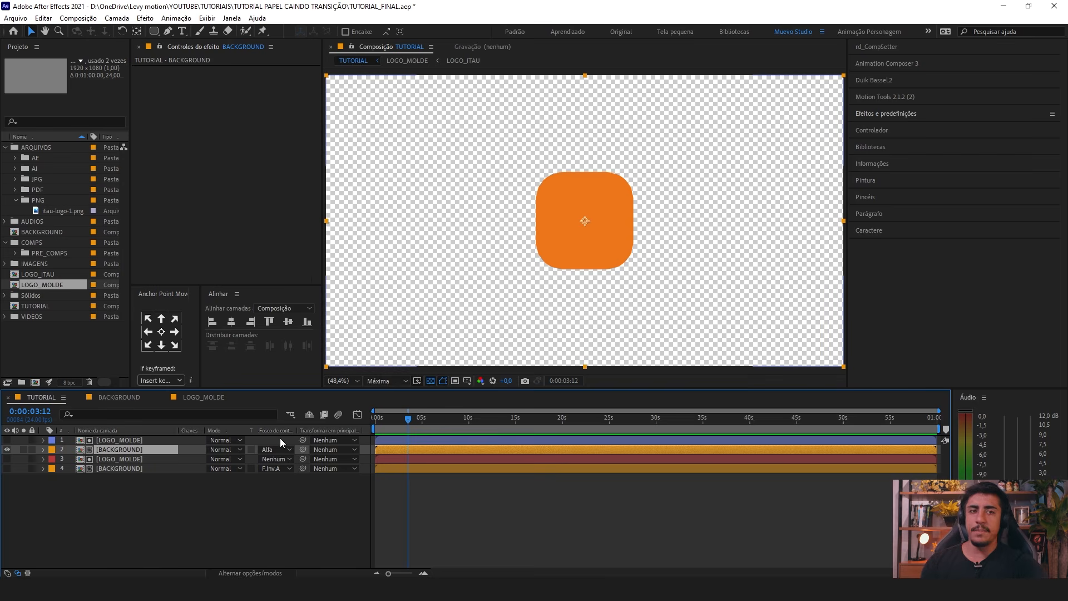
{"action": "left_click", "coordinate": [149, 442]}
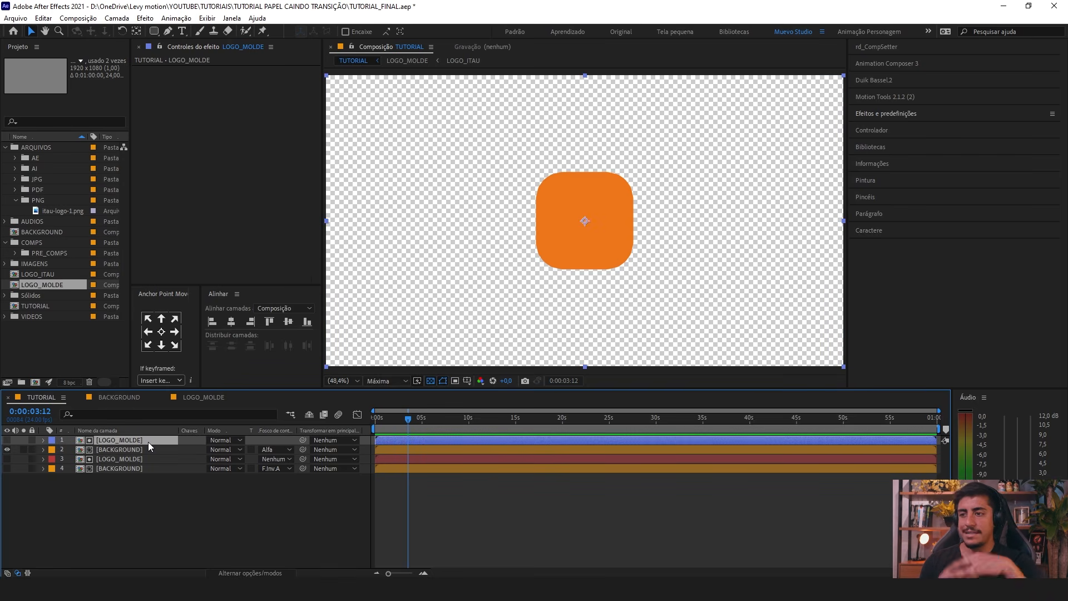
{"action": "left_click", "coordinate": [111, 449]}
Step: Make the lower BACKGROUND layer visible again together with the matted upper copy
{"action": "left_click", "coordinate": [6, 468]}
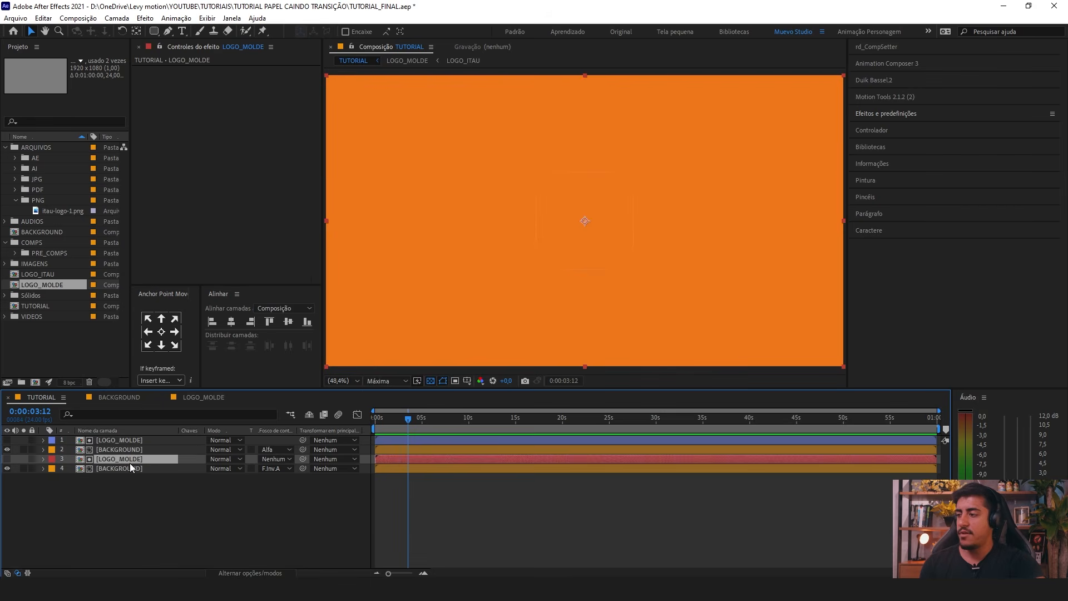
{"action": "left_click", "coordinate": [123, 469]}
{"action": "left_click", "coordinate": [113, 439]}
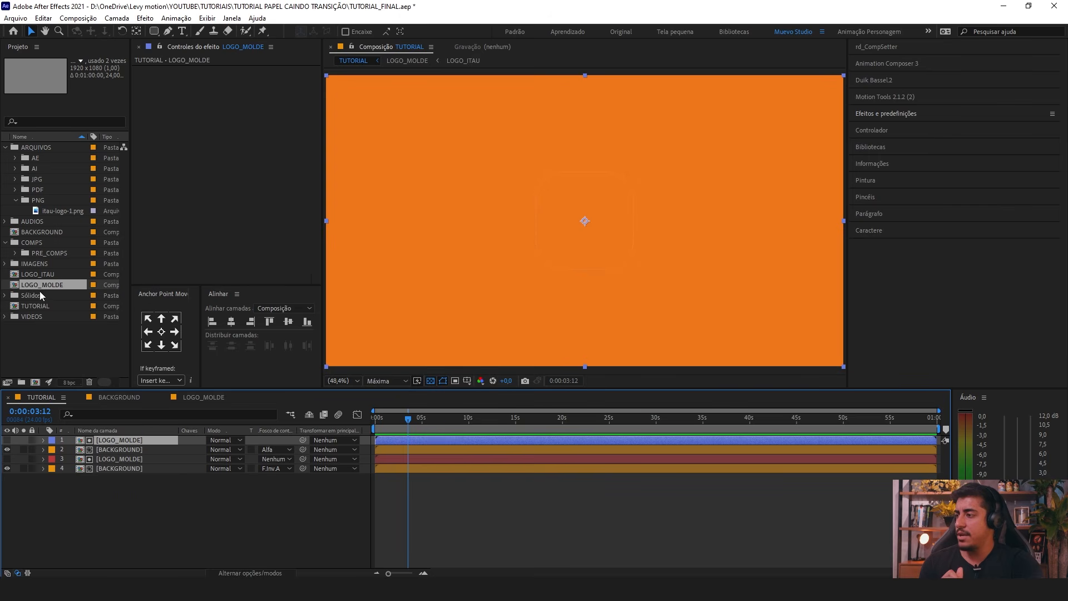
Step: Add the LOGO_ITAU composition as the topmost layer of the TUTORIAL composition
{"action": "left_click", "coordinate": [34, 274]}
{"action": "left_click_drag", "start_coordinate": [36, 273], "coordinate": [114, 439]}
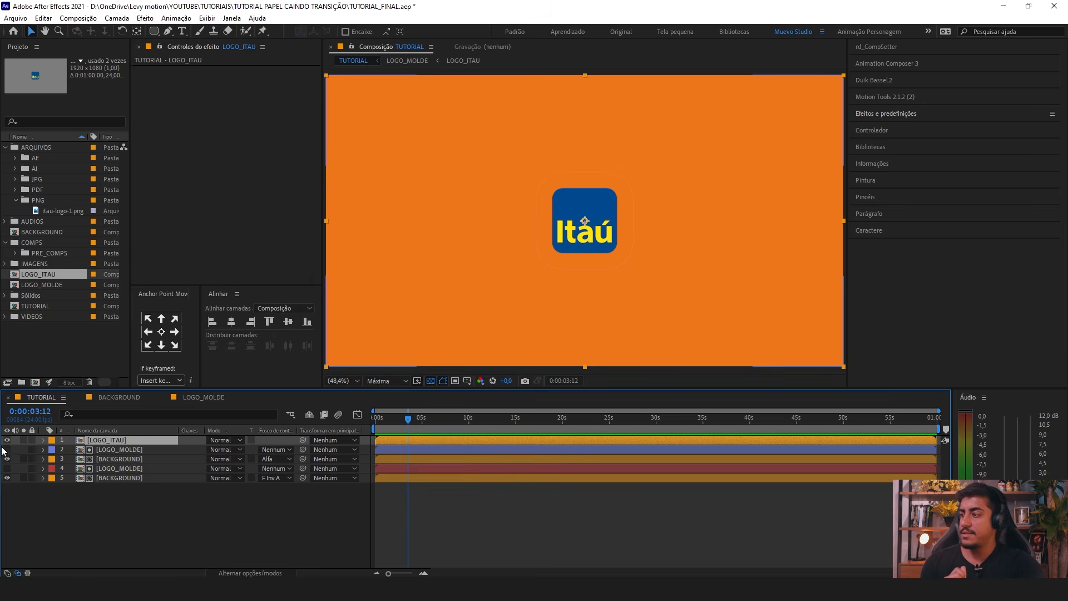
{"action": "left_click", "coordinate": [24, 440]}
{"action": "left_click", "coordinate": [22, 441]}
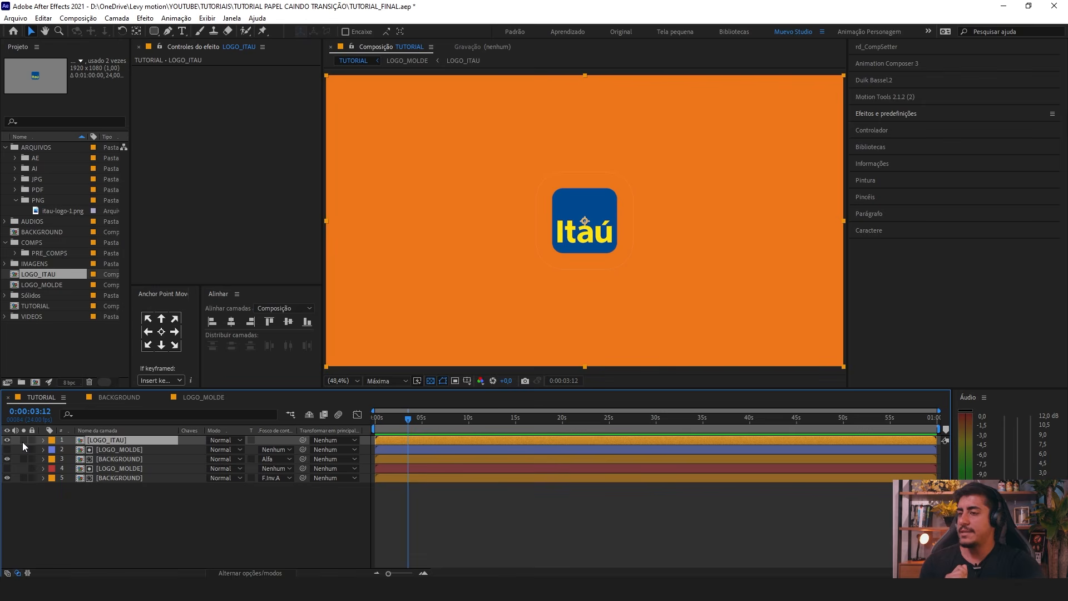
Step: Solo the LOGO_ITAU layer together with the upper, logo-shaped BACKGROUND layer, leaving the lower BACKGROUND layer unsoloed
{"action": "left_click", "coordinate": [22, 441]}
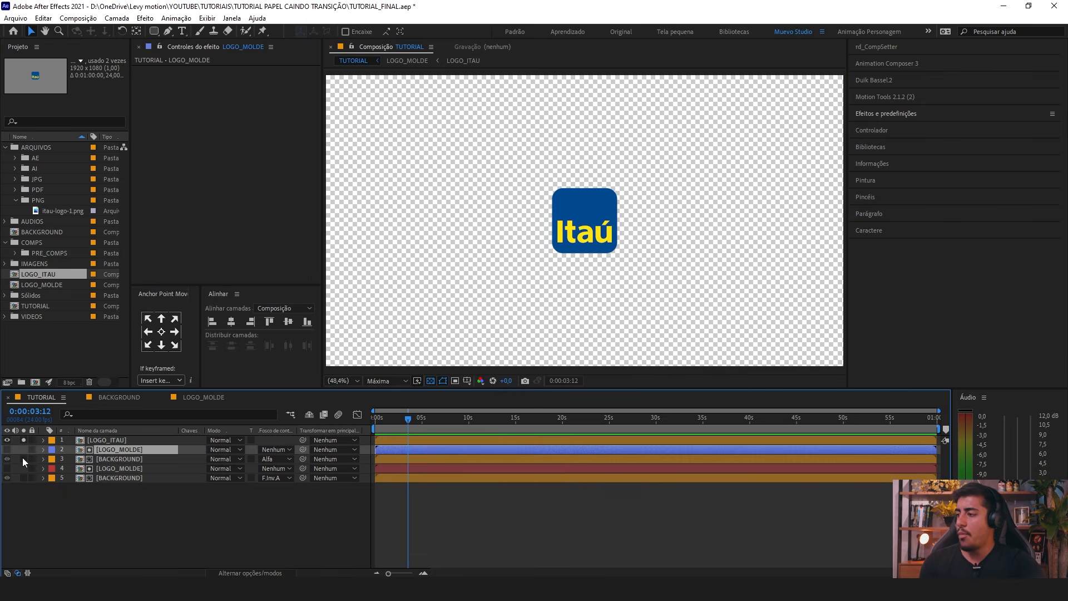
{"action": "left_click", "coordinate": [25, 459]}
{"action": "left_click", "coordinate": [24, 477]}
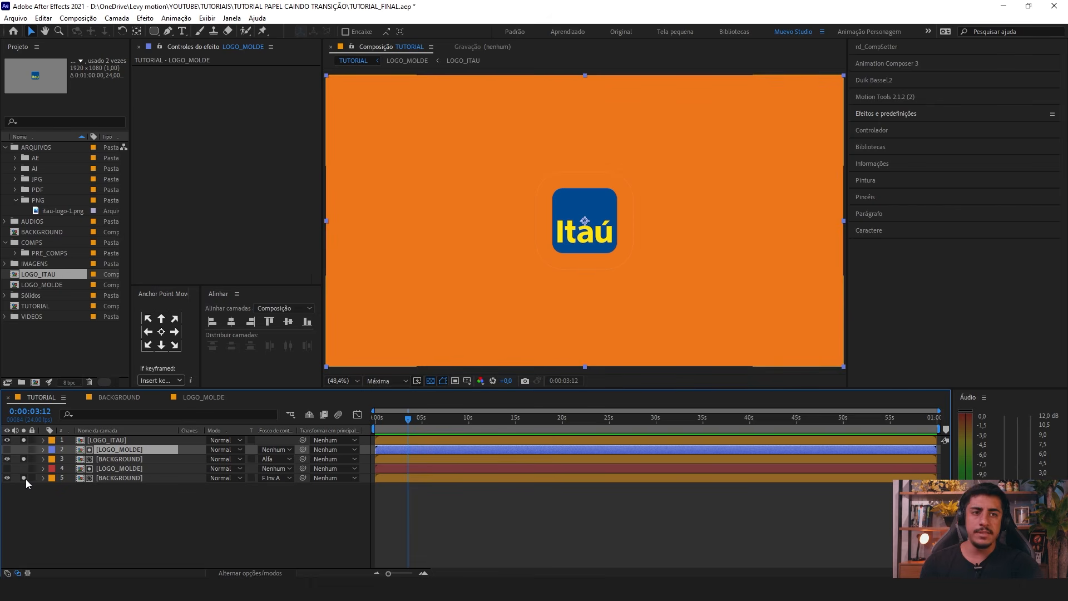
{"action": "left_click", "coordinate": [23, 478]}
{"action": "left_click", "coordinate": [89, 458]}
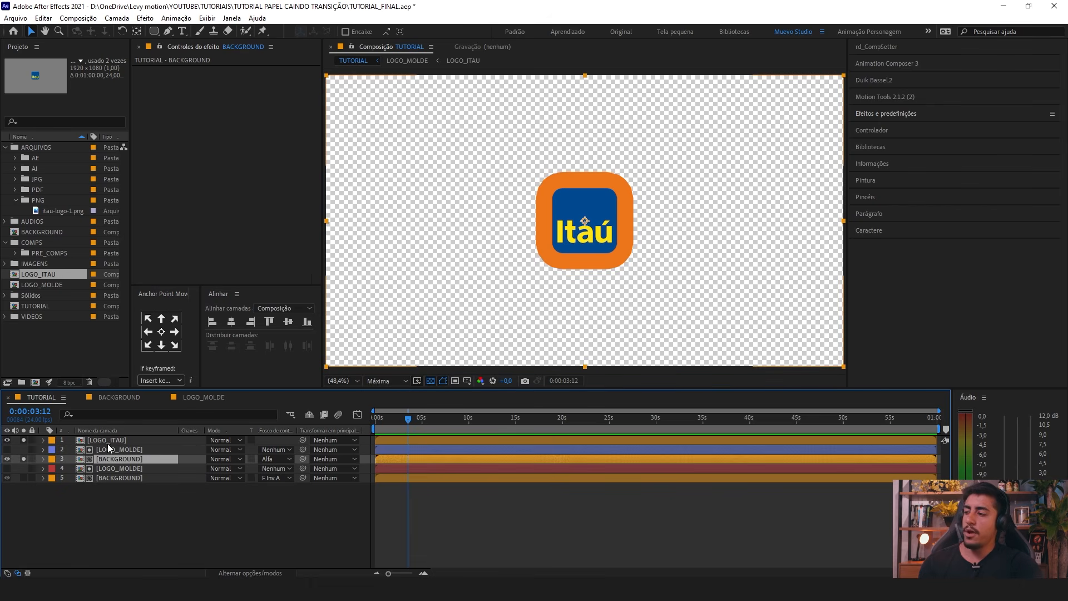
Step: Pre-compose LOGO_ITAU, the blue-labelled LOGO_MOLDE and the upper BACKGROUND into a new composition named PAPEL
{"action": "left_click", "coordinate": [108, 441]}
{"action": "left_click", "coordinate": [108, 459], "text": "shift"}
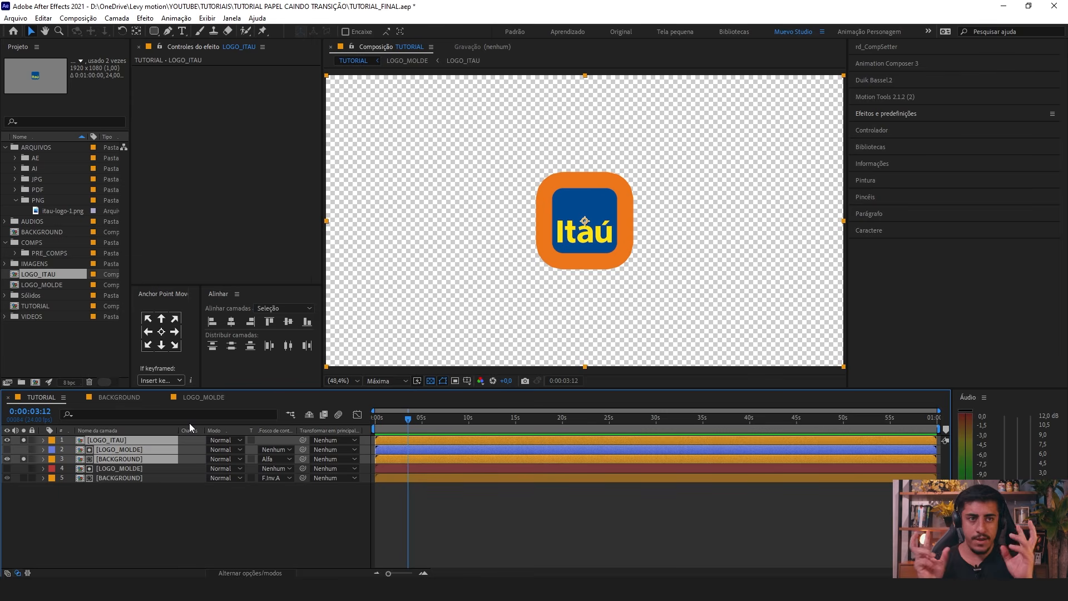
{"action": "key", "text": "F2"}
{"action": "left_click", "coordinate": [109, 440]}
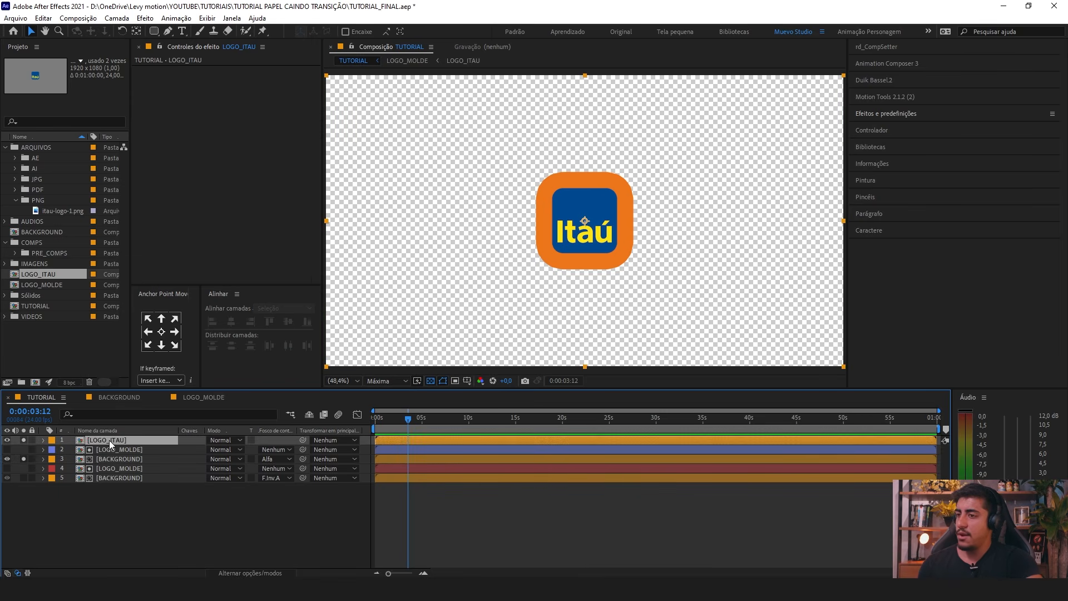
{"action": "left_click", "coordinate": [118, 451], "text": "shift"}
{"action": "left_click", "coordinate": [115, 459], "text": "shift"}
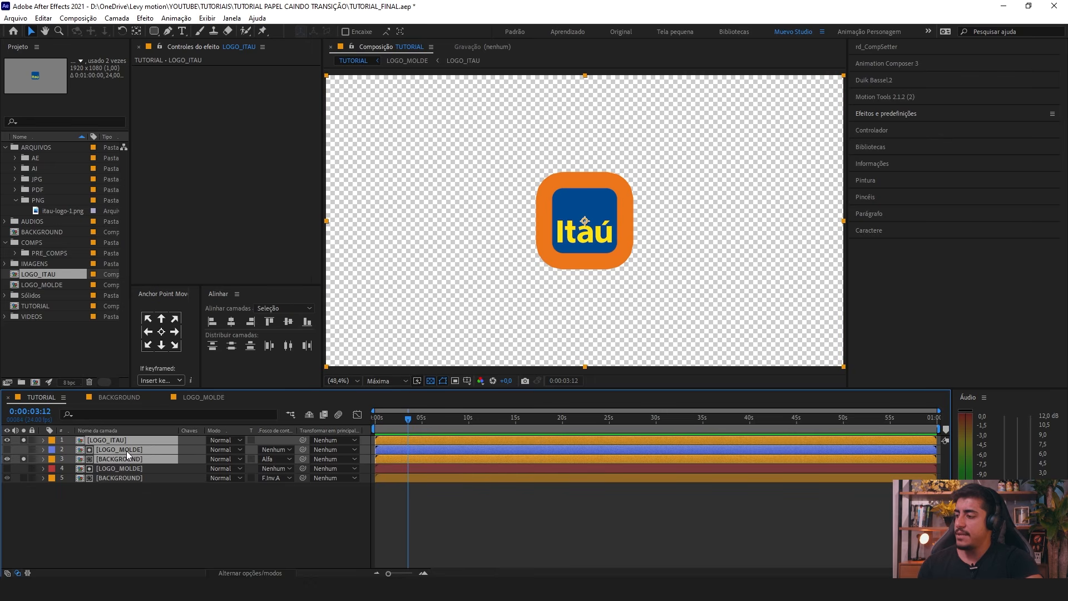
{"action": "right_click", "coordinate": [109, 446]}
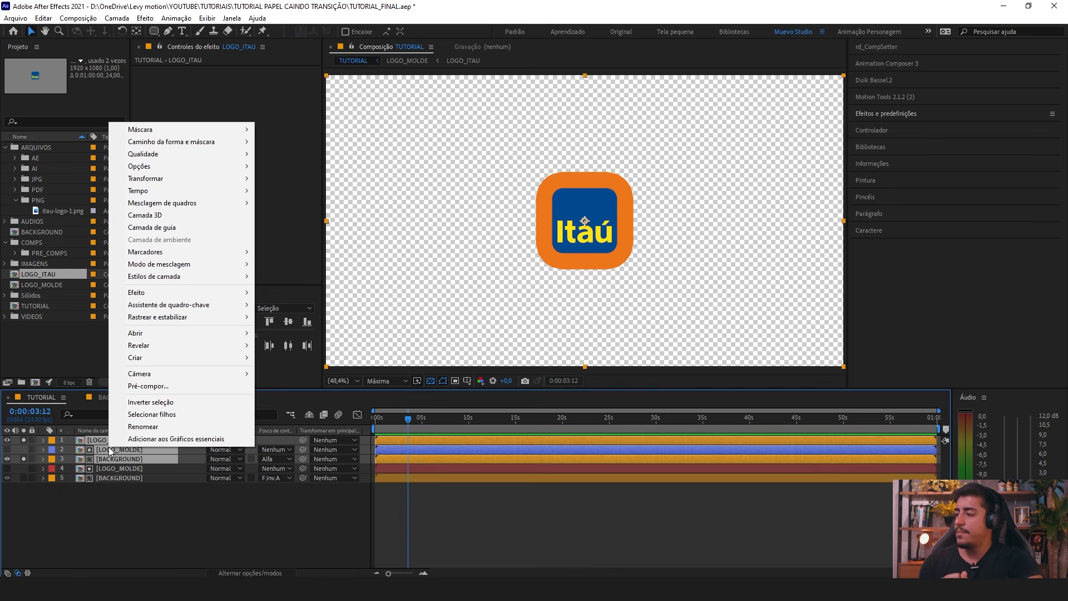
{"action": "left_click", "coordinate": [165, 386]}
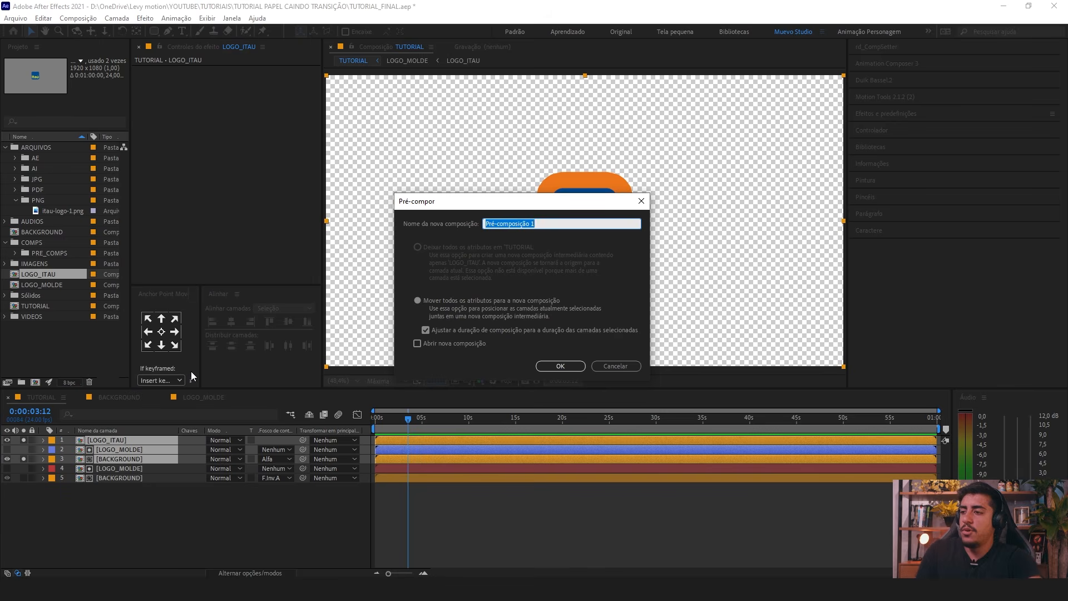
{"action": "type", "text": "PAPEL"}
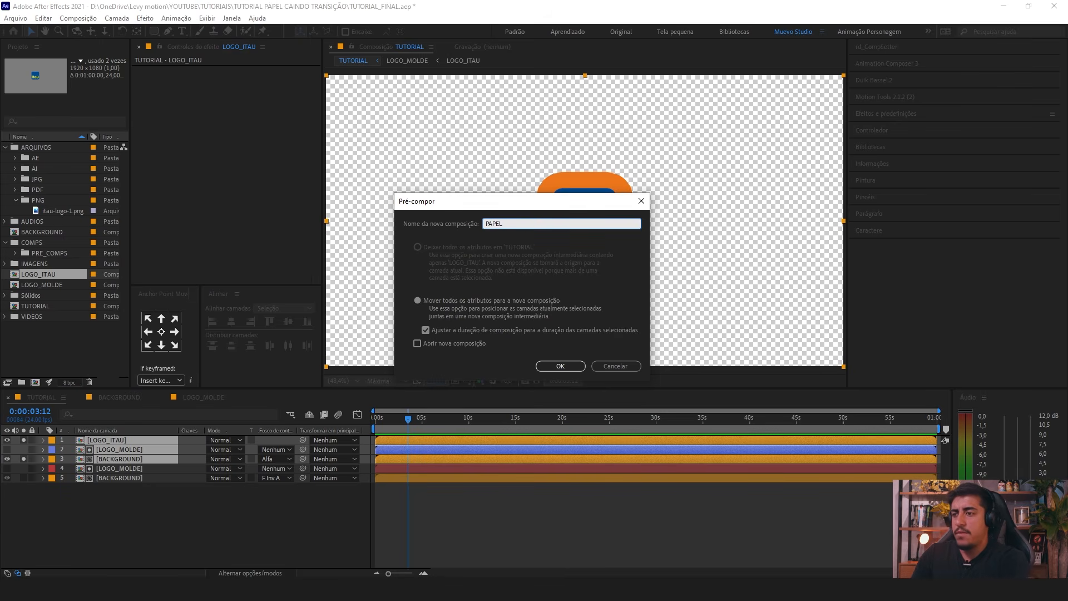
{"action": "left_click", "coordinate": [552, 369]}
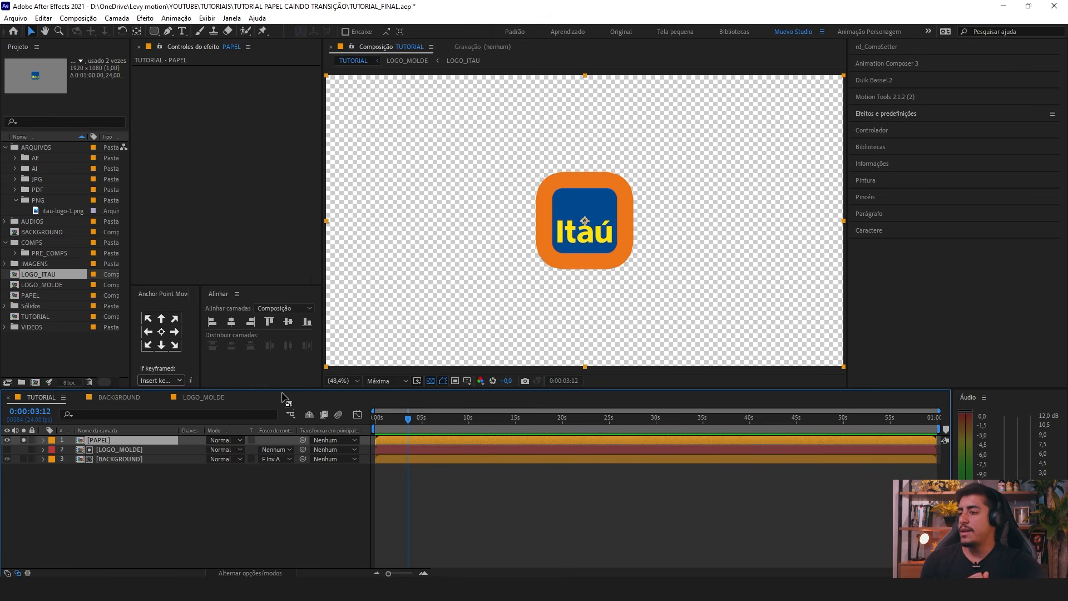
Step: Solo the BACKGROUND and PAPEL layers in turn to inspect each piece, and show both together again
{"action": "left_click", "coordinate": [24, 440]}
{"action": "left_click", "coordinate": [24, 459]}
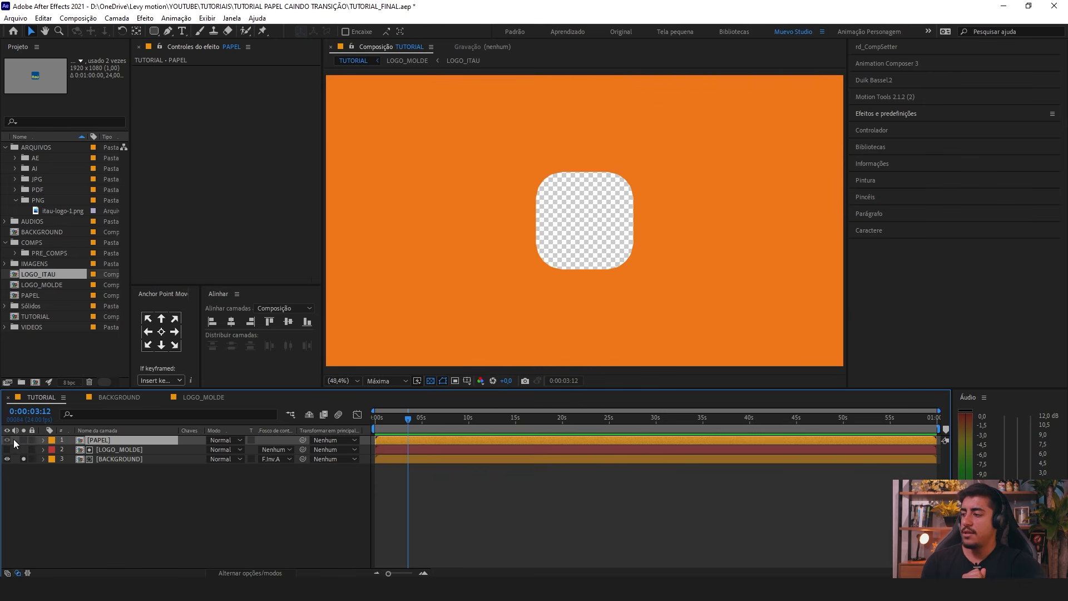
{"action": "left_click", "coordinate": [23, 440], "text": "alt"}
{"action": "left_click", "coordinate": [24, 440]}
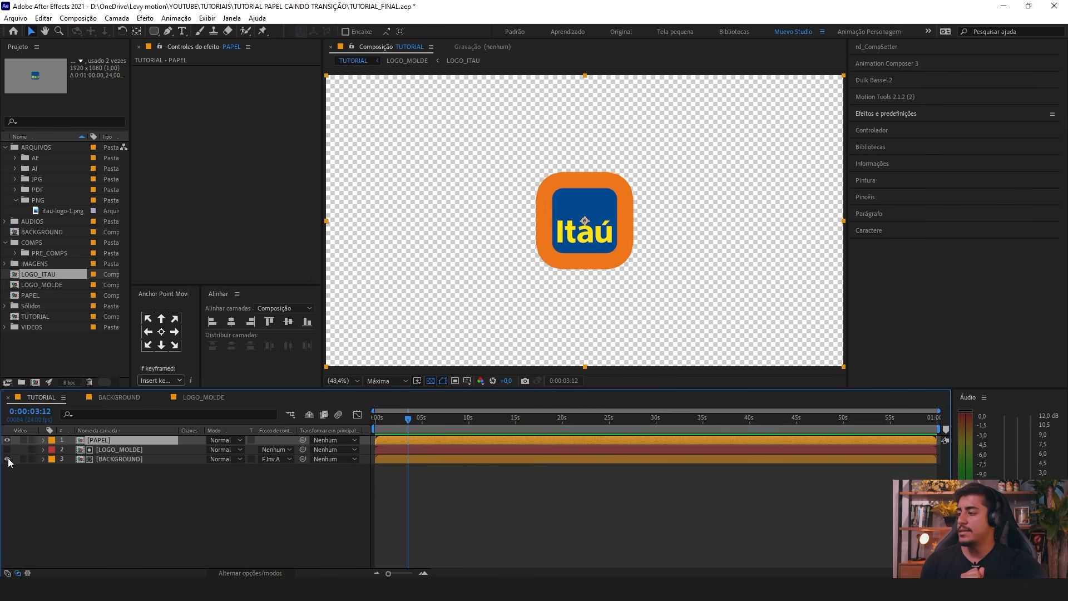
{"action": "left_click", "coordinate": [8, 459]}
{"action": "left_click_drag", "start_coordinate": [58, 484], "coordinate": [112, 449]}
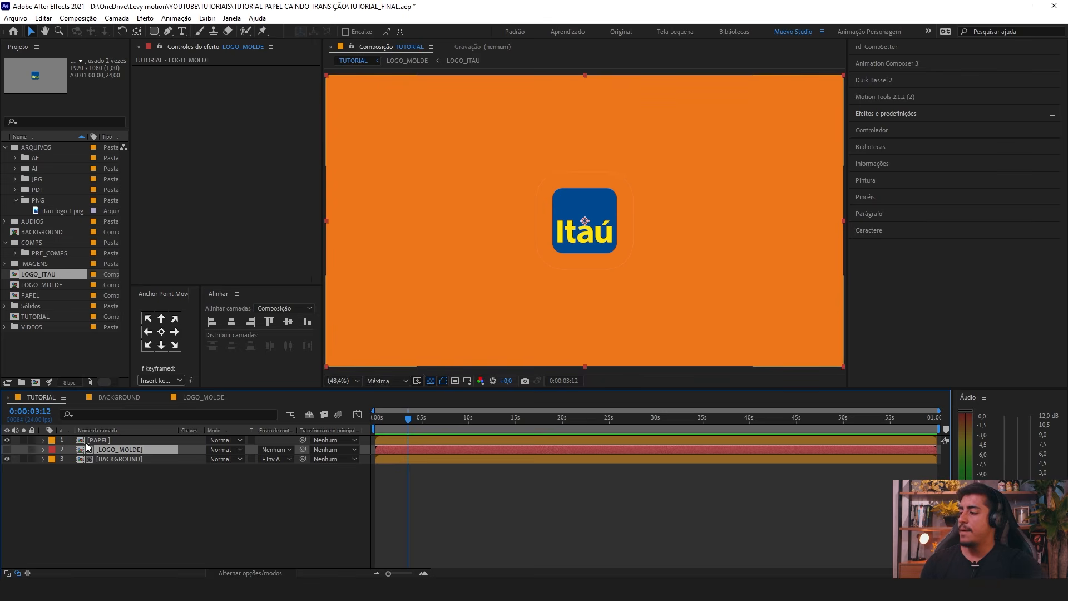
Step: Set the PAPEL layer's label to Azul and the LOGO_MOLDE layer's label to Nenhum, and save the project
{"action": "left_click", "coordinate": [89, 440]}
{"action": "left_click", "coordinate": [52, 440]}
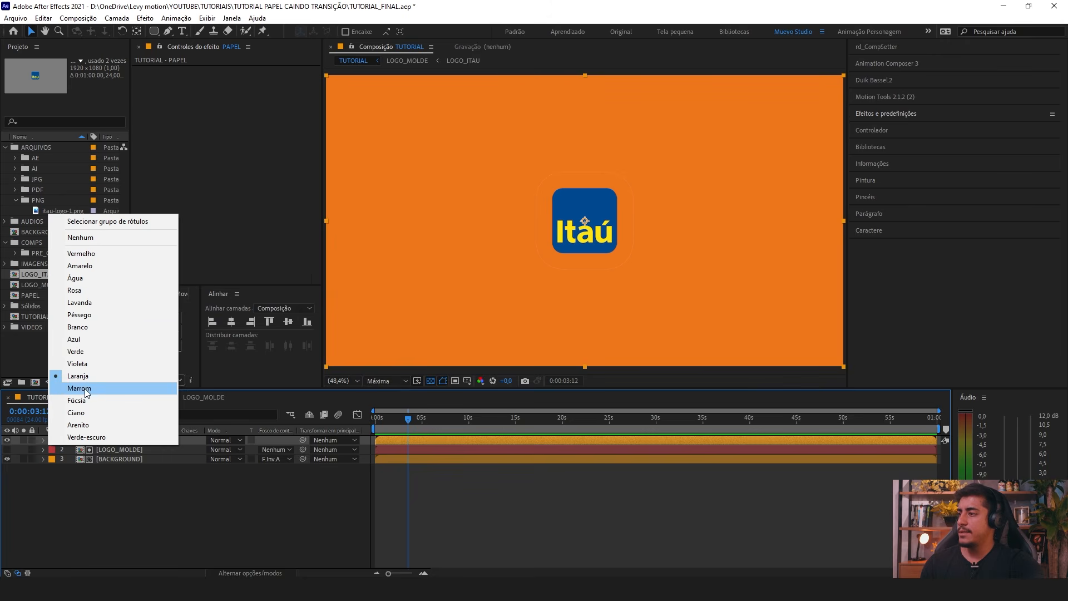
{"action": "left_click", "coordinate": [77, 339]}
{"action": "left_click", "coordinate": [115, 451]}
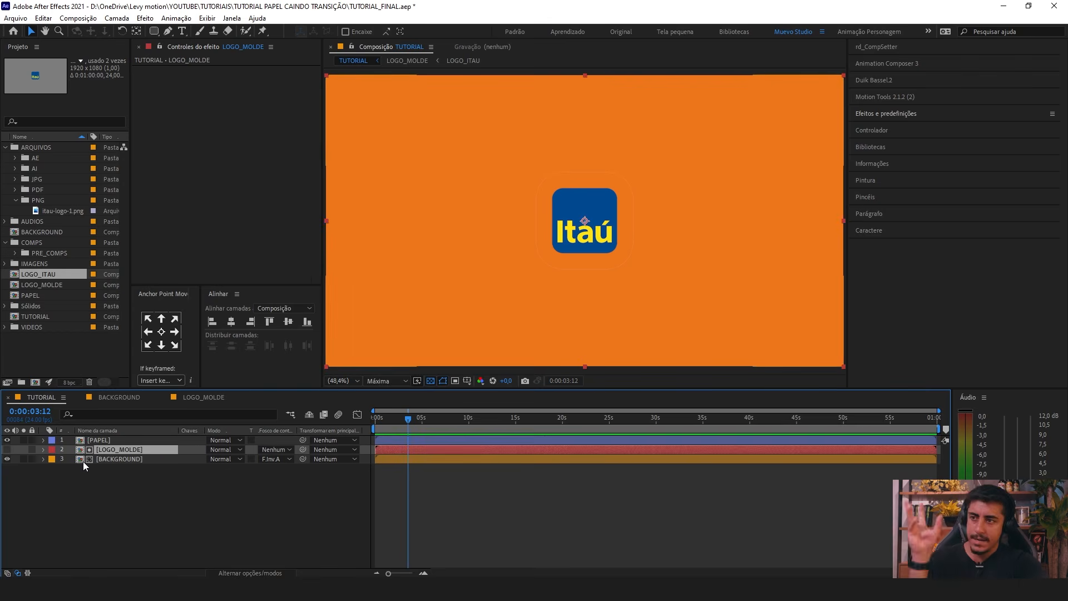
{"action": "left_click", "coordinate": [51, 453]}
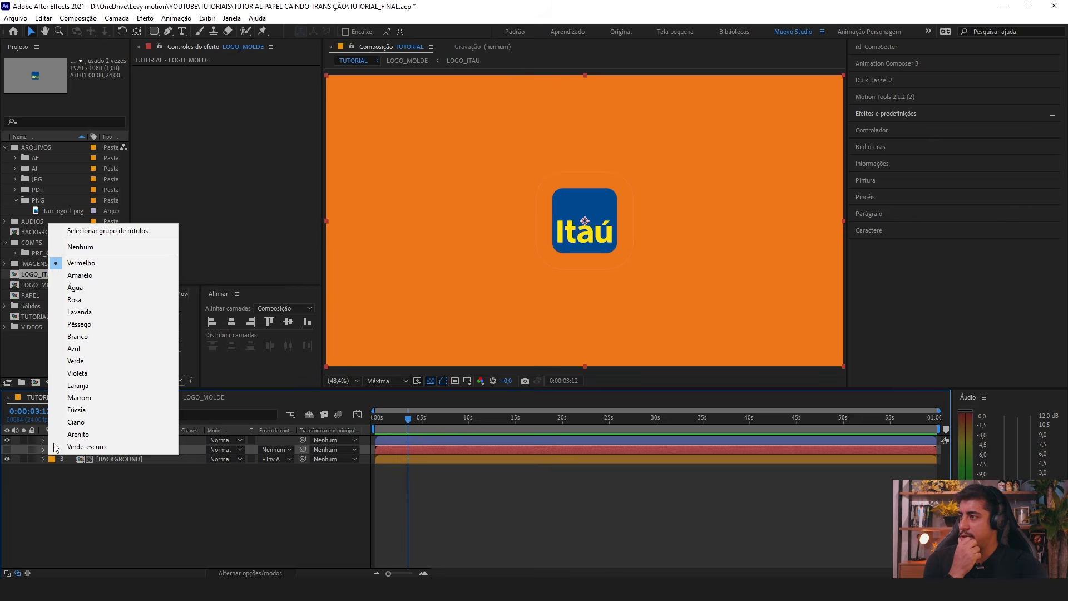
{"action": "left_click", "coordinate": [78, 250]}
{"action": "key", "text": "ctrl+s"}
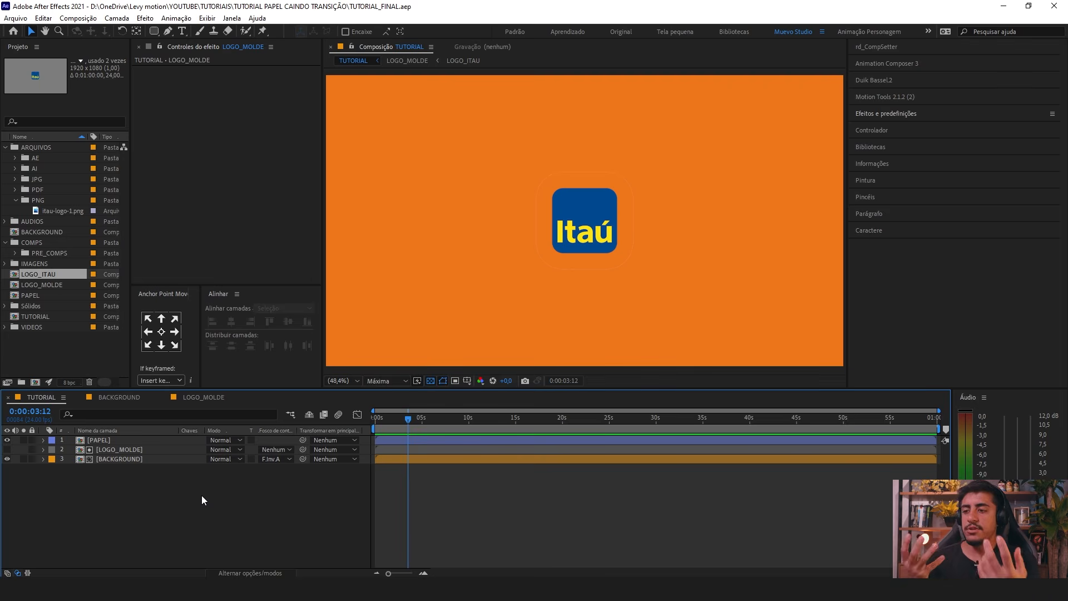
{"action": "left_click", "coordinate": [126, 440]}
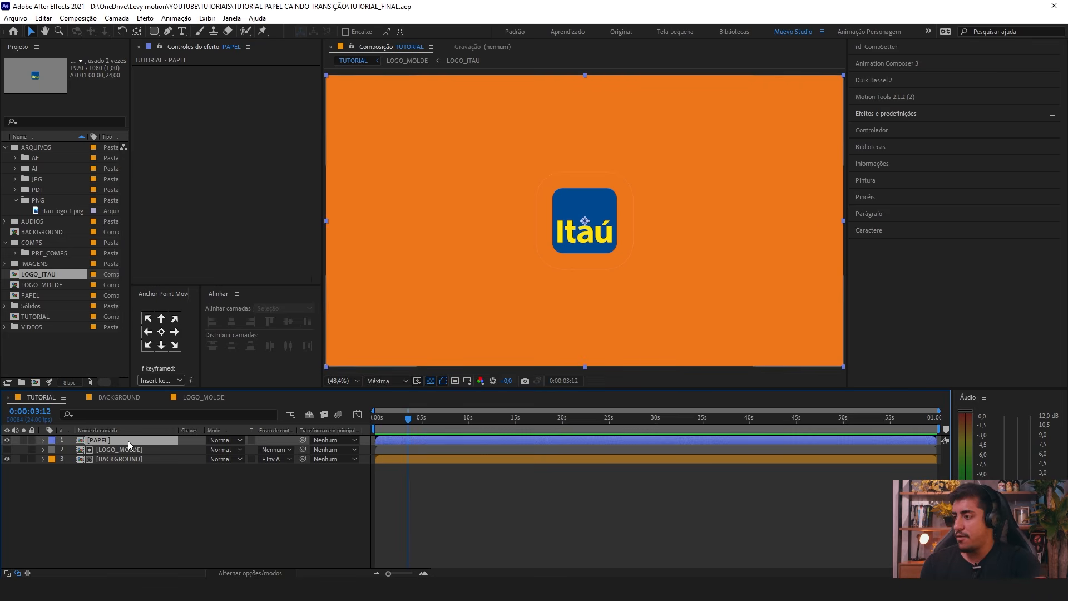
{"action": "left_click_drag", "start_coordinate": [591, 209], "coordinate": [607, 239]}
{"action": "key", "text": "ctrl+z"}
{"action": "key", "text": "ctrl+z"}
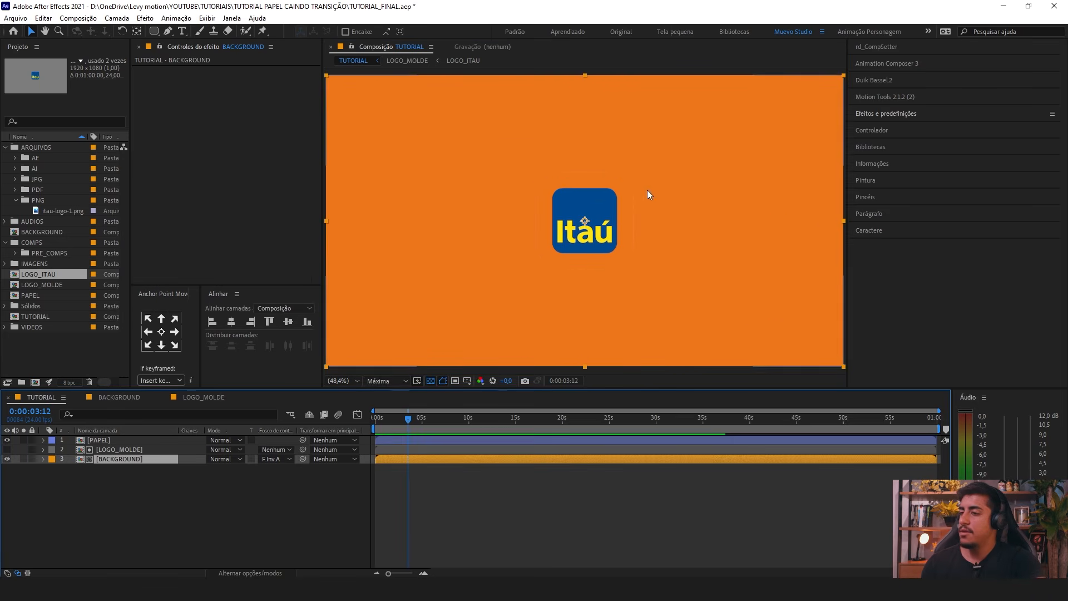
Step: Solo the PAPEL layer, shift it around the frame to examine its bounding box, and undo the moves
{"action": "left_click", "coordinate": [92, 444]}
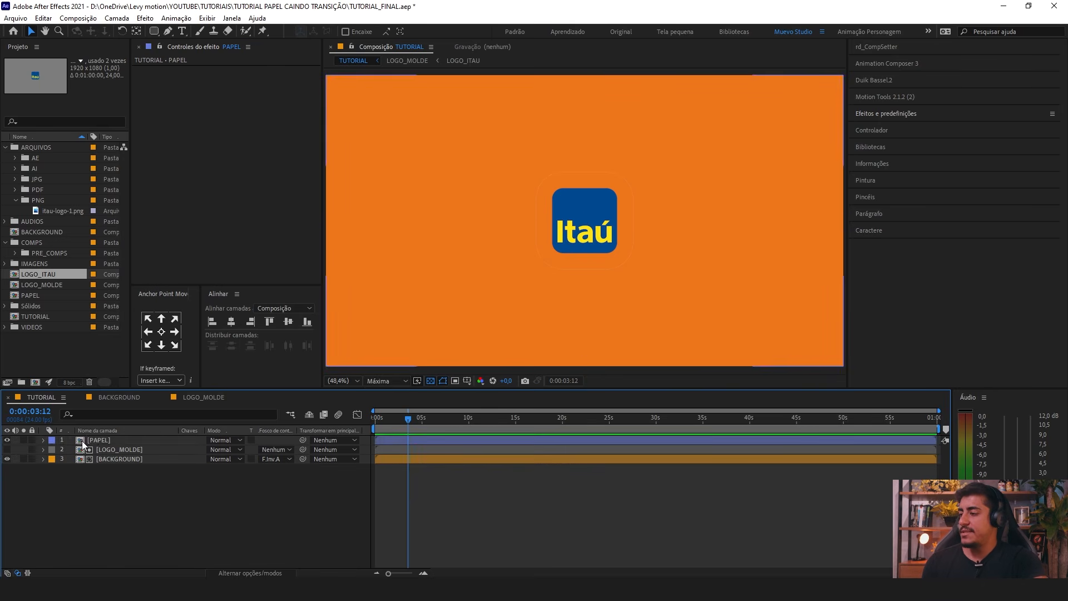
{"action": "left_click", "coordinate": [24, 440]}
{"action": "left_click_drag", "start_coordinate": [538, 232], "coordinate": [573, 259]}
{"action": "key", "text": "ctrl+z"}
{"action": "left_click_drag", "start_coordinate": [574, 206], "coordinate": [604, 227]}
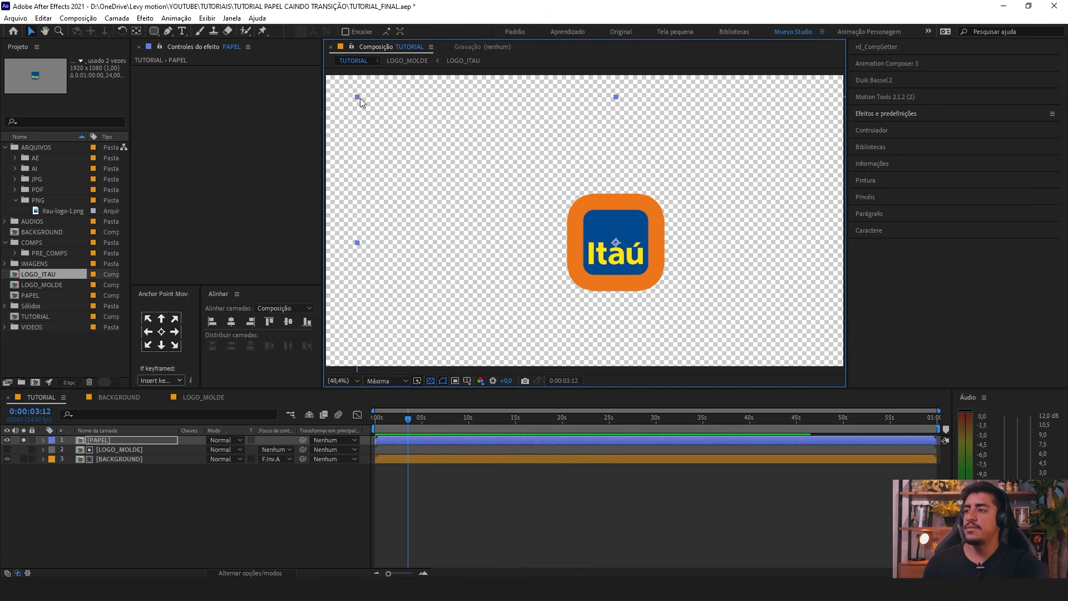
{"action": "left_click_drag", "start_coordinate": [575, 272], "coordinate": [548, 263]}
{"action": "key", "text": "ctrl+z"}
{"action": "key", "text": "ctrl+z"}
Step: Open the PAPEL composition and fit its whole frame in the viewer
{"action": "double_click", "coordinate": [104, 441]}
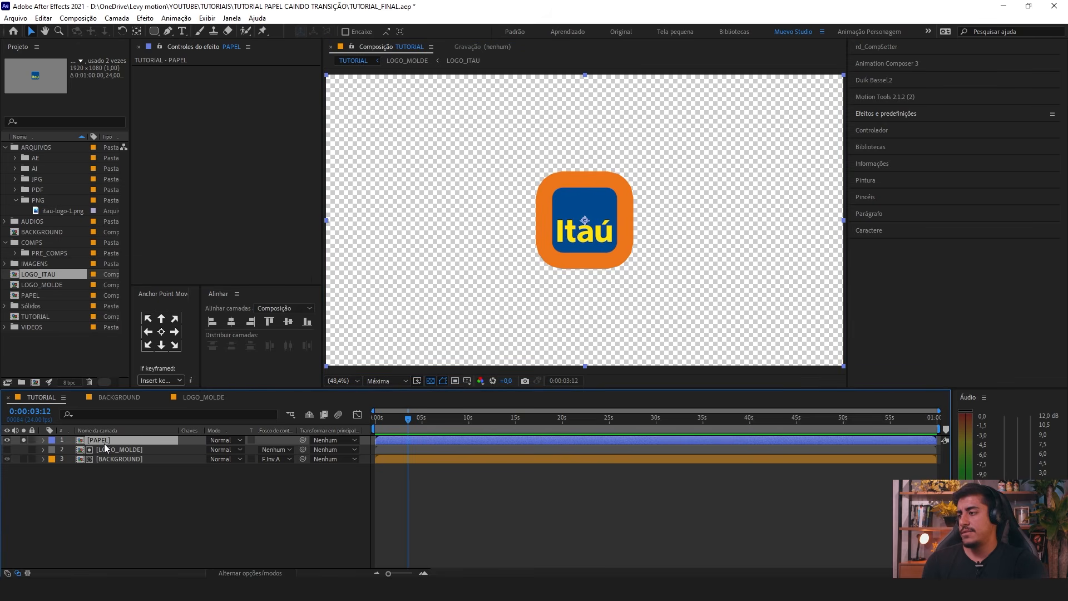
{"action": "key", "text": "comma"}
{"action": "key", "text": "comma"}
{"action": "left_click_drag", "start_coordinate": [453, 140], "coordinate": [747, 281]}
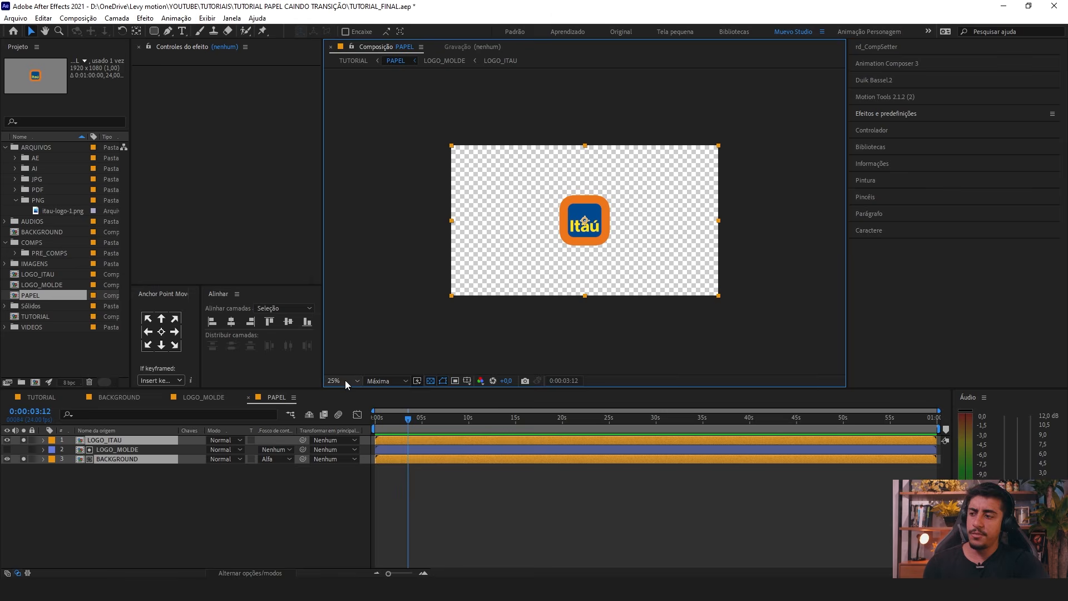
{"action": "left_click", "coordinate": [345, 381]}
{"action": "left_click", "coordinate": [356, 189]}
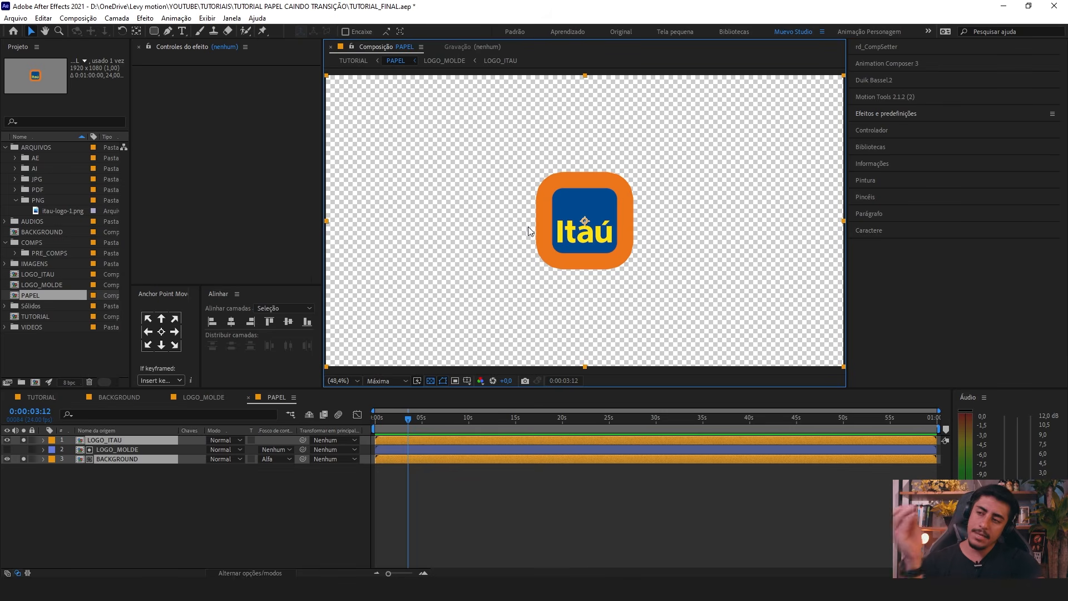
Step: Draw a region of interest tightly around the orange-bordered logo in PAPEL and switch it off again
{"action": "left_click", "coordinate": [417, 348]}
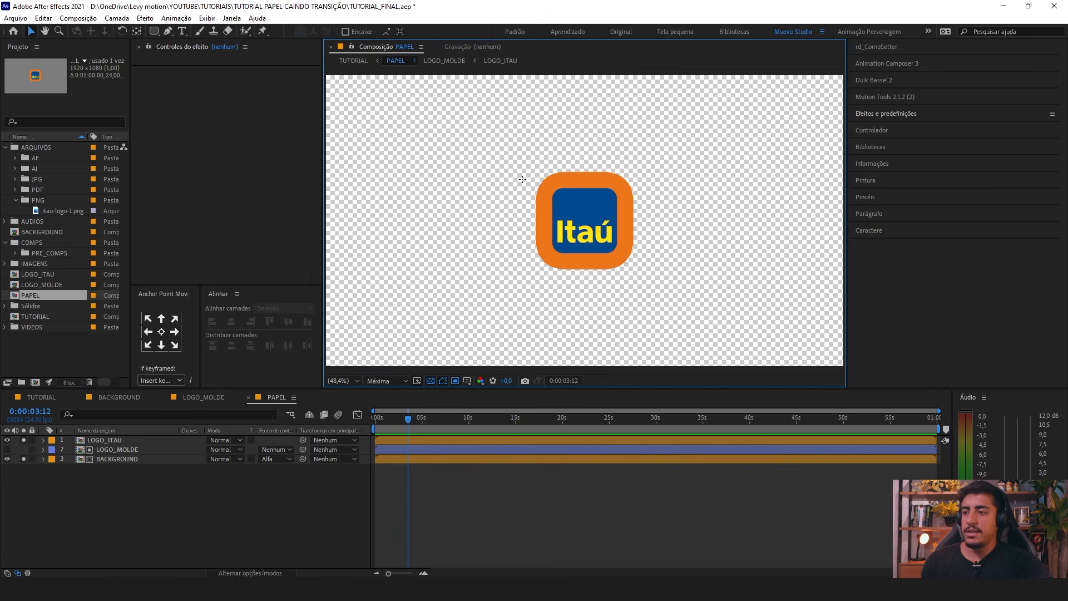
{"action": "left_click_drag", "start_coordinate": [535, 172], "coordinate": [636, 271]}
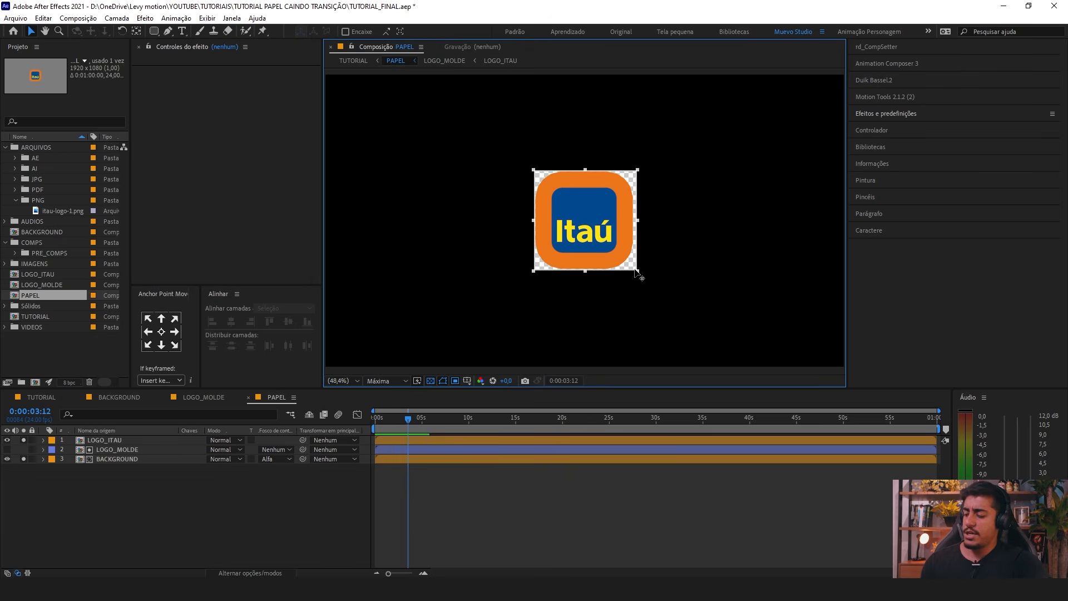
{"action": "left_click", "coordinate": [456, 380]}
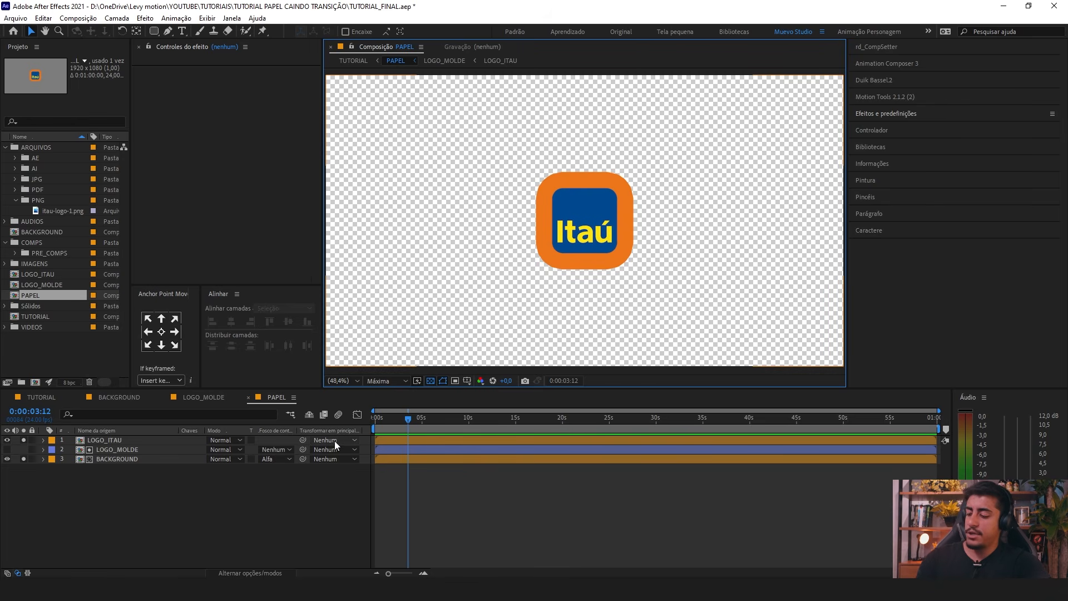
Step: Set the PAPEL composition's height and width to 500 px each
{"action": "key", "text": "ctrl+k"}
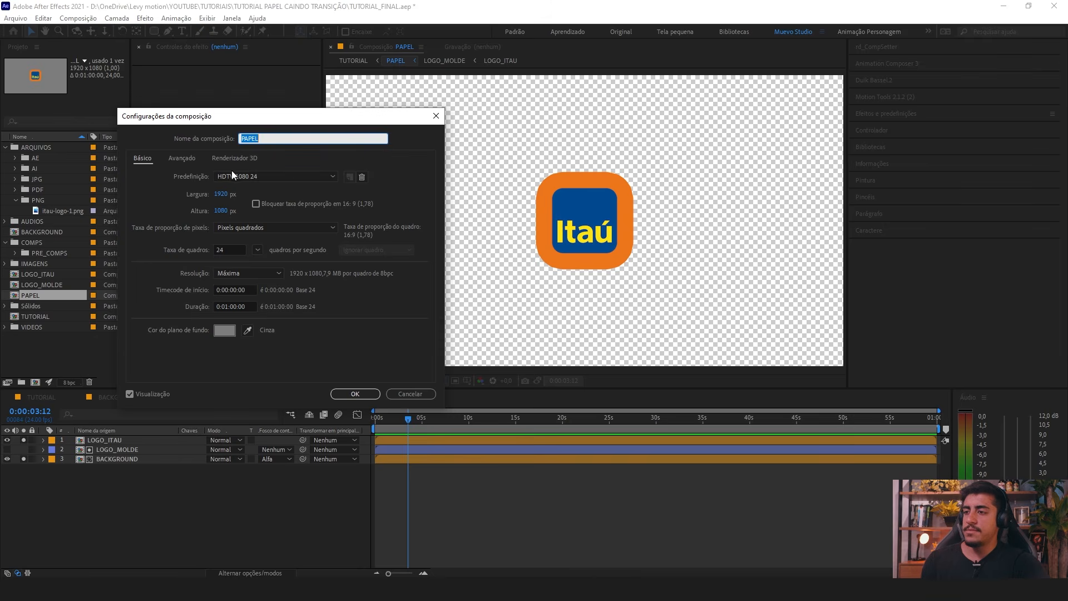
{"action": "left_click", "coordinate": [221, 211]}
{"action": "type", "text": "500"}
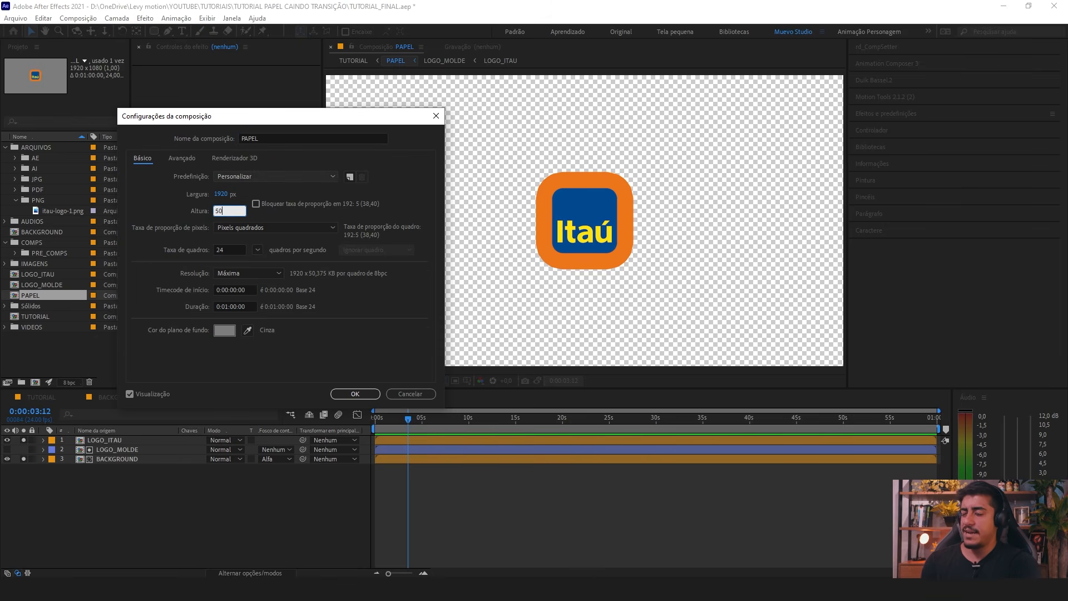
{"action": "key", "text": "Return"}
{"action": "key", "text": "ctrl+k"}
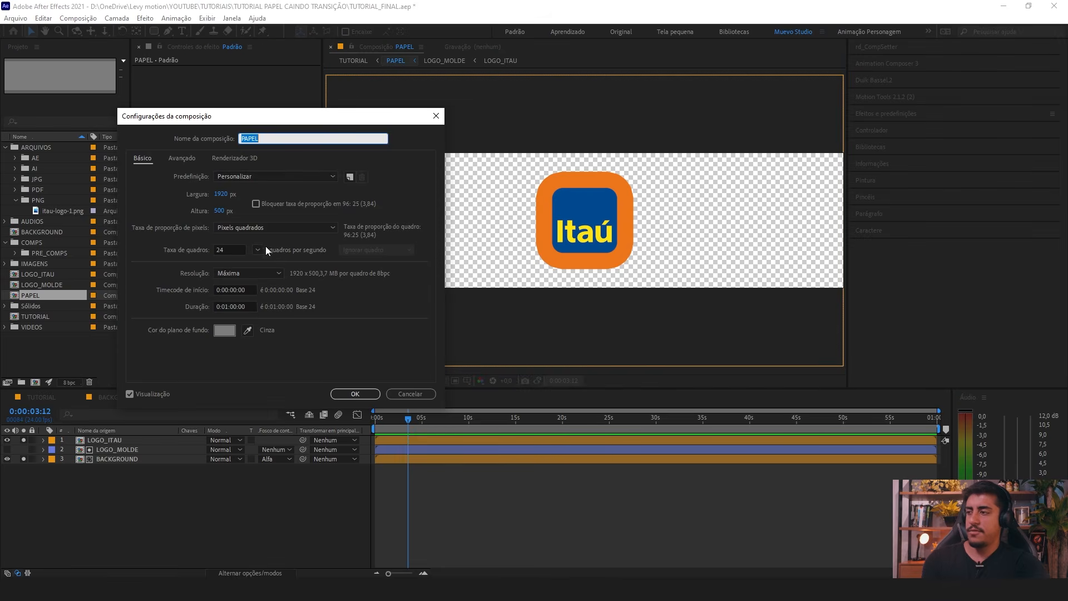
{"action": "left_click", "coordinate": [222, 194]}
{"action": "type", "text": "500"}
{"action": "left_click", "coordinate": [270, 212]}
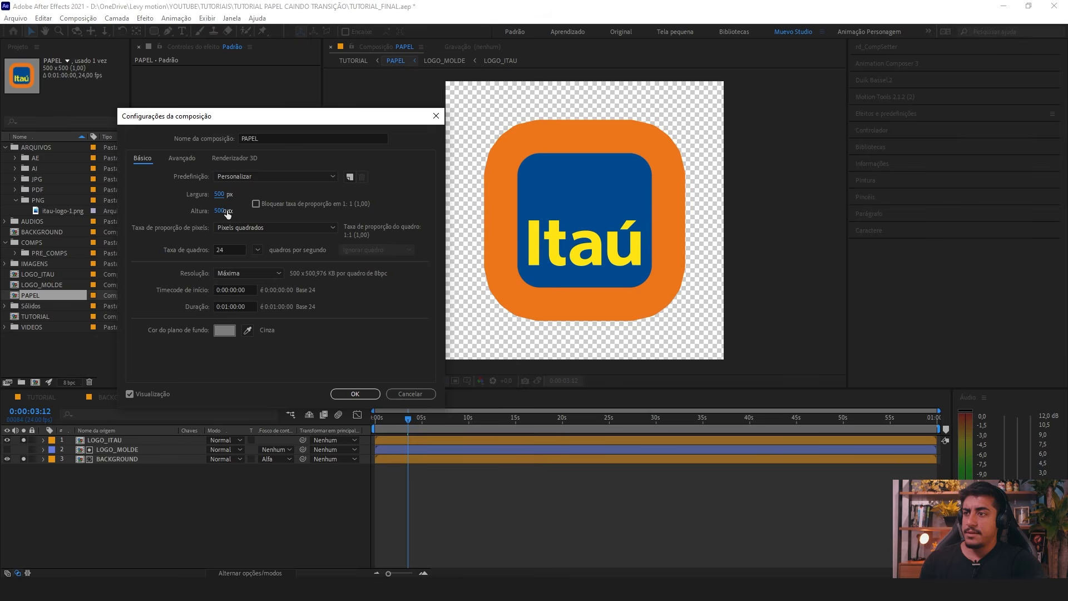
Step: Set the PAPEL composition's width and height to 400 px each and apply the composition settings
{"action": "left_click", "coordinate": [219, 194]}
{"action": "type", "text": "400"}
{"action": "left_click", "coordinate": [218, 210]}
{"action": "type", "text": "400"}
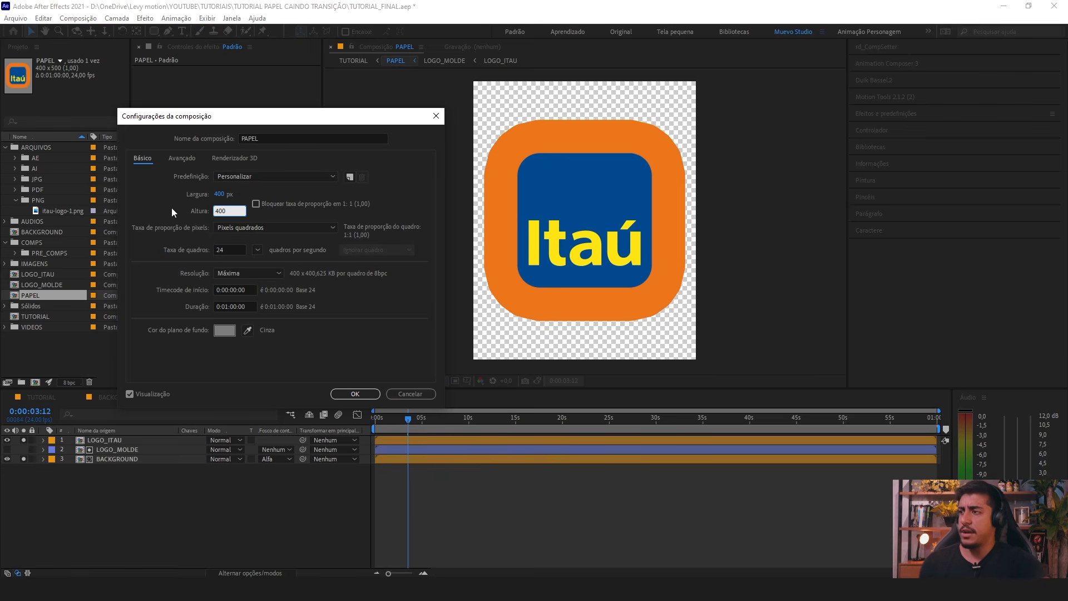
{"action": "left_click", "coordinate": [302, 284]}
{"action": "left_click", "coordinate": [355, 394]}
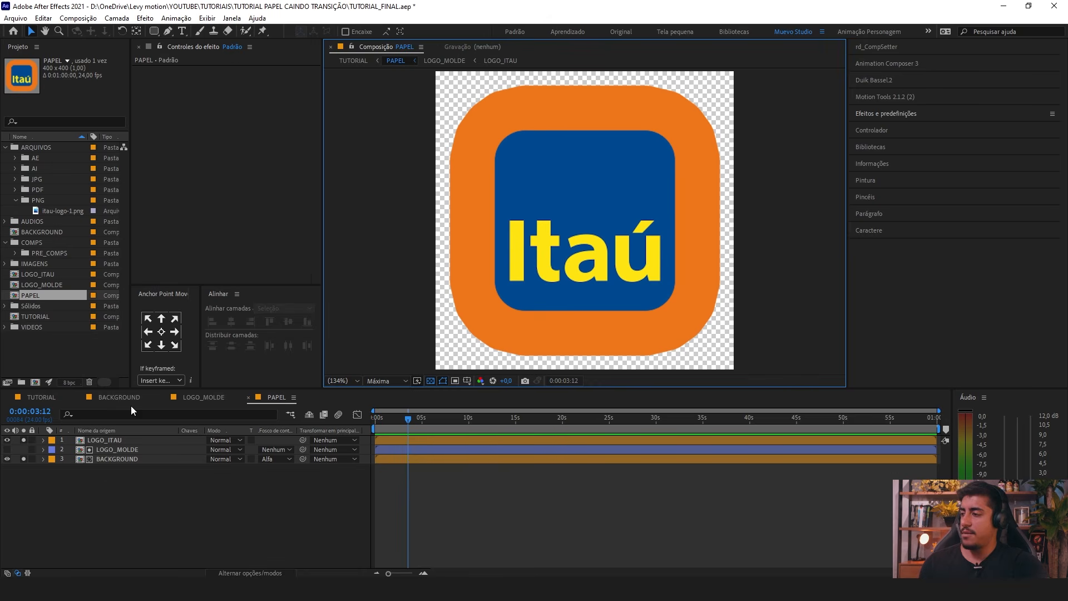
Step: Return to the TUTORIAL composition and check the PAPEL layer by nudging it, undoing the move and briefly isolating it
{"action": "left_click", "coordinate": [39, 397]}
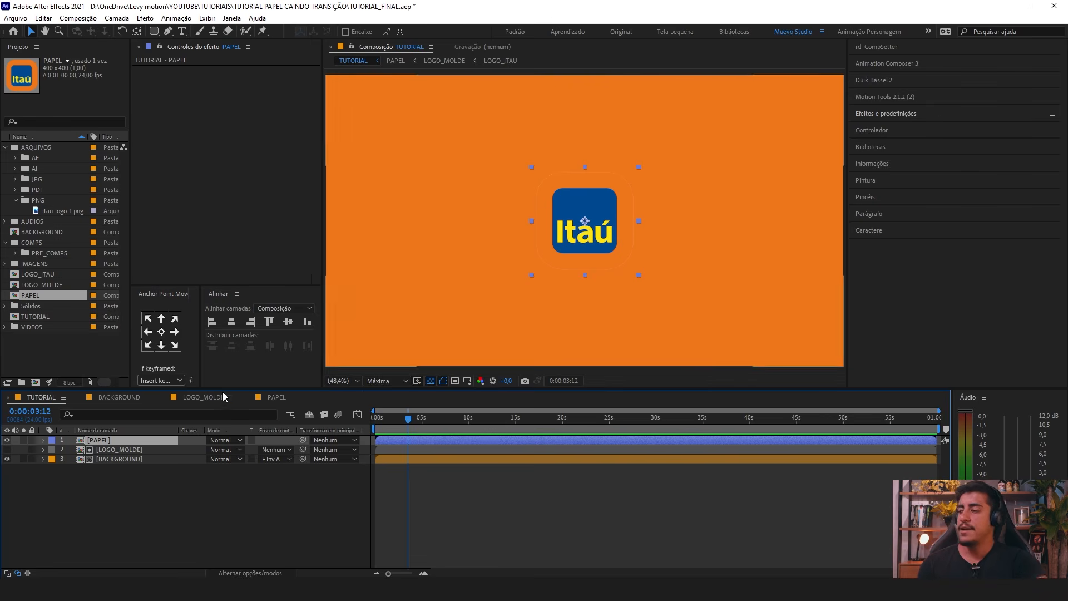
{"action": "mouse_move", "coordinate": [602, 236]}
{"action": "left_mouse_down"}
{"action": "mouse_move", "coordinate": [495, 242]}
{"action": "mouse_move", "coordinate": [607, 232]}
{"action": "mouse_move", "coordinate": [597, 227]}
{"action": "left_mouse_up"}
{"action": "key", "text": "ctrl+z"}
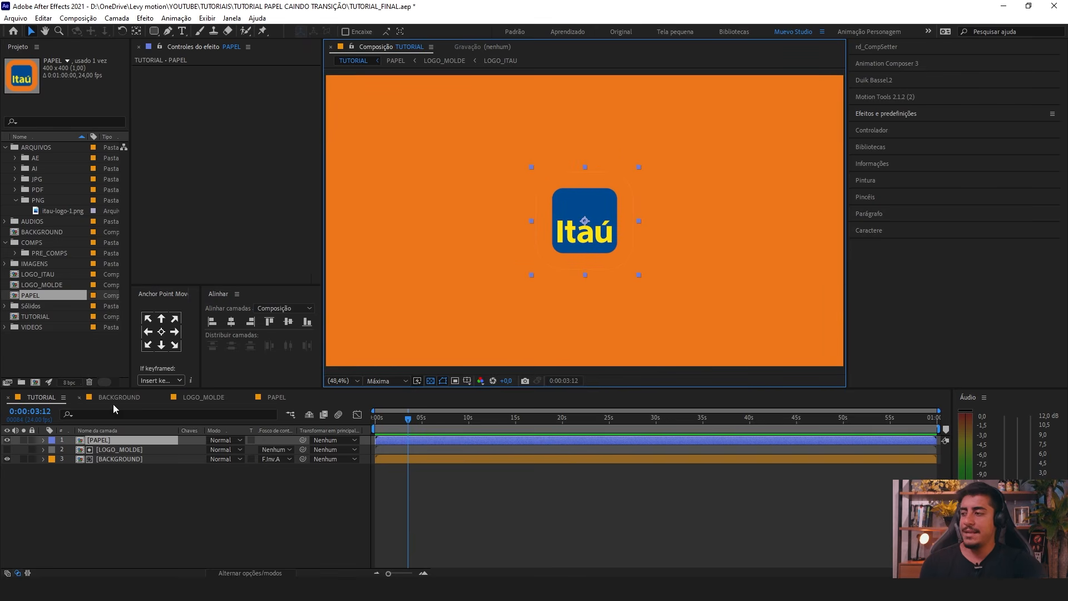
{"action": "left_click", "coordinate": [25, 440]}
{"action": "left_click", "coordinate": [25, 440]}
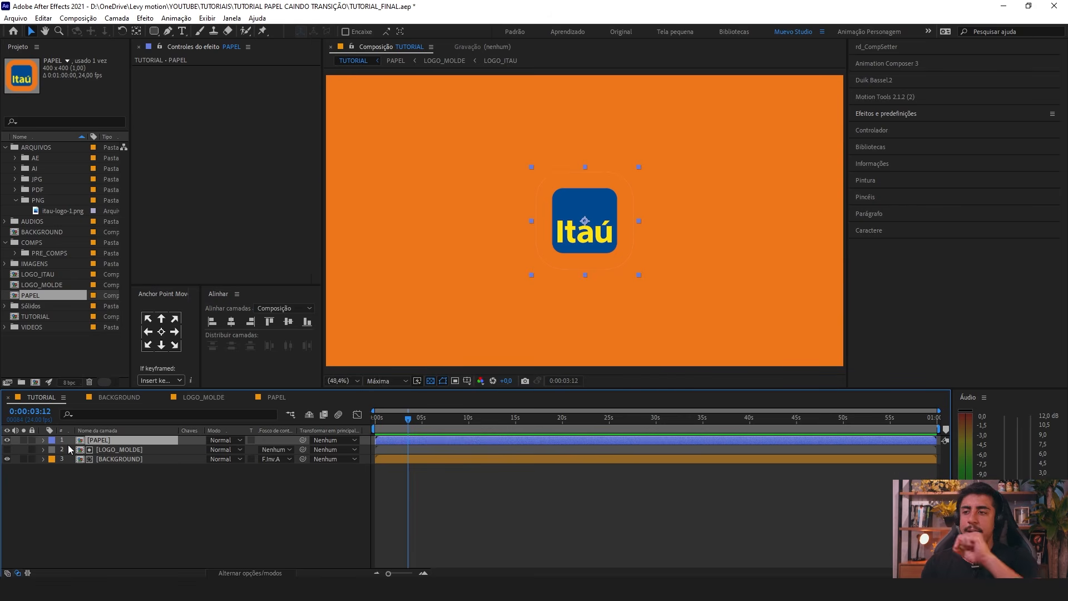
{"action": "left_click", "coordinate": [131, 552]}
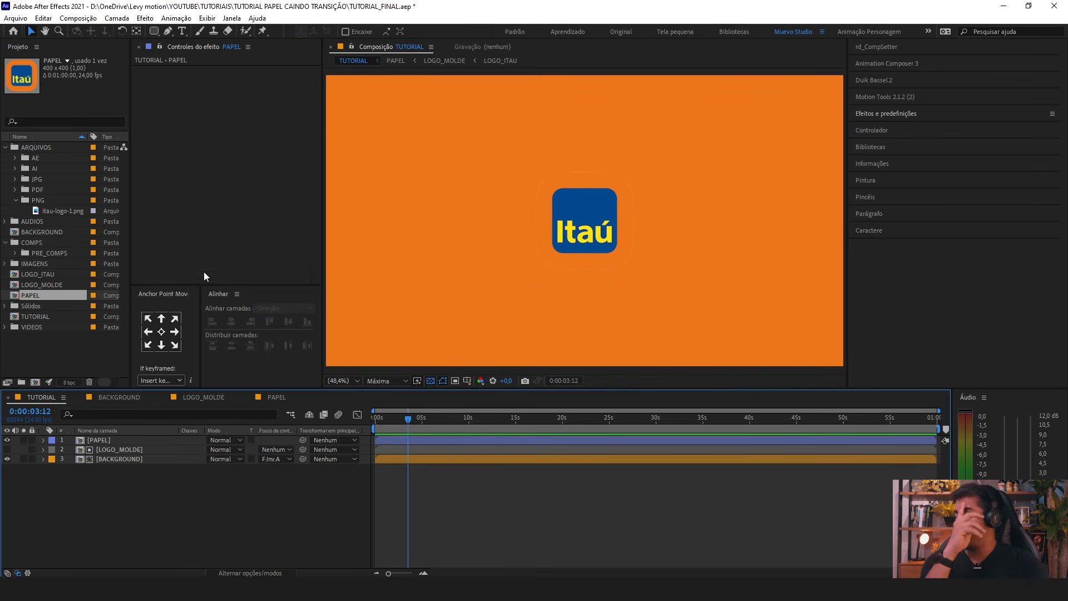
Step: Duplicate the PAPEL layer in TUTORIAL and rename the upper copy LINHA
{"action": "left_click", "coordinate": [113, 443]}
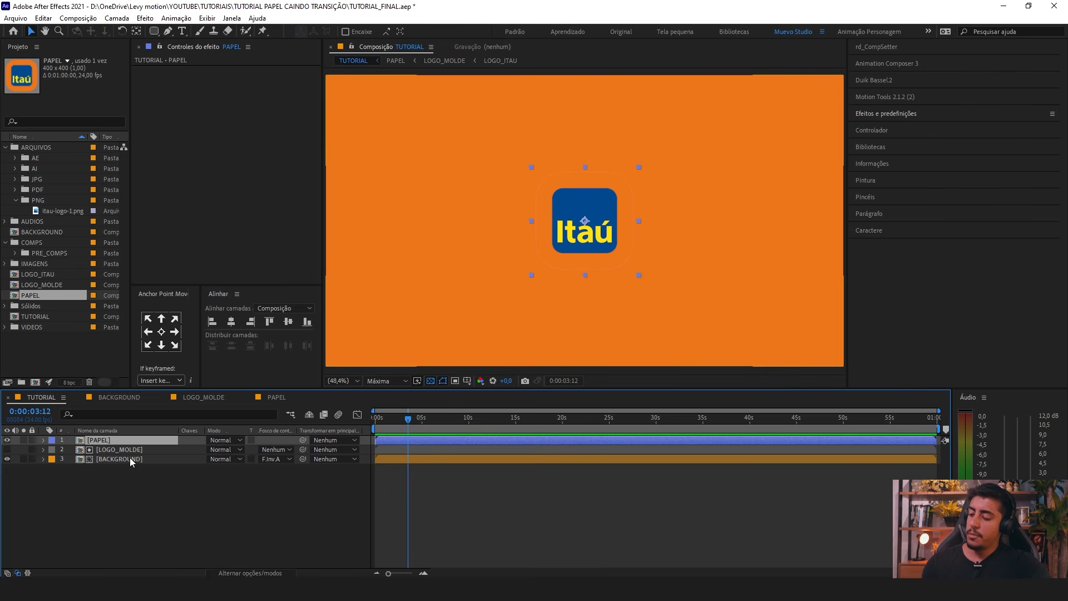
{"action": "key", "text": "ctrl+d"}
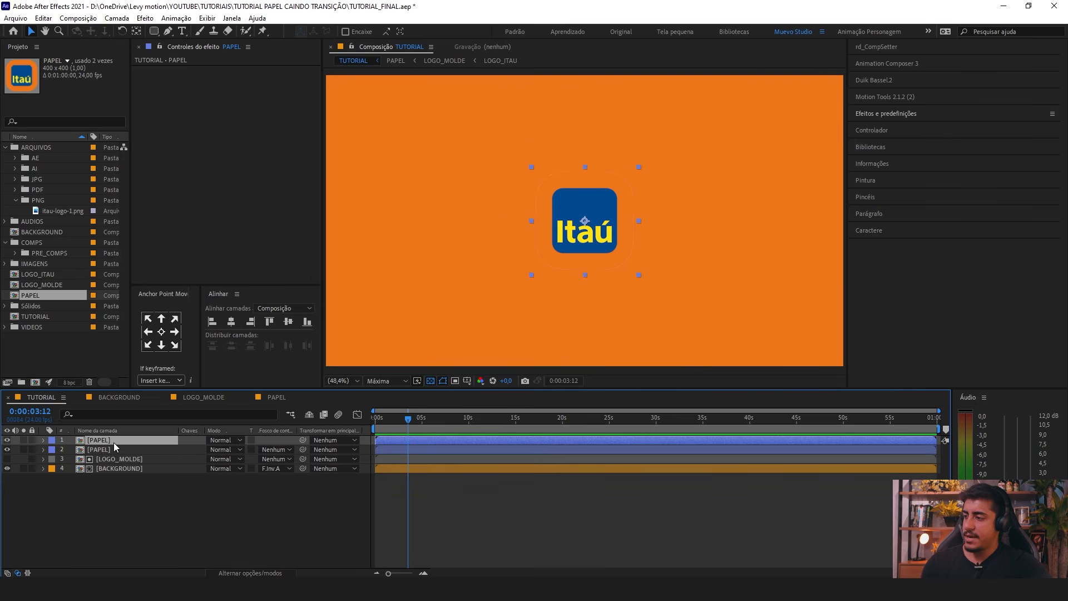
{"action": "key", "text": "Return"}
{"action": "type", "text": "LINHA"}
{"action": "key", "text": "Return"}
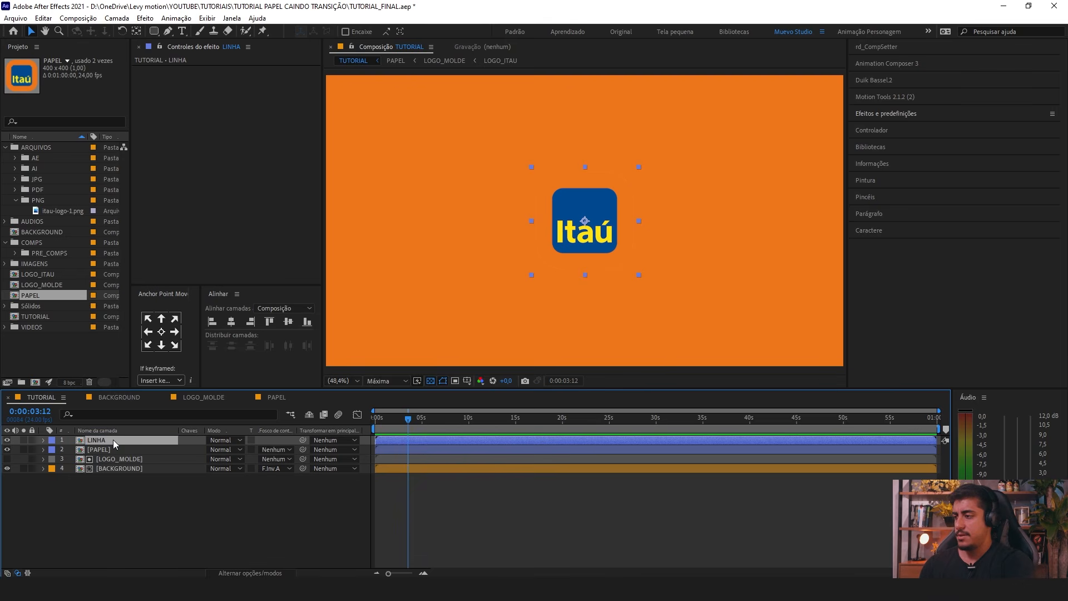
Step: Set the LINHA layer's label colour to Branco, then switch the layer list to source names and back to layer names
{"action": "left_click", "coordinate": [51, 440]}
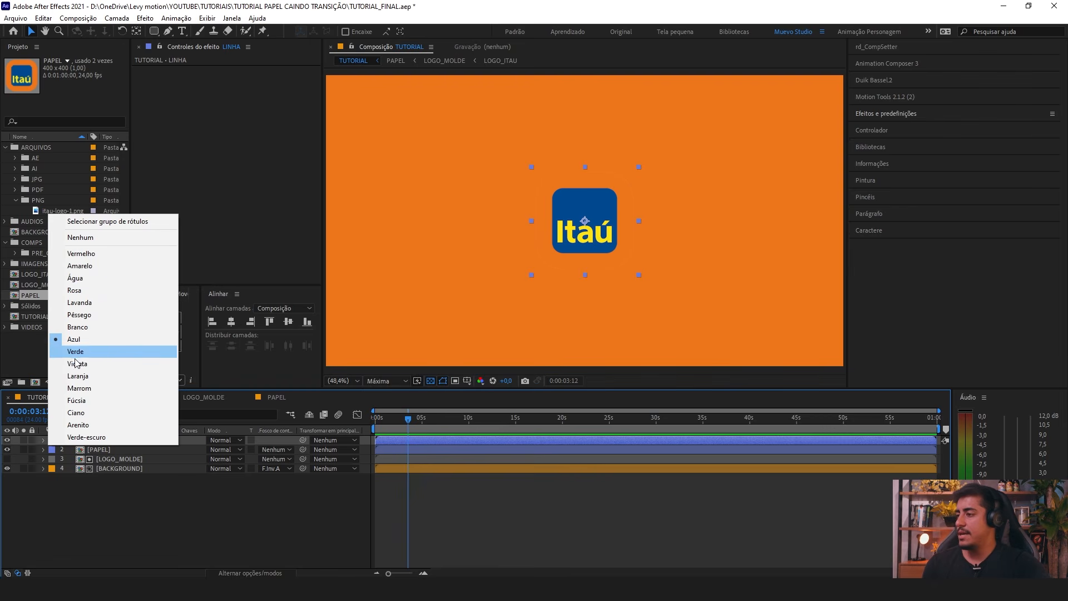
{"action": "left_click", "coordinate": [82, 327]}
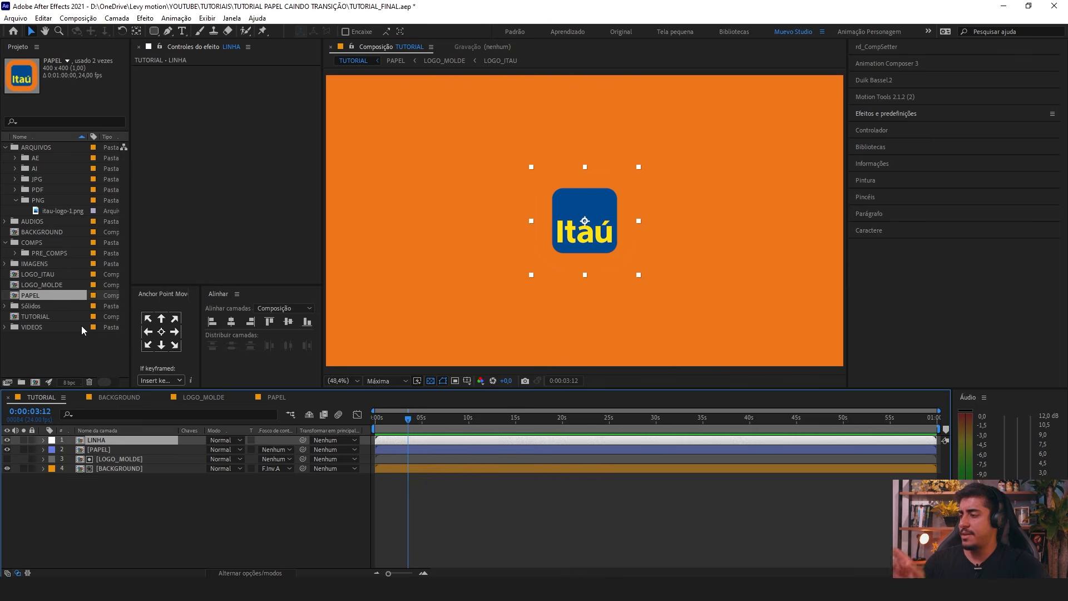
{"action": "left_click", "coordinate": [99, 432]}
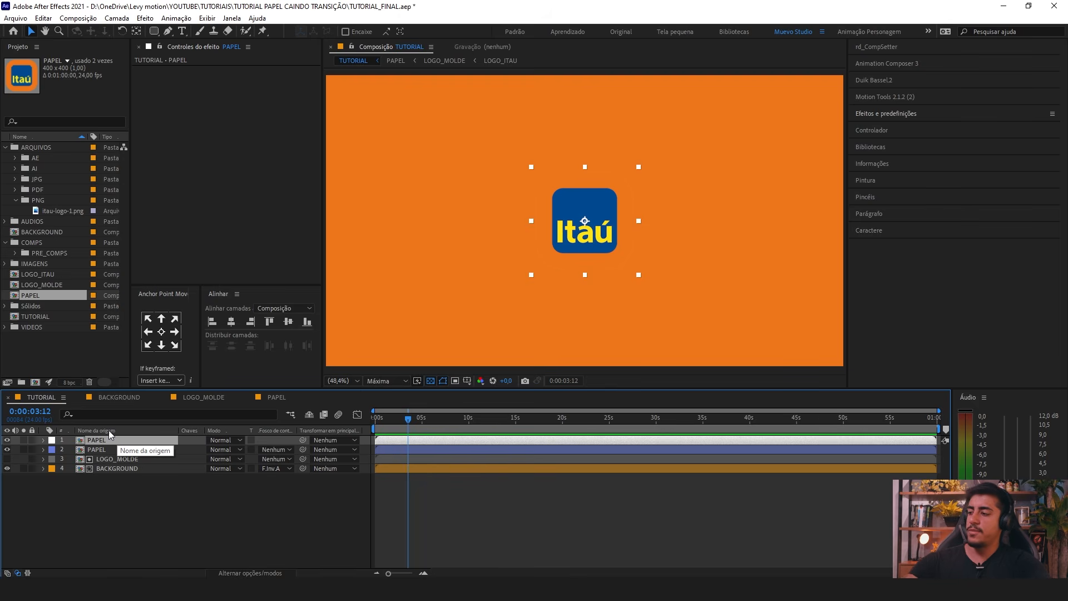
{"action": "left_click", "coordinate": [108, 430]}
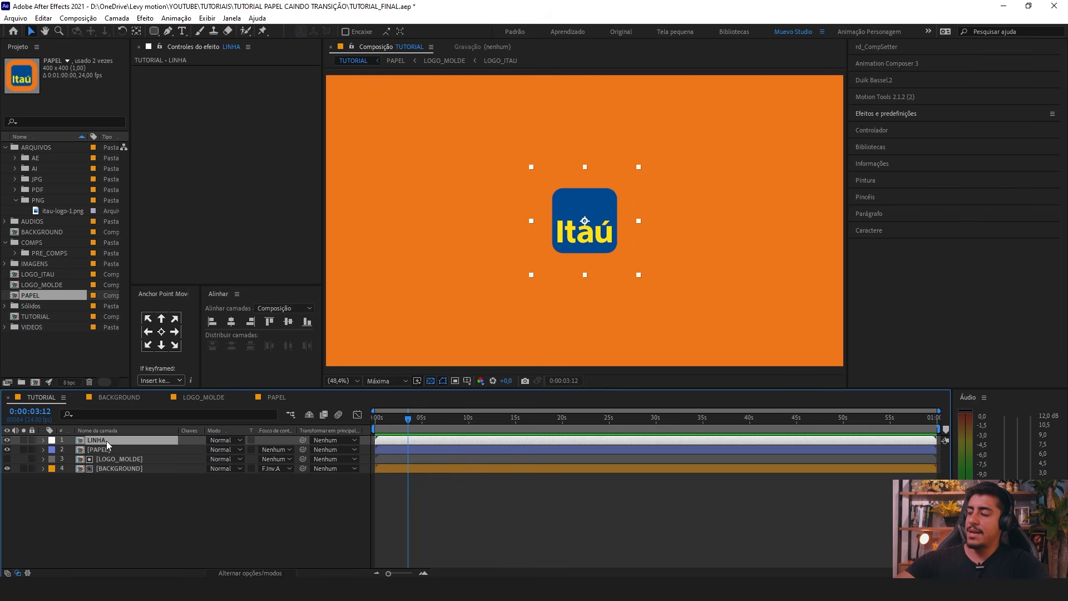
Step: Reveal the LINHA layer's source composition in the project, then return to the LINHA layer
{"action": "right_click", "coordinate": [103, 440]}
{"action": "mouse_move", "coordinate": [173, 333]}
{"action": "left_click", "coordinate": [269, 350]}
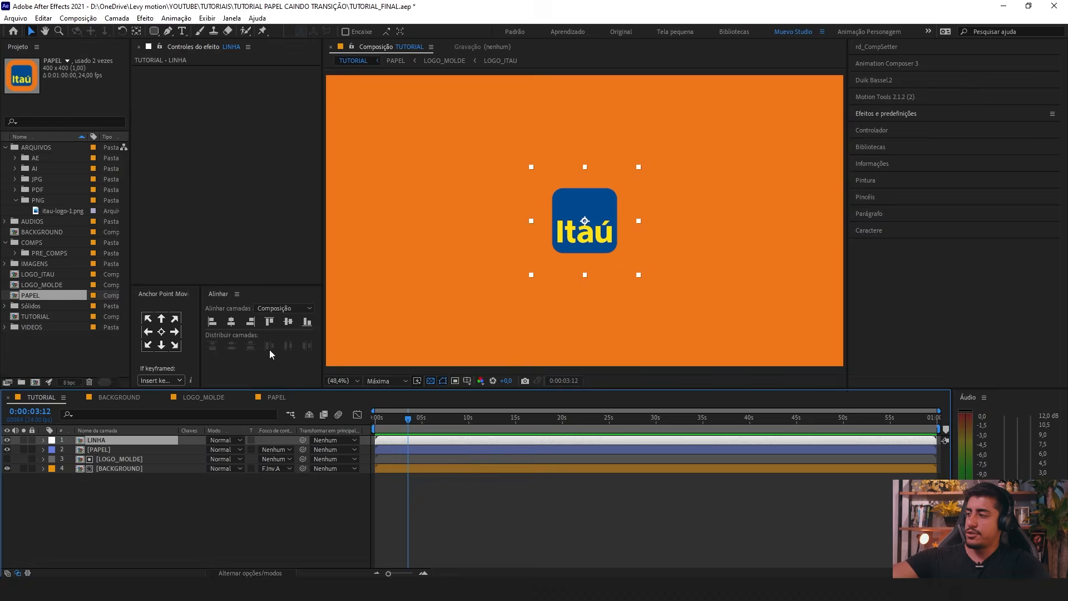
{"action": "left_click", "coordinate": [10, 294]}
{"action": "left_click_drag", "start_coordinate": [5, 292], "coordinate": [40, 294]}
{"action": "left_click", "coordinate": [68, 439]}
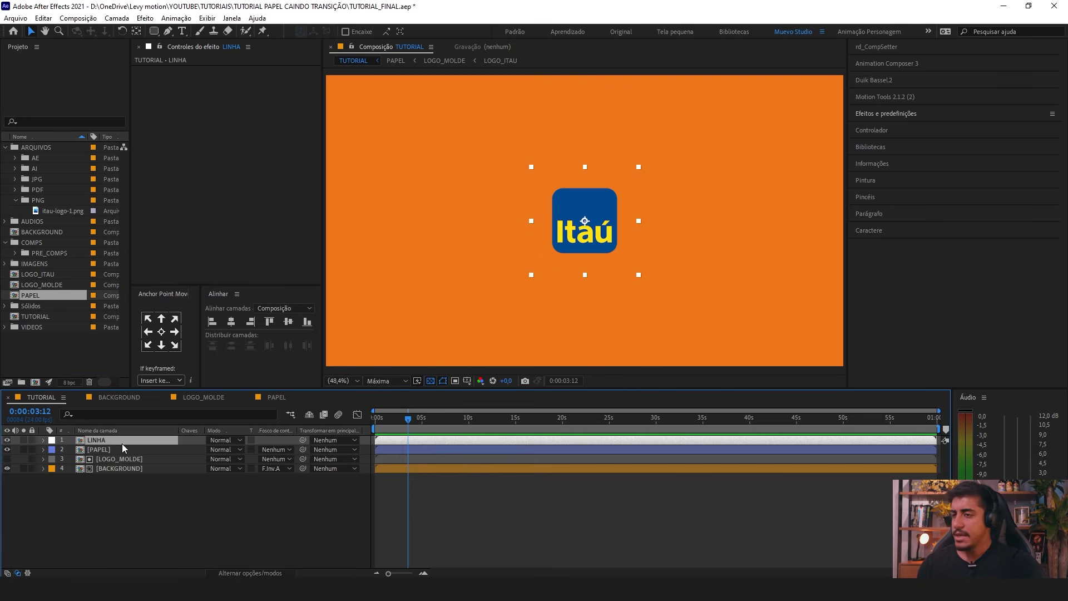
Step: Isolate the LINHA layer and turn off the viewer's transparency grid
{"action": "left_click", "coordinate": [24, 440]}
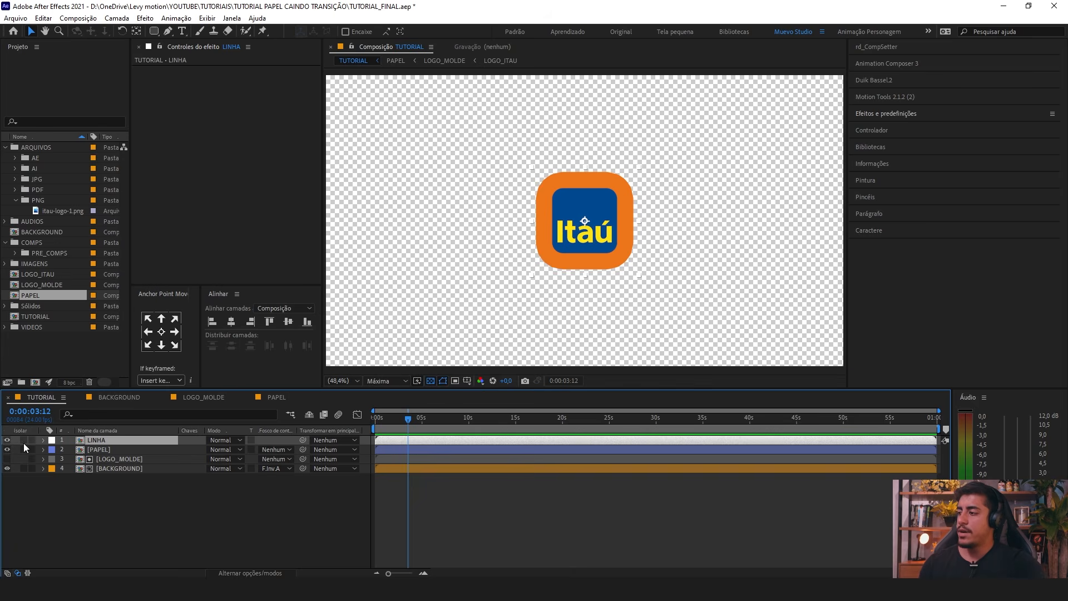
{"action": "left_click", "coordinate": [24, 442]}
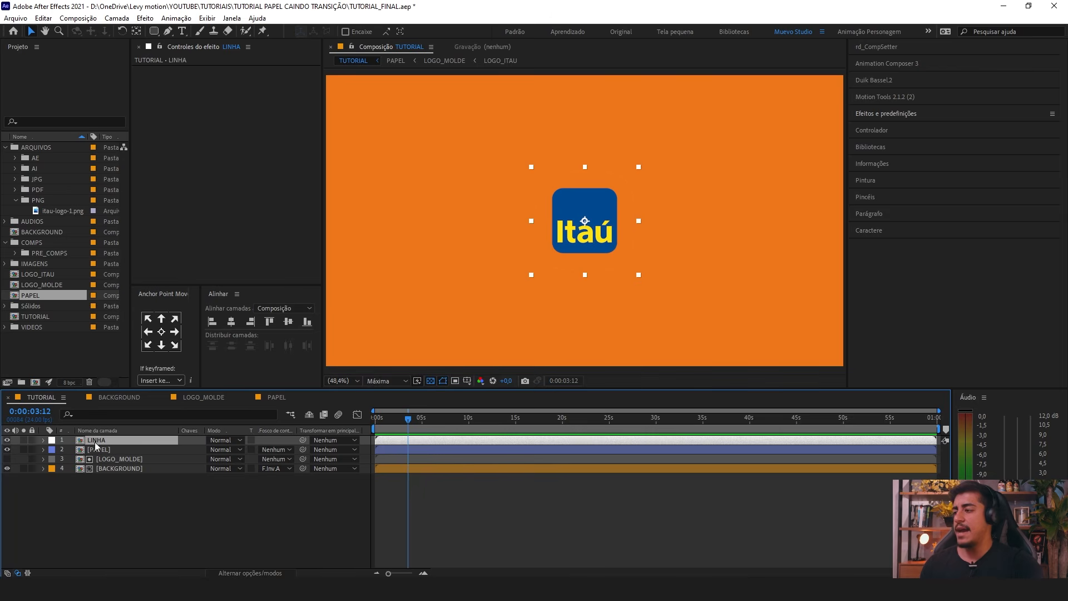
{"action": "left_click", "coordinate": [23, 441]}
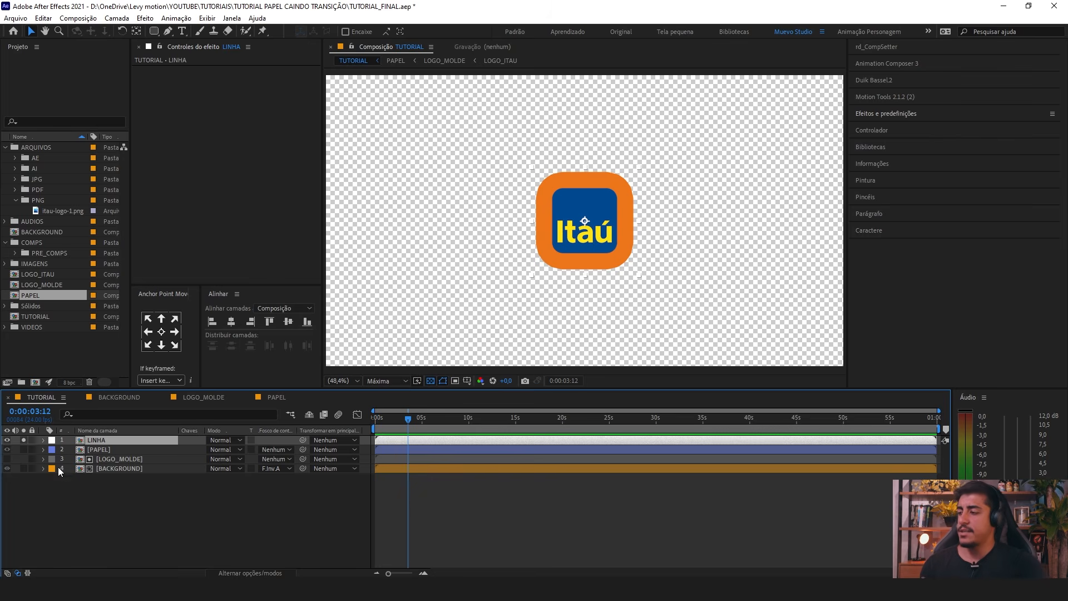
{"action": "left_click", "coordinate": [431, 381]}
{"action": "left_click", "coordinate": [121, 495]}
Step: Start Traçado automático on the LINHA layer and move its dialog clear of the logo
{"action": "left_click", "coordinate": [101, 442]}
{"action": "left_click", "coordinate": [118, 19]}
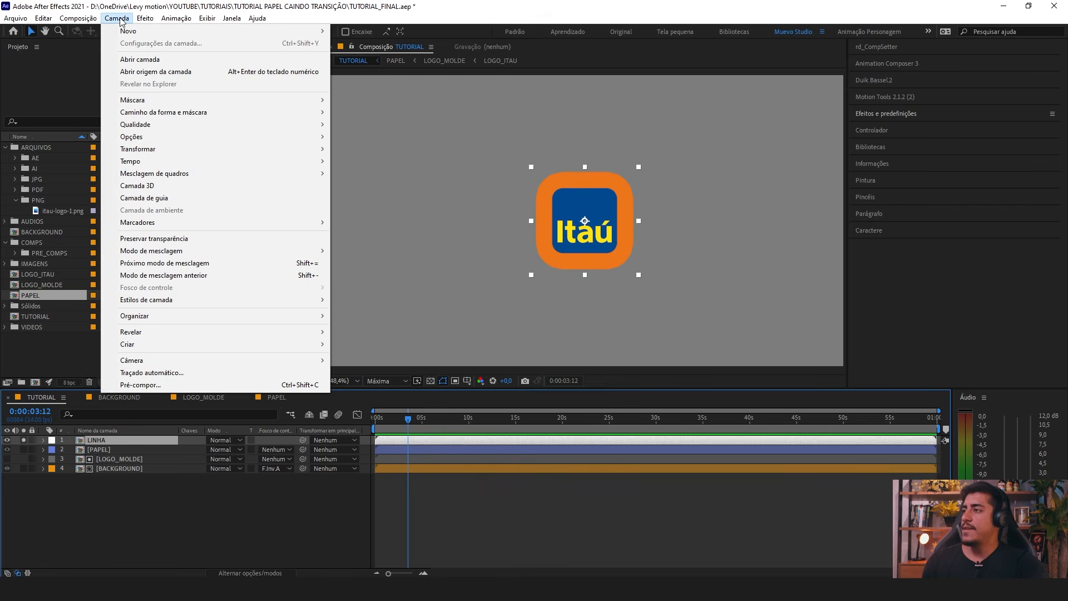
{"action": "left_click", "coordinate": [173, 373]}
{"action": "left_click_drag", "start_coordinate": [467, 183], "coordinate": [324, 156]}
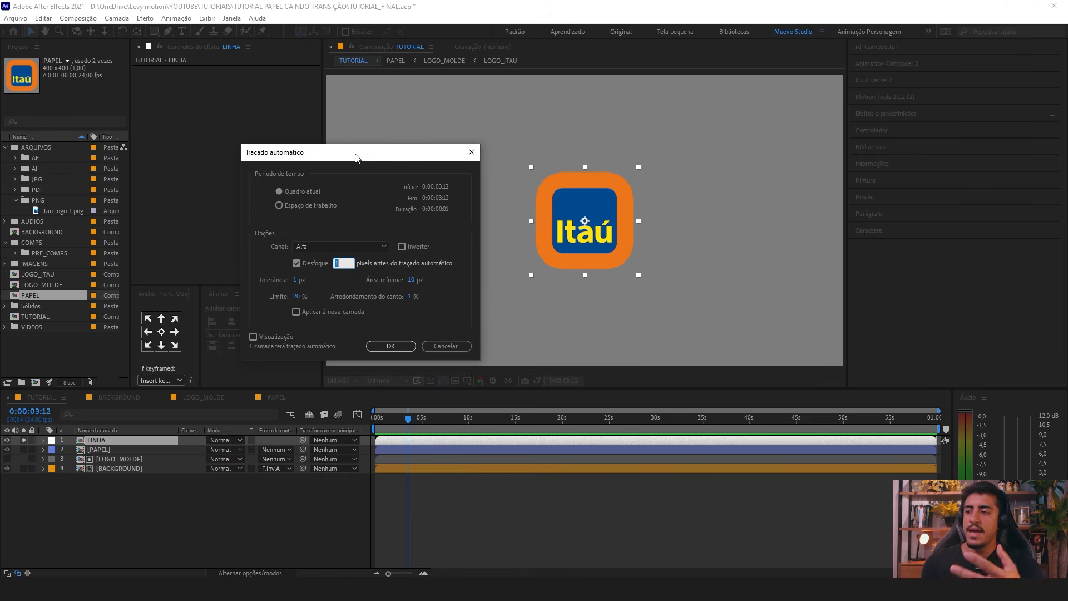
{"action": "left_click_drag", "start_coordinate": [393, 155], "coordinate": [395, 151]}
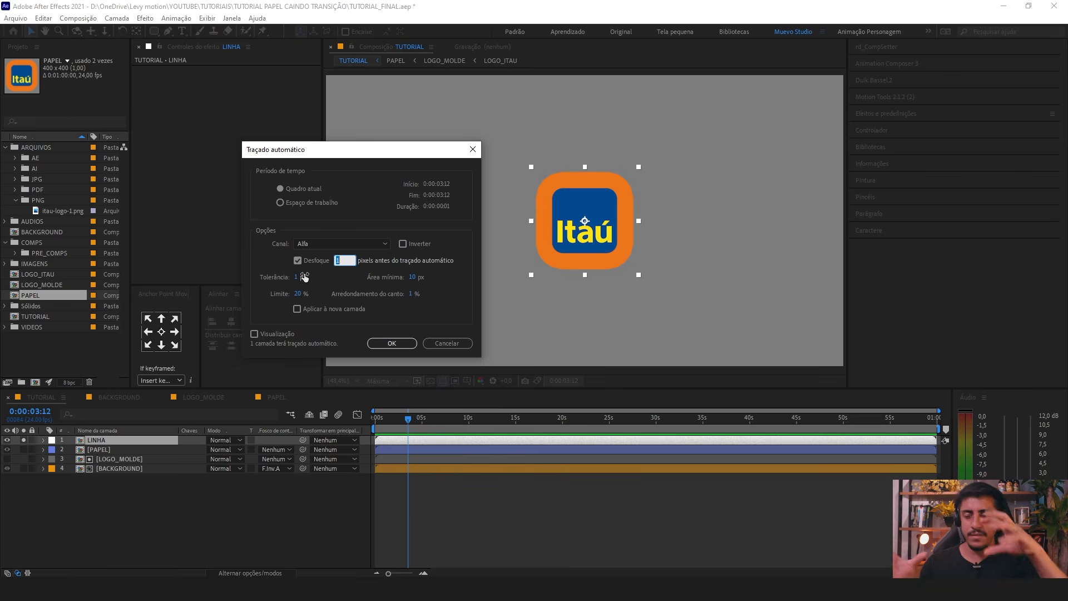
Step: Auto-trace LINHA's Alfa channel with 1 px tolerance, 10 px minimum area, 20% threshold and 1% corner roundness
{"action": "key", "text": "Tab"}
{"action": "key", "text": "Tab"}
{"action": "type", "text": "1"}
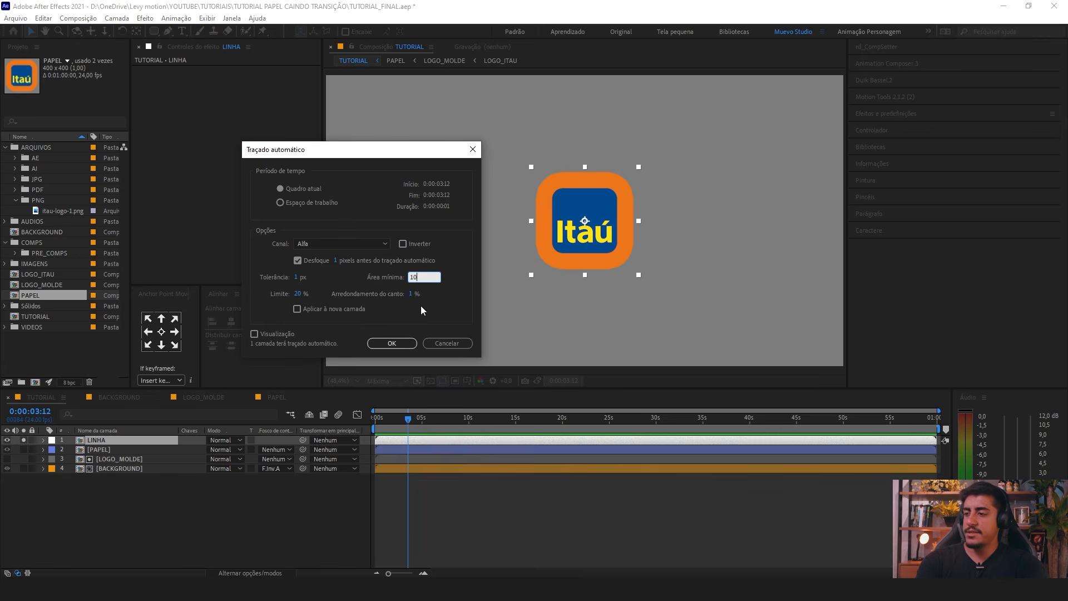
{"action": "key", "text": "Tab"}
{"action": "type", "text": "1"}
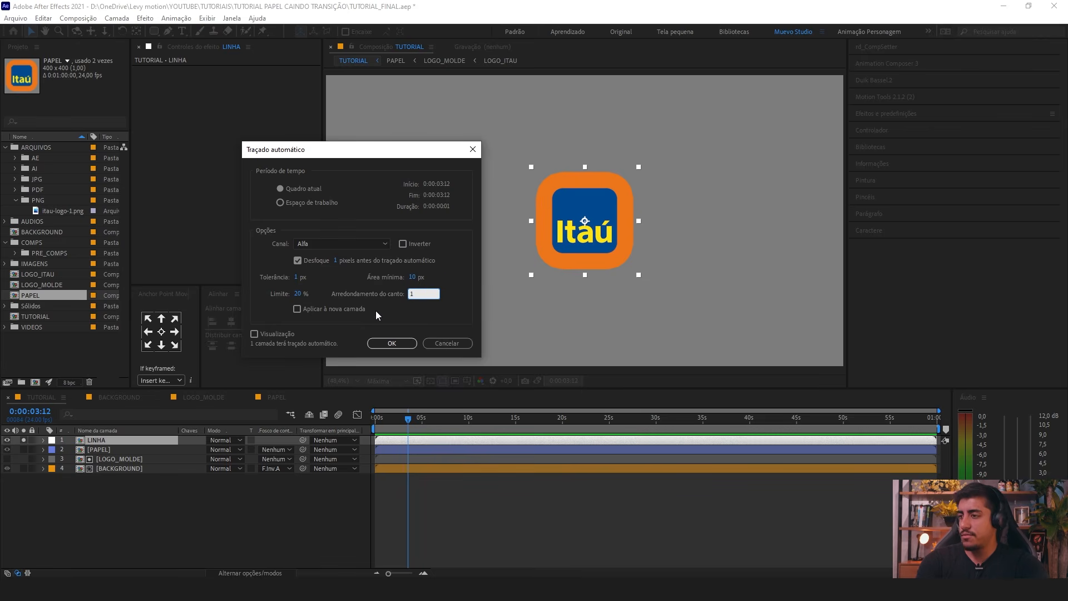
{"action": "left_click", "coordinate": [301, 294]}
{"action": "type", "text": "20"}
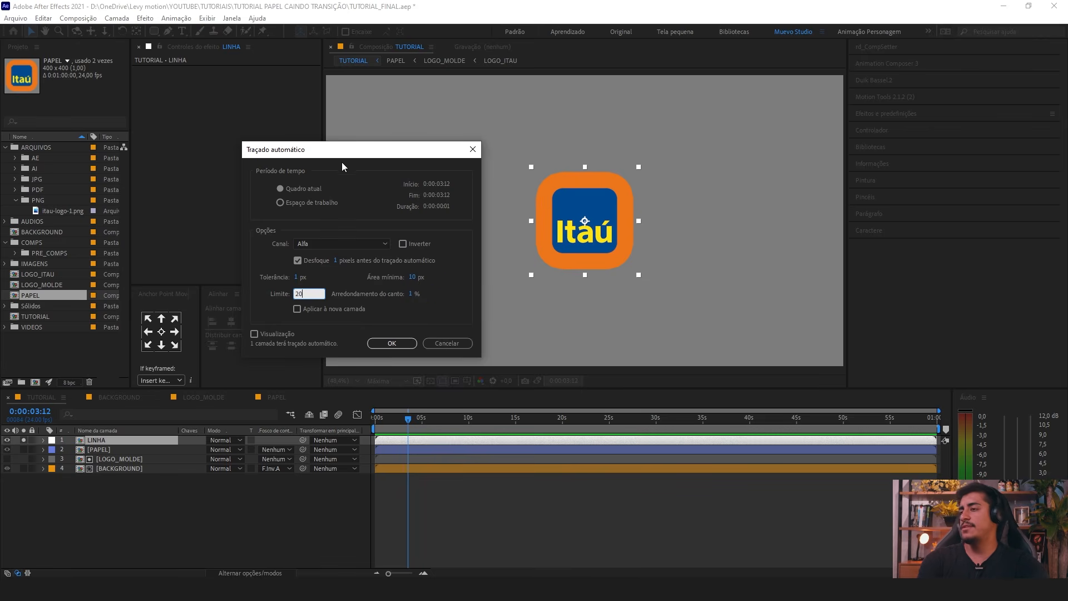
{"action": "left_click", "coordinate": [345, 160]}
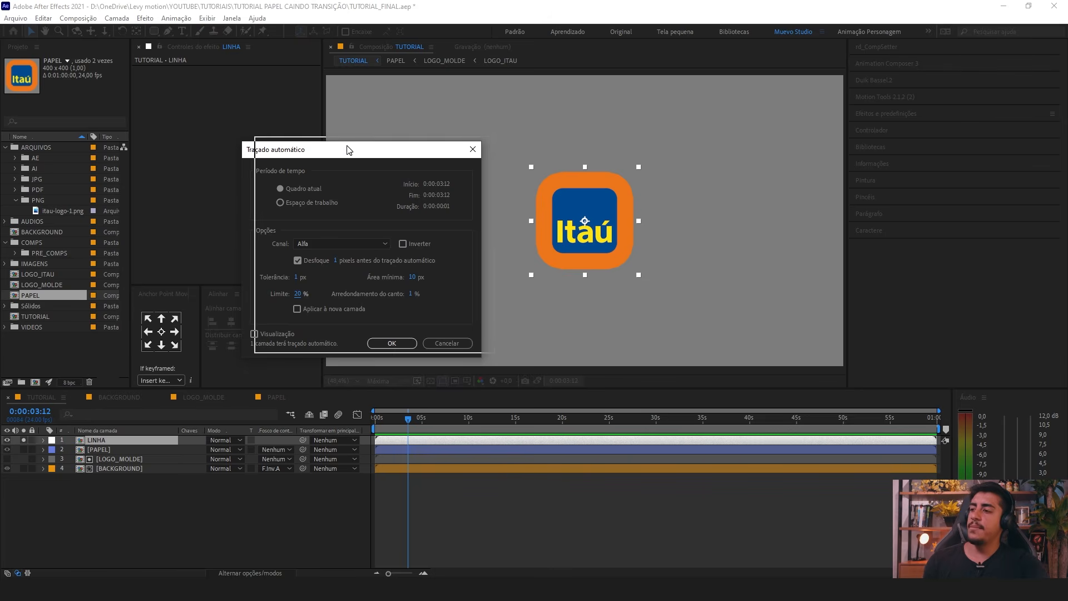
{"action": "left_click_drag", "start_coordinate": [345, 148], "coordinate": [358, 143]}
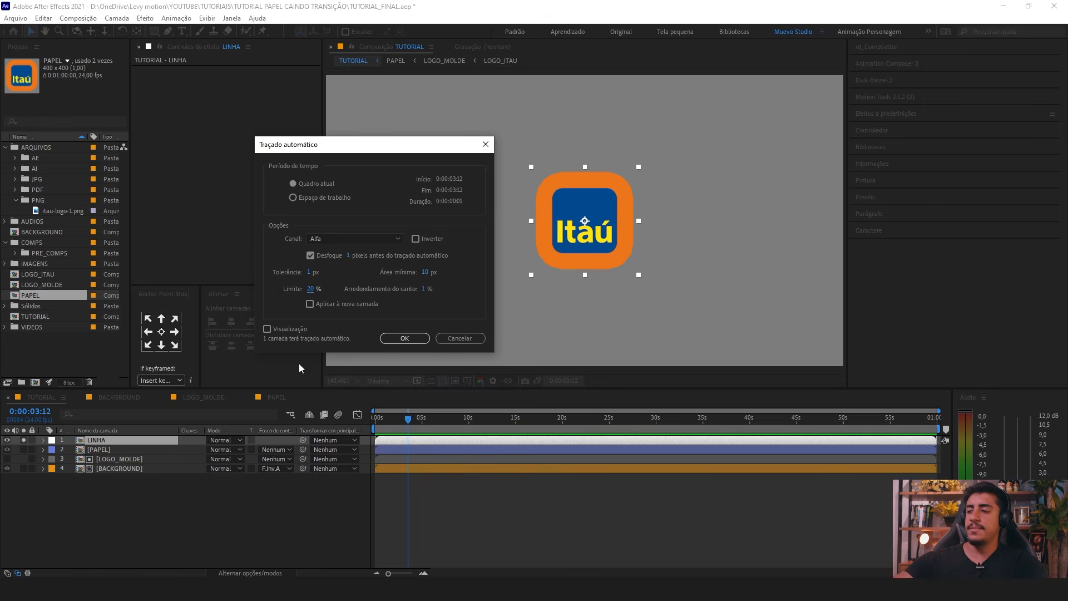
{"action": "left_click", "coordinate": [408, 339]}
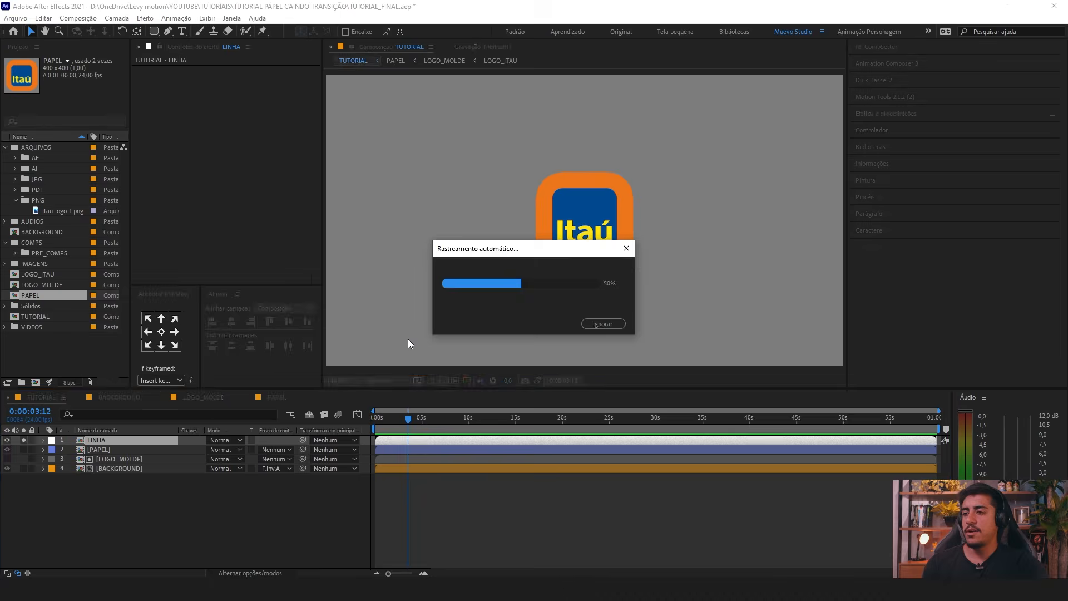
Step: Search the effects for "traçad" and apply the Traçado effect from the Gerar group to the LINHA layer
{"action": "left_click", "coordinate": [95, 439]}
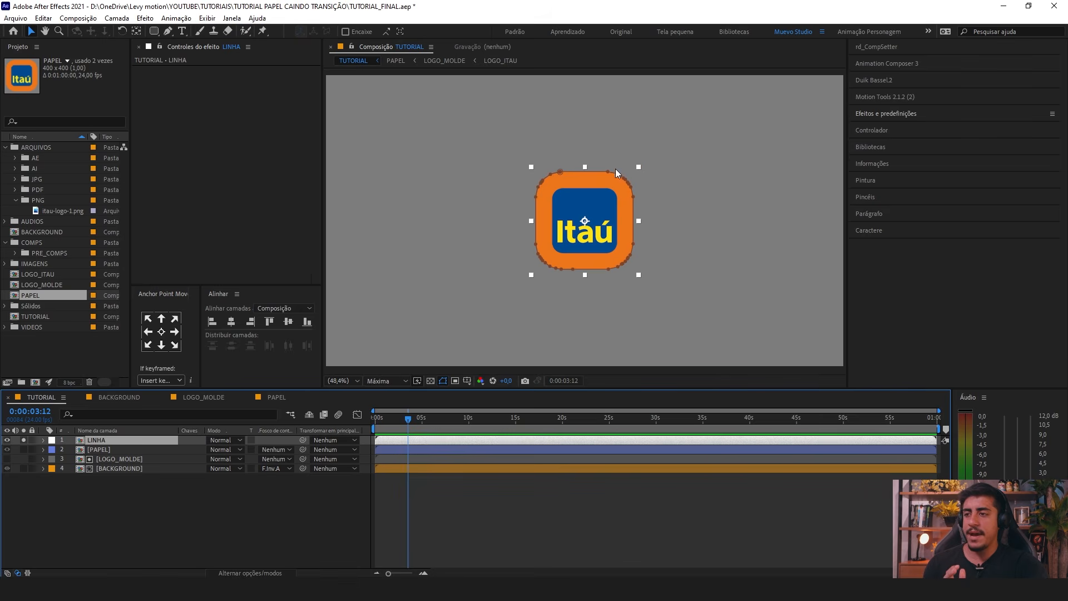
{"action": "left_click", "coordinate": [219, 480]}
{"action": "left_click", "coordinate": [120, 439]}
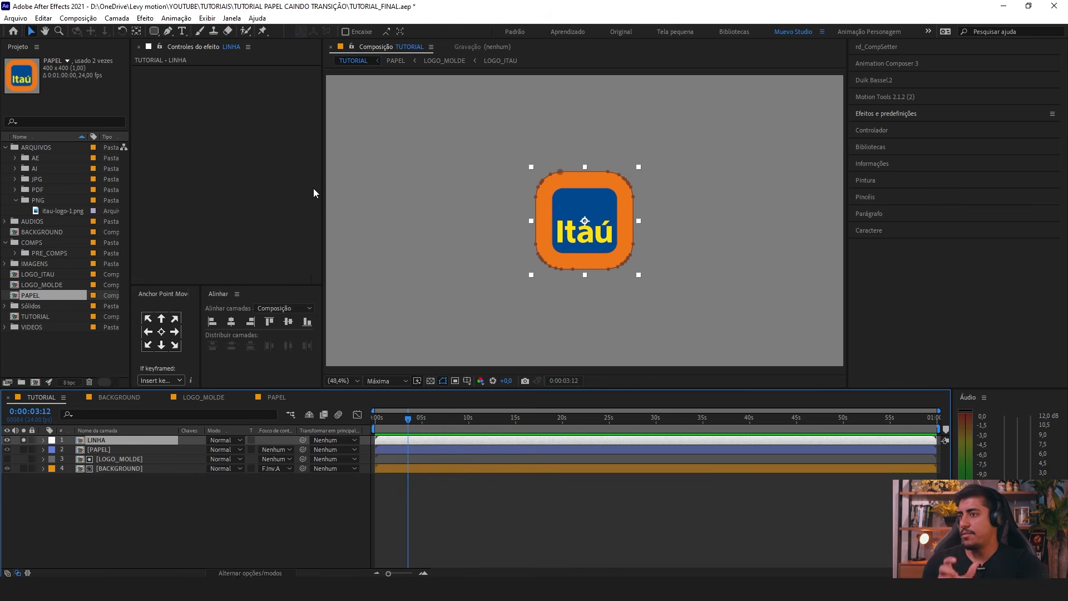
{"action": "left_click", "coordinate": [883, 115]}
{"action": "left_click", "coordinate": [886, 123]}
{"action": "type", "text": "traçad"}
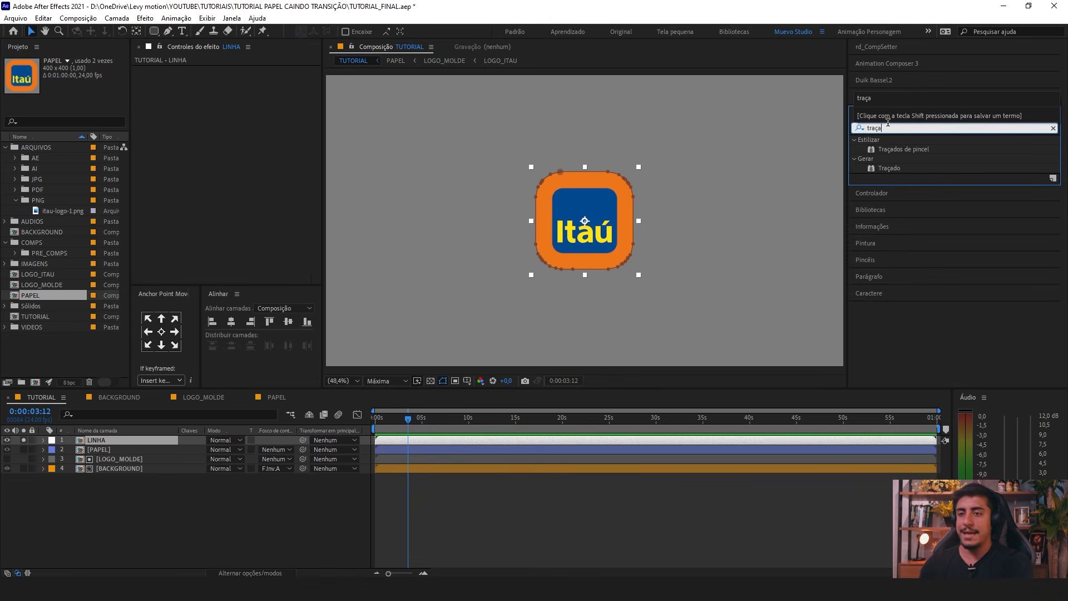
{"action": "left_click", "coordinate": [884, 168]}
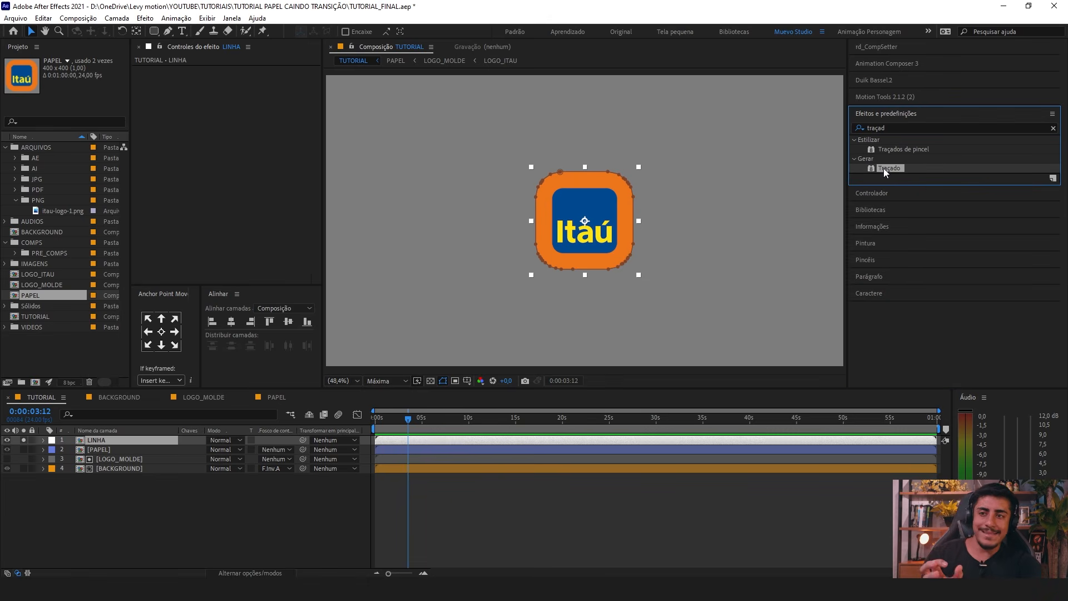
{"action": "right_click", "coordinate": [93, 442]}
{"action": "mouse_move", "coordinate": [150, 270]}
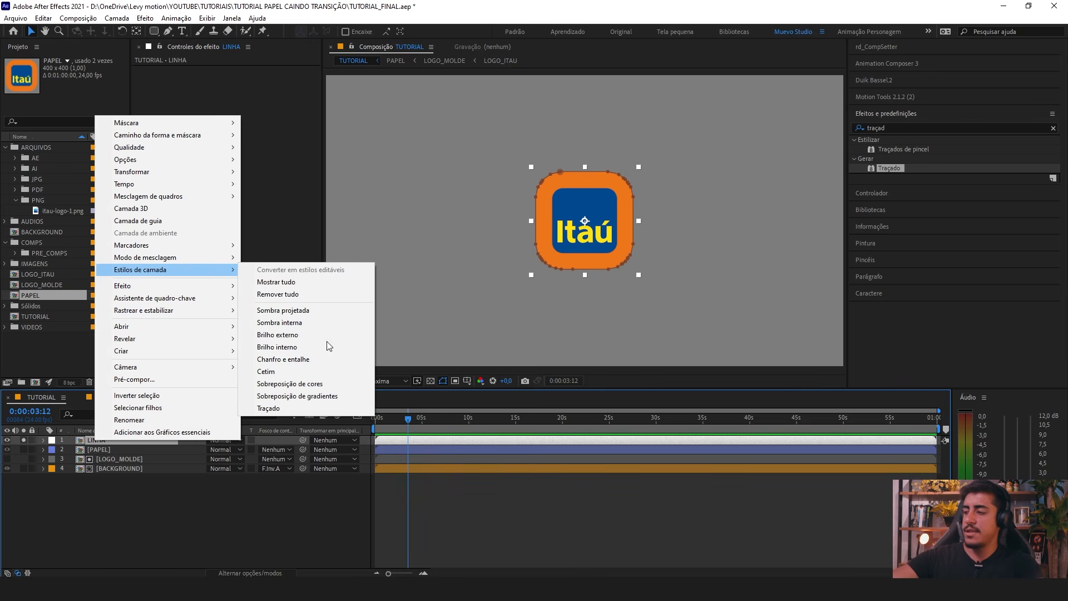
{"action": "left_click", "coordinate": [926, 129]}
{"action": "left_click_drag", "start_coordinate": [889, 168], "coordinate": [104, 439]}
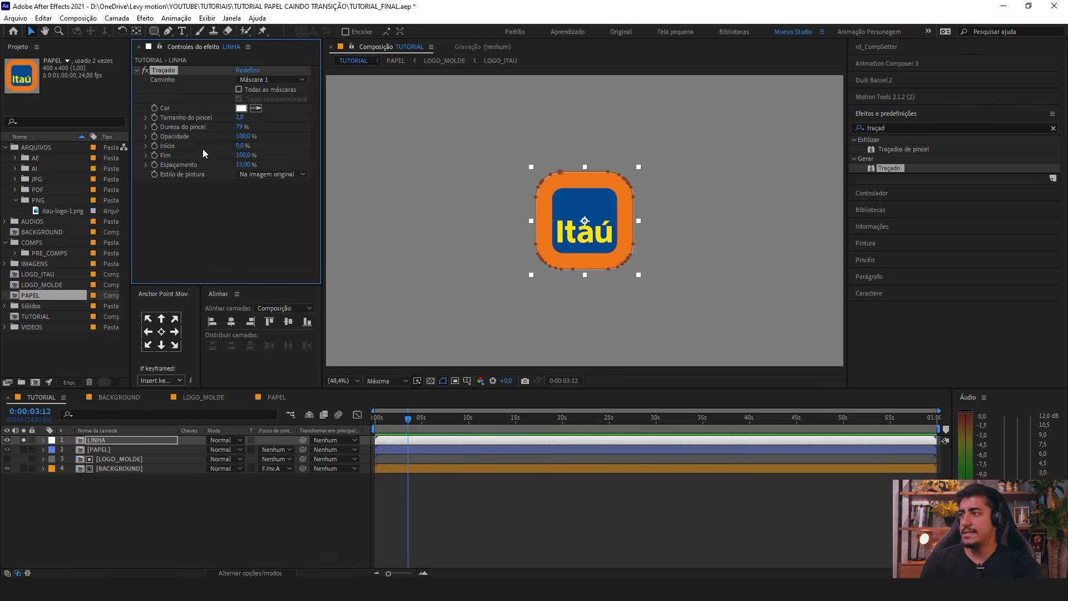
Step: Set the Traçado effect's paint style to Na transparência and hide the layer and mask outlines in the viewer
{"action": "left_click", "coordinate": [215, 245]}
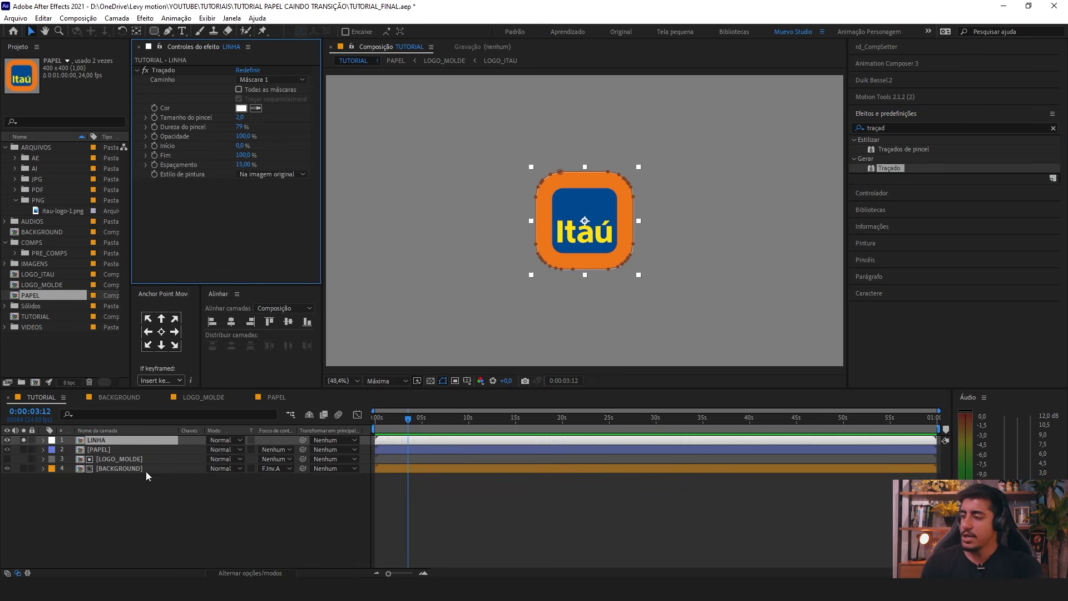
{"action": "left_click", "coordinate": [288, 174]}
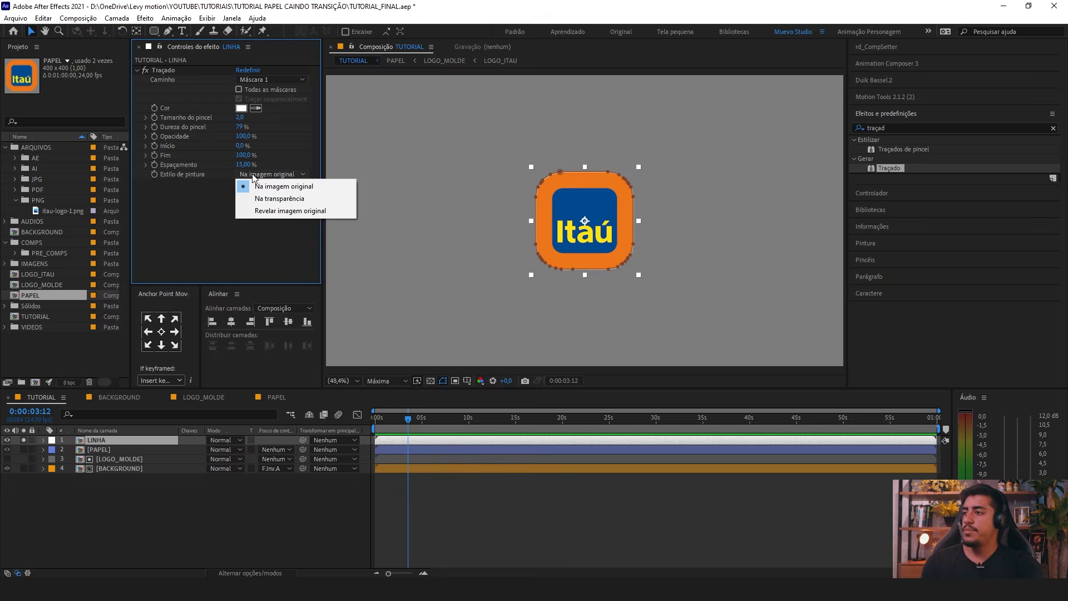
{"action": "left_click", "coordinate": [305, 198]}
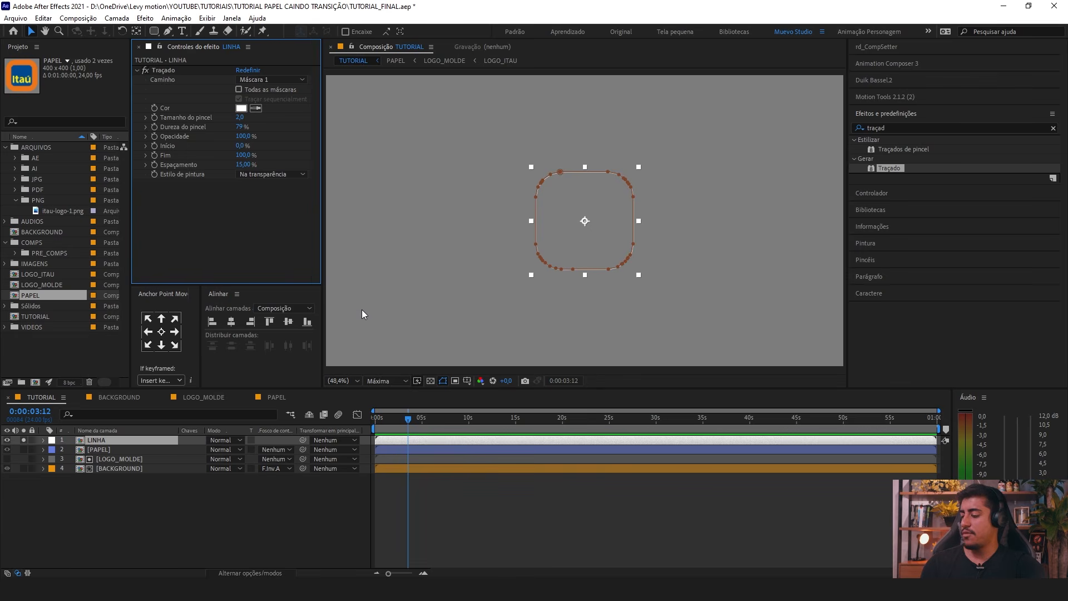
{"action": "key", "text": "ctrl+shift+h"}
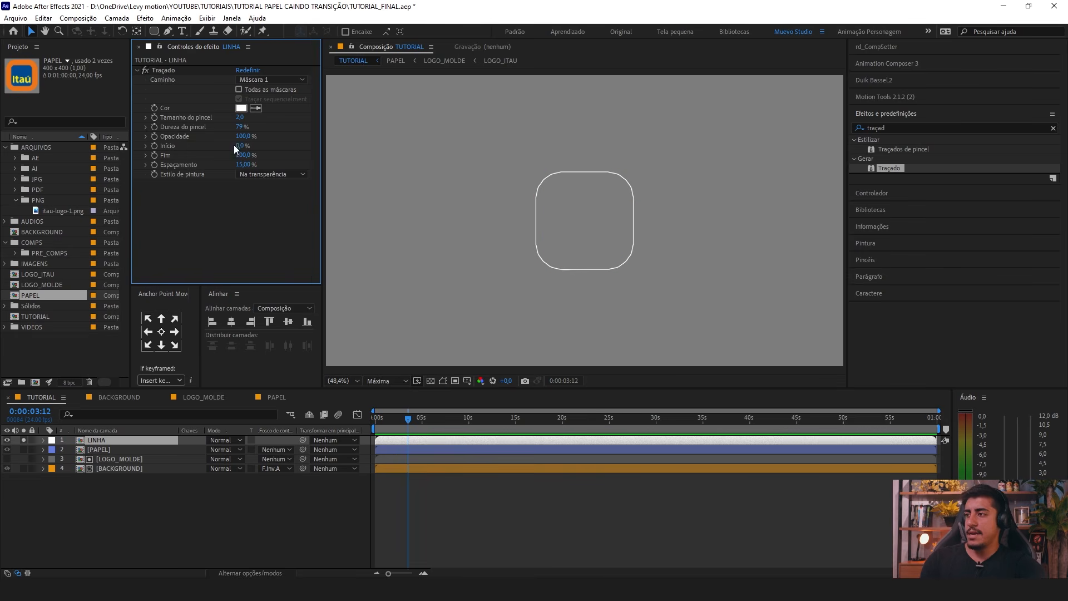
Step: Set the Traçado brush size on LINHA to 1,3 and briefly solo BACKGROUND to check the outline against the orange
{"action": "left_click", "coordinate": [240, 117]}
{"action": "type", "text": "1,"}
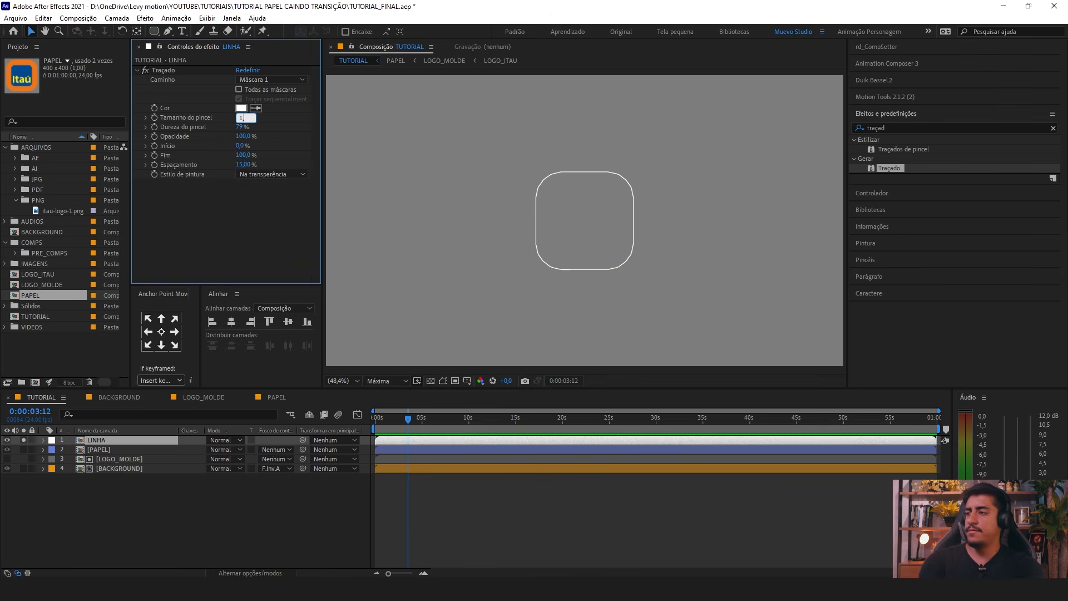
{"action": "type", "text": "3"}
{"action": "key", "text": "Return"}
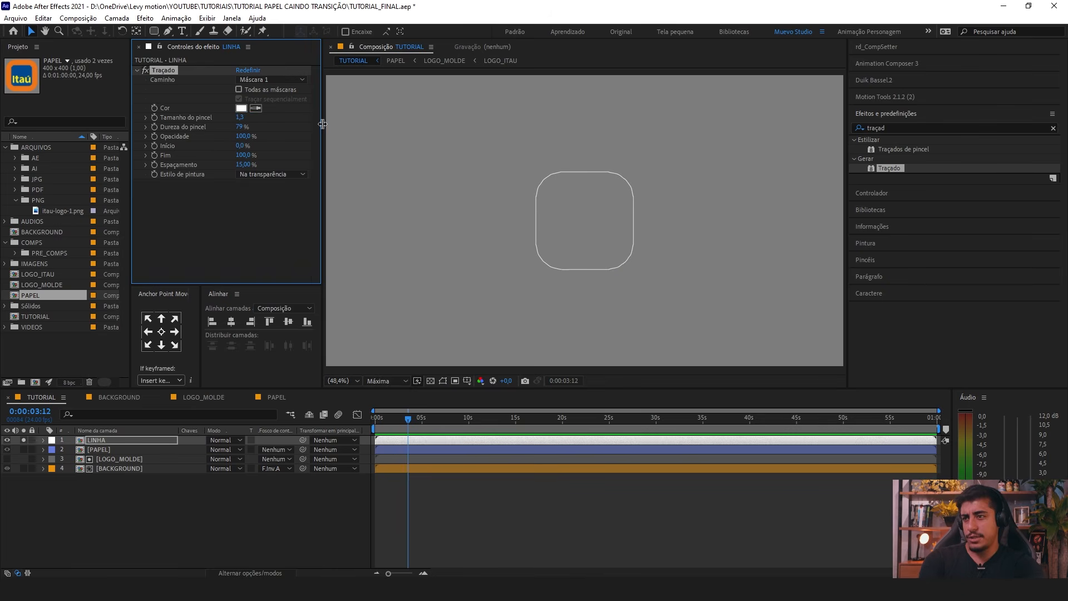
{"action": "left_click", "coordinate": [181, 522]}
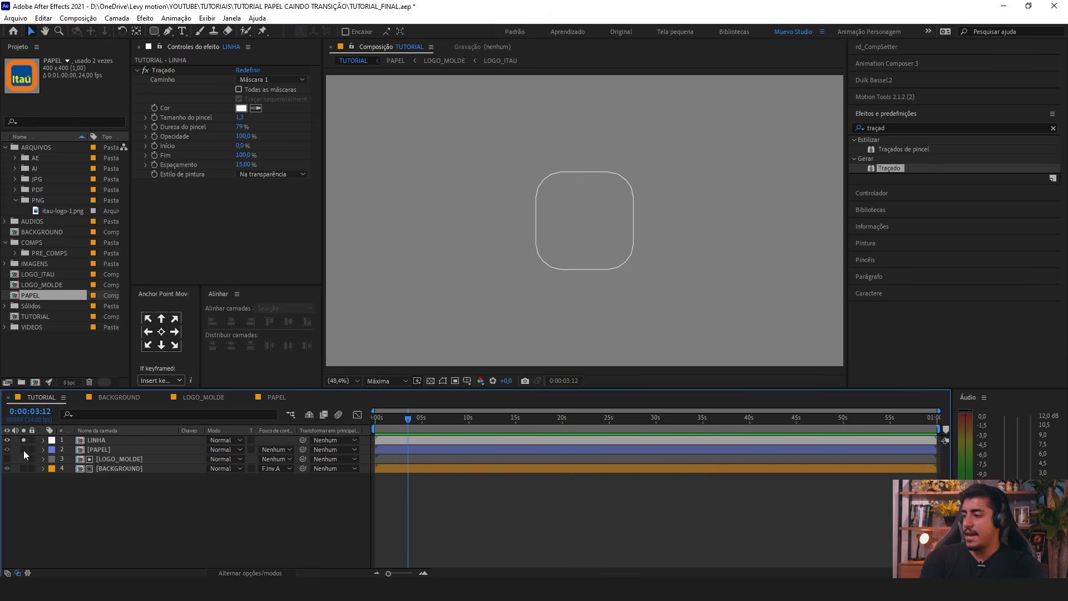
{"action": "left_click", "coordinate": [24, 468]}
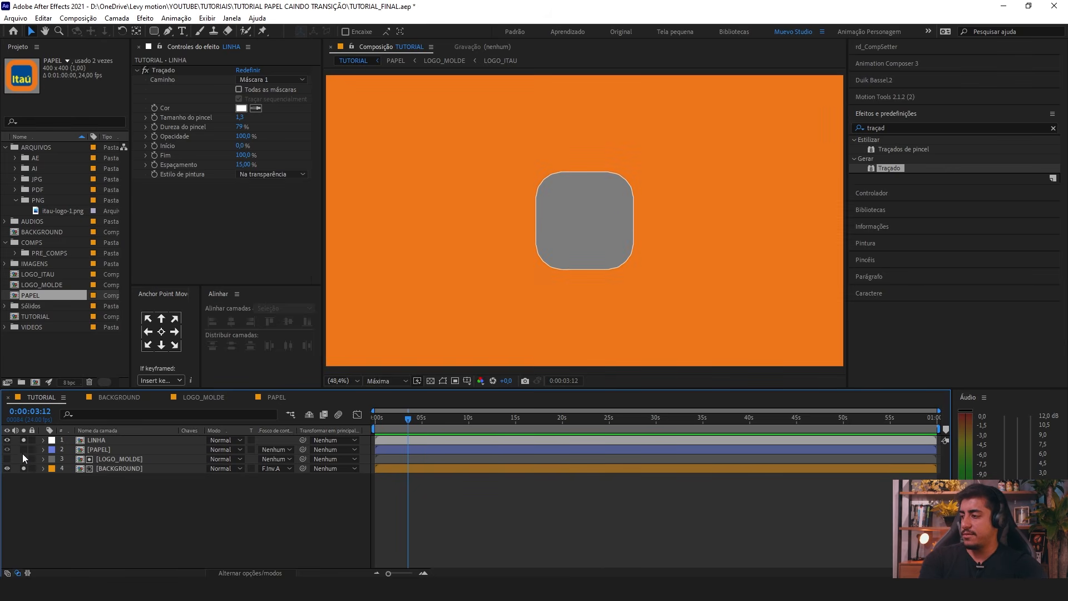
{"action": "left_click", "coordinate": [23, 469]}
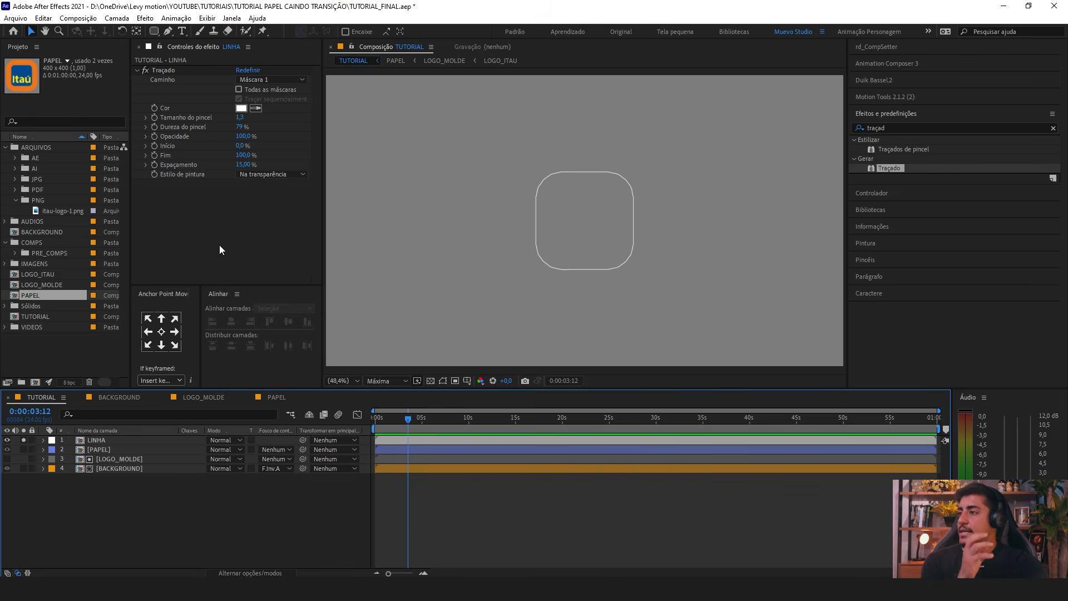
Step: Start keyframing the Traçado effect's Fim property on the LINHA layer at 0:00:00:00
{"action": "key", "text": "Home"}
{"action": "left_click", "coordinate": [352, 380]}
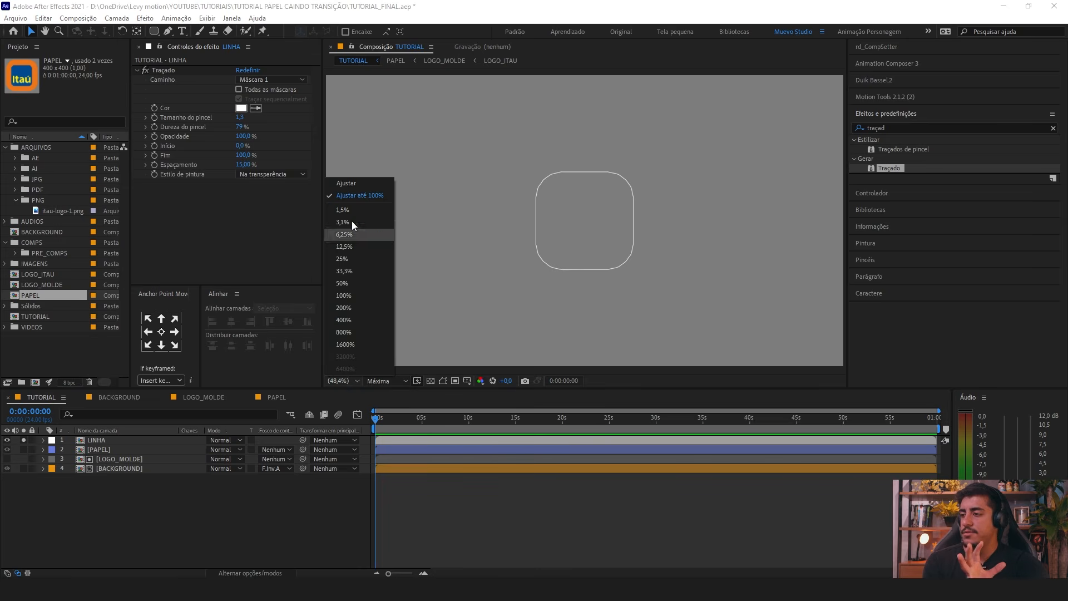
{"action": "left_click", "coordinate": [352, 189]}
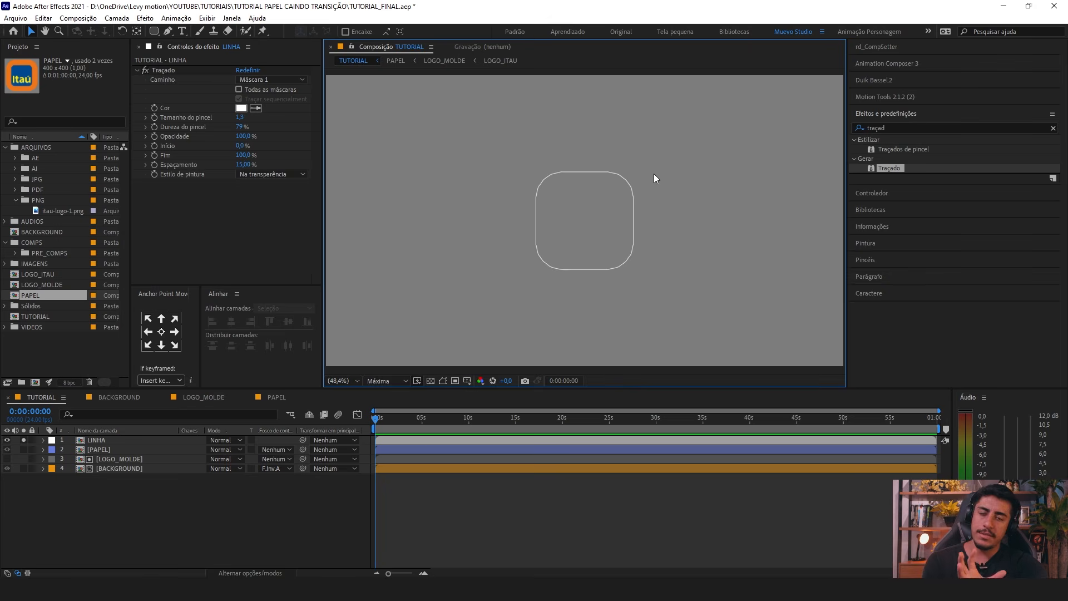
{"action": "mouse_move", "coordinate": [249, 155]}
{"action": "left_mouse_down"}
{"action": "mouse_move", "coordinate": [217, 156]}
{"action": "mouse_move", "coordinate": [253, 157]}
{"action": "left_mouse_up"}
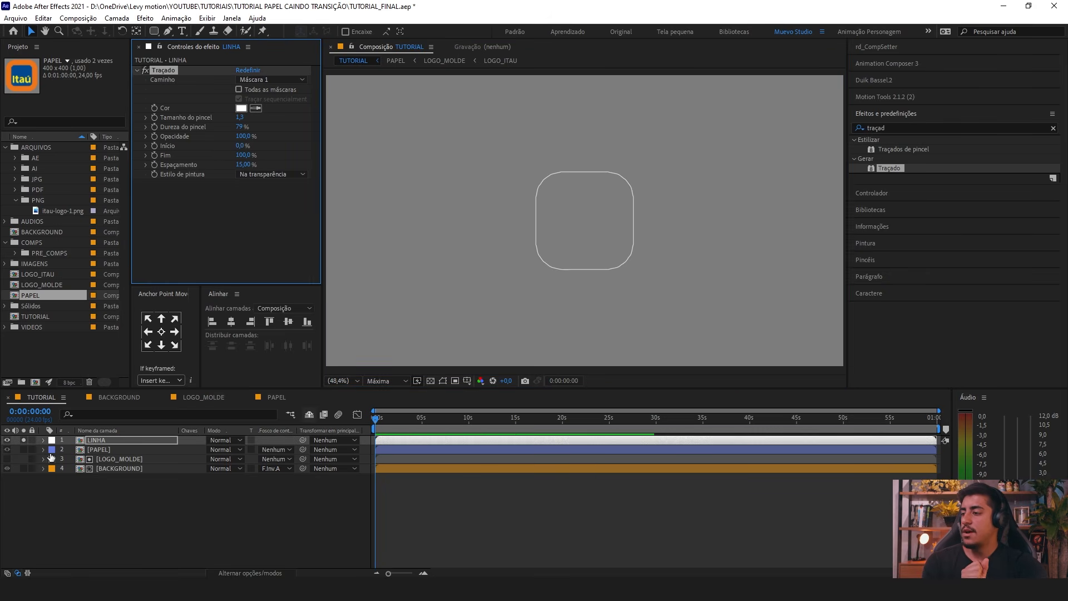
{"action": "left_click", "coordinate": [379, 442]}
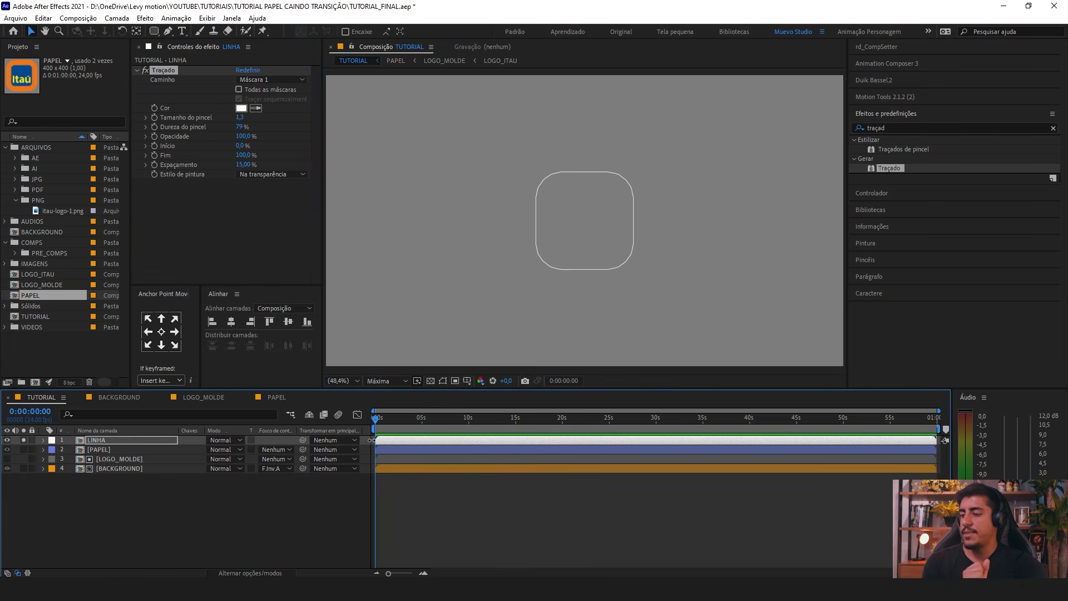
{"action": "left_click", "coordinate": [155, 158]}
{"action": "left_click", "coordinate": [99, 441]}
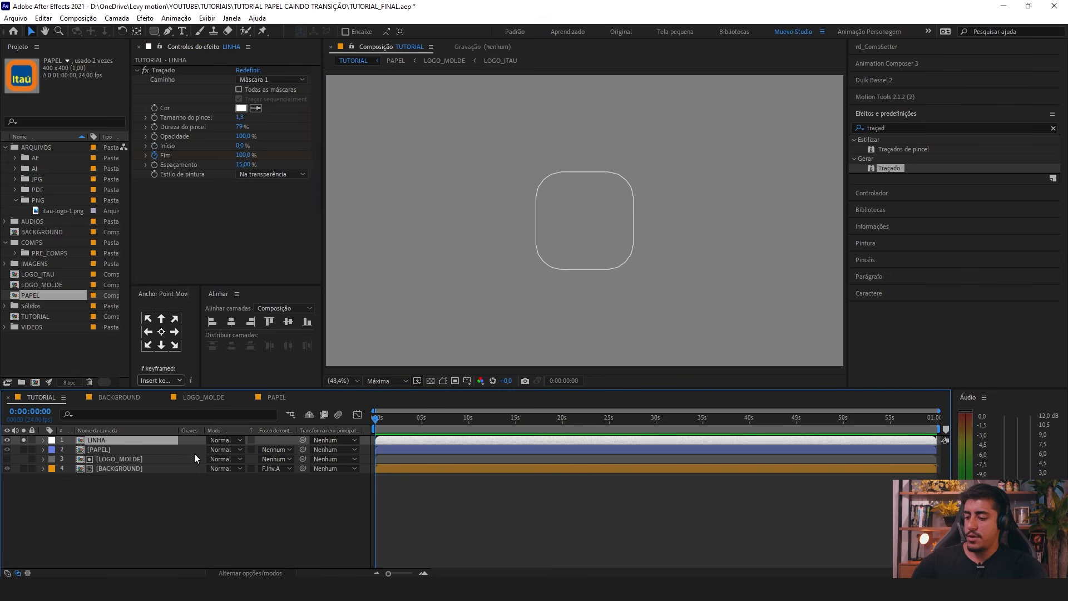
Step: Reveal LINHA's keyframes, animate Fim from 0% at 0:00 to 100% at 1:00, and preview the line drawing on
{"action": "key", "text": "u"}
{"action": "key", "text": "equal"}
{"action": "left_click_drag", "start_coordinate": [410, 472], "coordinate": [366, 484]}
{"action": "key", "text": "equal"}
{"action": "left_click_drag", "start_coordinate": [397, 424], "coordinate": [415, 429]}
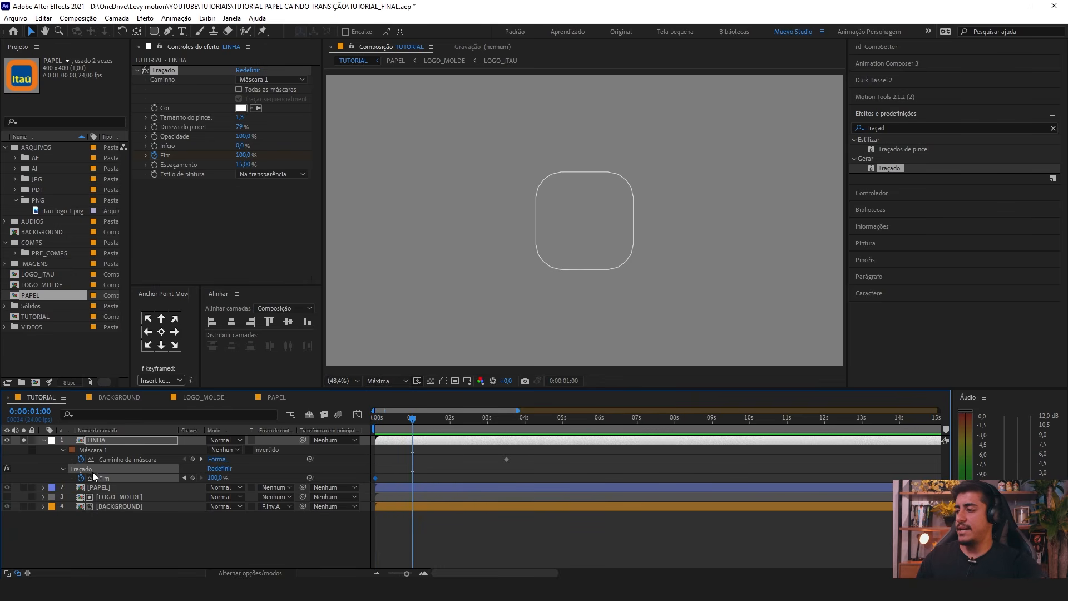
{"action": "left_click_drag", "start_coordinate": [384, 422], "coordinate": [358, 426]}
{"action": "left_click_drag", "start_coordinate": [243, 156], "coordinate": [215, 157]}
{"action": "key", "text": "space"}
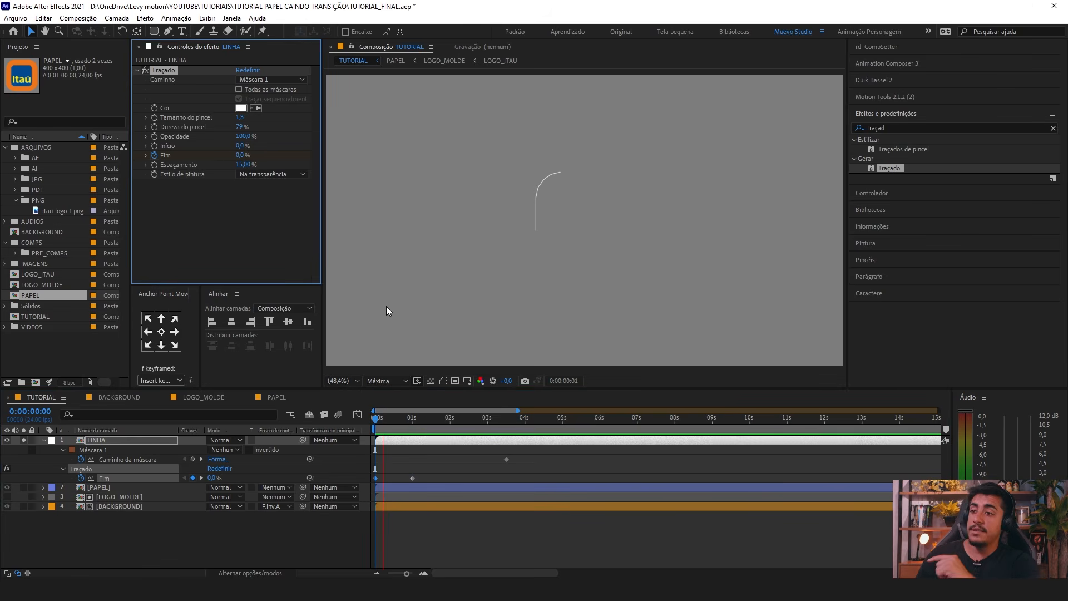
{"action": "key", "text": "space"}
Step: Ease the two Fim keyframes, reshape their speed graph to peak early with a long slow finish, and preview the motion
{"action": "left_click_drag", "start_coordinate": [430, 459], "coordinate": [328, 518]}
{"action": "key", "text": "F9"}
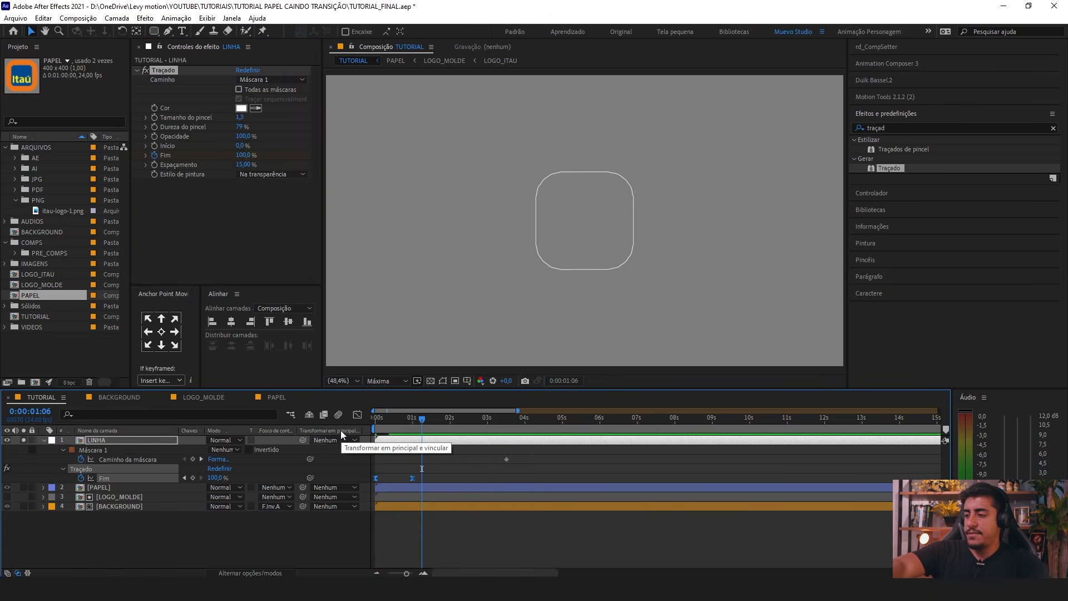
{"action": "left_click", "coordinate": [357, 415]}
{"action": "scroll", "coordinate": [420, 478], "scroll_direction": "up", "scroll_amount": 1}
{"action": "scroll", "coordinate": [421, 482], "scroll_direction": "left", "scroll_amount": 2}
{"action": "left_click_drag", "start_coordinate": [498, 508], "coordinate": [442, 551]}
{"action": "left_click_drag", "start_coordinate": [437, 543], "coordinate": [376, 545]}
{"action": "left_click_drag", "start_coordinate": [453, 509], "coordinate": [420, 552]}
{"action": "left_click", "coordinate": [544, 562]}
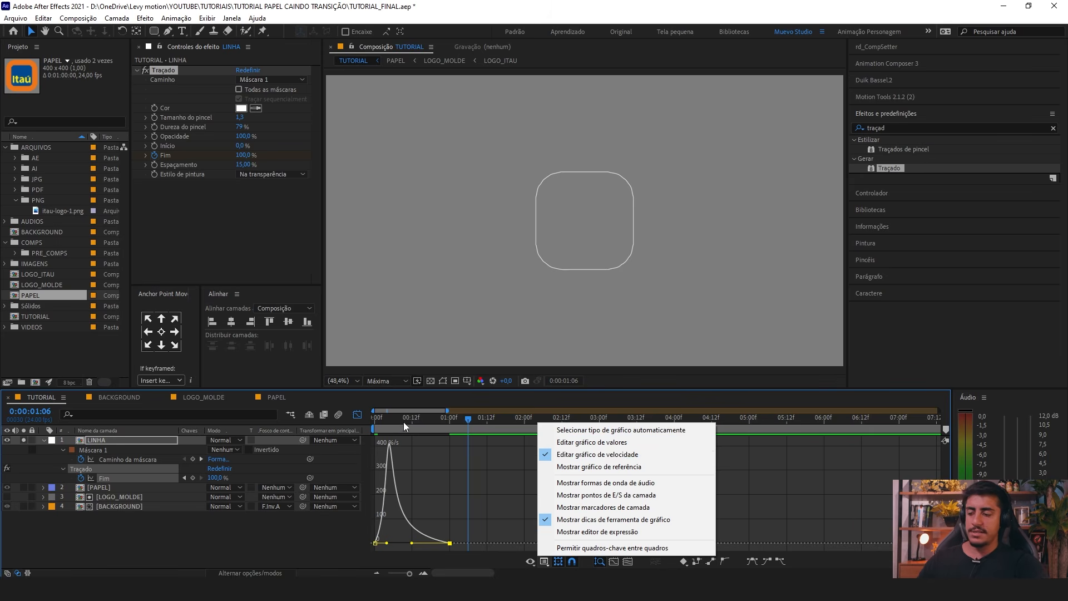
{"action": "left_click", "coordinate": [635, 455]}
{"action": "key", "text": "Home"}
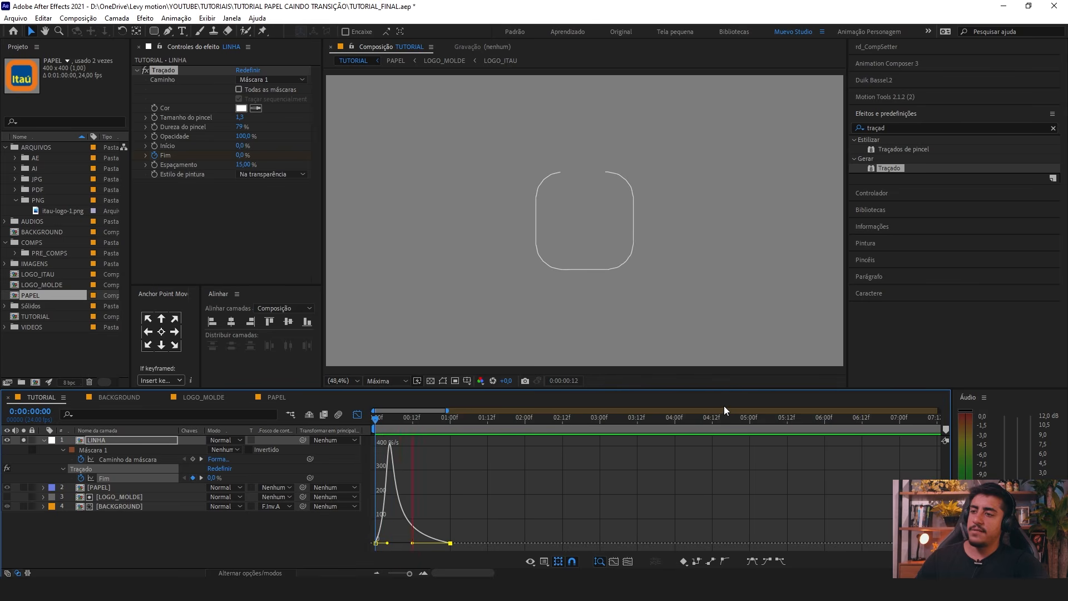
{"action": "key", "text": "space"}
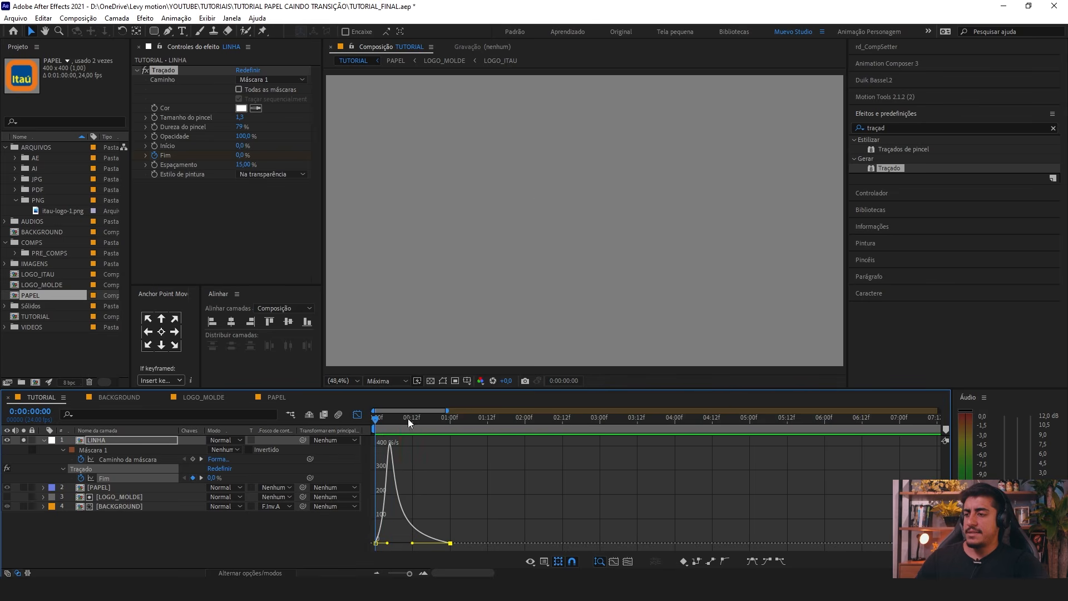
Step: Leave the graph view, collapse LINHA's properties and preview the line together with the soloed PAPEL layer
{"action": "left_click", "coordinate": [357, 414]}
{"action": "left_click", "coordinate": [43, 440]}
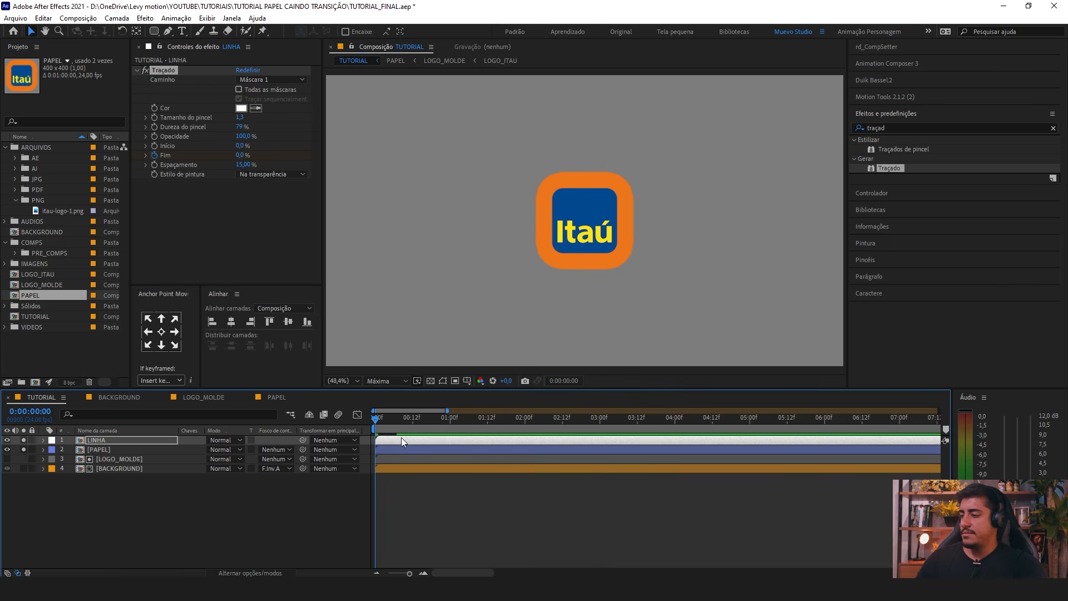
{"action": "key", "text": "space"}
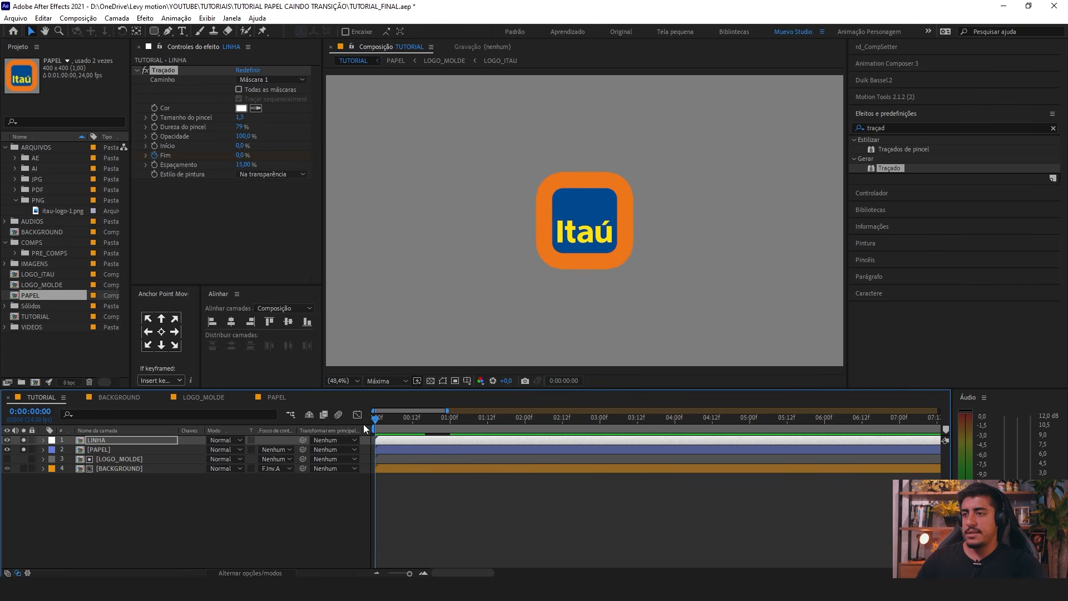
{"action": "key", "text": "space"}
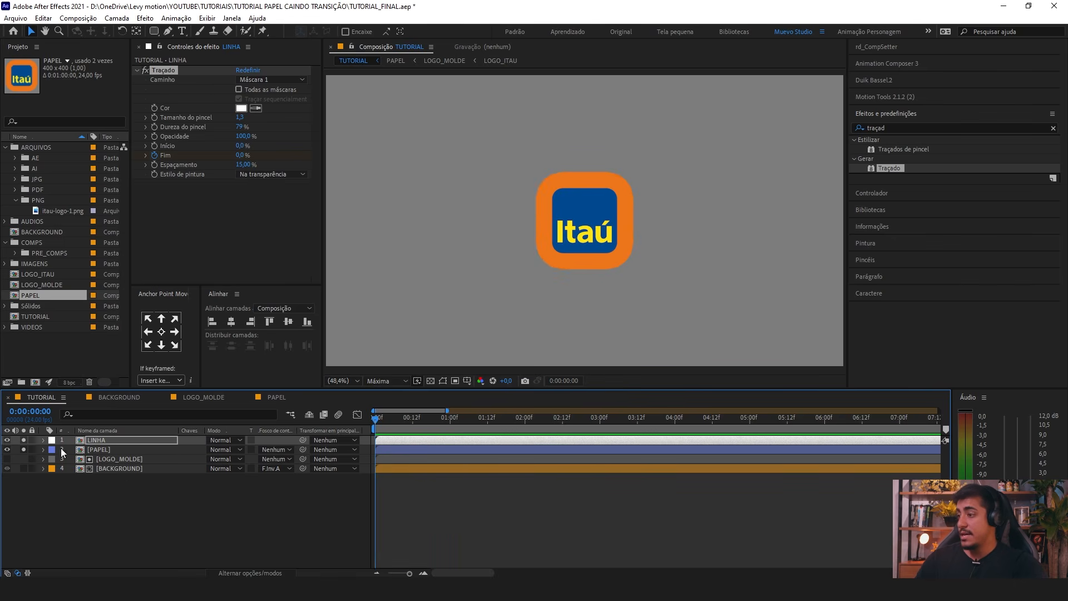
Step: Turn off solo on all layers and play back the full composition from the start
{"action": "left_click", "coordinate": [101, 442]}
{"action": "left_click", "coordinate": [24, 469]}
{"action": "left_click_drag", "start_coordinate": [23, 469], "coordinate": [22, 439]}
{"action": "left_click", "coordinate": [71, 529]}
{"action": "key", "text": "space"}
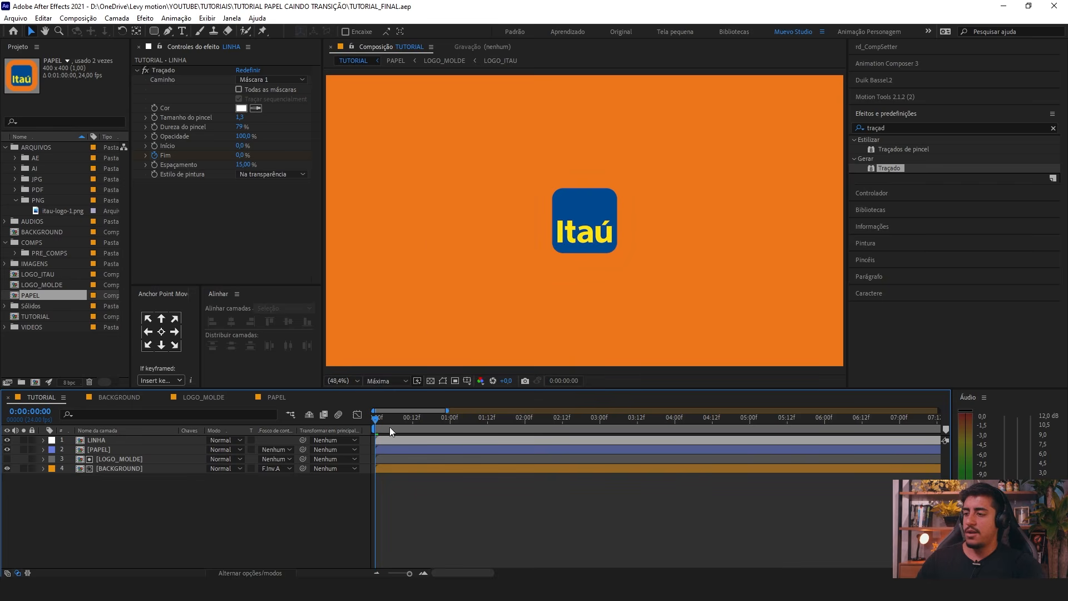
Step: Go to 0:00:01:00 and place the LINHA layer directly below PAPEL in the layer stack
{"action": "left_click_drag", "start_coordinate": [460, 425], "coordinate": [451, 427]}
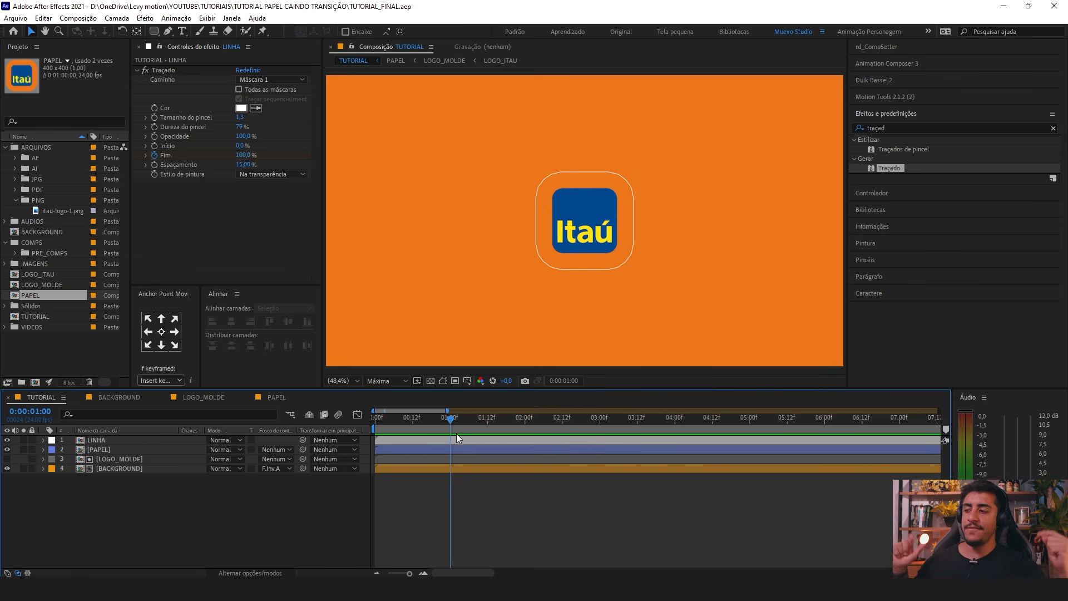
{"action": "mouse_move", "coordinate": [112, 442]}
{"action": "left_mouse_down"}
{"action": "mouse_move", "coordinate": [95, 439]}
{"action": "mouse_move", "coordinate": [102, 452]}
{"action": "left_mouse_up"}
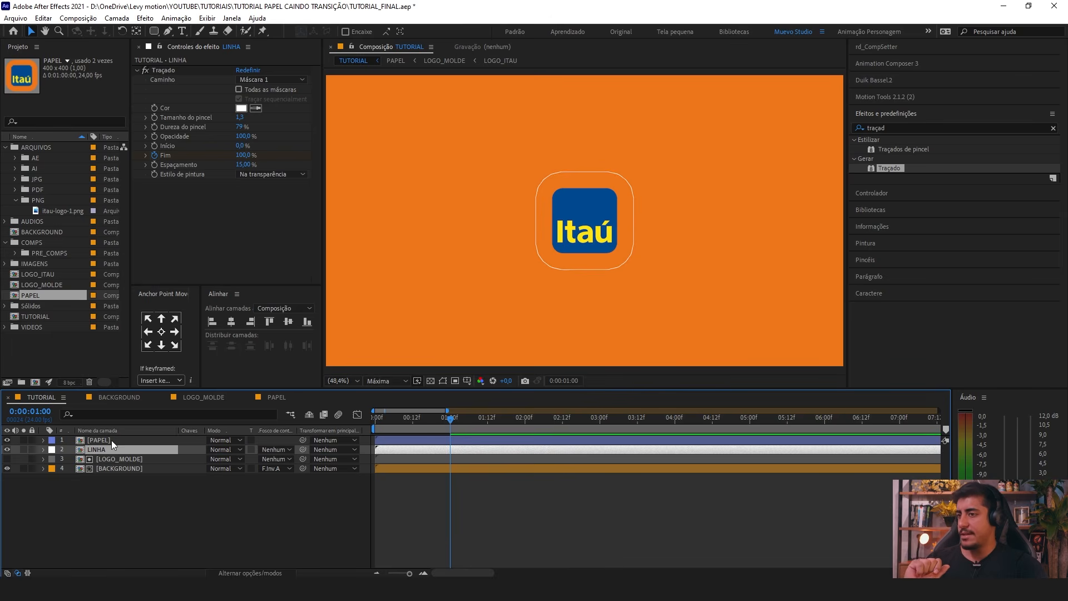
Step: Try moving the PAPEL piece away from its outline in the viewer, and undo the move
{"action": "left_click", "coordinate": [99, 442]}
{"action": "left_click_drag", "start_coordinate": [604, 202], "coordinate": [643, 287]}
{"action": "key", "text": "ctrl+z"}
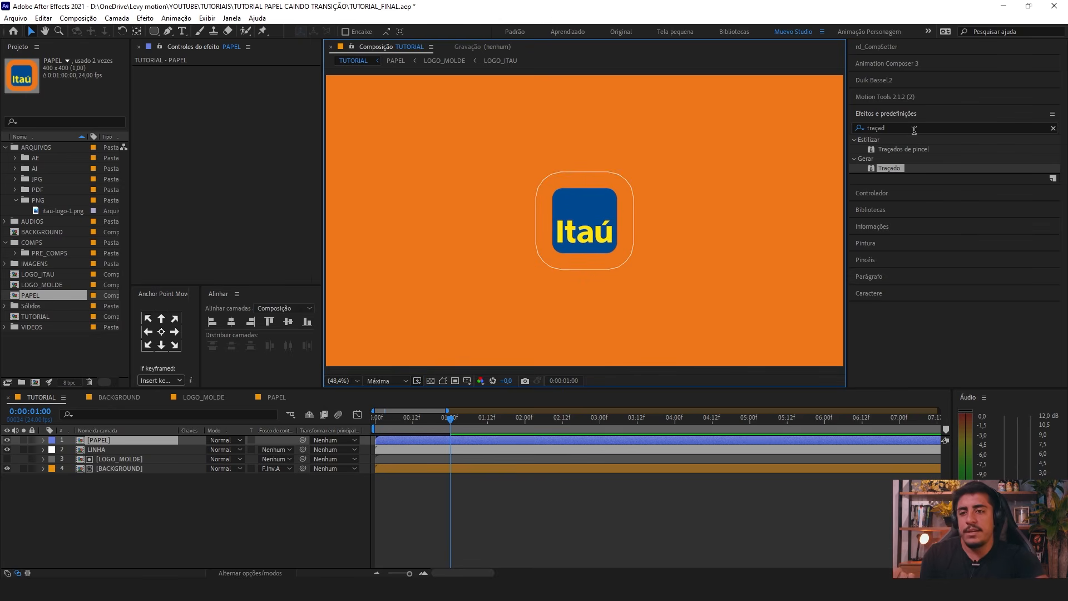
Step: Search the effects for "page" and apply CC Page Turn to the PAPEL layer
{"action": "left_click", "coordinate": [914, 128]}
{"action": "type", "text": "page"}
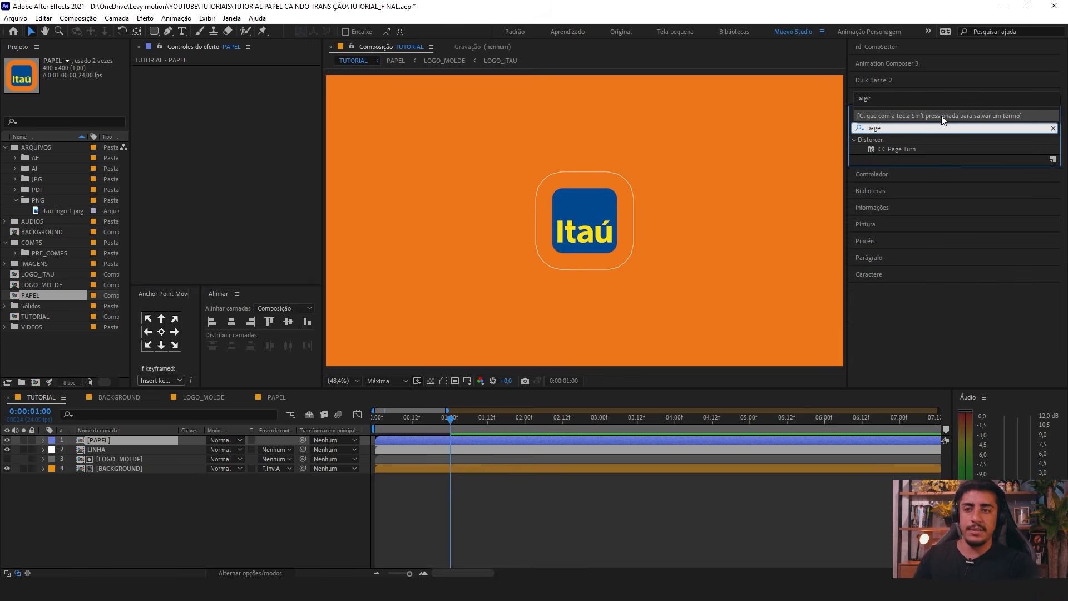
{"action": "left_click", "coordinate": [904, 150]}
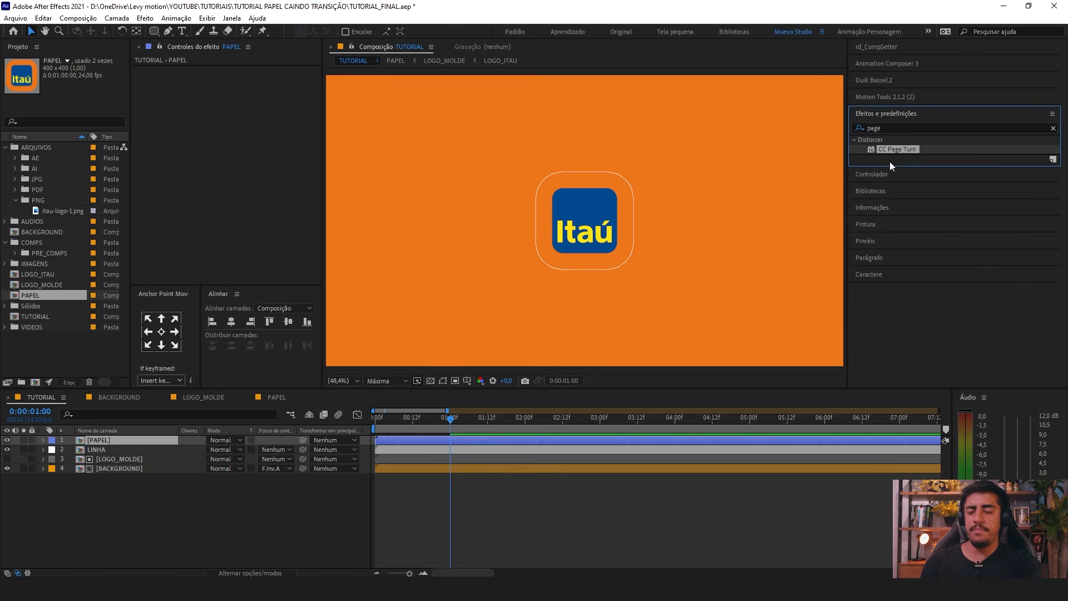
{"action": "left_click_drag", "start_coordinate": [897, 150], "coordinate": [167, 441]}
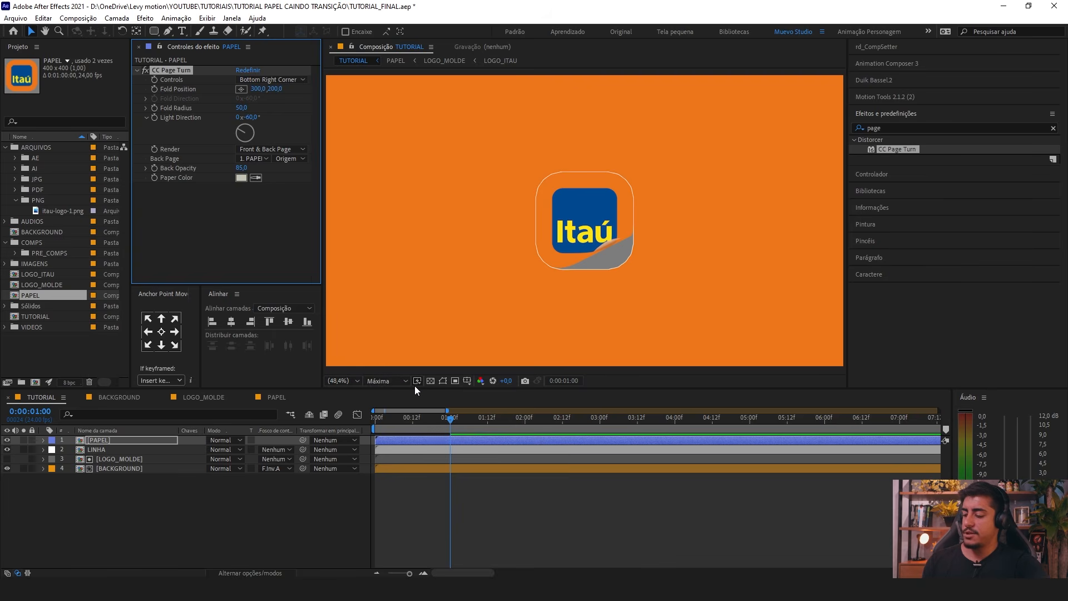
Step: Show the layer controls, set CC Page Turn's Controls to Top Left Corner, and place its fold point at about 4,8, -2,3
{"action": "key", "text": "ctrl+shift+h"}
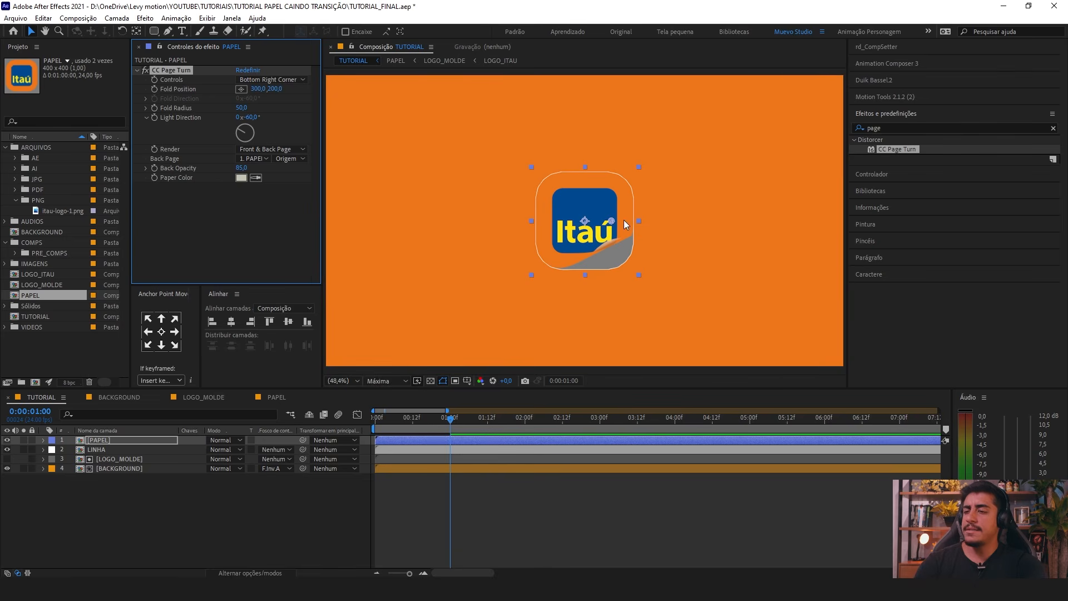
{"action": "left_click_drag", "start_coordinate": [612, 220], "coordinate": [631, 265]}
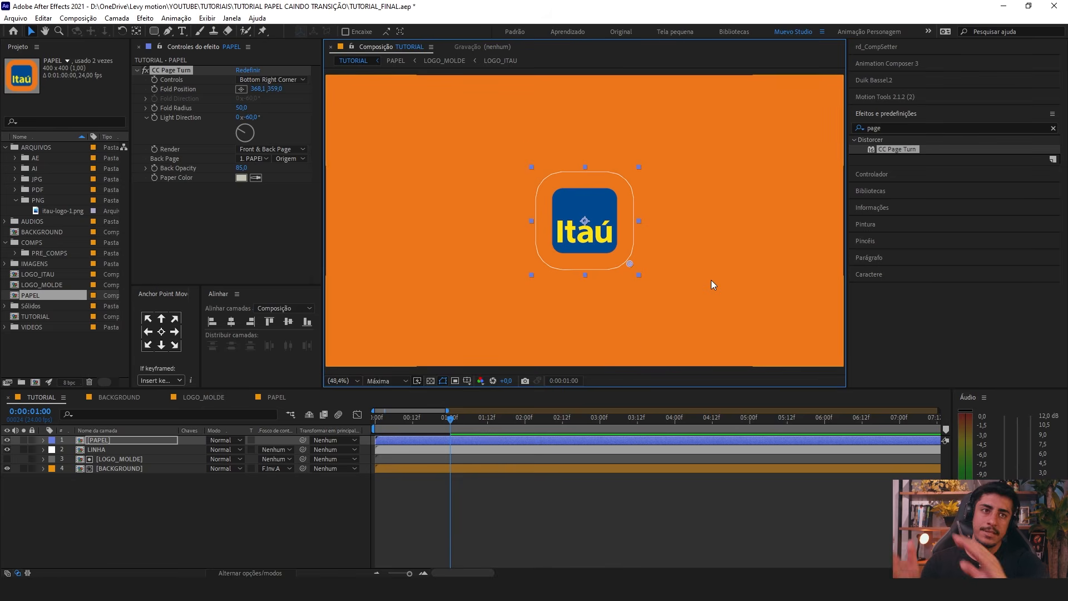
{"action": "left_click", "coordinate": [269, 79]}
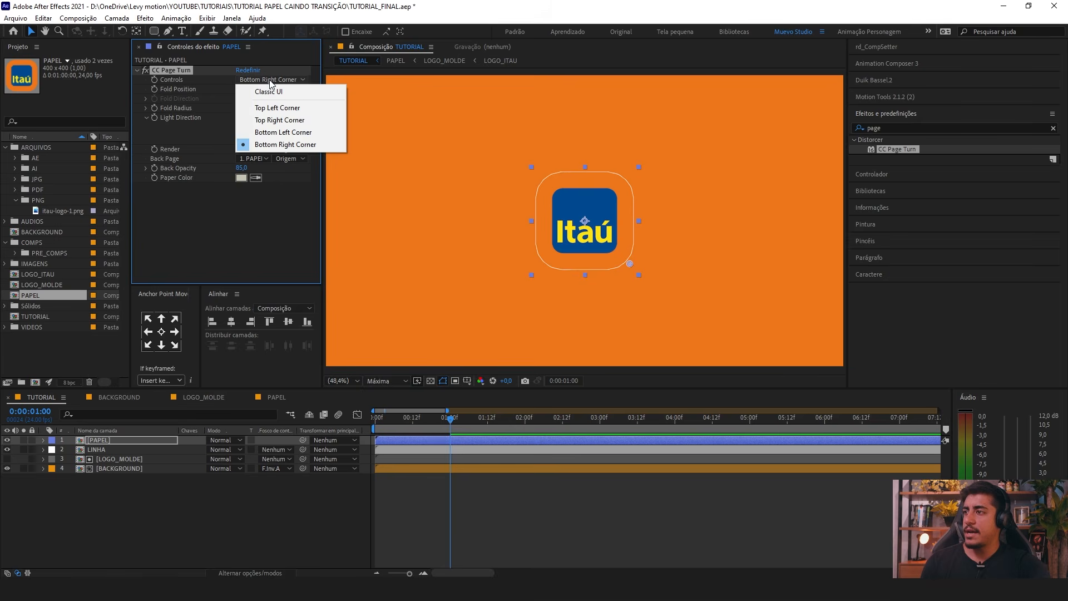
{"action": "left_click", "coordinate": [288, 112]}
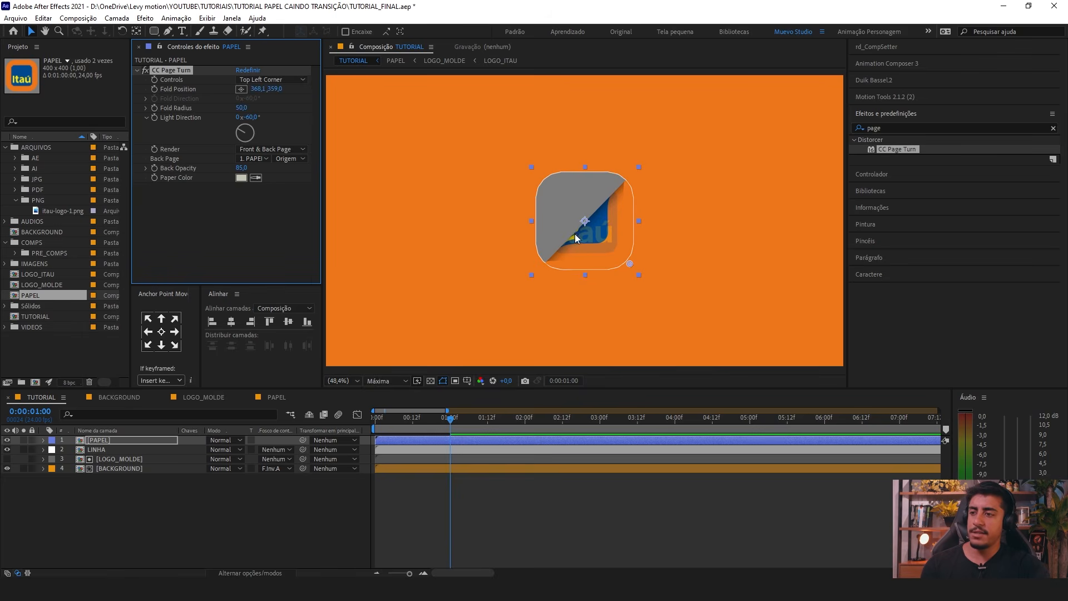
{"action": "left_click_drag", "start_coordinate": [629, 264], "coordinate": [531, 165]}
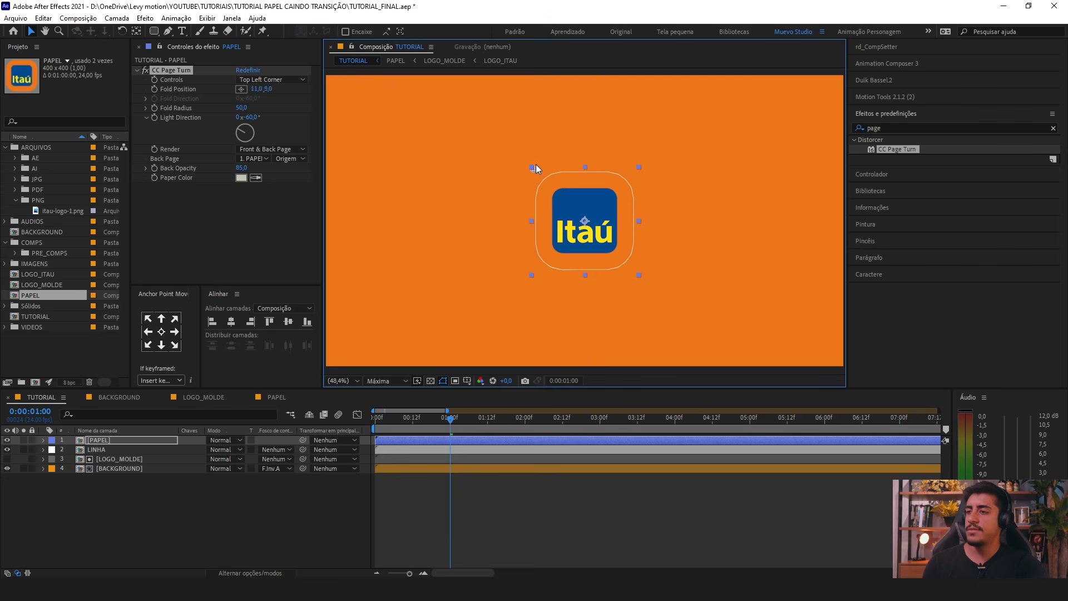
{"action": "left_click_drag", "start_coordinate": [536, 168], "coordinate": [534, 167]}
Step: Keyframe PAPEL's Fold Position at 0:00:01:00 and add a second keyframe with the same value at 0:00:03:12
{"action": "left_click", "coordinate": [154, 90]}
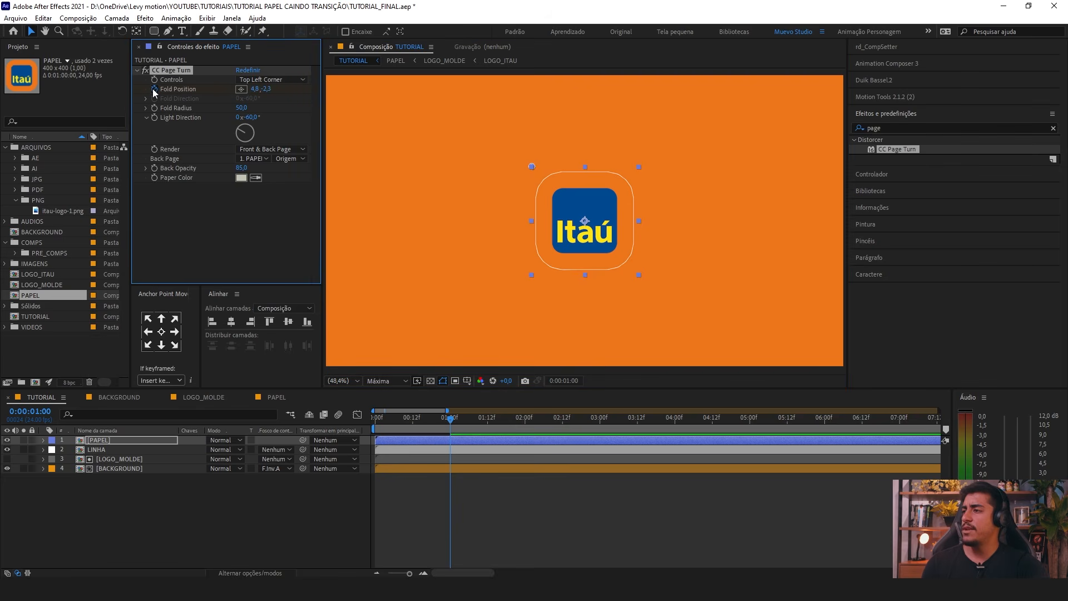
{"action": "left_click", "coordinate": [493, 440]}
{"action": "key", "text": "u"}
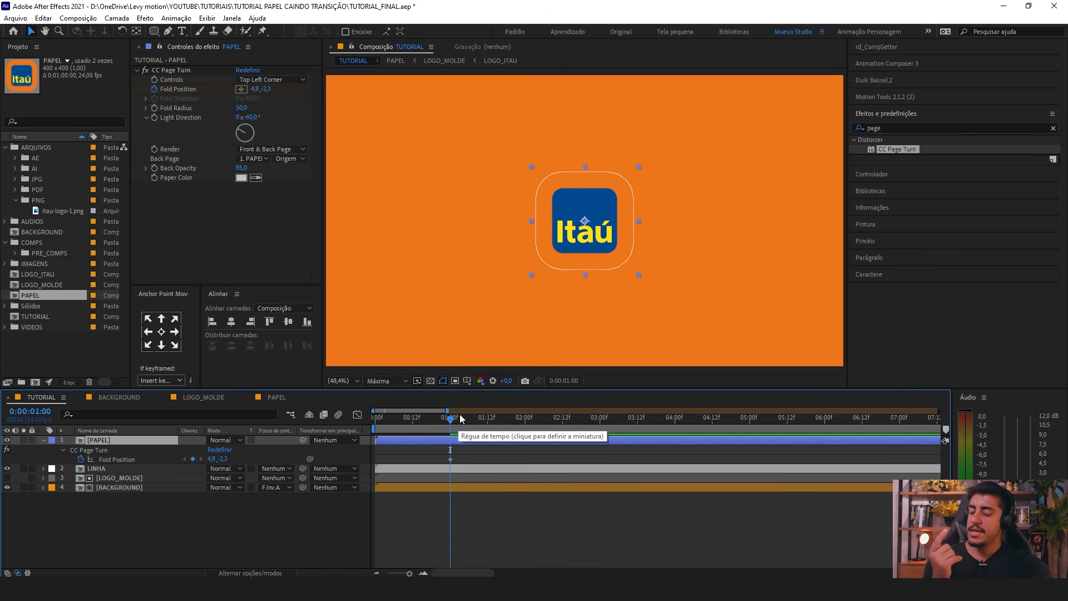
{"action": "left_click_drag", "start_coordinate": [460, 418], "coordinate": [642, 429]}
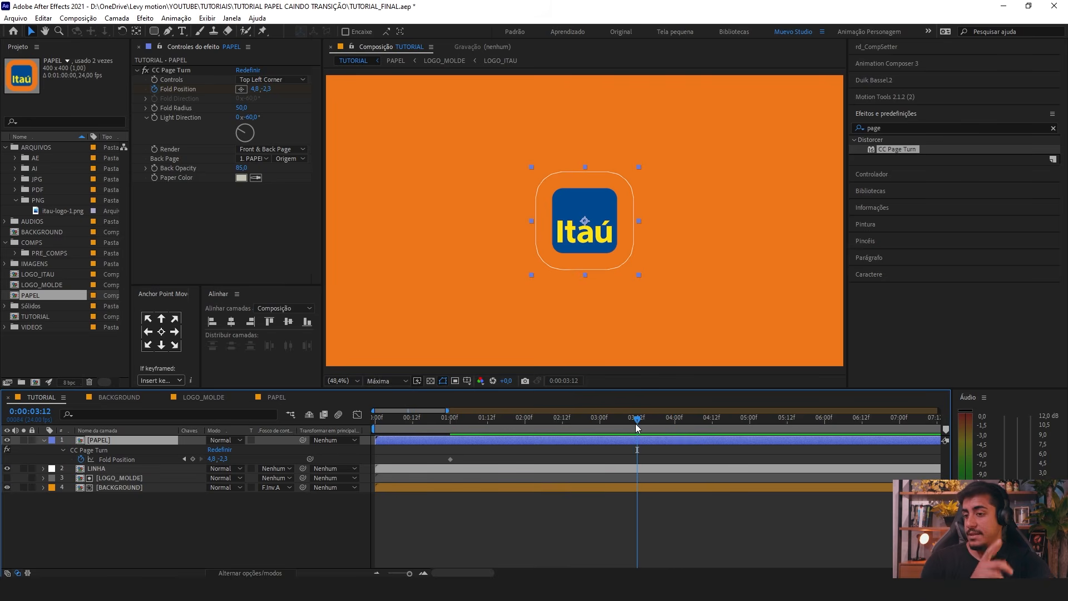
{"action": "left_click", "coordinate": [193, 459]}
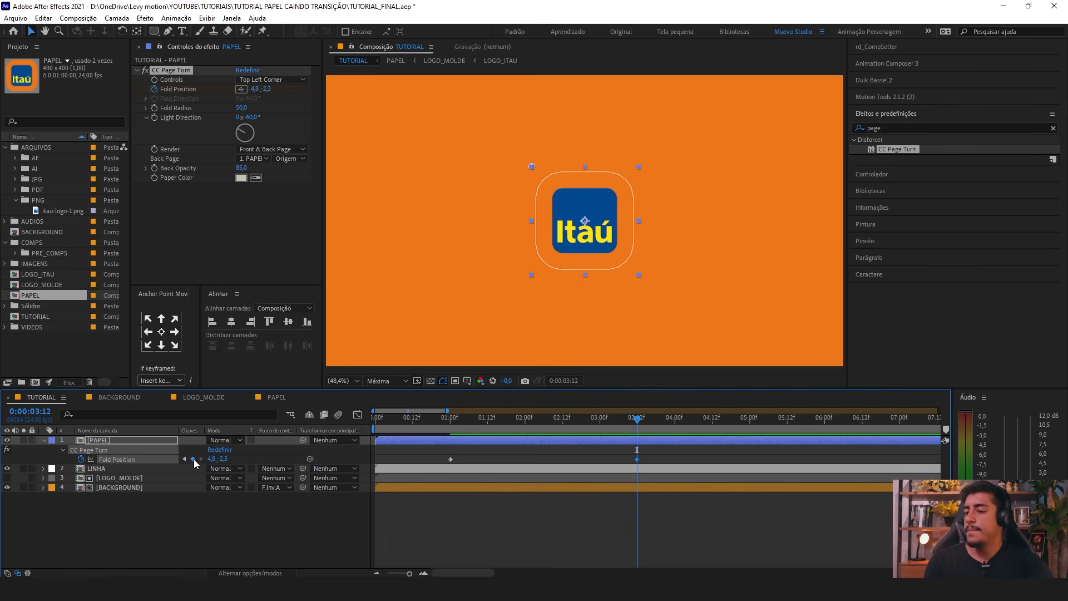
Step: Move PAPEL's fold point at 0:00:03:12 down past the lower edge of the frame, and preview the peel from 0:00:01:00
{"action": "left_click_drag", "start_coordinate": [655, 456], "coordinate": [626, 463]}
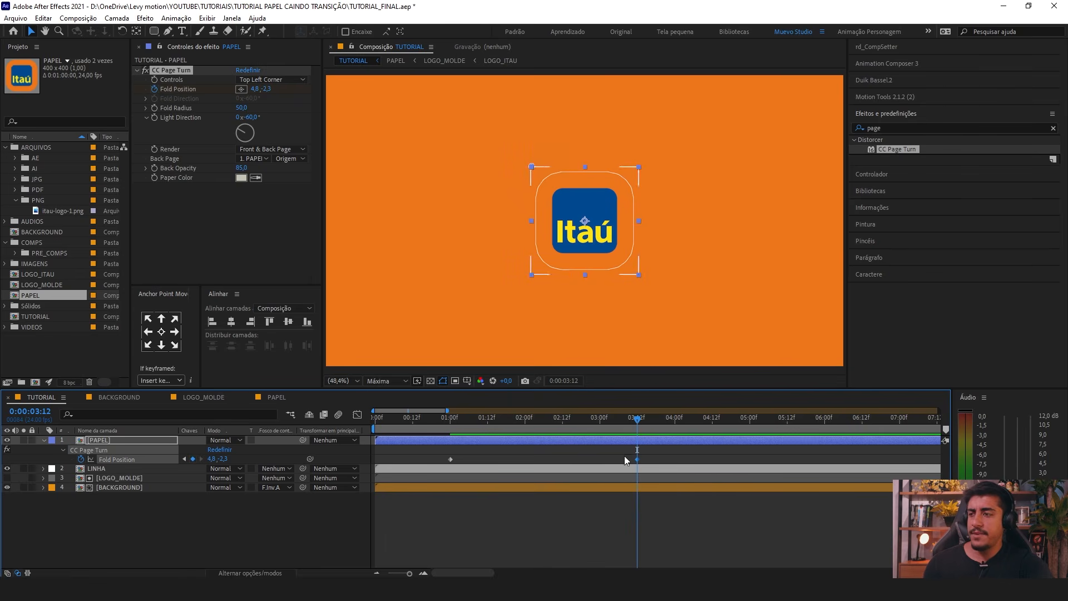
{"action": "left_click_drag", "start_coordinate": [533, 164], "coordinate": [664, 512]}
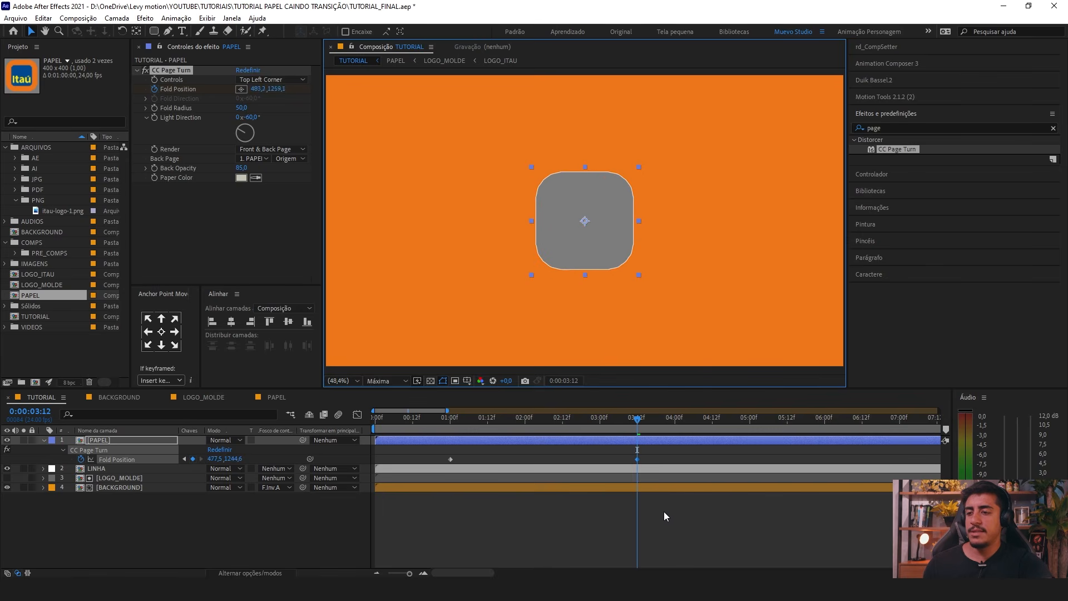
{"action": "left_click", "coordinate": [450, 425]}
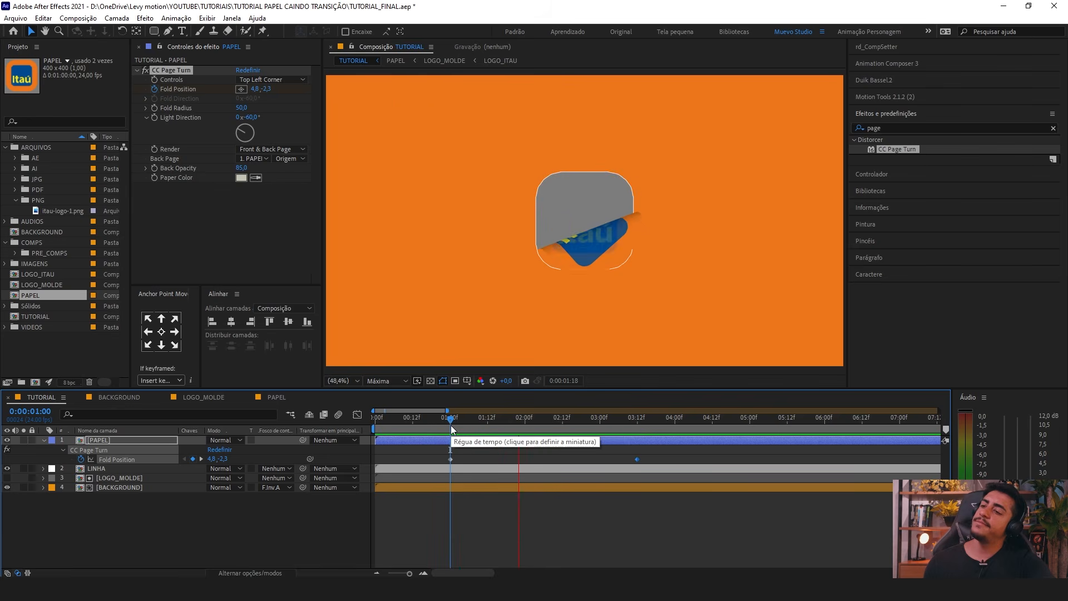
Step: Apply Easy Ease to both Fold Position keyframes, shape their speed curve to peak early near 0:00:01:12, and preview the fall
{"action": "left_click_drag", "start_coordinate": [668, 475], "coordinate": [413, 454]}
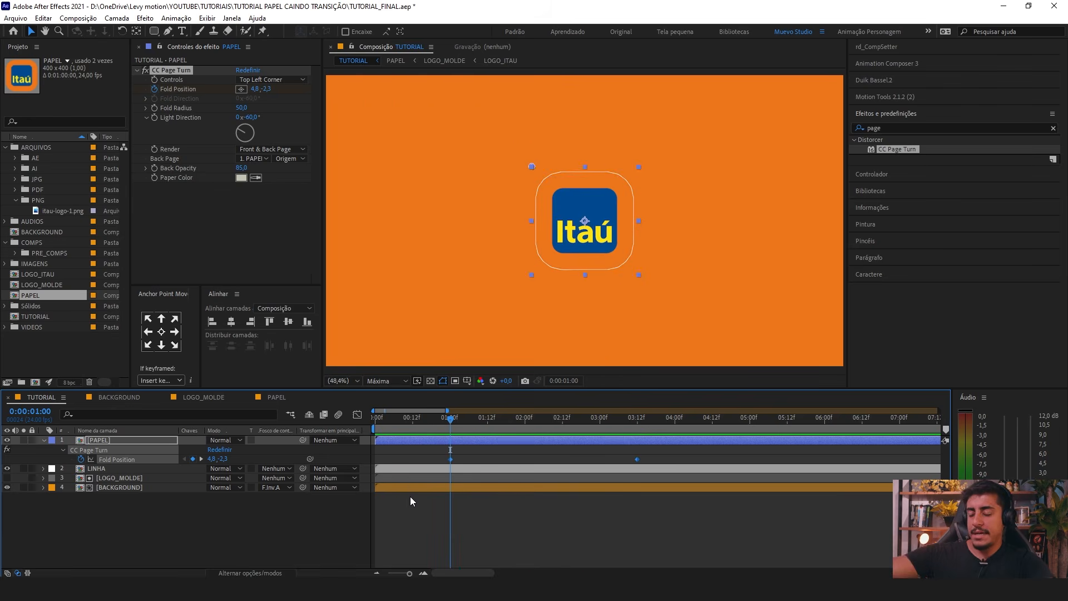
{"action": "key", "text": "F9"}
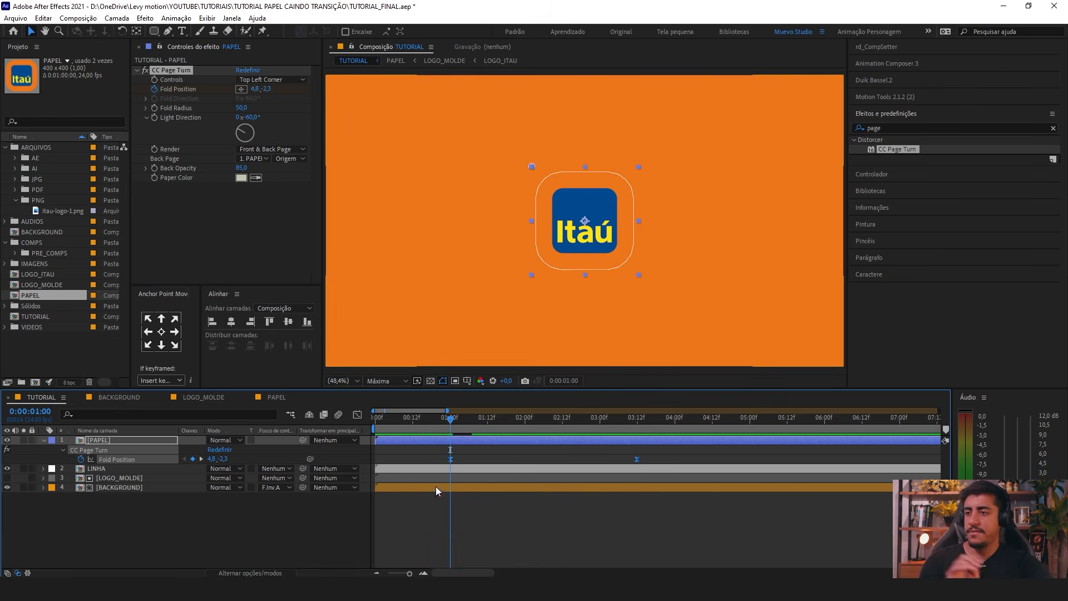
{"action": "left_click", "coordinate": [358, 415]}
{"action": "left_click_drag", "start_coordinate": [682, 550], "coordinate": [531, 545]}
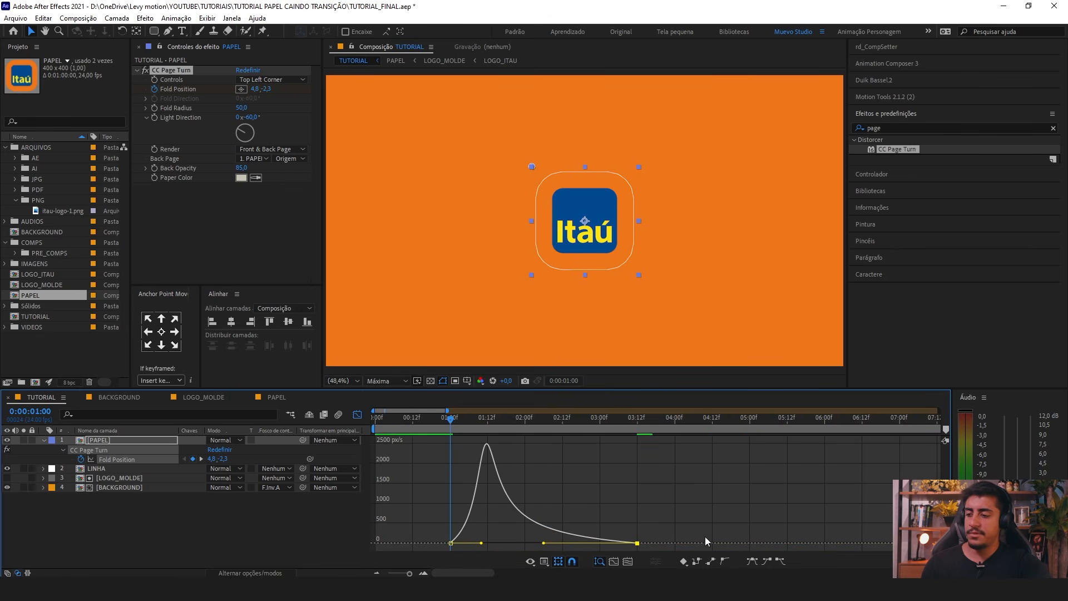
{"action": "left_click_drag", "start_coordinate": [422, 417], "coordinate": [370, 418]}
{"action": "left_click", "coordinate": [357, 415]}
{"action": "key", "text": "space"}
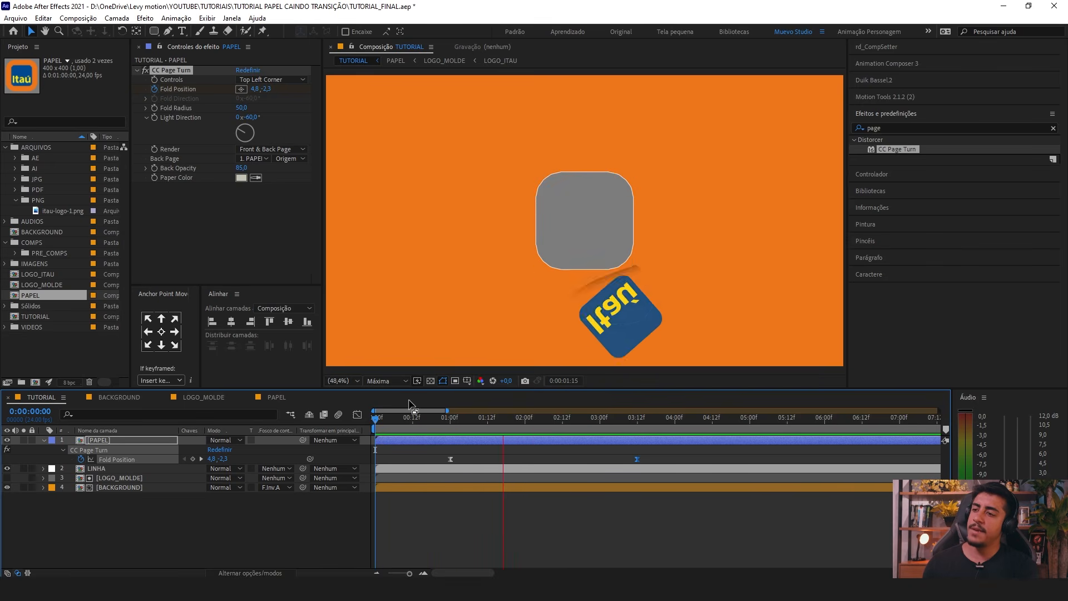
{"action": "key", "text": "space"}
{"action": "key", "text": "j"}
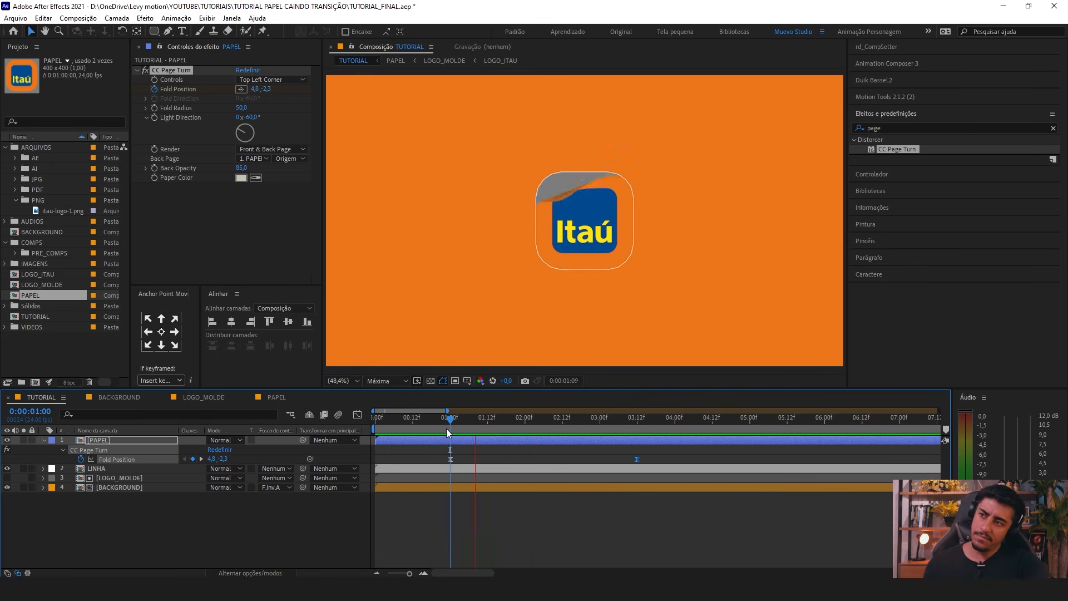
Step: Move the last Fold Position keyframe to 0:00:04:00 and check the slower peel
{"action": "left_click_drag", "start_coordinate": [638, 459], "coordinate": [674, 459]}
{"action": "key", "text": "Home"}
{"action": "key", "text": "space"}
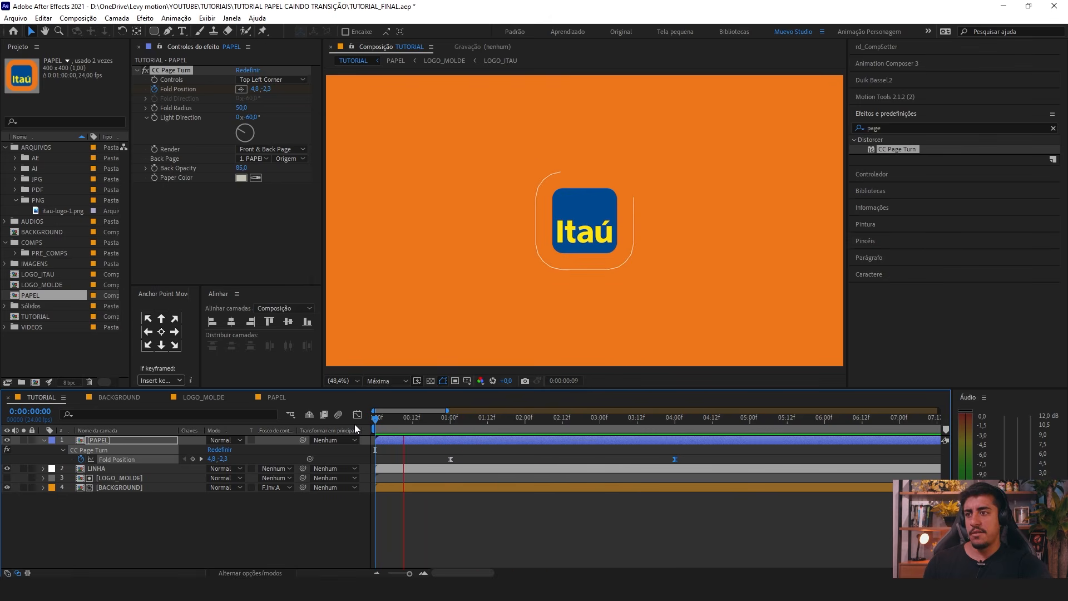
{"action": "key", "text": "space"}
{"action": "left_click_drag", "start_coordinate": [468, 420], "coordinate": [500, 432]}
Step: Collapse the PAPEL layer's properties and scrub to the half-peeled paper at 0:00:01:14
{"action": "left_click", "coordinate": [106, 441]}
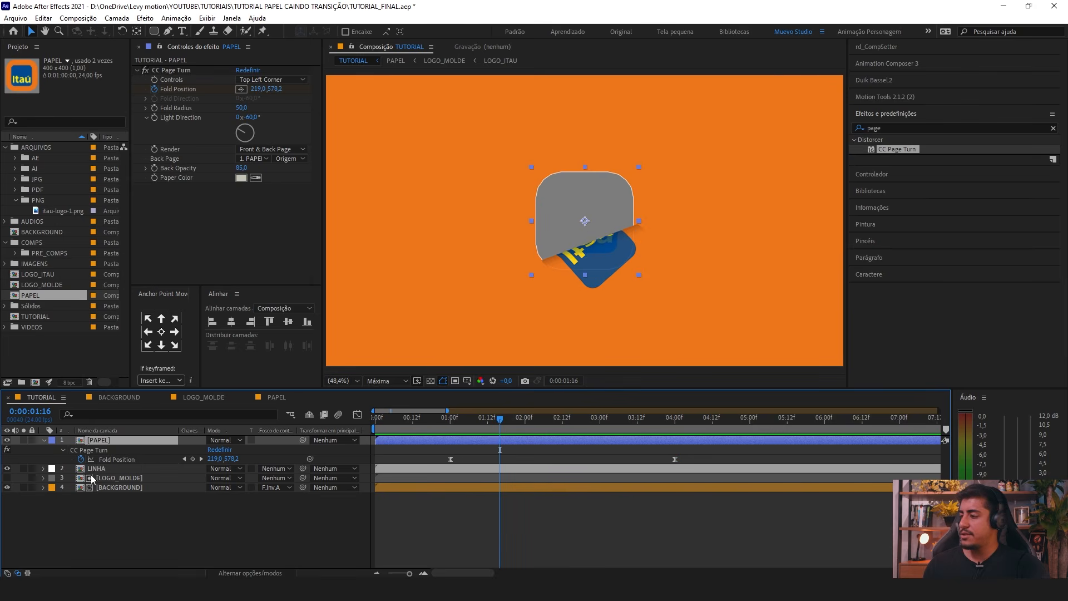
{"action": "left_click", "coordinate": [96, 469]}
{"action": "left_click", "coordinate": [44, 440]}
{"action": "mouse_move", "coordinate": [102, 451]}
{"action": "left_mouse_down"}
{"action": "mouse_move", "coordinate": [105, 438]}
{"action": "mouse_move", "coordinate": [95, 452]}
{"action": "left_mouse_up"}
{"action": "left_click_drag", "start_coordinate": [409, 420], "coordinate": [493, 435]}
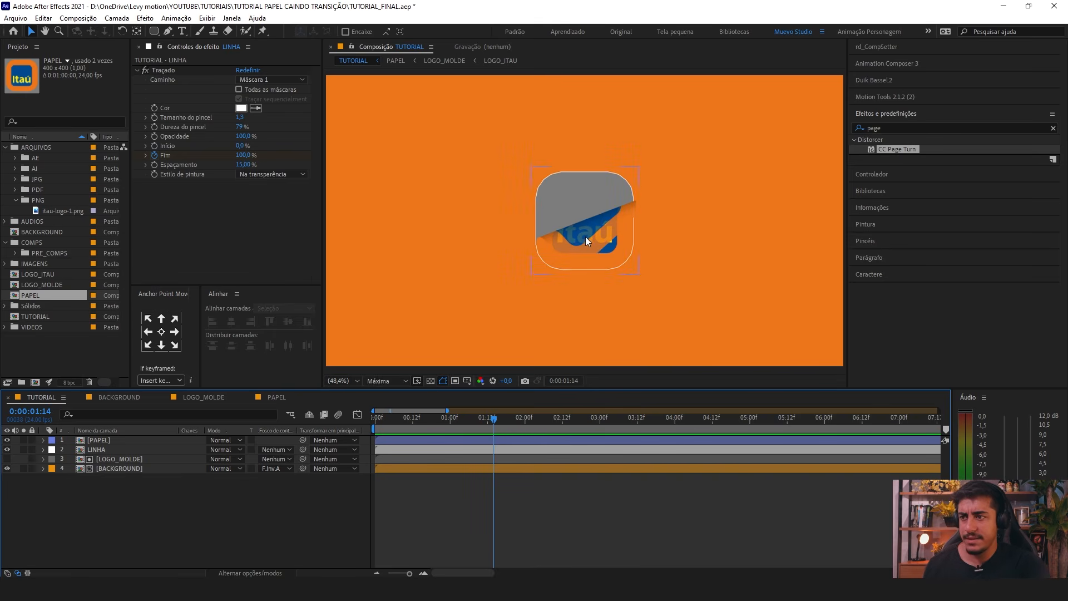
Step: Set PAPEL's CC Page Turn Back Opacity to 100 and Back Page to Nenhum, and check the fold at 0:00:01:10
{"action": "left_click", "coordinate": [111, 440]}
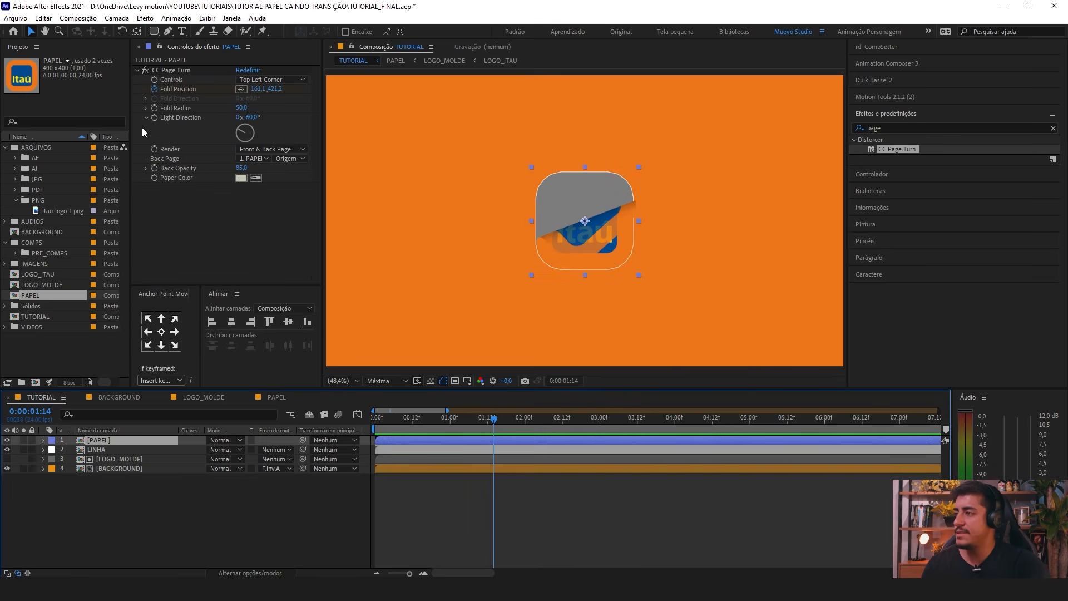
{"action": "left_click", "coordinate": [172, 70]}
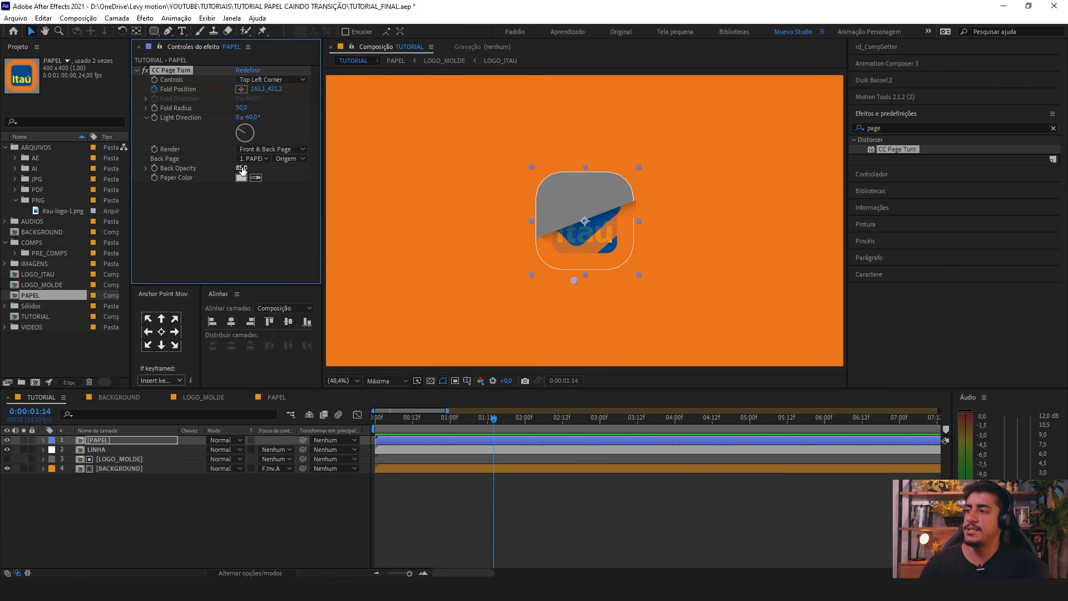
{"action": "left_click_drag", "start_coordinate": [241, 167], "coordinate": [269, 167]}
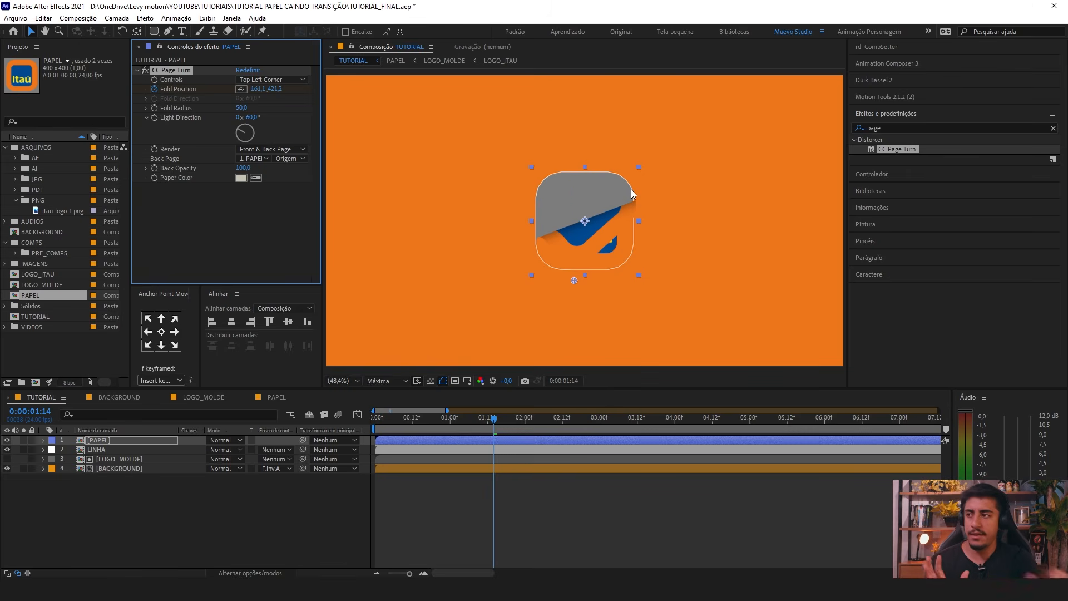
{"action": "left_click", "coordinate": [259, 159]}
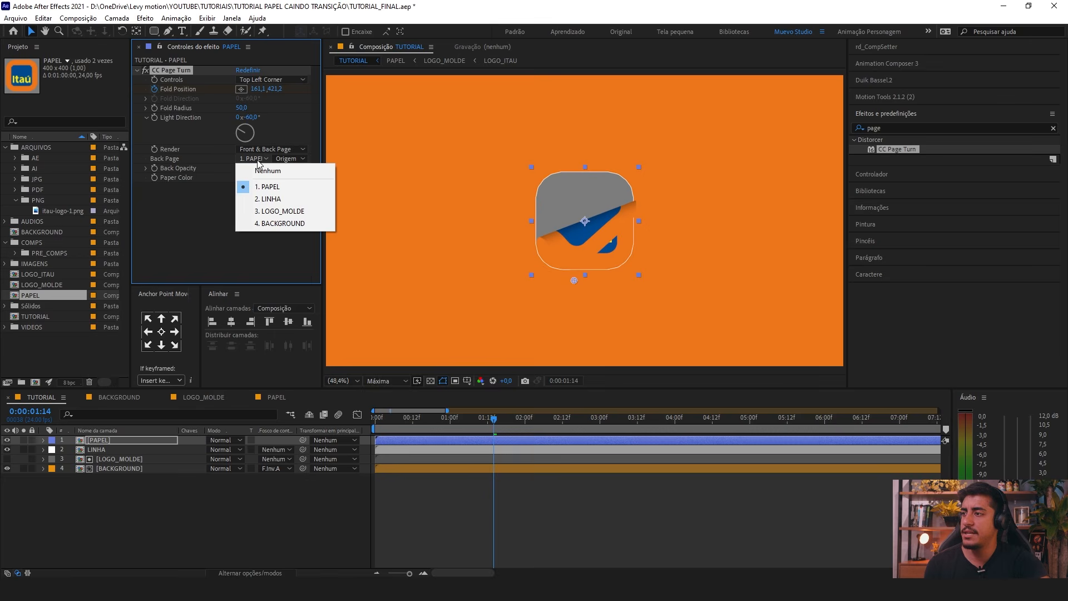
{"action": "left_click", "coordinate": [278, 174]}
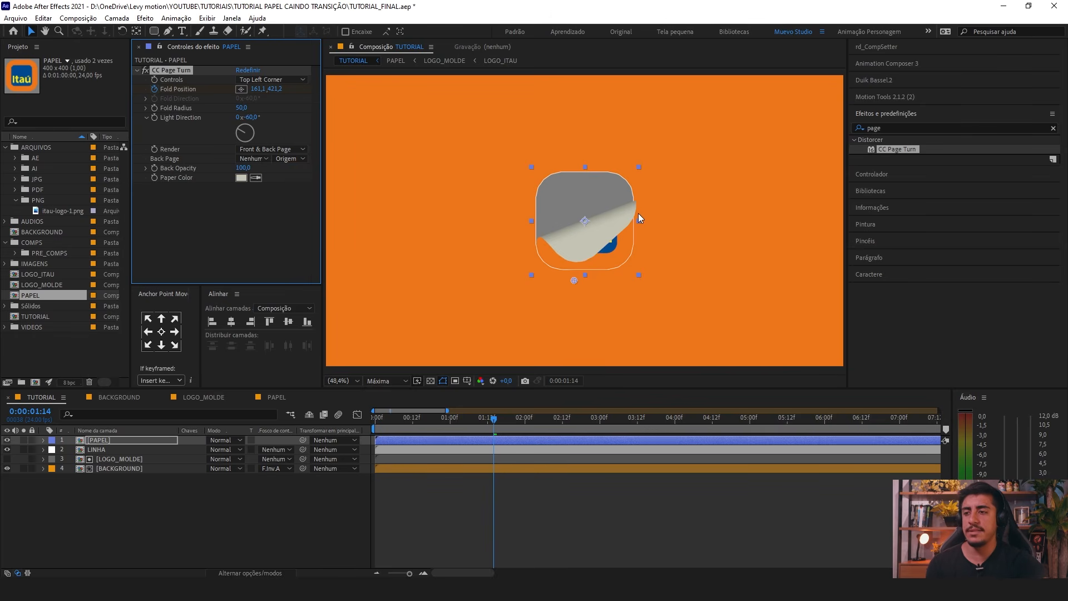
{"action": "left_click_drag", "start_coordinate": [456, 421], "coordinate": [481, 421]}
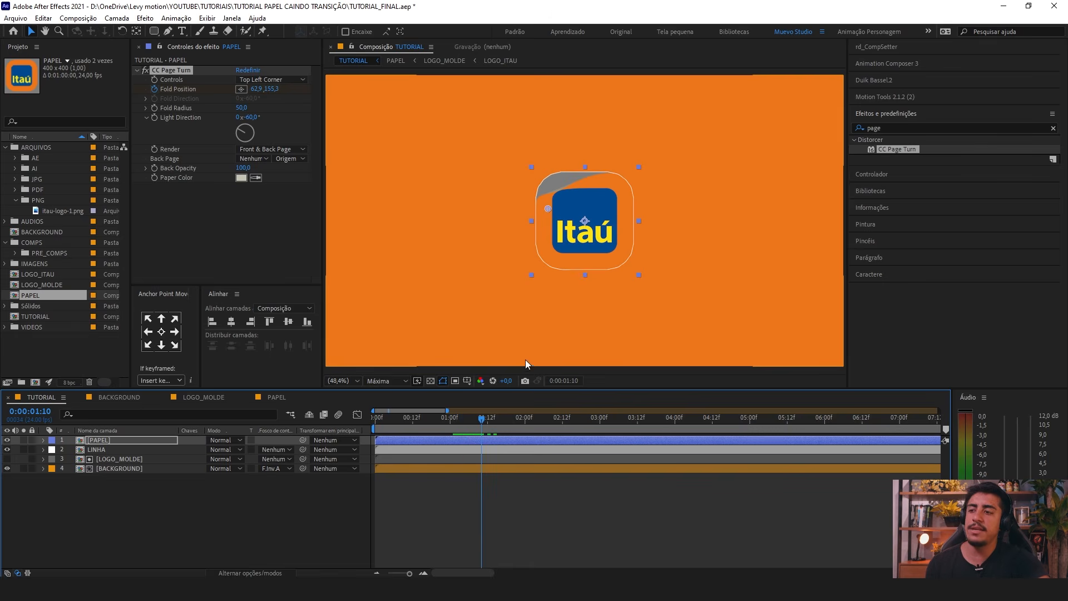
Step: Try the logo's yellow as CC Page Turn's Paper Color and check the fold at 0:00:01:13
{"action": "left_click", "coordinate": [256, 178]}
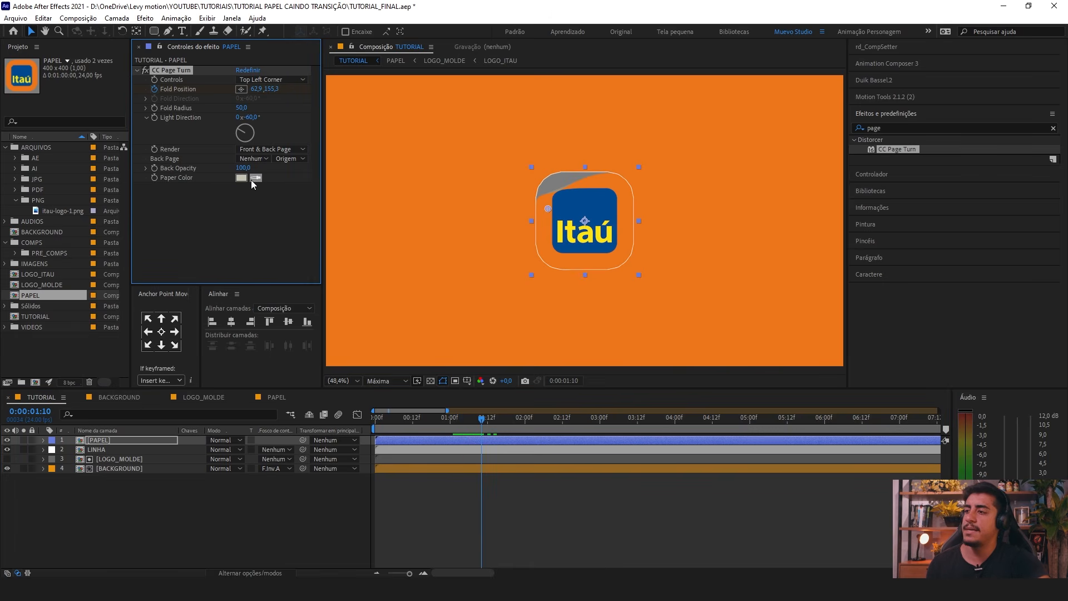
{"action": "left_click", "coordinate": [254, 178]}
{"action": "left_click", "coordinate": [572, 231]}
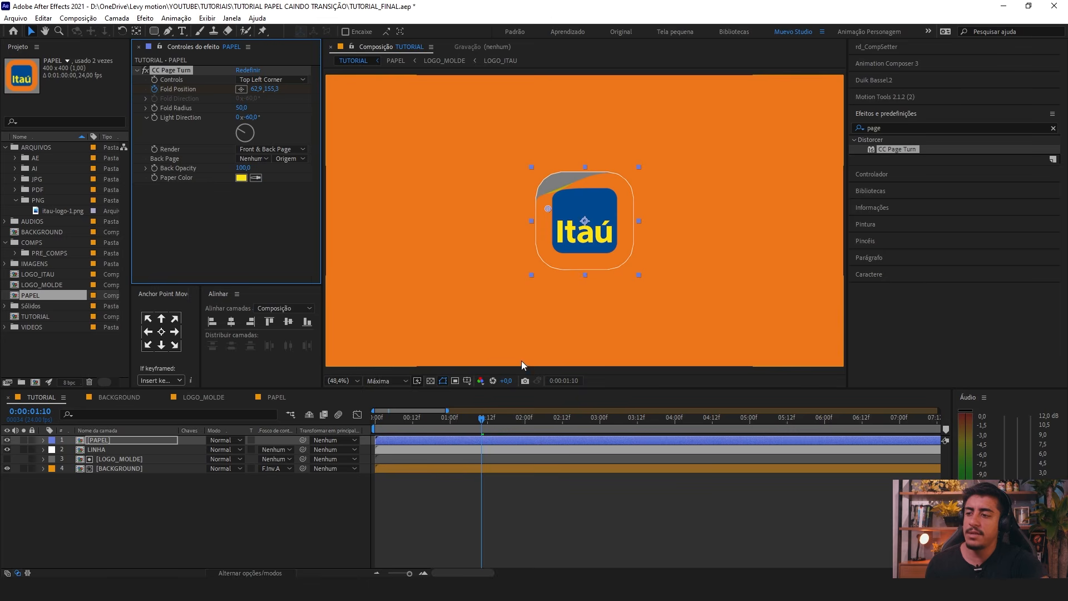
{"action": "left_click_drag", "start_coordinate": [482, 422], "coordinate": [492, 427]}
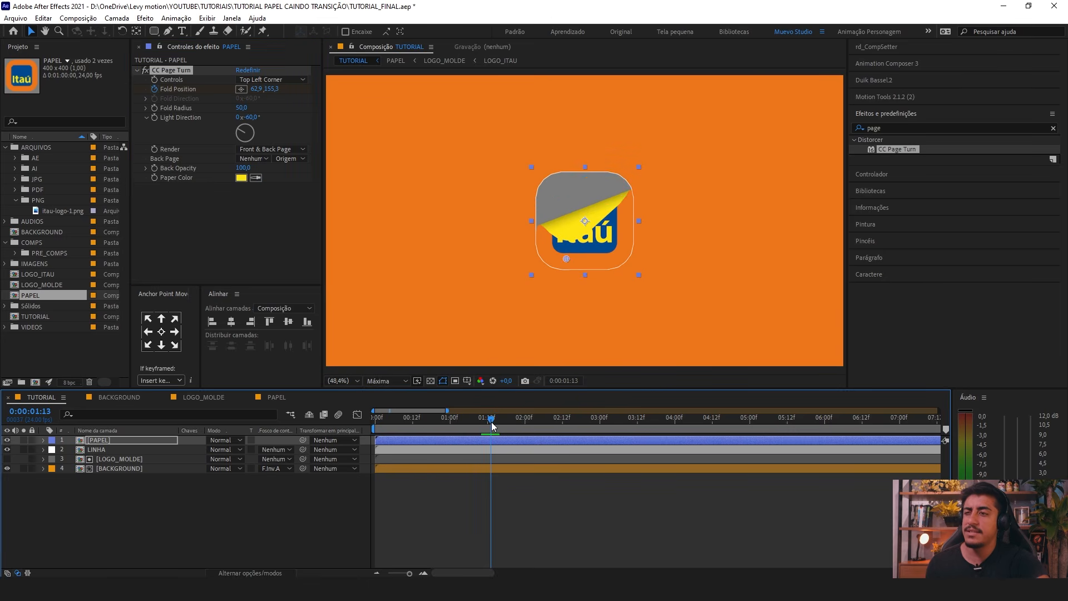
Step: Sample the background orange as the Paper Color, lighten it to a pale orange, and preview the animation
{"action": "left_click", "coordinate": [254, 178]}
{"action": "left_click", "coordinate": [455, 152]}
{"action": "left_click", "coordinate": [241, 177]}
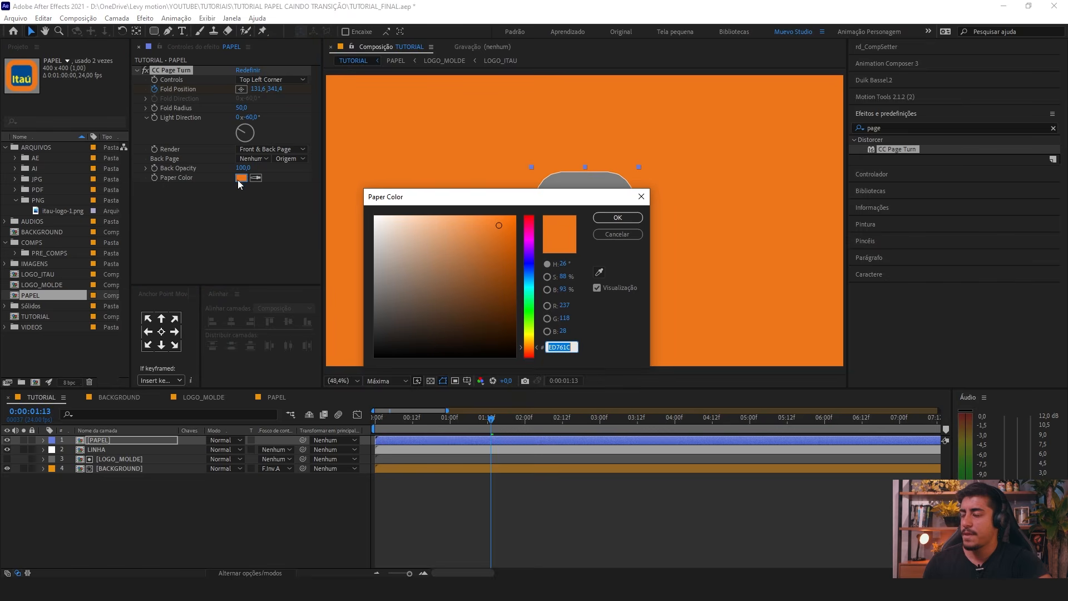
{"action": "left_click_drag", "start_coordinate": [526, 349], "coordinate": [526, 344]}
{"action": "left_click_drag", "start_coordinate": [482, 246], "coordinate": [473, 202]}
{"action": "left_click", "coordinate": [612, 217]}
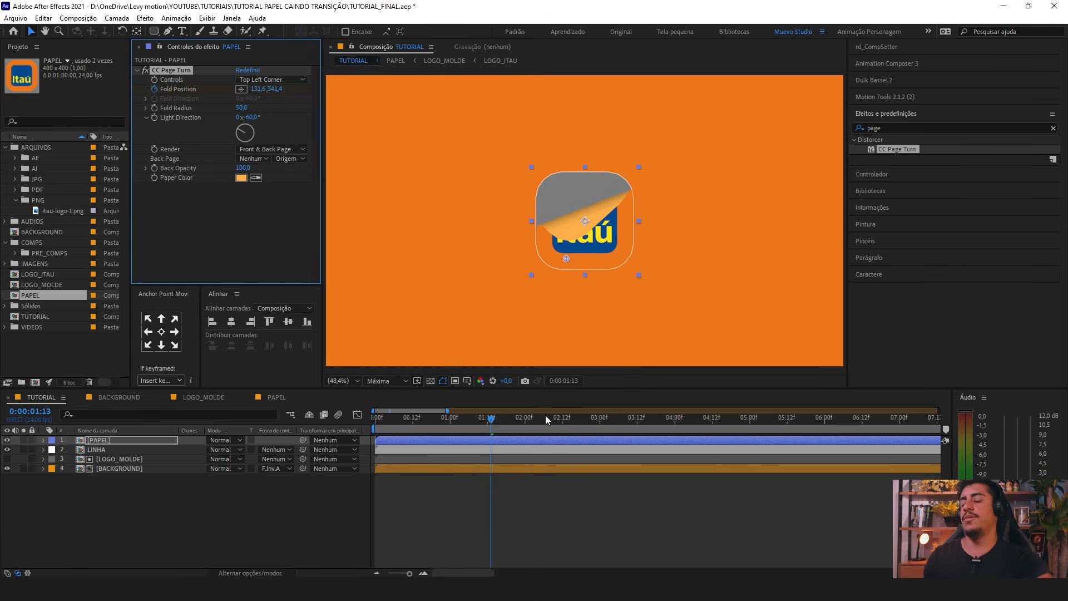
{"action": "left_click_drag", "start_coordinate": [441, 419], "coordinate": [509, 430]}
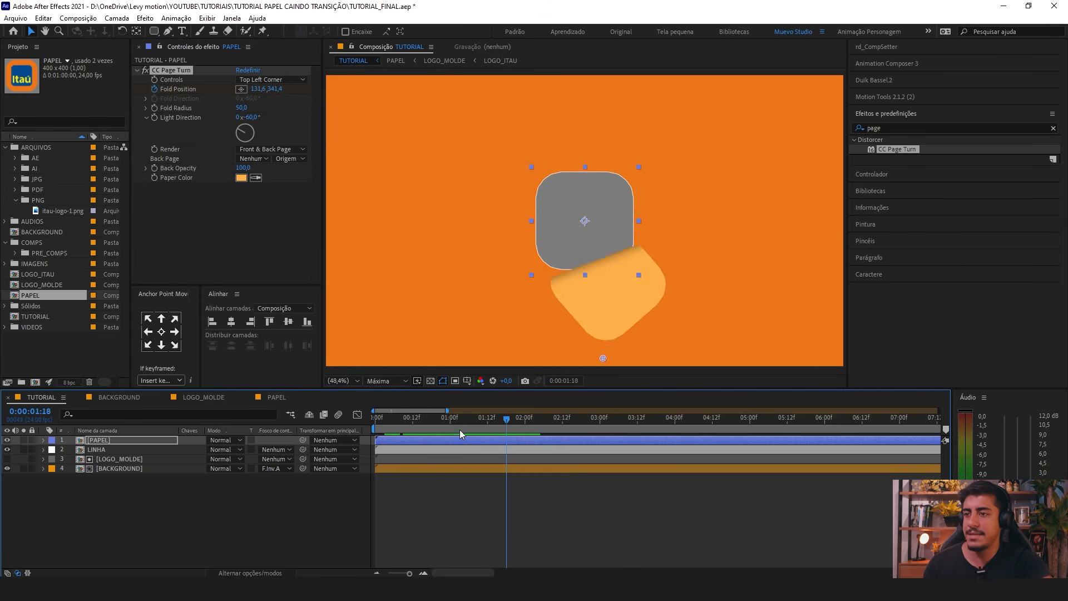
{"action": "key", "text": "space"}
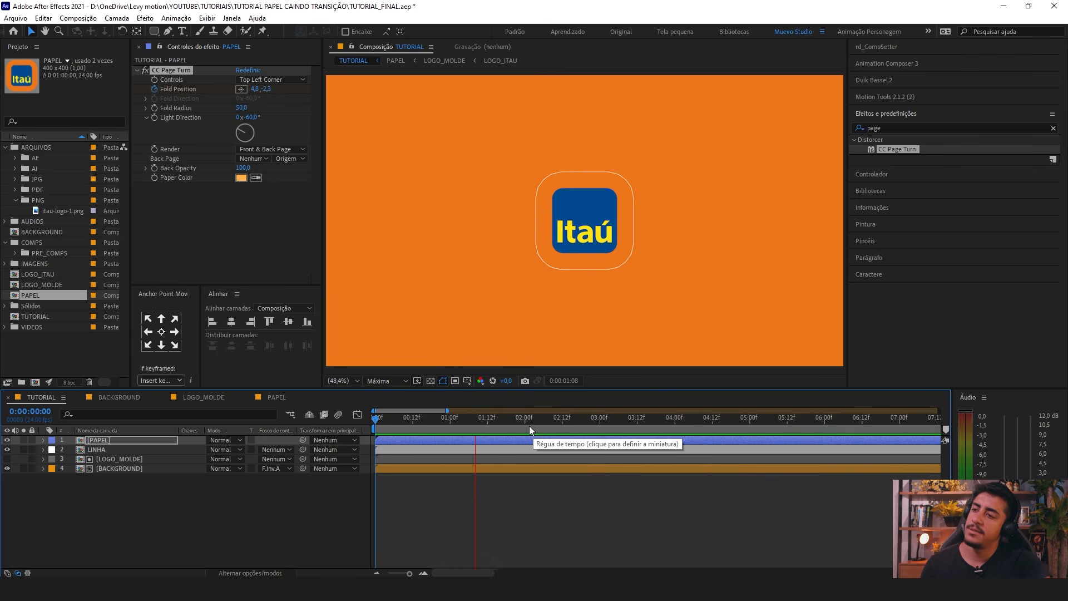
Step: Try different CC Page Turn Fold Radius values on the half-peeled paper, and set the radius back to 50
{"action": "left_click_drag", "start_coordinate": [440, 423], "coordinate": [491, 429]}
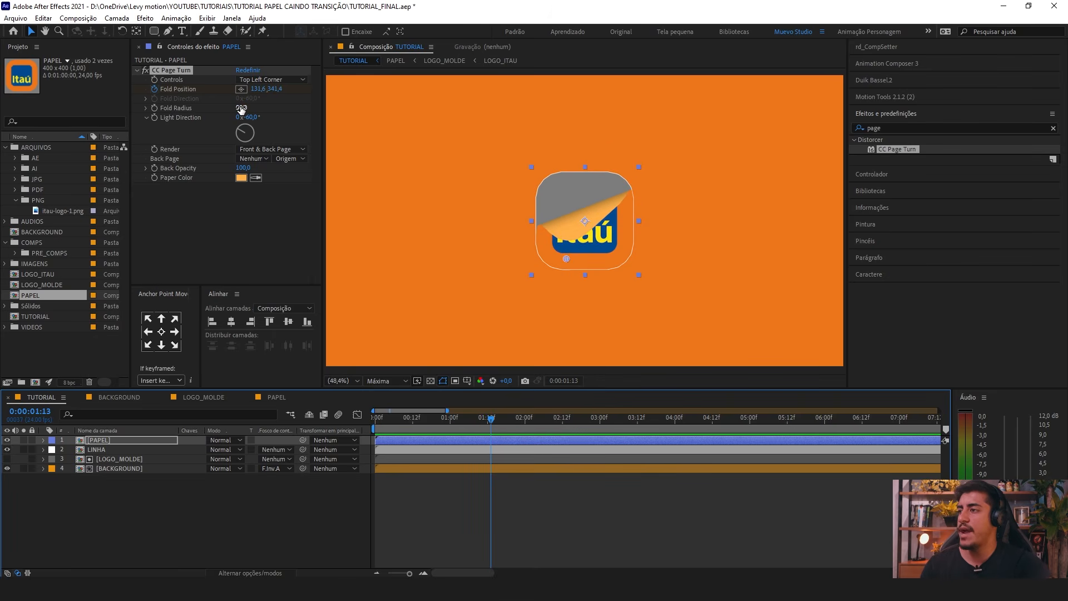
{"action": "left_click_drag", "start_coordinate": [240, 109], "coordinate": [338, 88]}
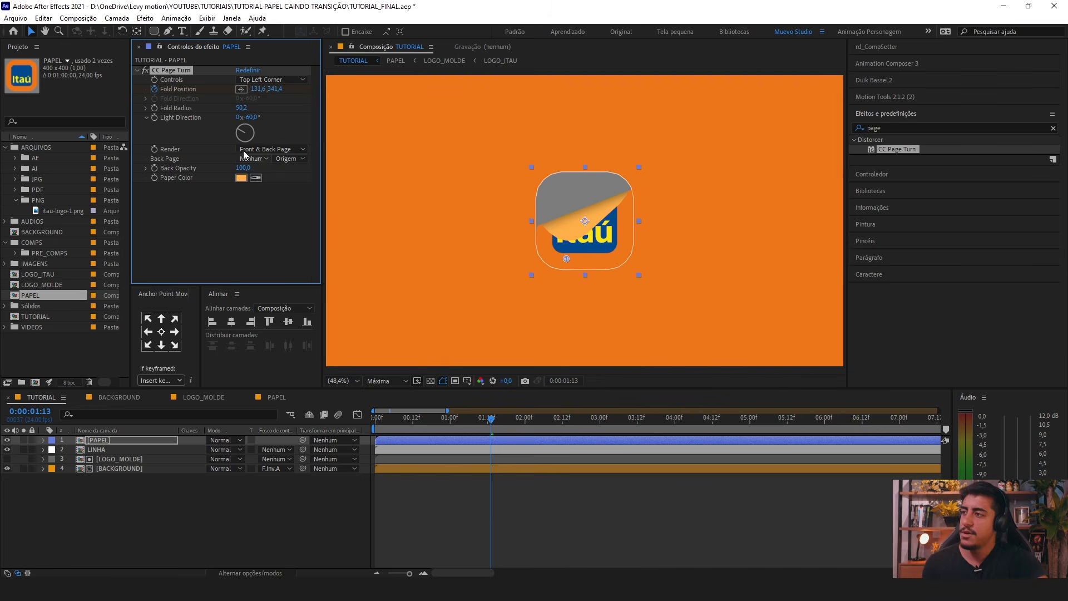
{"action": "left_click_drag", "start_coordinate": [242, 107], "coordinate": [89, 142]}
{"action": "left_click", "coordinate": [242, 108]}
{"action": "type", "text": "50"}
{"action": "key", "text": "Return"}
Step: Set CC Page Turn's Light Direction to 0x+28,0° and preview the animation from the start
{"action": "left_click_drag", "start_coordinate": [372, 424], "coordinate": [500, 426]}
{"action": "mouse_move", "coordinate": [248, 118]}
{"action": "left_mouse_down"}
{"action": "mouse_move", "coordinate": [456, 143]}
{"action": "mouse_move", "coordinate": [435, 166]}
{"action": "mouse_move", "coordinate": [460, 170]}
{"action": "mouse_move", "coordinate": [353, 171]}
{"action": "mouse_move", "coordinate": [363, 179]}
{"action": "left_mouse_up"}
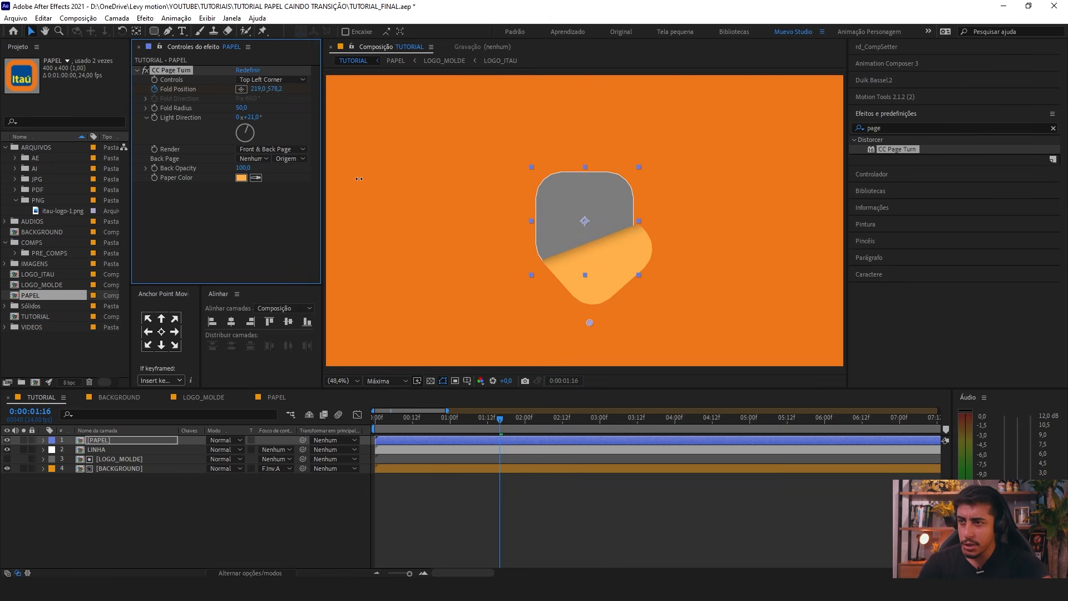
{"action": "left_click", "coordinate": [375, 420]}
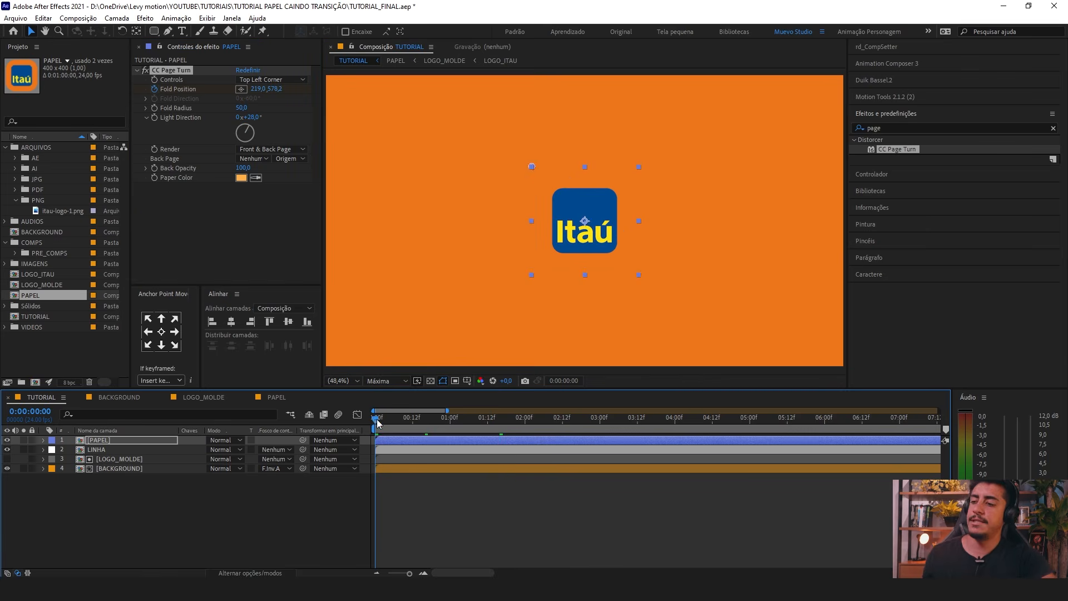
{"action": "key", "text": "space"}
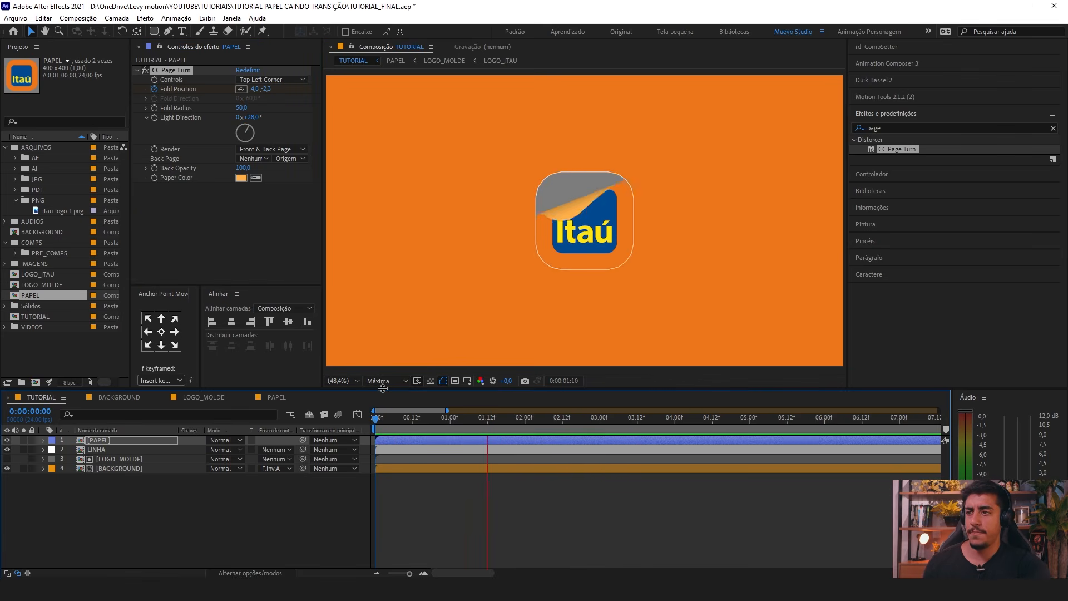
{"action": "key", "text": "space"}
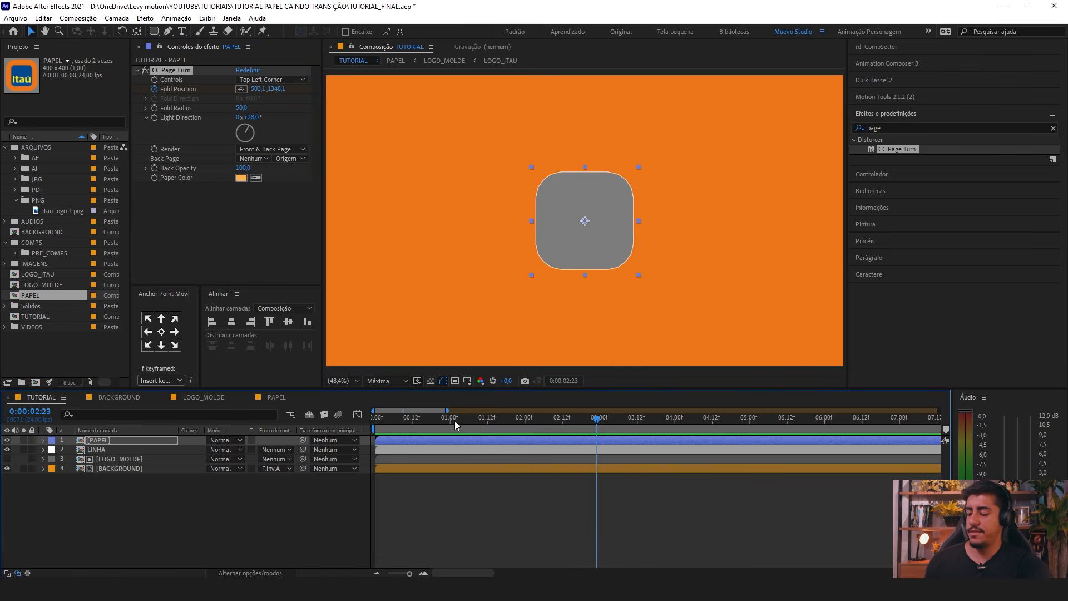
Step: Return to 0:00:00:00, examine the paper's edges around the logo up close, and fit the composition back in the viewer
{"action": "left_click", "coordinate": [41, 497]}
{"action": "left_click_drag", "start_coordinate": [378, 415], "coordinate": [270, 482]}
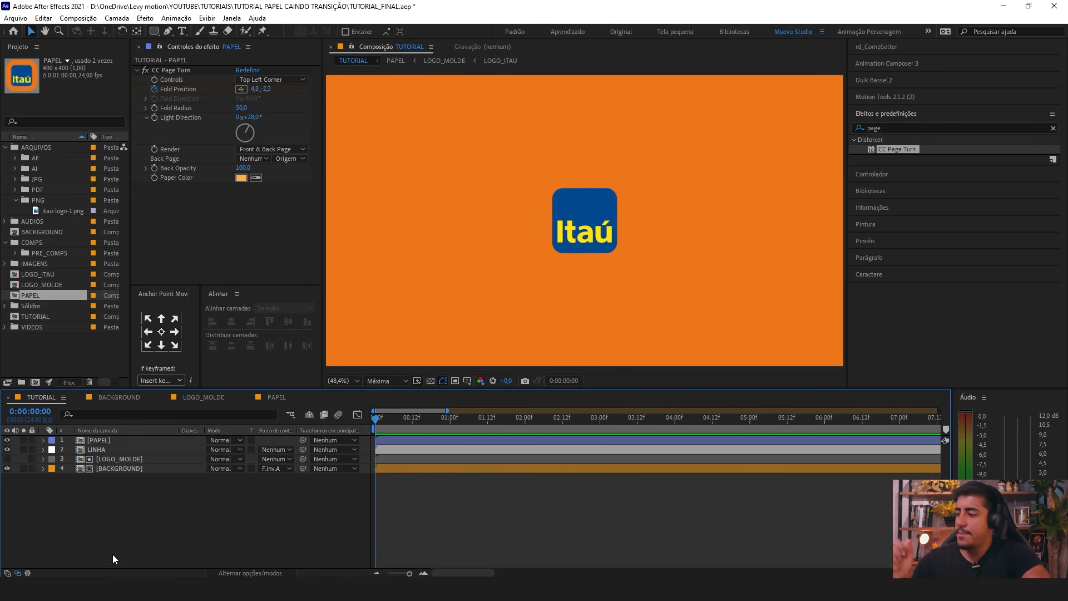
{"action": "scroll", "coordinate": [593, 214], "scroll_direction": "up", "scroll_amount": 1}
{"action": "scroll", "coordinate": [593, 214], "scroll_direction": "up", "scroll_amount": 4}
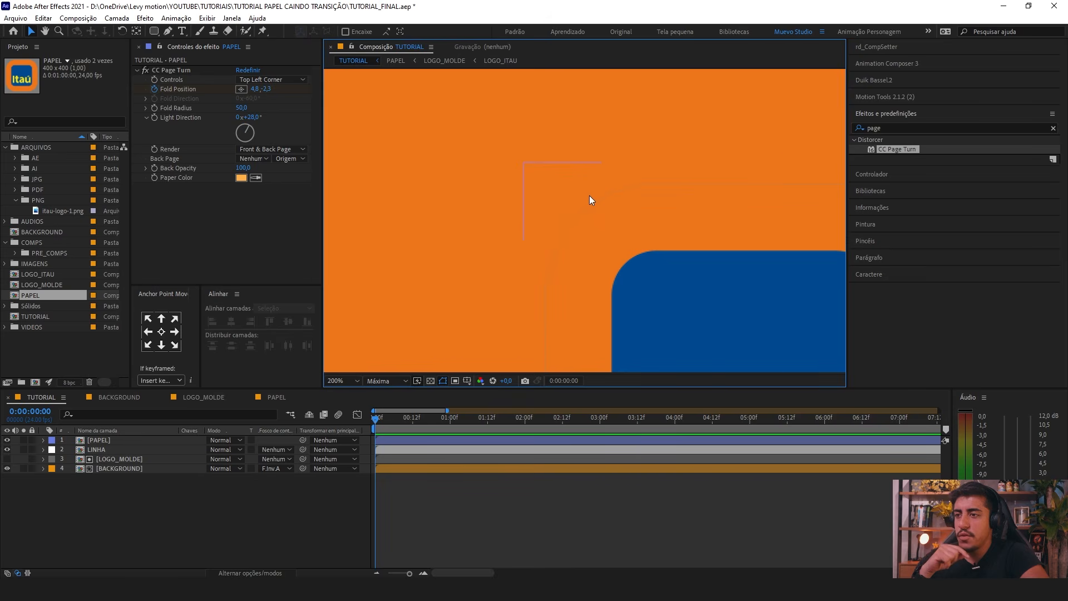
{"action": "scroll", "coordinate": [544, 191], "scroll_direction": "down", "scroll_amount": 2}
{"action": "left_click", "coordinate": [366, 509]}
{"action": "left_click_drag", "start_coordinate": [514, 227], "coordinate": [543, 249]}
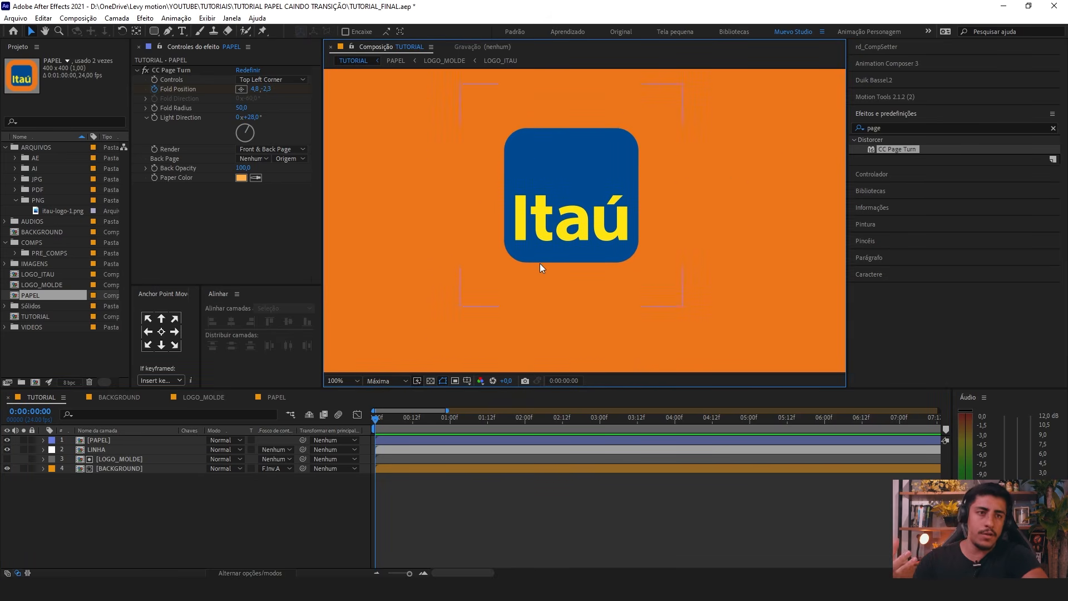
{"action": "left_click", "coordinate": [119, 468]}
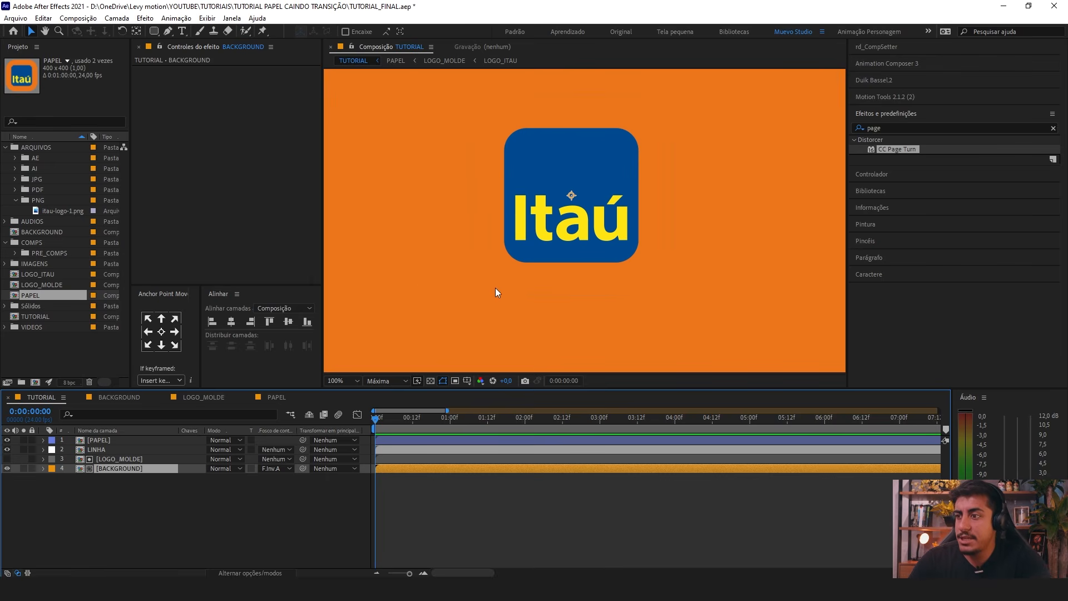
{"action": "left_click", "coordinate": [356, 380]}
{"action": "left_click", "coordinate": [360, 188]}
{"action": "left_click", "coordinate": [239, 532]}
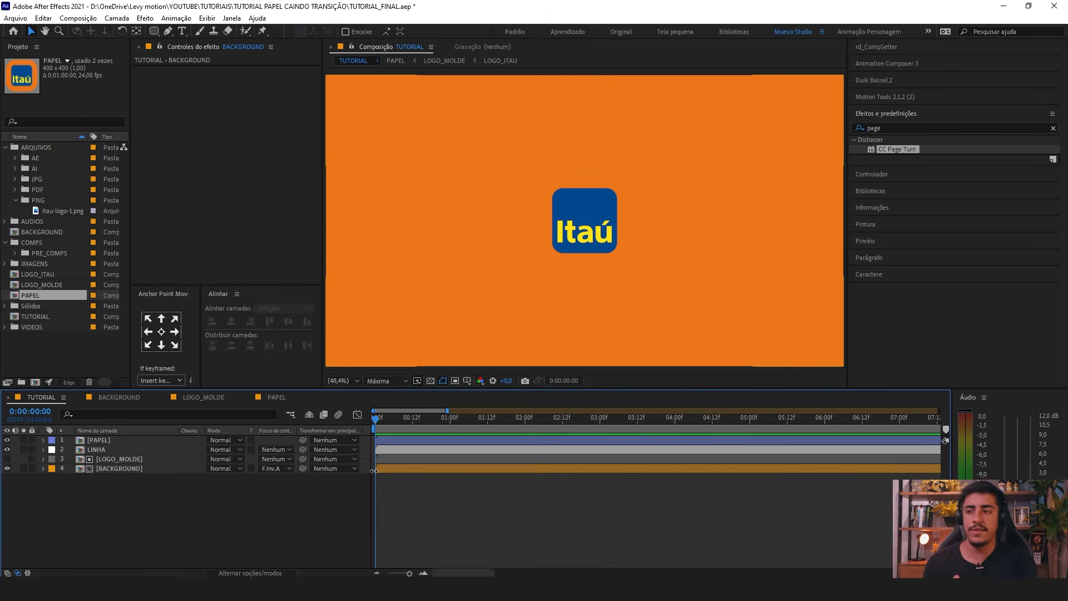
Step: Show the keyframed properties of PAPEL and LINHA, and remove the Mask Path animation from LINHA
{"action": "left_click", "coordinate": [156, 440]}
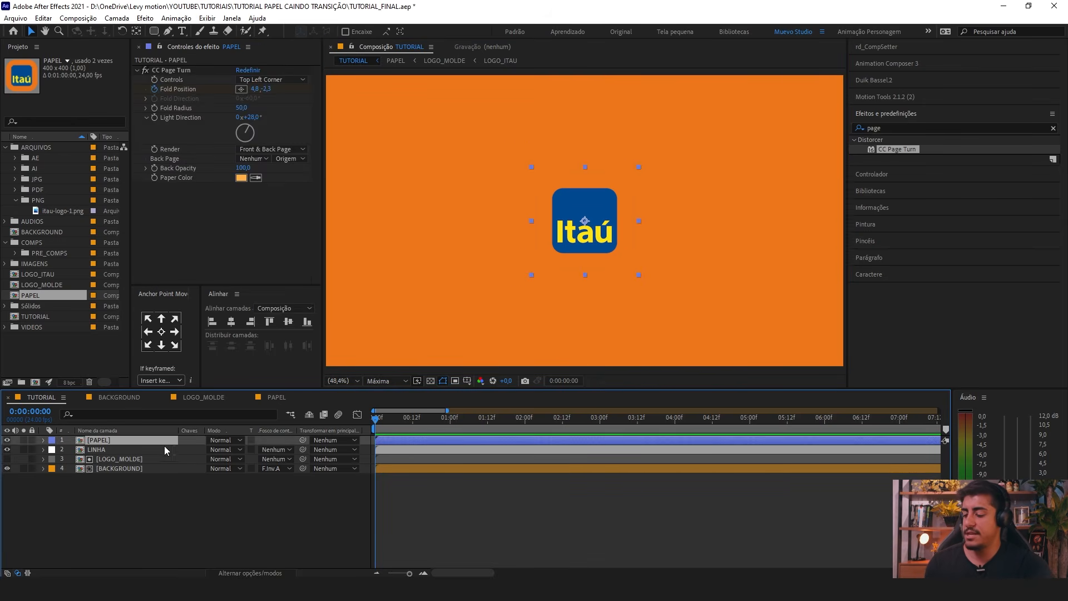
{"action": "key", "text": "u"}
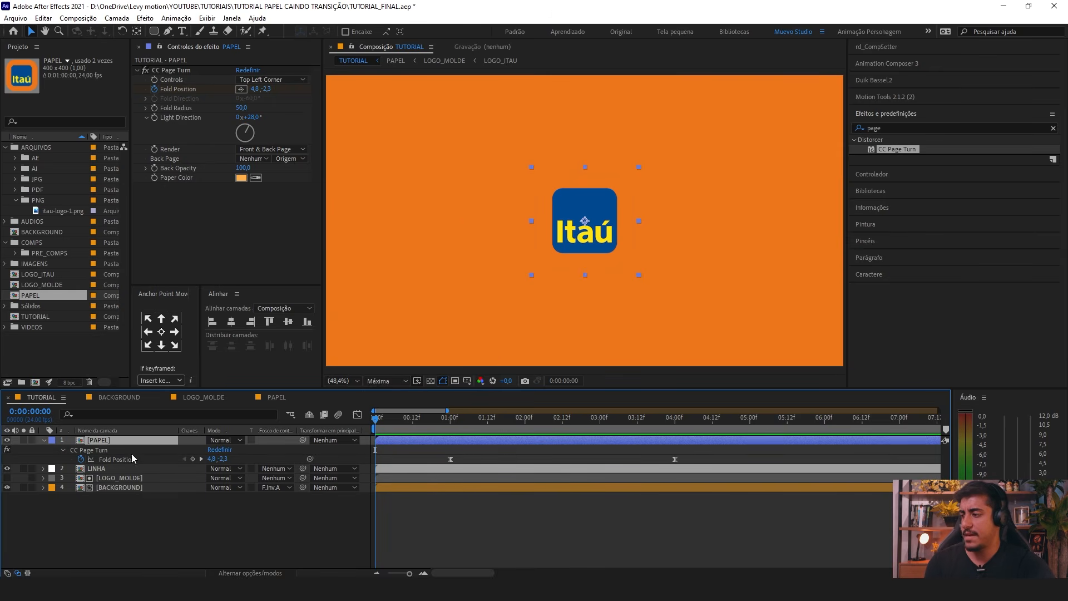
{"action": "left_click", "coordinate": [109, 469]}
{"action": "key", "text": "u"}
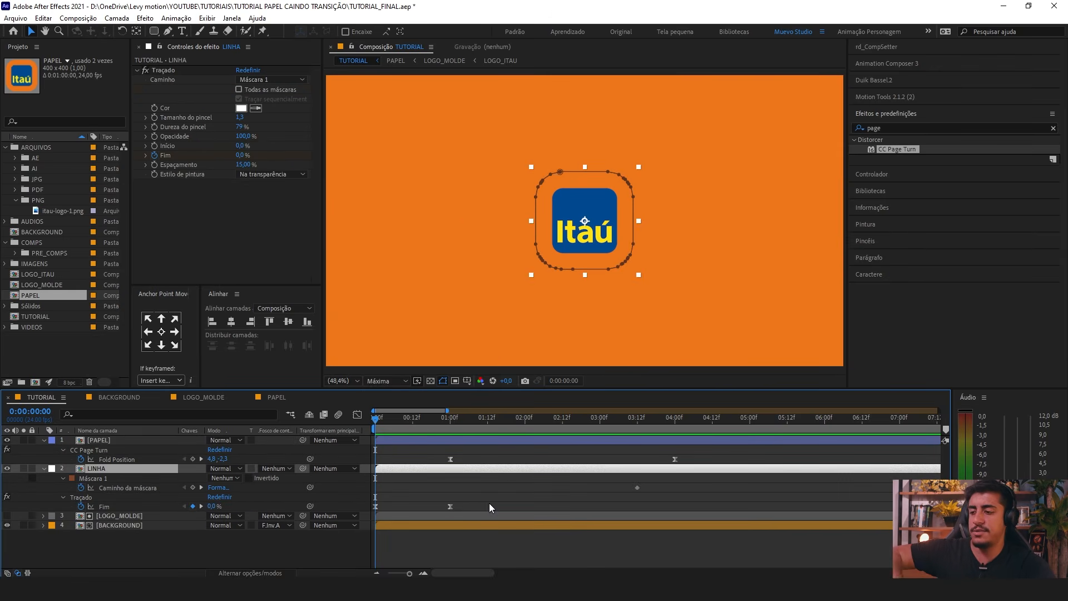
{"action": "left_click", "coordinate": [97, 479]}
{"action": "left_click", "coordinate": [82, 489]}
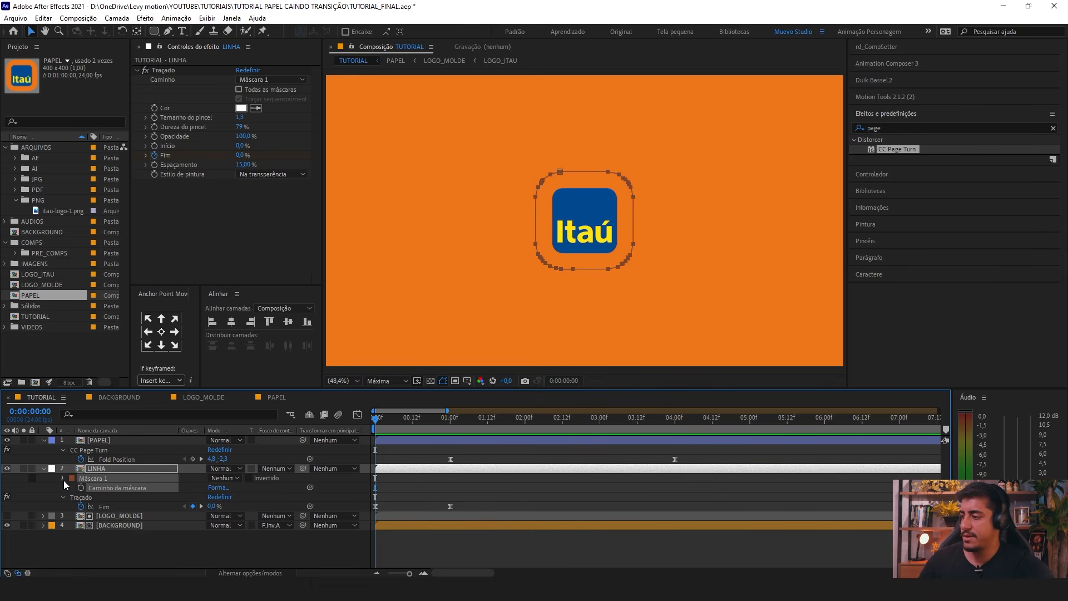
{"action": "left_click", "coordinate": [63, 479]}
{"action": "key", "text": "Delete"}
Step: Shift both Fold Position keyframes of PAPEL earlier so the peel starts before LINHA's stroke finishes, and preview from the start
{"action": "left_click_drag", "start_coordinate": [466, 484], "coordinate": [349, 498]}
{"action": "left_click_drag", "start_coordinate": [392, 421], "coordinate": [697, 463]}
{"action": "mouse_move", "coordinate": [452, 426]}
{"action": "left_mouse_down"}
{"action": "mouse_move", "coordinate": [526, 425]}
{"action": "mouse_move", "coordinate": [429, 428]}
{"action": "mouse_move", "coordinate": [452, 429]}
{"action": "left_mouse_up"}
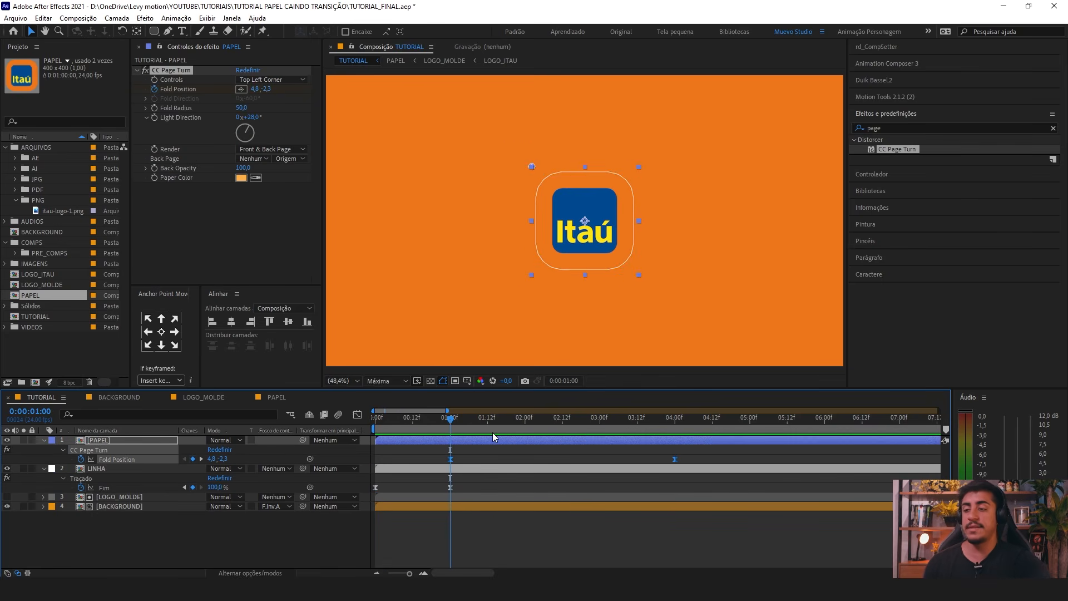
{"action": "mouse_move", "coordinate": [452, 421]}
{"action": "left_mouse_down"}
{"action": "mouse_move", "coordinate": [370, 424]}
{"action": "mouse_move", "coordinate": [476, 424]}
{"action": "mouse_move", "coordinate": [450, 426]}
{"action": "left_mouse_up"}
{"action": "left_click", "coordinate": [450, 487]}
{"action": "left_click_drag", "start_coordinate": [700, 463], "coordinate": [427, 460]}
{"action": "left_click", "coordinate": [389, 425]}
{"action": "left_click_drag", "start_coordinate": [390, 425], "coordinate": [301, 439]}
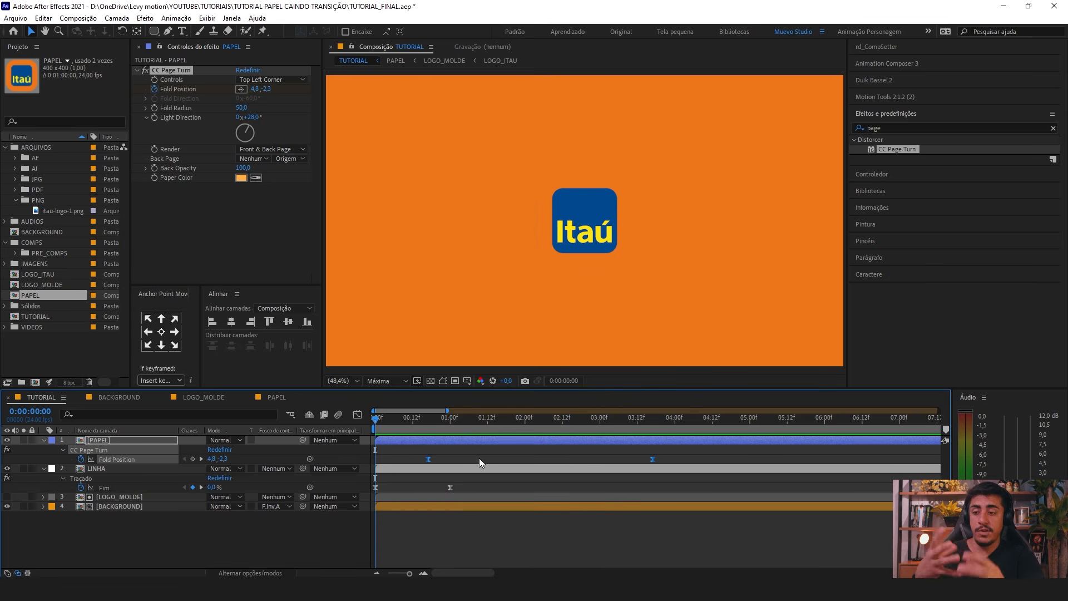
{"action": "key", "text": "space"}
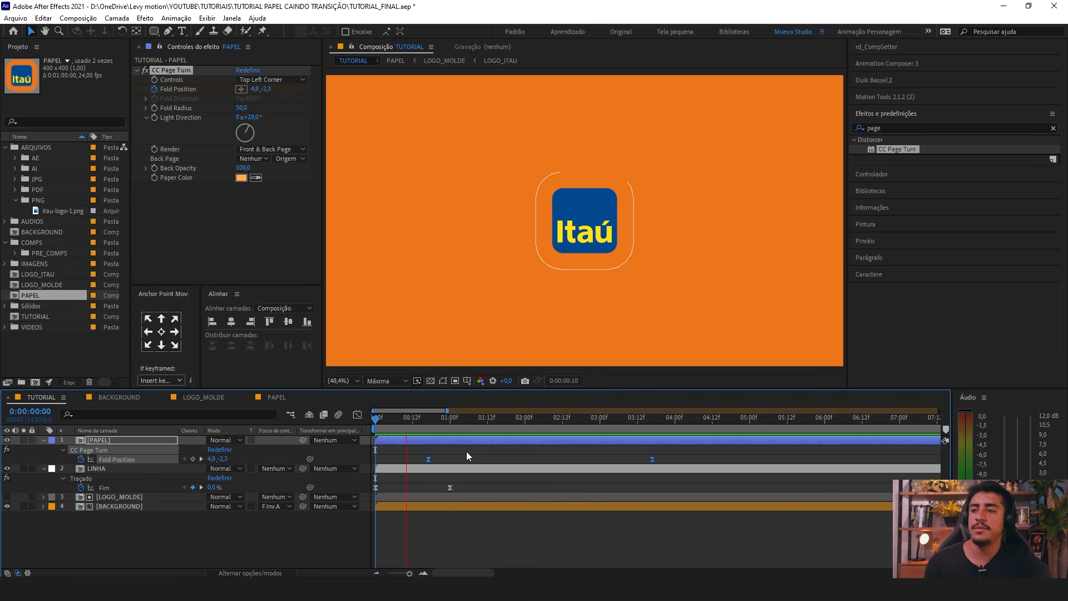
Step: Move PAPEL's last Fold Position keyframe earlier to about 0:00:03:12 and preview the animation from the start
{"action": "left_click", "coordinate": [428, 423]}
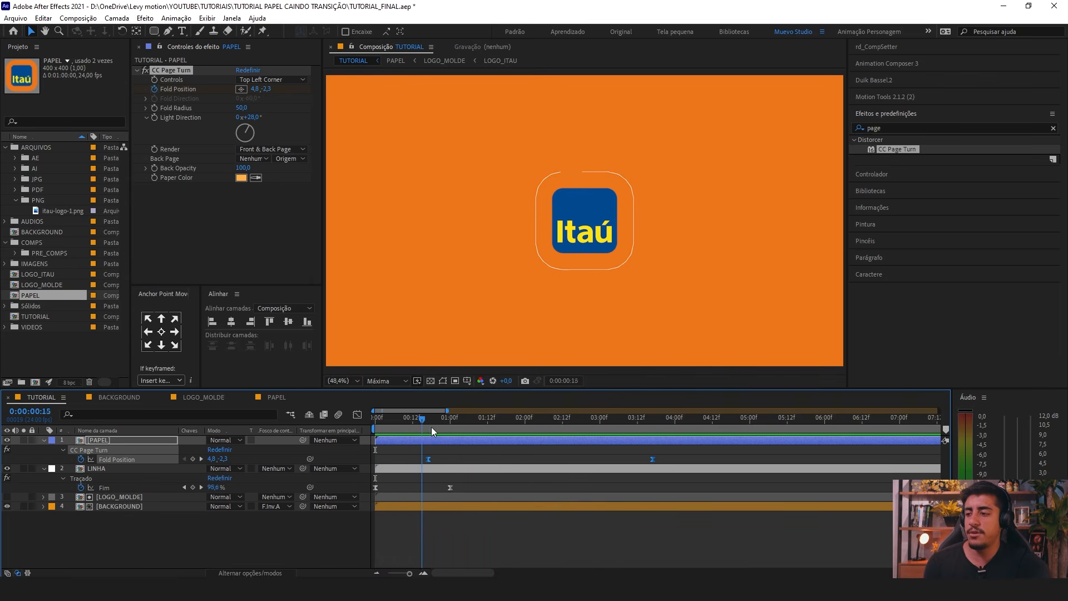
{"action": "left_click", "coordinate": [696, 458]}
{"action": "left_click_drag", "start_coordinate": [652, 459], "coordinate": [637, 459]}
{"action": "key", "text": "Home"}
{"action": "key", "text": "space"}
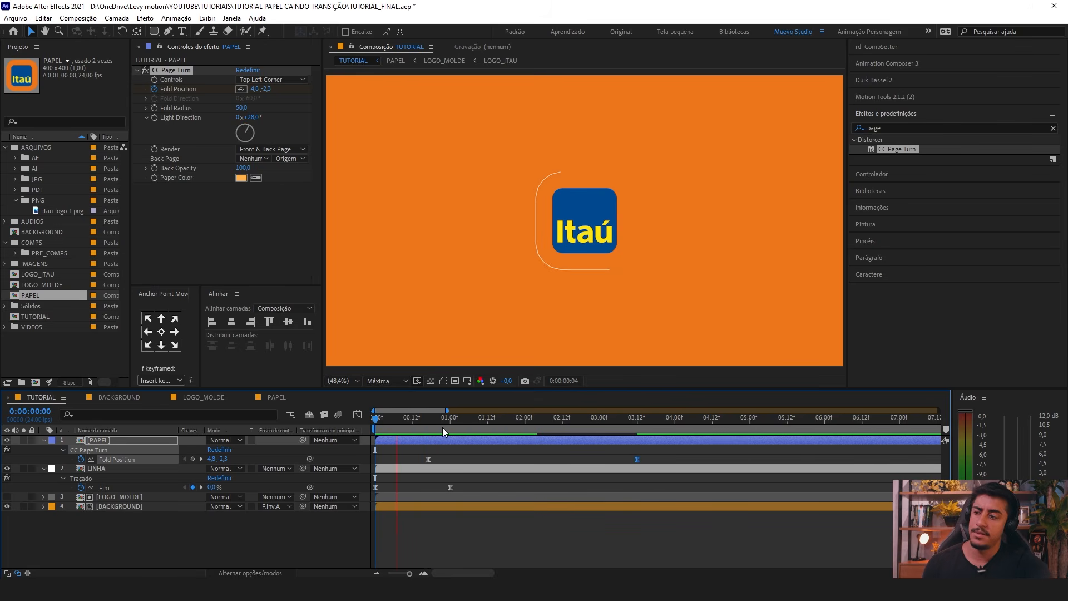
{"action": "key", "text": "space"}
Step: Split the LOGO_MOLDE and BACKGROUND layers together at 0:00:00:22
{"action": "mouse_move", "coordinate": [415, 425]}
{"action": "left_mouse_down"}
{"action": "mouse_move", "coordinate": [356, 424]}
{"action": "mouse_move", "coordinate": [452, 429]}
{"action": "mouse_move", "coordinate": [404, 421]}
{"action": "left_mouse_up"}
{"action": "scroll", "coordinate": [603, 175], "scroll_direction": "up", "scroll_amount": 2}
{"action": "left_click_drag", "start_coordinate": [603, 176], "coordinate": [587, 197]}
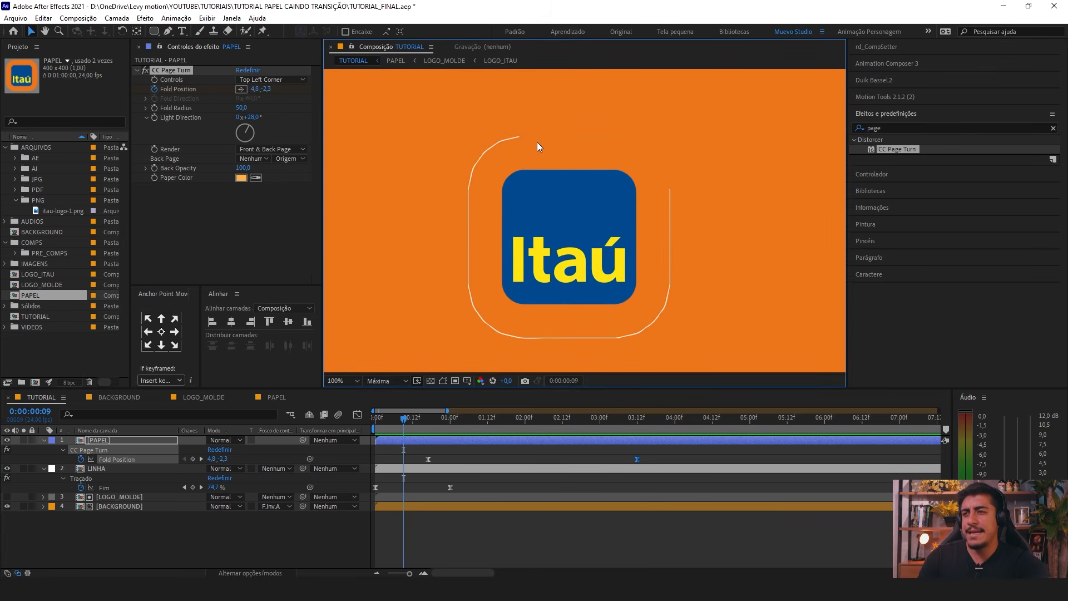
{"action": "left_click", "coordinate": [356, 381]}
{"action": "left_click", "coordinate": [386, 198]}
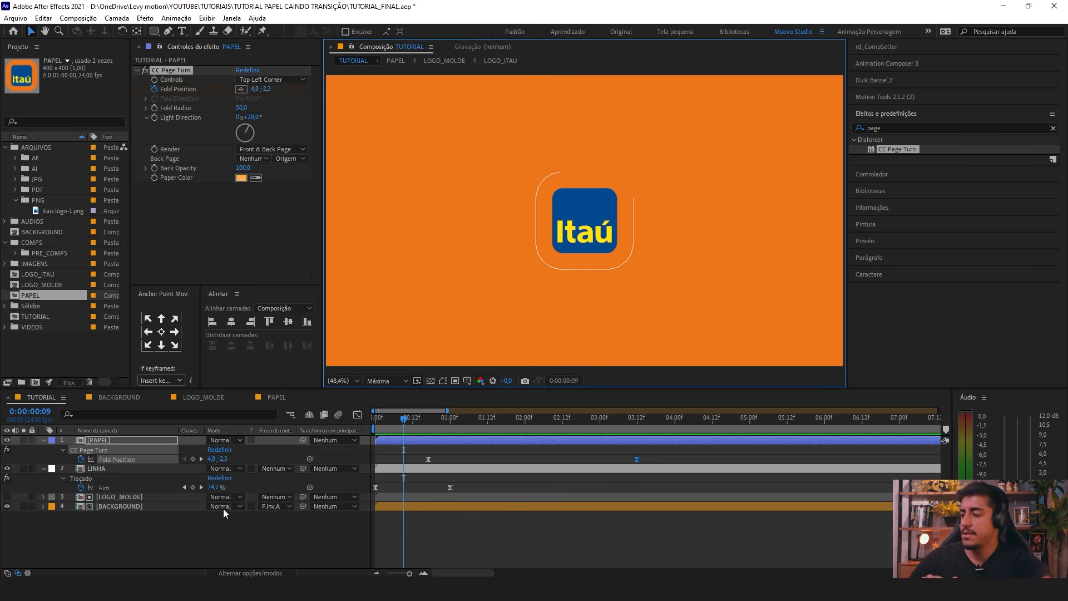
{"action": "left_click", "coordinate": [115, 506], "text": "ctrl"}
{"action": "left_click", "coordinate": [117, 498], "text": "ctrl"}
{"action": "left_click_drag", "start_coordinate": [107, 526], "coordinate": [112, 499]}
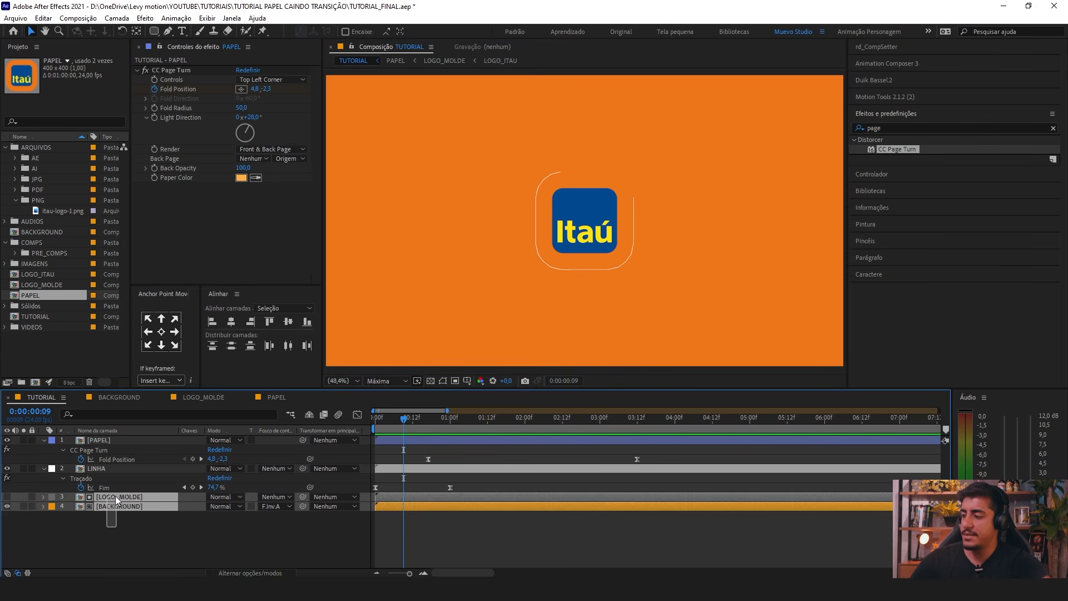
{"action": "left_click_drag", "start_coordinate": [400, 417], "coordinate": [443, 429]}
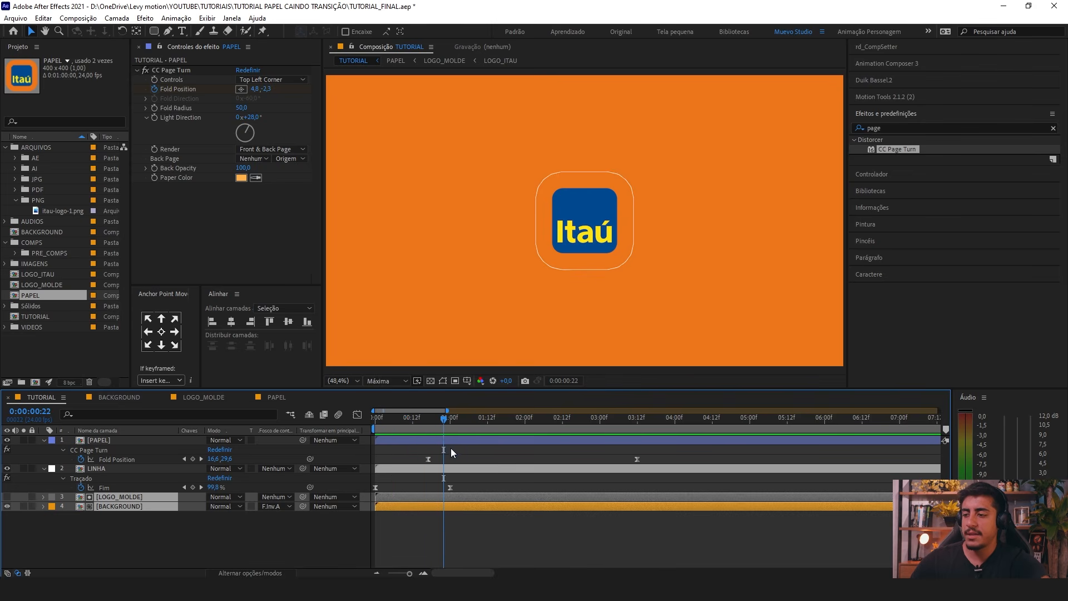
{"action": "left_click_drag", "start_coordinate": [118, 530], "coordinate": [125, 499]}
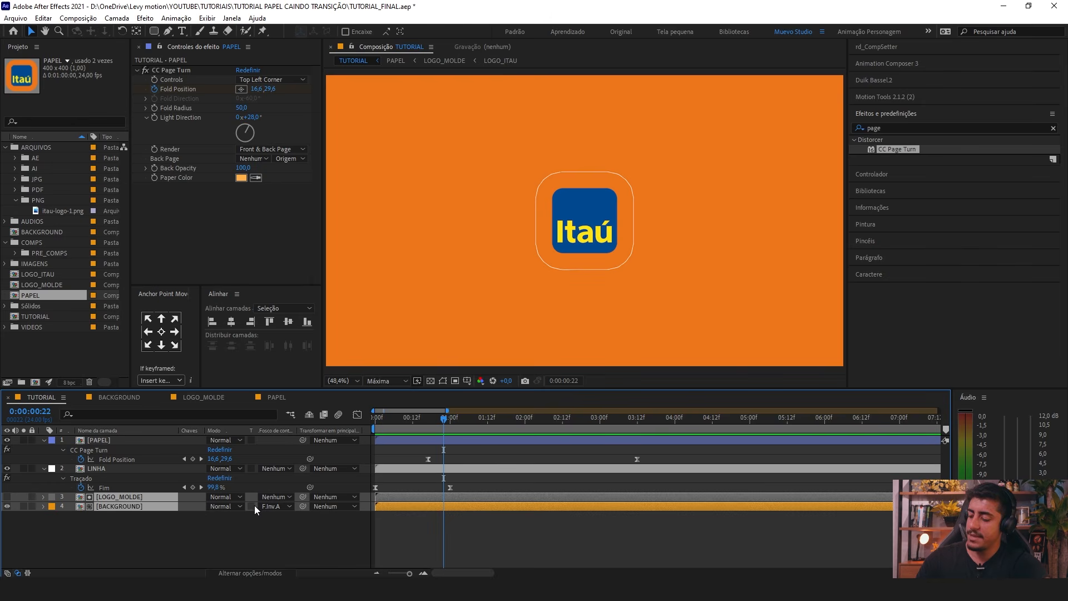
{"action": "key", "text": "ctrl+shift+d"}
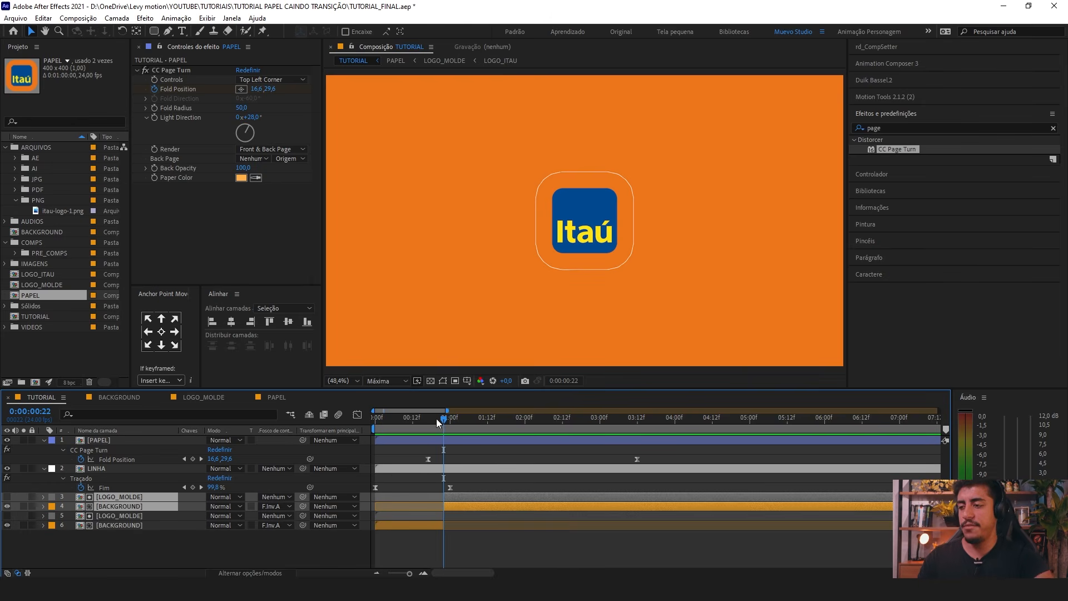
Step: Show the transparency grid and remove the track matte from the BACKGROUND segment before the cut
{"action": "left_click_drag", "start_coordinate": [432, 415], "coordinate": [408, 425]}
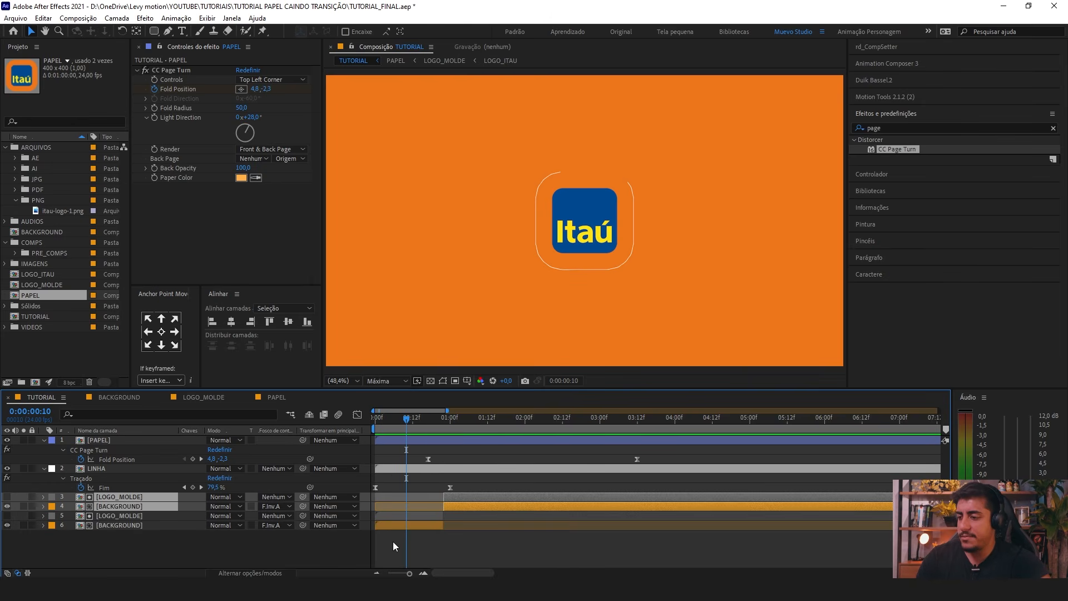
{"action": "left_click", "coordinate": [188, 525]}
{"action": "key", "text": "/"}
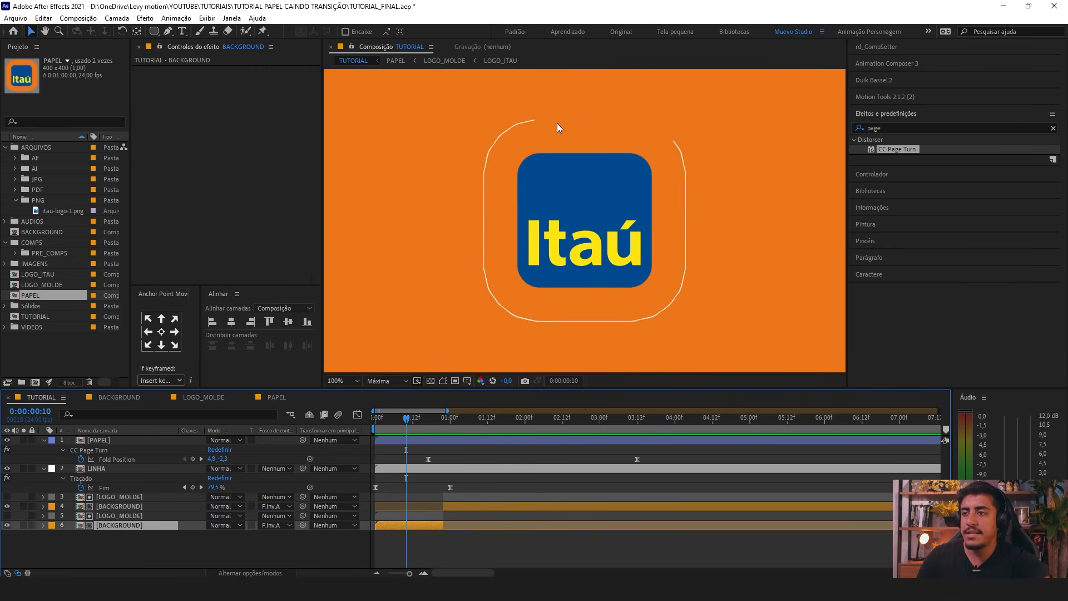
{"action": "left_click", "coordinate": [430, 381]}
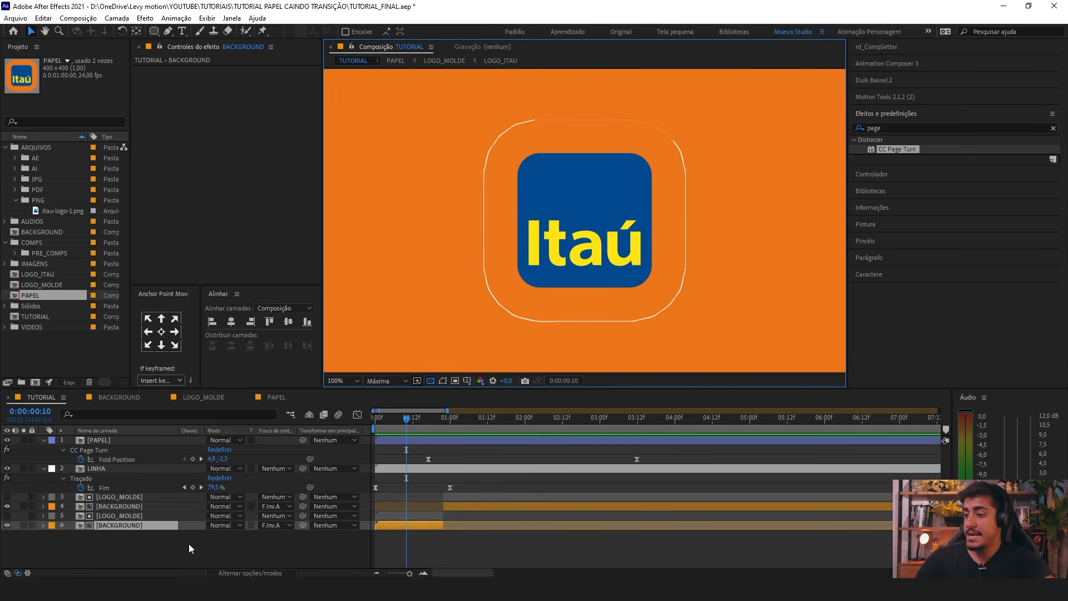
{"action": "left_click", "coordinate": [276, 525]}
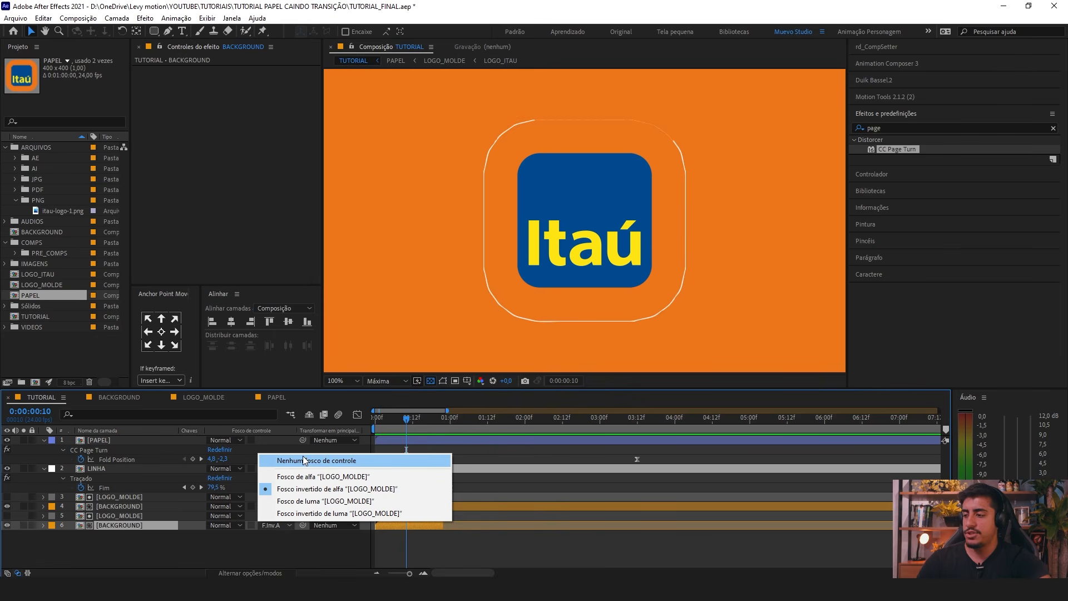
{"action": "left_click", "coordinate": [272, 461]}
Step: Solo the two BACKGROUND segments to check the cut at 0:00:00:22, and turn their solo off
{"action": "left_click", "coordinate": [24, 525]}
{"action": "left_click", "coordinate": [339, 381]}
{"action": "left_click", "coordinate": [372, 196]}
{"action": "left_click_drag", "start_coordinate": [385, 418], "coordinate": [443, 439]}
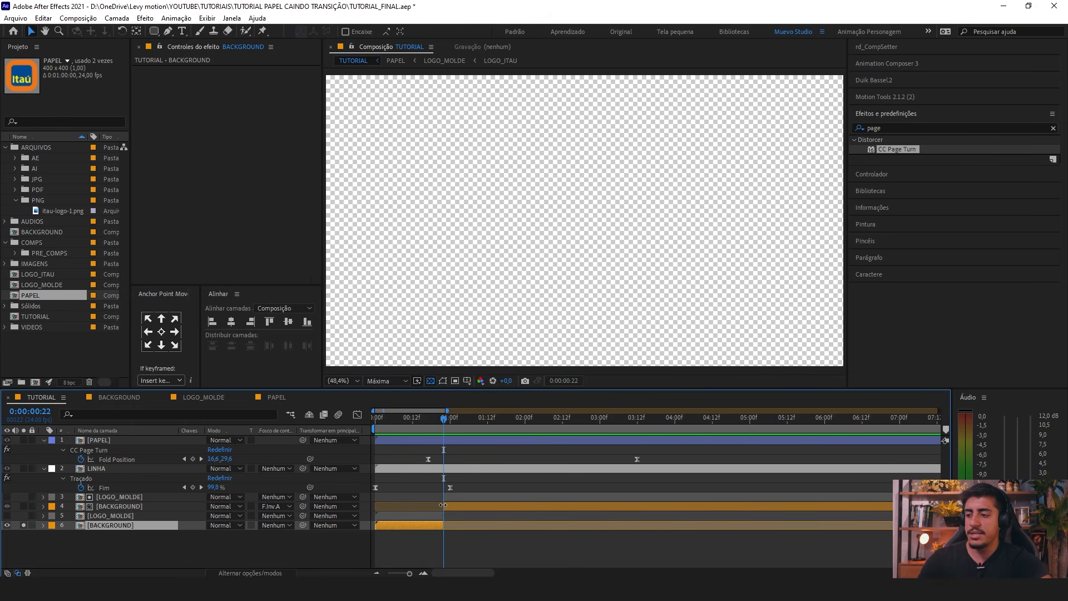
{"action": "left_click", "coordinate": [23, 507]}
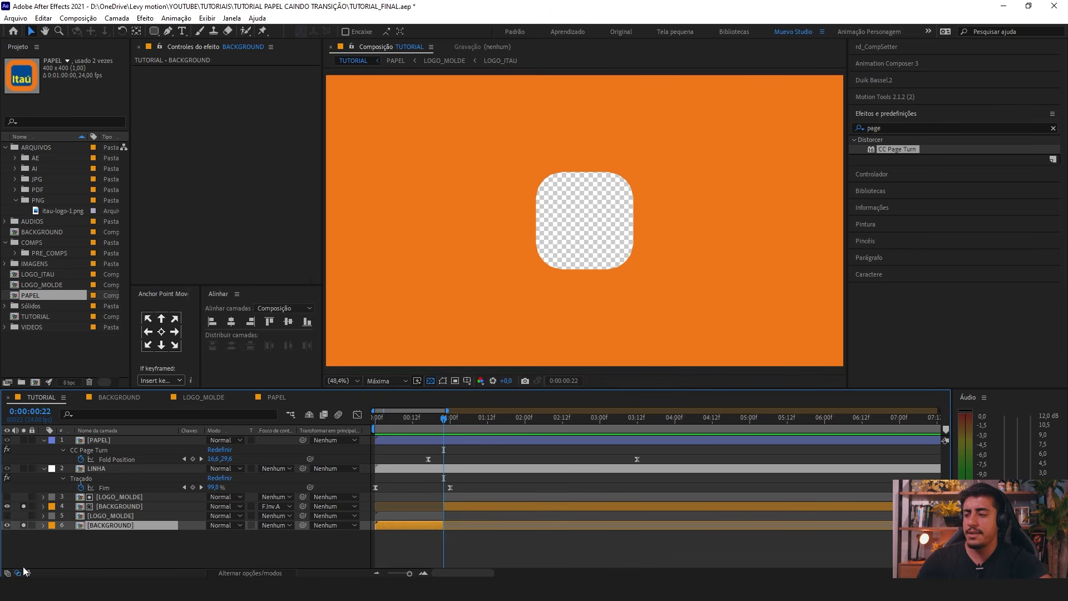
{"action": "left_click", "coordinate": [24, 517]}
{"action": "key", "text": "F2"}
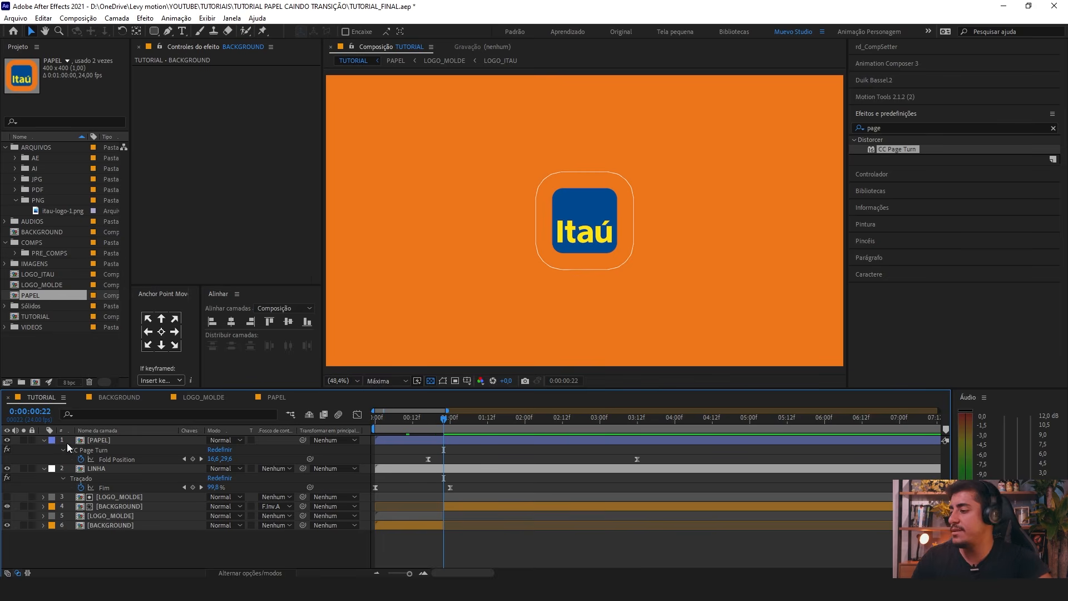
Step: Preview the transition from the start and check the peeling paper at 0:00:01:03
{"action": "key", "text": "Home"}
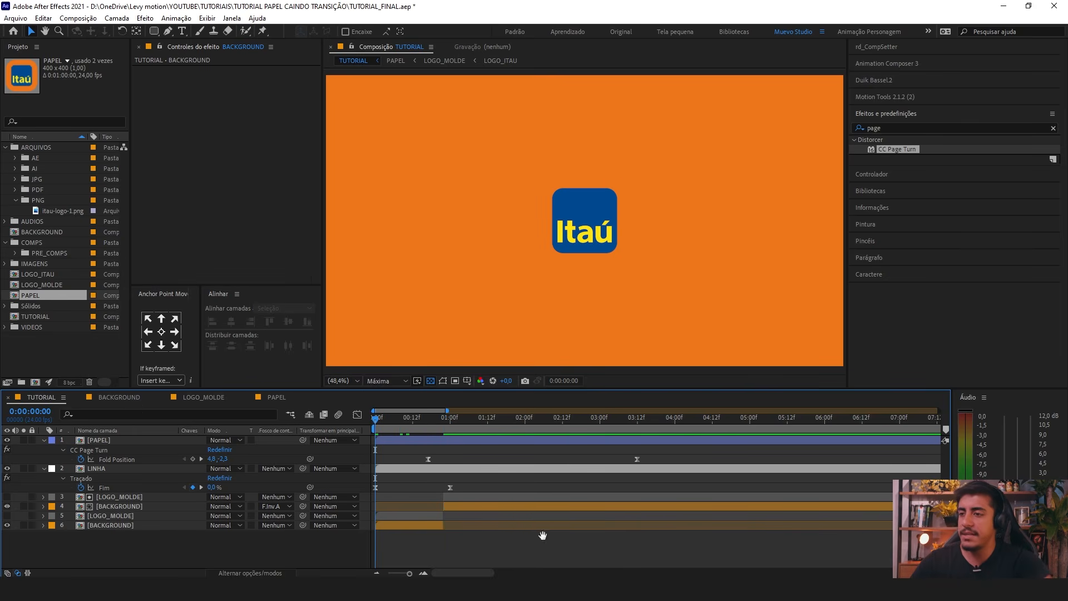
{"action": "key", "text": "space"}
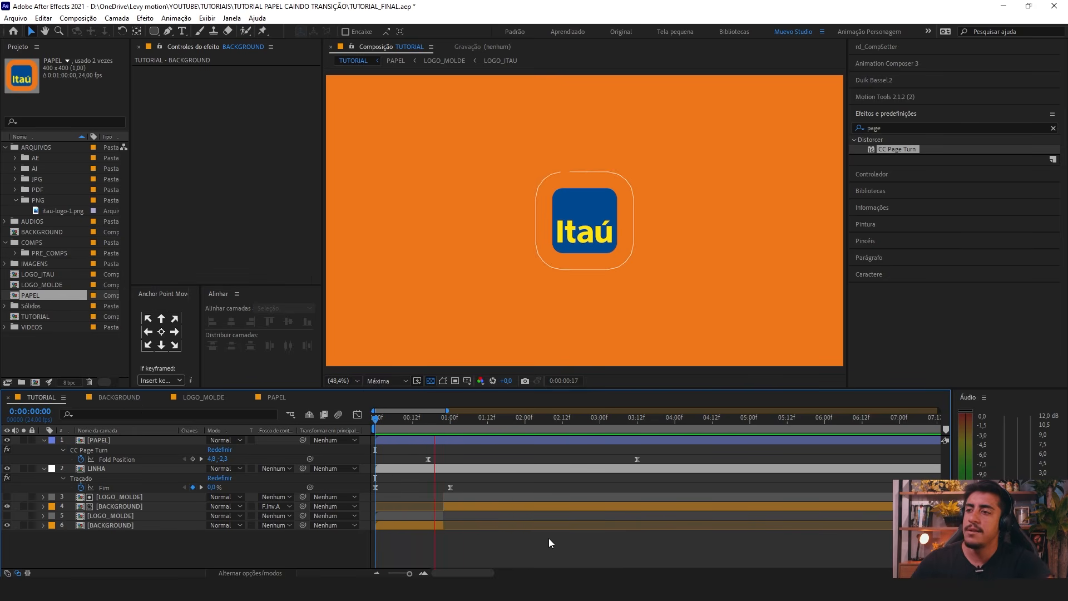
{"action": "mouse_move", "coordinate": [451, 431]}
{"action": "left_mouse_down"}
{"action": "mouse_move", "coordinate": [417, 426]}
{"action": "mouse_move", "coordinate": [459, 426]}
{"action": "left_mouse_up"}
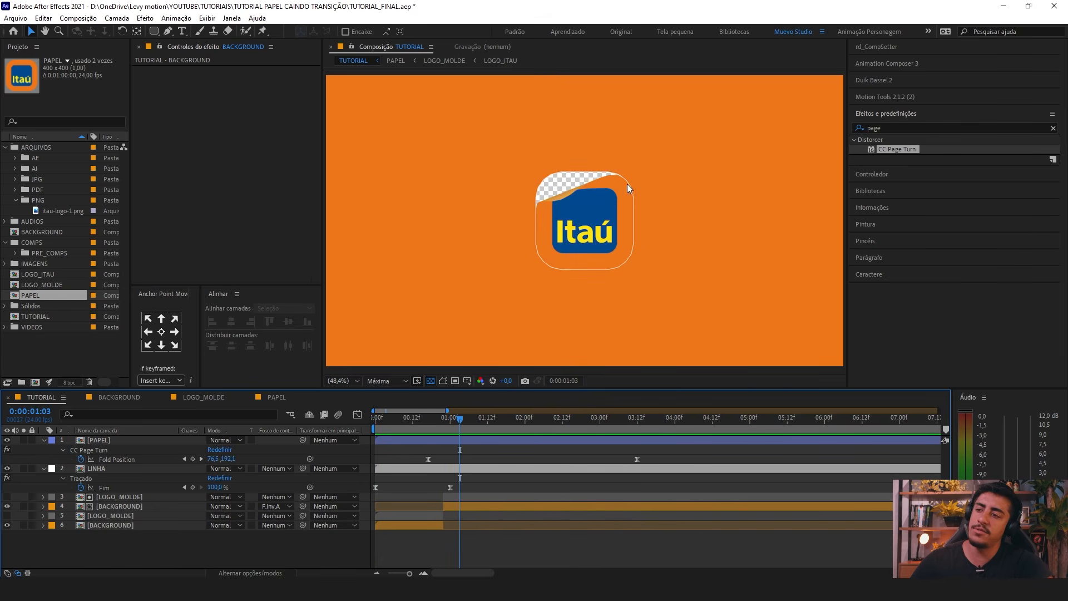
{"action": "key", "text": "Home"}
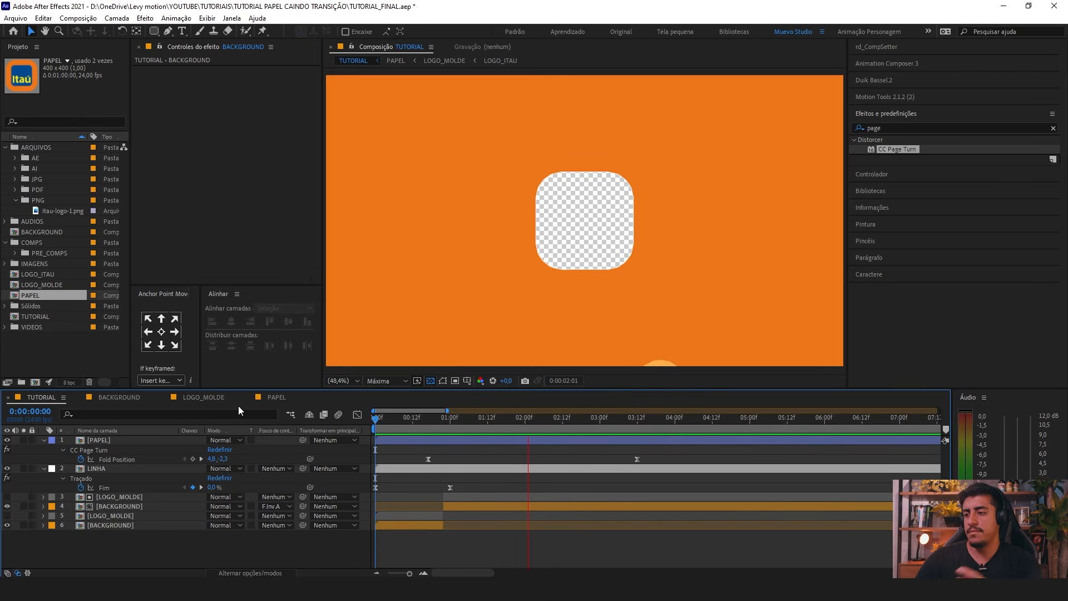
Step: Collapse the layer properties, show the layer switches, and add a null object named CONTROLE GERAL
{"action": "key", "text": "u"}
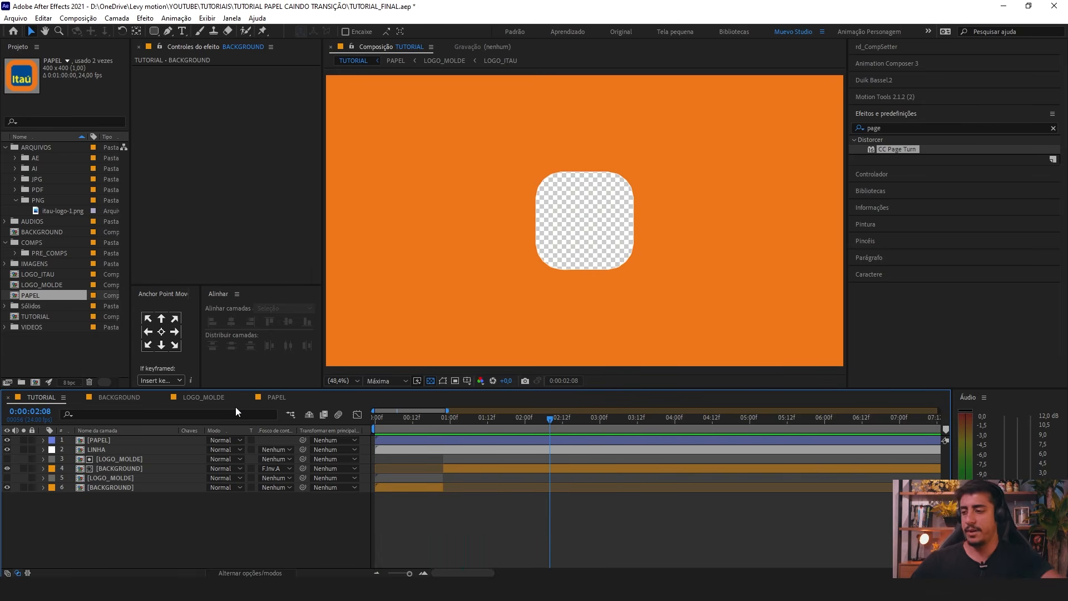
{"action": "left_click", "coordinate": [250, 573]}
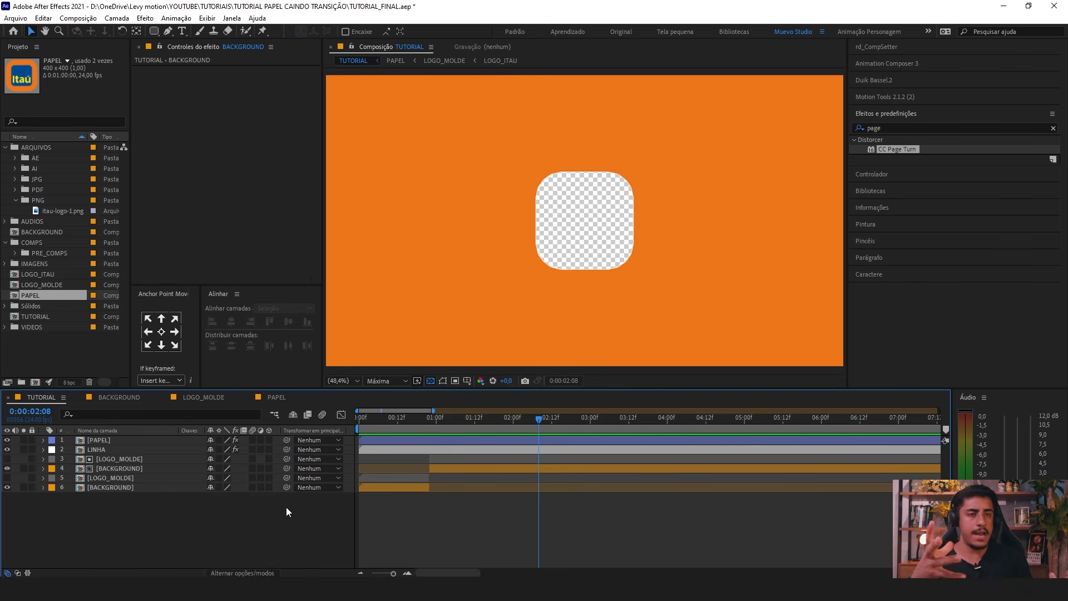
{"action": "left_click_drag", "start_coordinate": [358, 419], "coordinate": [410, 419]}
{"action": "right_click", "coordinate": [97, 517]}
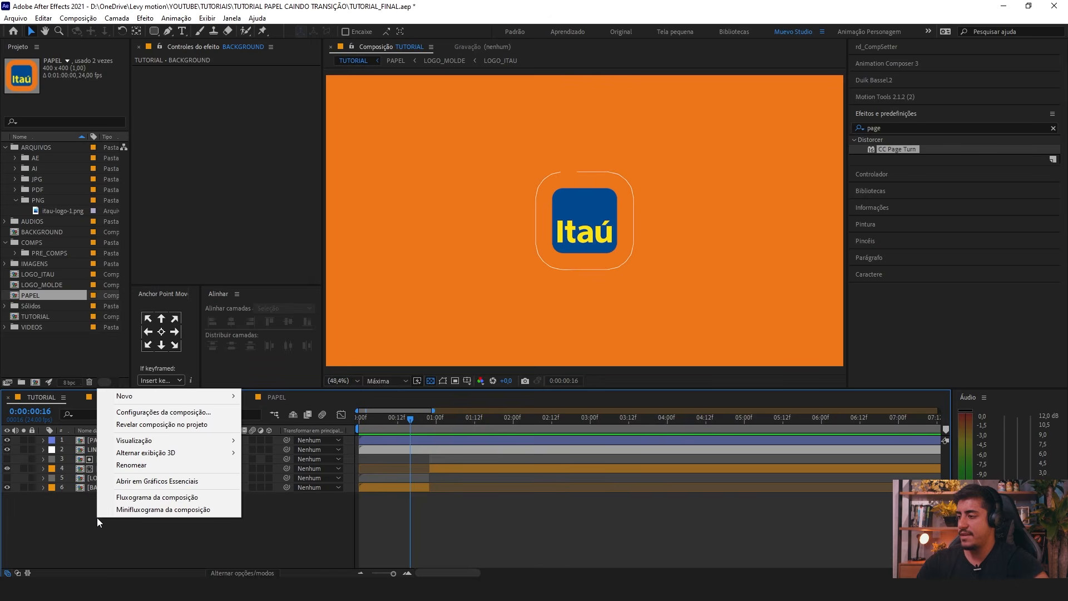
{"action": "mouse_move", "coordinate": [144, 399]}
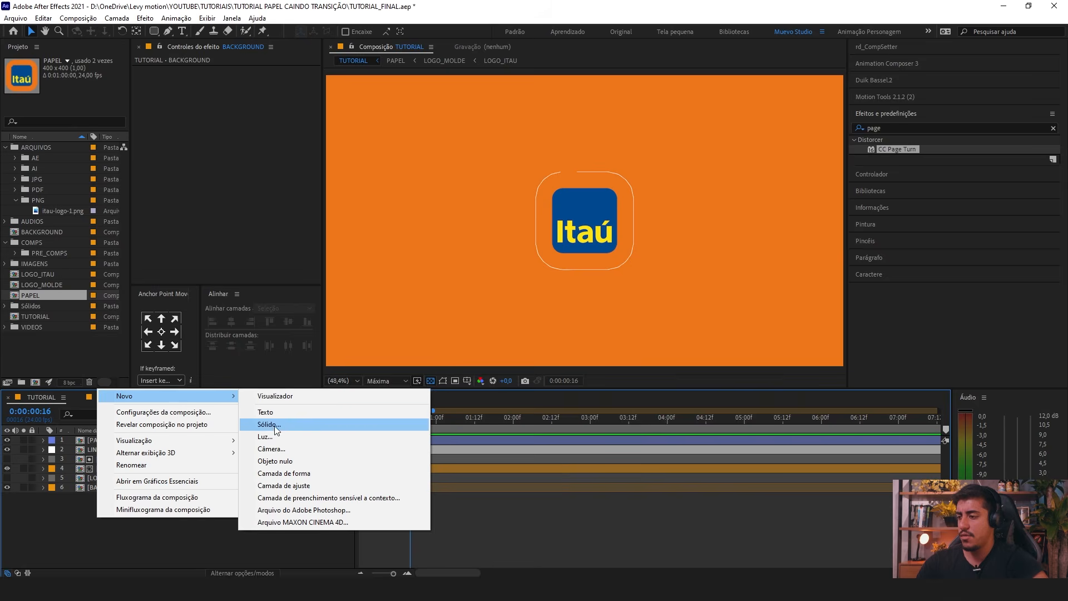
{"action": "left_click", "coordinate": [275, 461]}
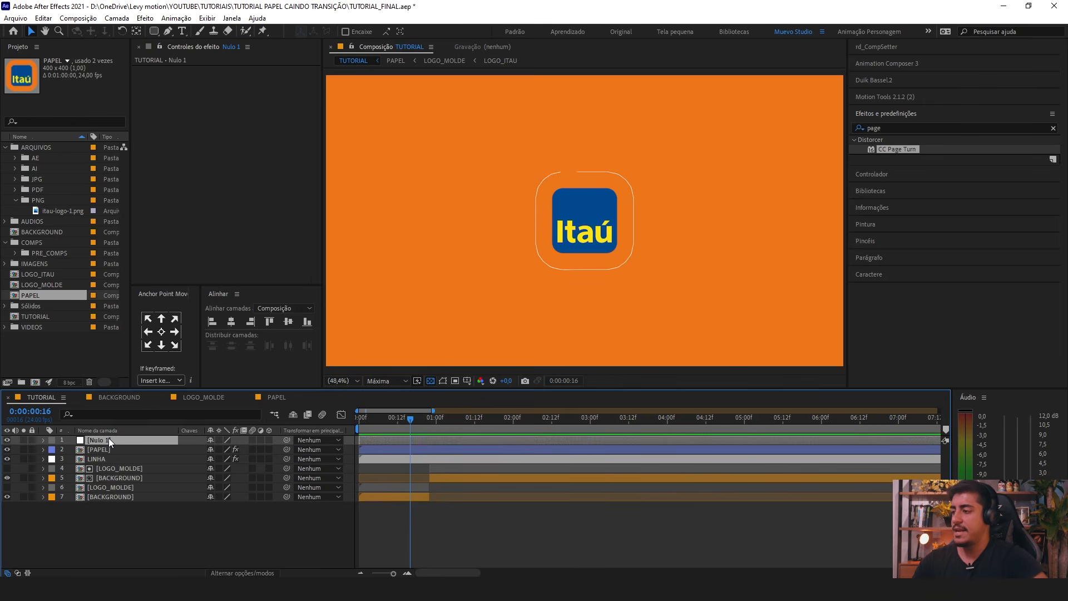
{"action": "key", "text": "Return"}
{"action": "type", "text": "CONTROLE GERAL"}
{"action": "key", "text": "Return"}
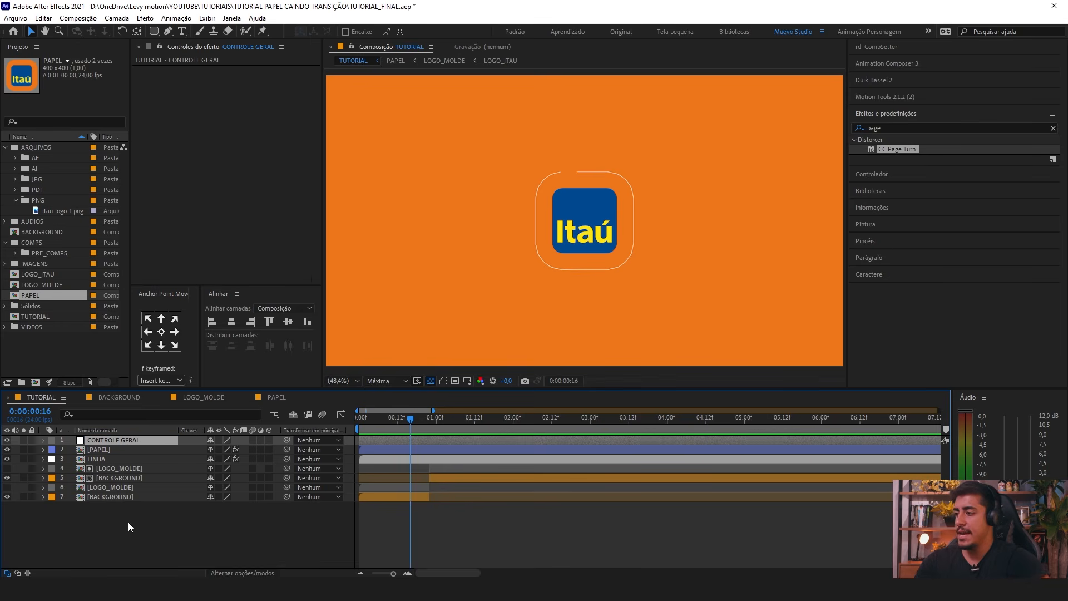
Step: Parent all the other layers to CONTROLE GERAL and give the null a red label
{"action": "left_click_drag", "start_coordinate": [128, 522], "coordinate": [113, 452]}
{"action": "left_click_drag", "start_coordinate": [143, 523], "coordinate": [131, 451]}
{"action": "left_click_drag", "start_coordinate": [287, 450], "coordinate": [135, 441]}
{"action": "left_click", "coordinate": [51, 440]}
{"action": "left_click", "coordinate": [71, 436]}
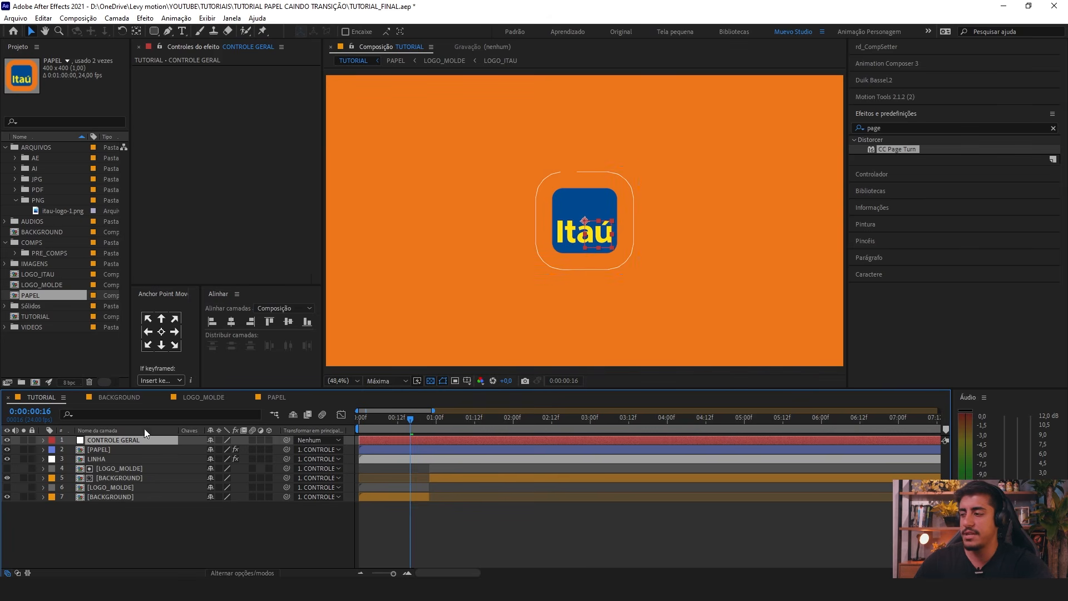
Step: Test the parenting by moving the CONTROLE GERAL null in the composition, and undo the move
{"action": "left_click_drag", "start_coordinate": [110, 523], "coordinate": [92, 449]}
{"action": "left_click", "coordinate": [100, 440]}
{"action": "left_click_drag", "start_coordinate": [607, 236], "coordinate": [575, 229]}
{"action": "key", "text": "ctrl+z"}
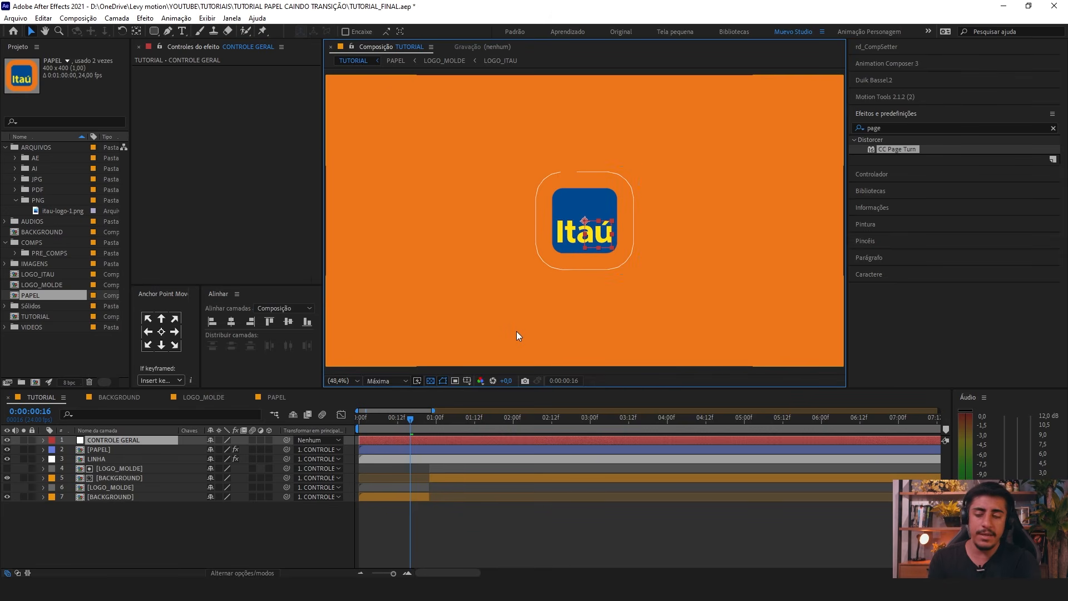
Step: Test scaling the CONTROLE GERAL null up at 0:00:01:00, and undo the scale change
{"action": "left_click_drag", "start_coordinate": [413, 429], "coordinate": [435, 446]}
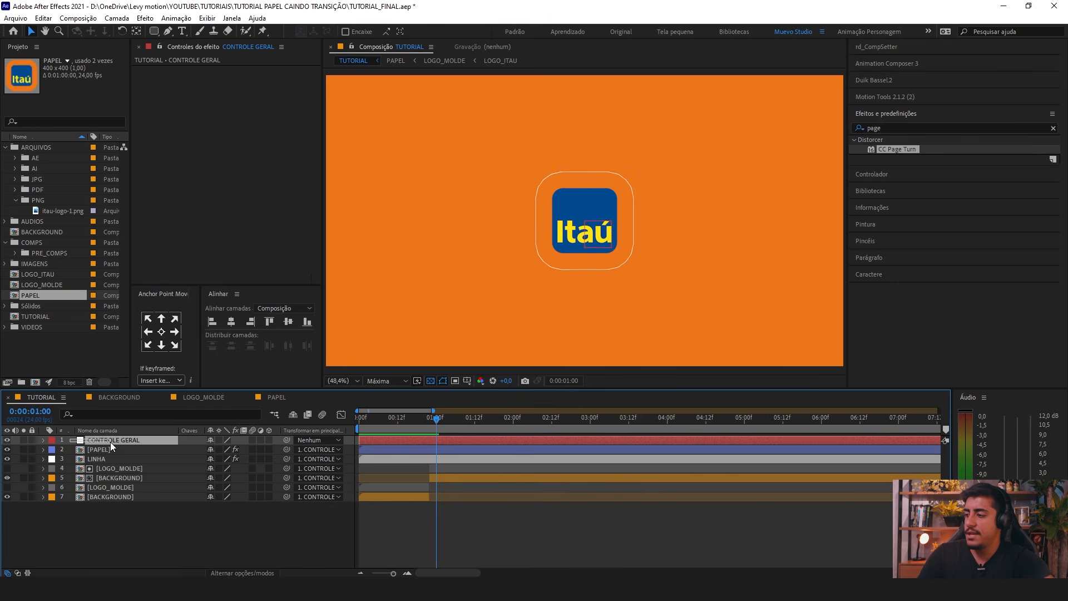
{"action": "key", "text": "s"}
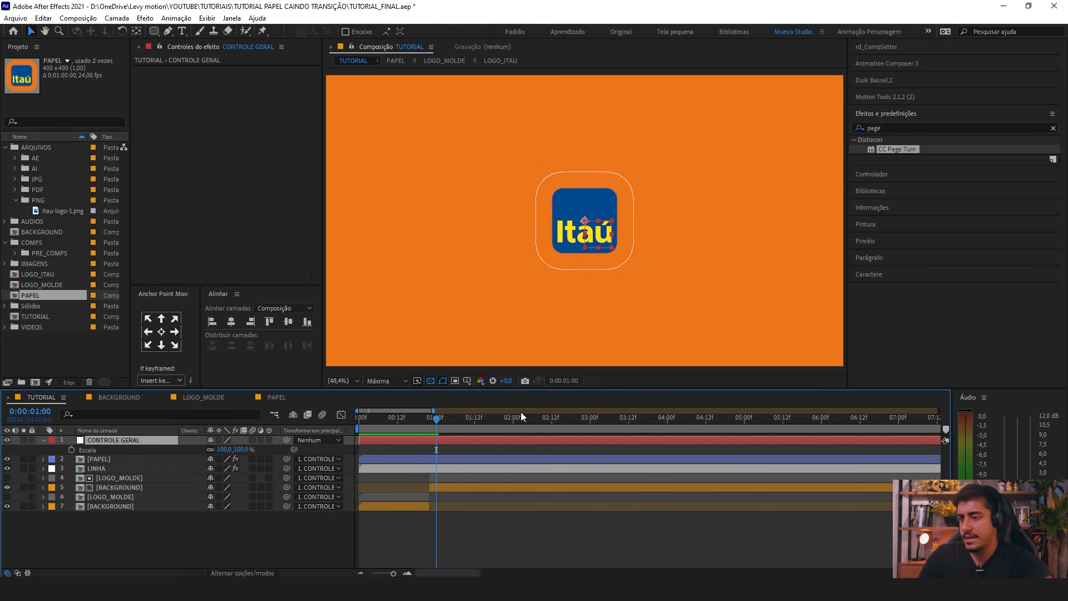
{"action": "left_click_drag", "start_coordinate": [224, 449], "coordinate": [339, 459]}
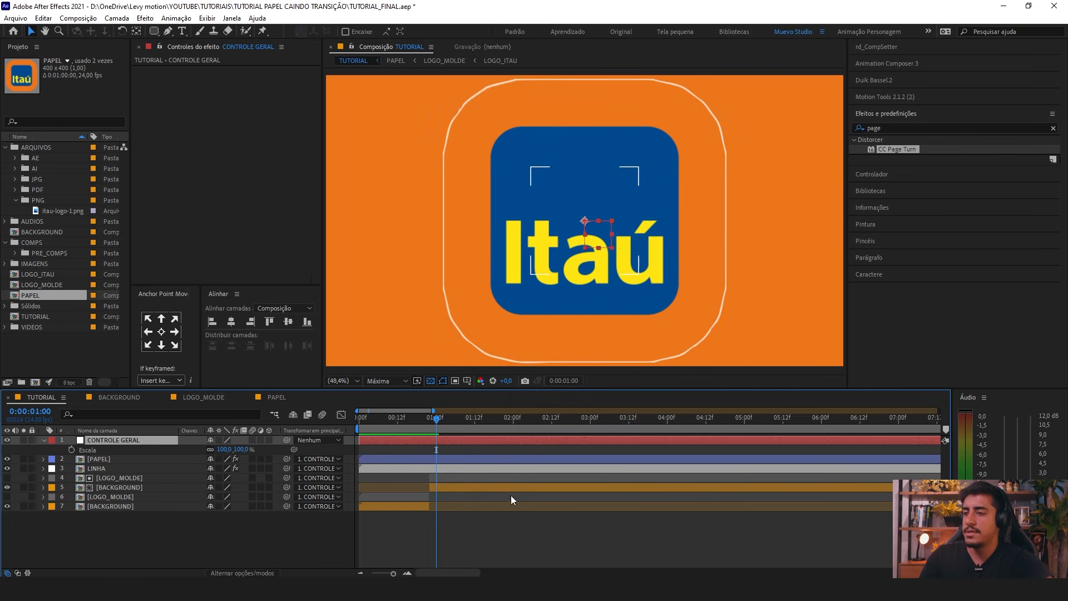
{"action": "key", "text": "ctrl+z"}
Step: Animate the scale of CONTROLE GERAL from 100% at 0:00:01:00 to 611% at 0:00:02:00
{"action": "left_click", "coordinate": [71, 450]}
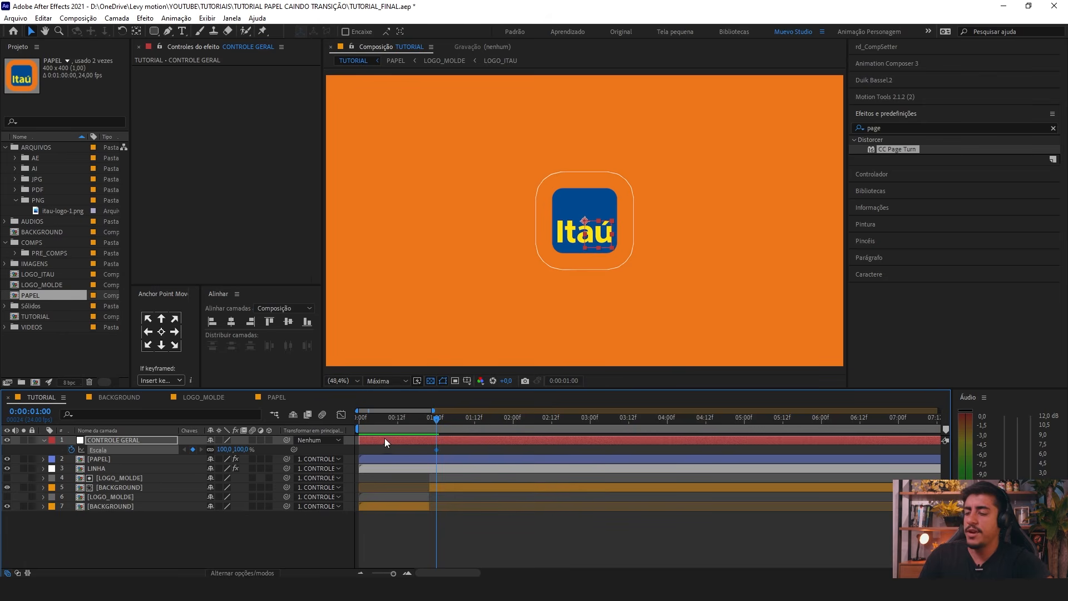
{"action": "left_click_drag", "start_coordinate": [437, 419], "coordinate": [514, 429]}
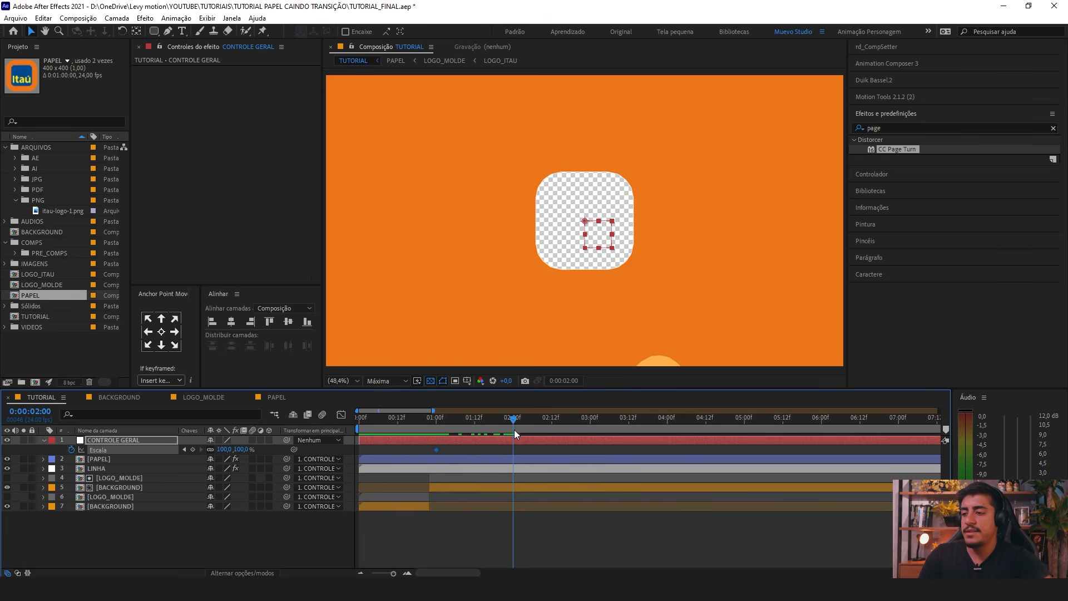
{"action": "mouse_move", "coordinate": [225, 453]}
{"action": "left_mouse_down"}
{"action": "mouse_move", "coordinate": [527, 470]}
{"action": "mouse_move", "coordinate": [422, 462]}
{"action": "left_mouse_up"}
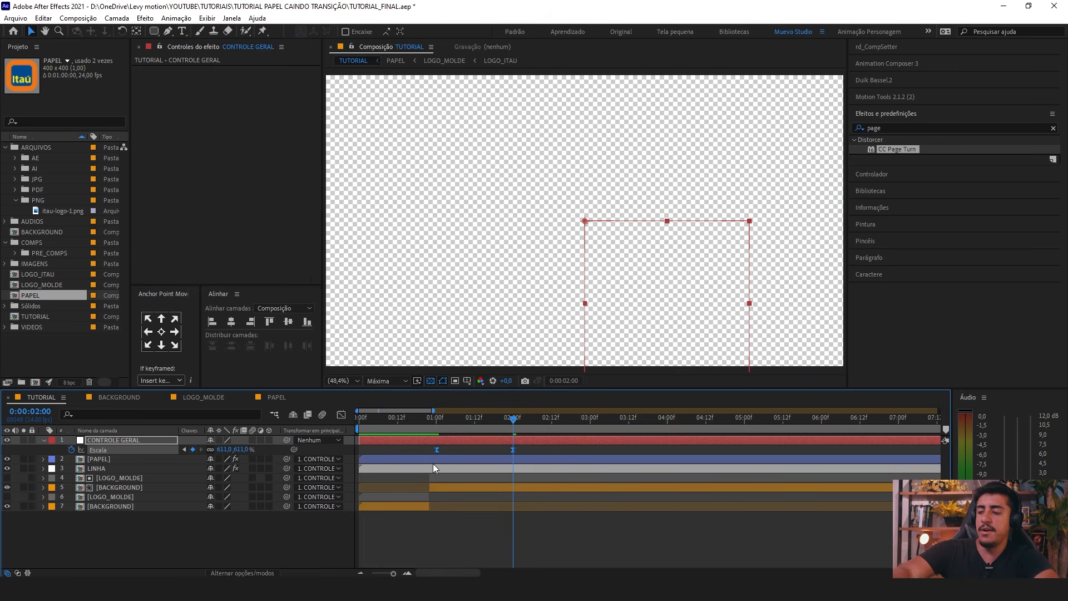
Step: Shape the speed curve of the two scale keyframes into a steep central peak, and return to the start in the layer view
{"action": "key", "text": "shift+F3"}
{"action": "left_click_drag", "start_coordinate": [557, 497], "coordinate": [408, 550]}
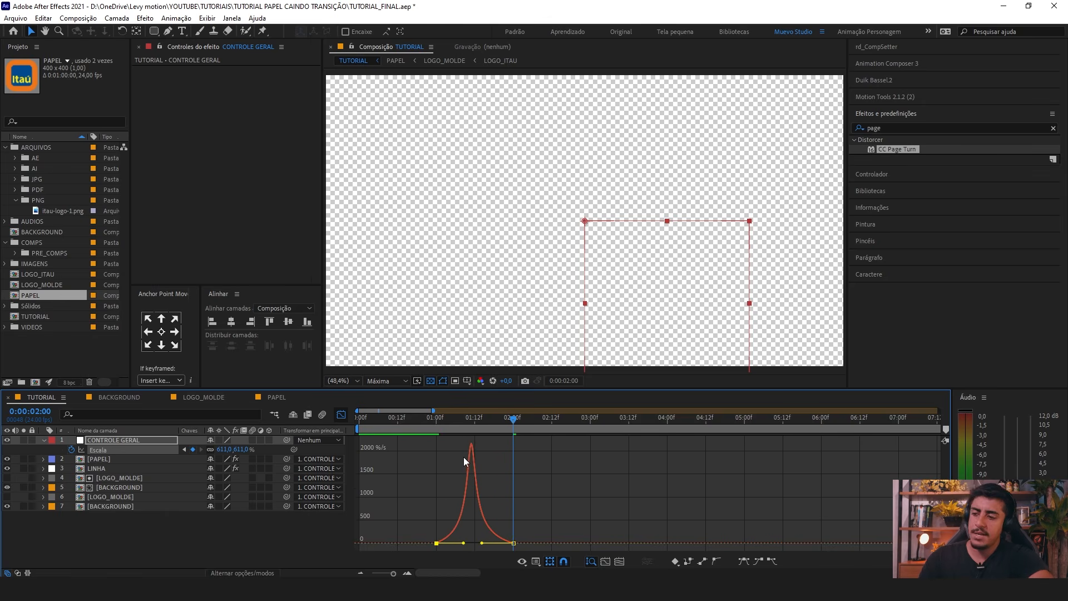
{"action": "left_click_drag", "start_coordinate": [456, 420], "coordinate": [272, 423]}
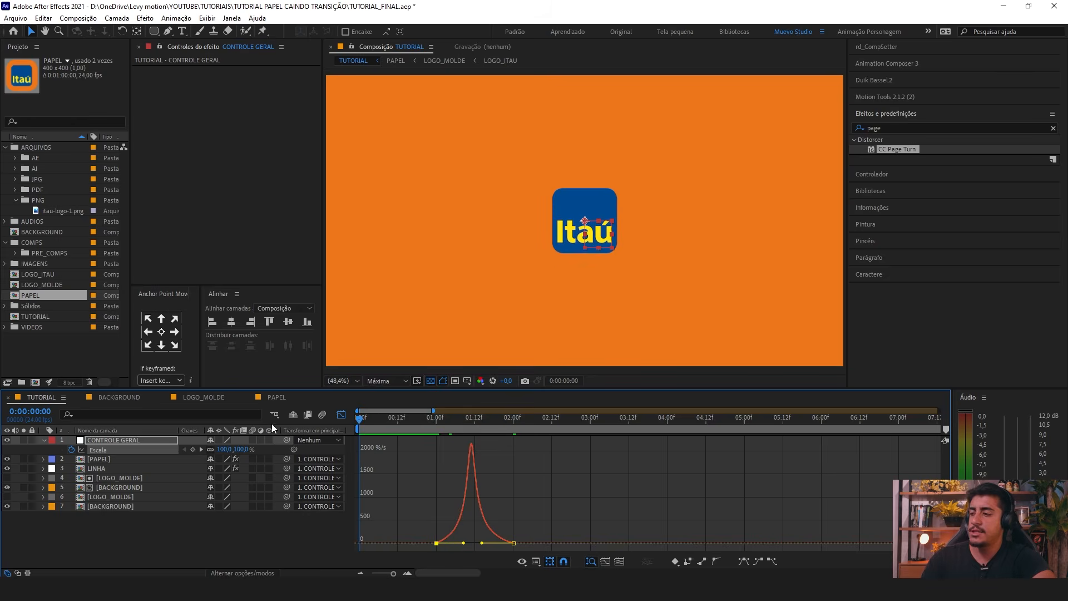
{"action": "left_click", "coordinate": [341, 414]}
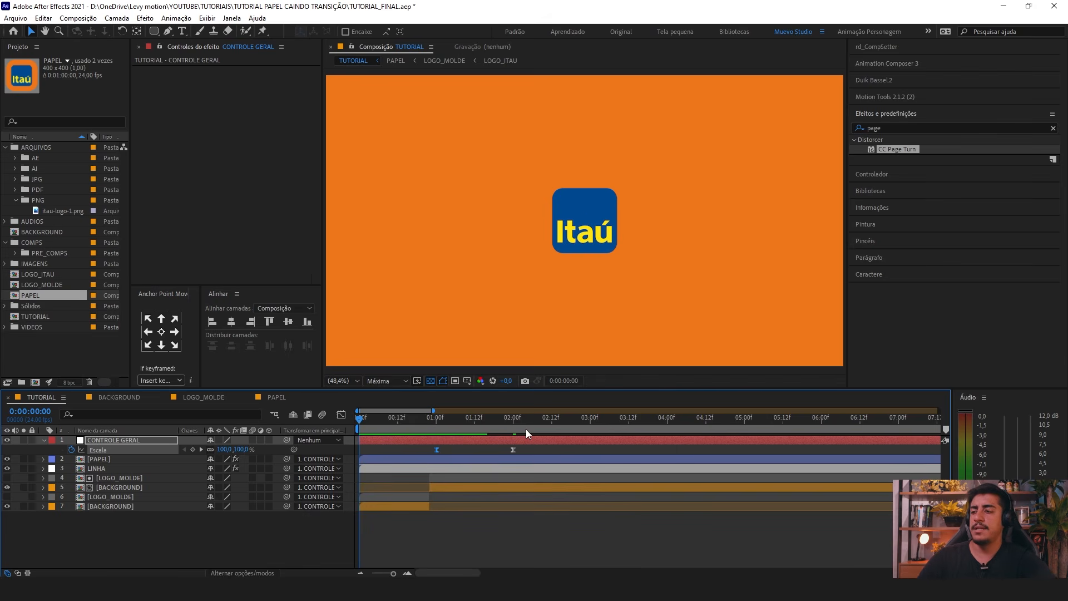
Step: Spread the two scale keyframes about 1.5 seconds apart, shift the pair to start at about 0:00:01:05, and preview the zoom
{"action": "left_click_drag", "start_coordinate": [525, 429], "coordinate": [435, 431]}
{"action": "left_click_drag", "start_coordinate": [513, 450], "coordinate": [552, 451]}
{"action": "mouse_move", "coordinate": [437, 421]}
{"action": "left_mouse_down"}
{"action": "mouse_move", "coordinate": [476, 427]}
{"action": "mouse_move", "coordinate": [420, 427]}
{"action": "left_mouse_up"}
{"action": "key", "text": "space"}
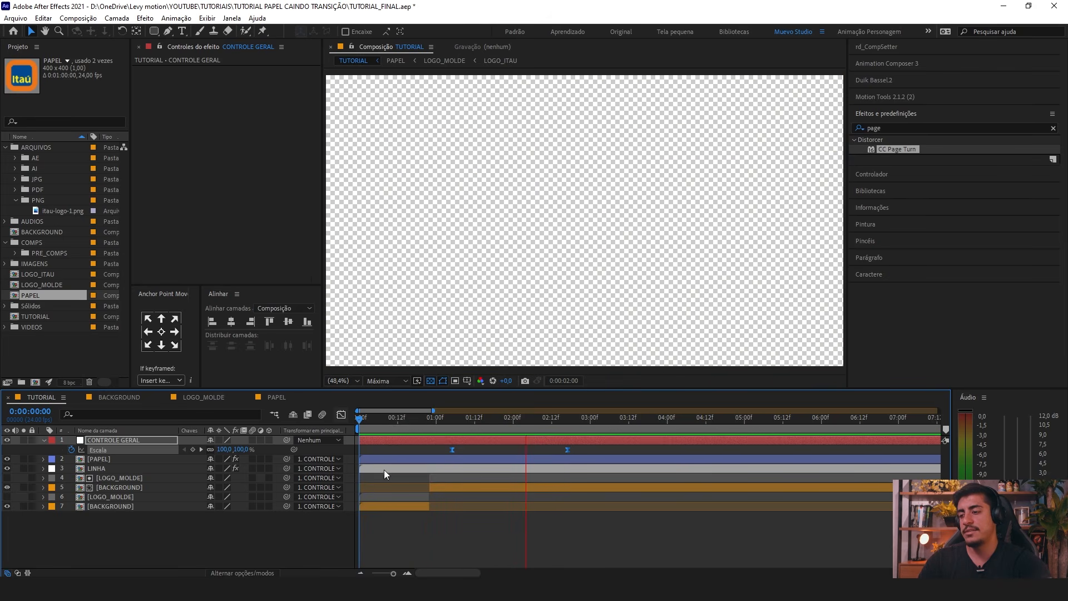
Step: Move both scale keyframes earlier so the zoom starts at about 0:00:00:22, and preview from the start
{"action": "left_click_drag", "start_coordinate": [452, 450], "coordinate": [429, 451]}
{"action": "left_click_drag", "start_coordinate": [372, 421], "coordinate": [356, 421]}
{"action": "key", "text": "space"}
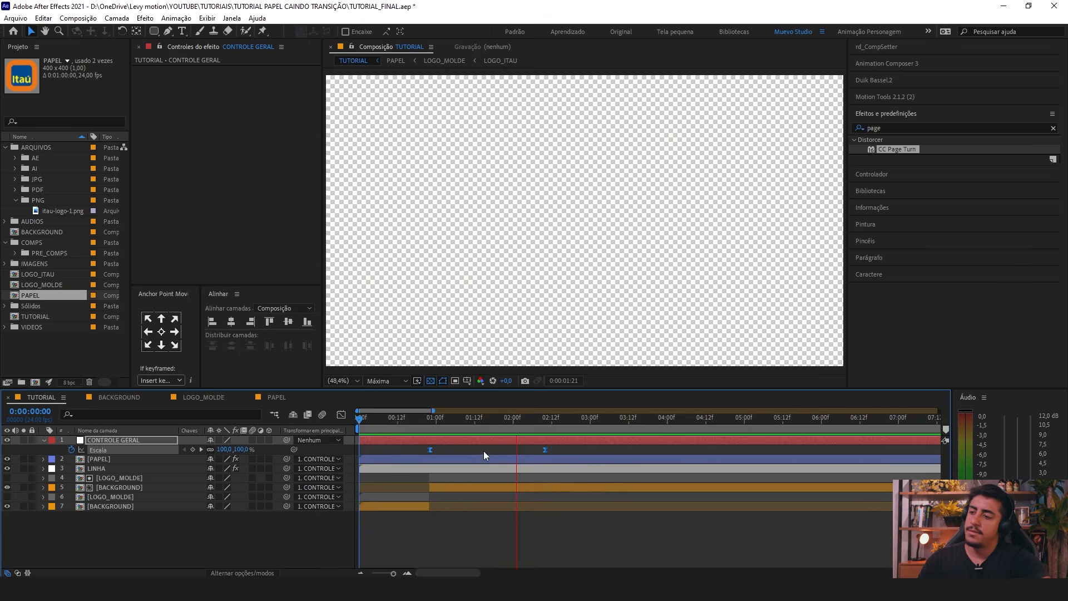
Step: Shift both scale keyframes so the zoom starts at about 0:00:01:01, and preview it from the start
{"action": "left_click", "coordinate": [438, 421]}
{"action": "left_click_drag", "start_coordinate": [429, 450], "coordinate": [438, 450]}
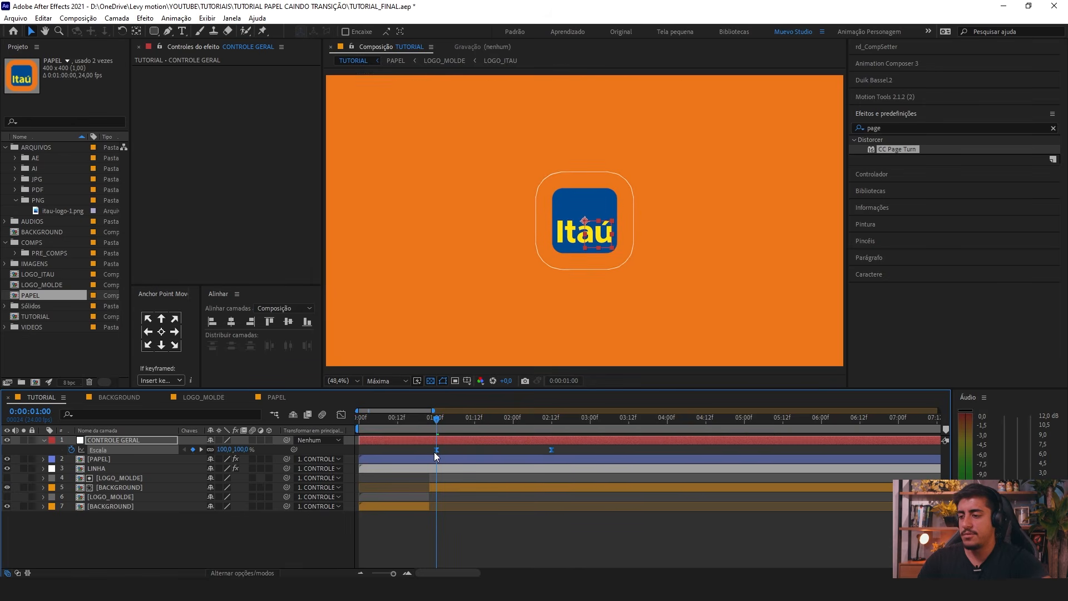
{"action": "key", "text": "Home"}
{"action": "key", "text": "space"}
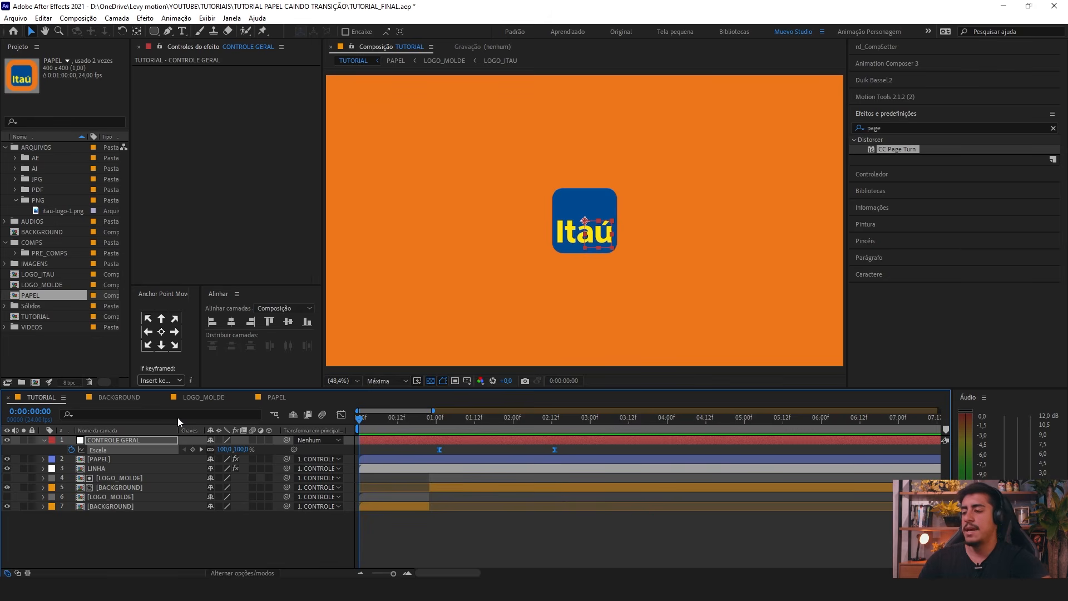
Step: Replay the zoom and examine the composition at the first scale keyframe of CONTROLE GERAL at 0:00:01:01
{"action": "left_click", "coordinate": [44, 440]}
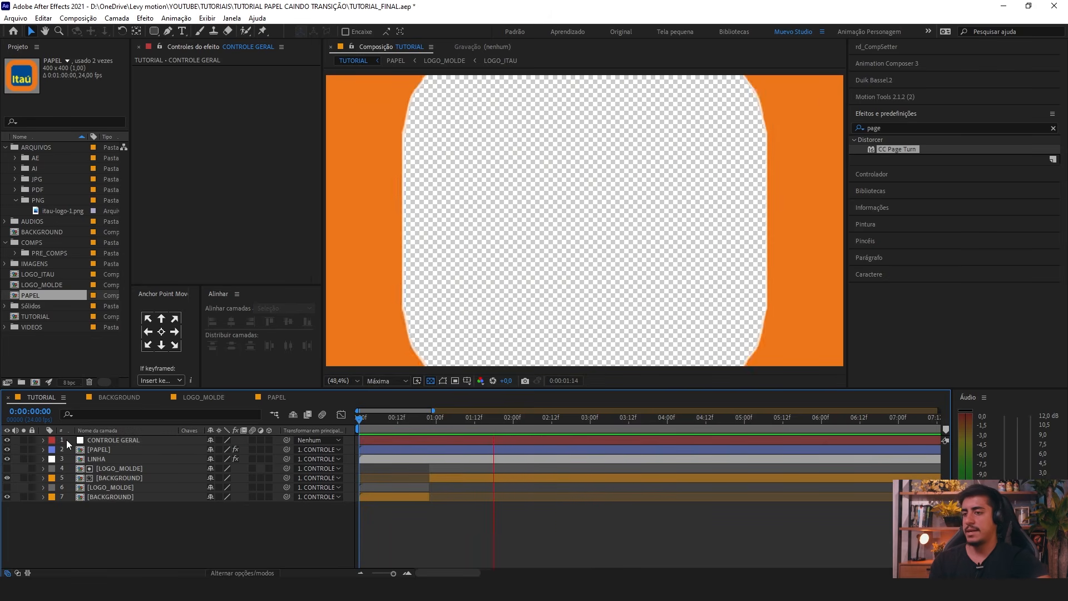
{"action": "left_click", "coordinate": [435, 428]}
{"action": "left_click", "coordinate": [434, 436]}
{"action": "key", "text": "s"}
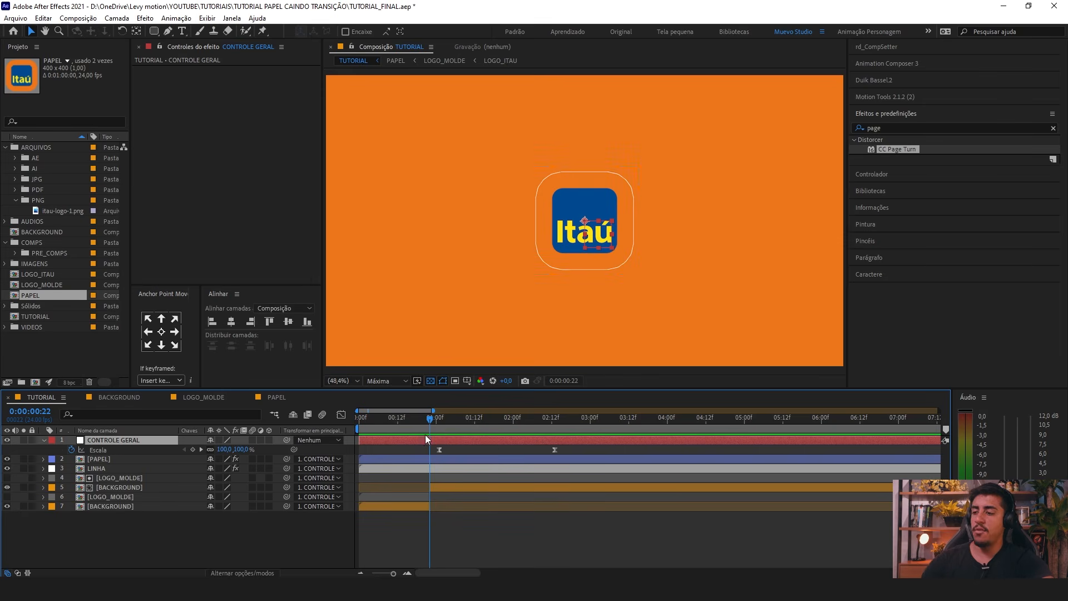
{"action": "left_click_drag", "start_coordinate": [558, 447], "coordinate": [442, 419]}
{"action": "left_click", "coordinate": [443, 451]}
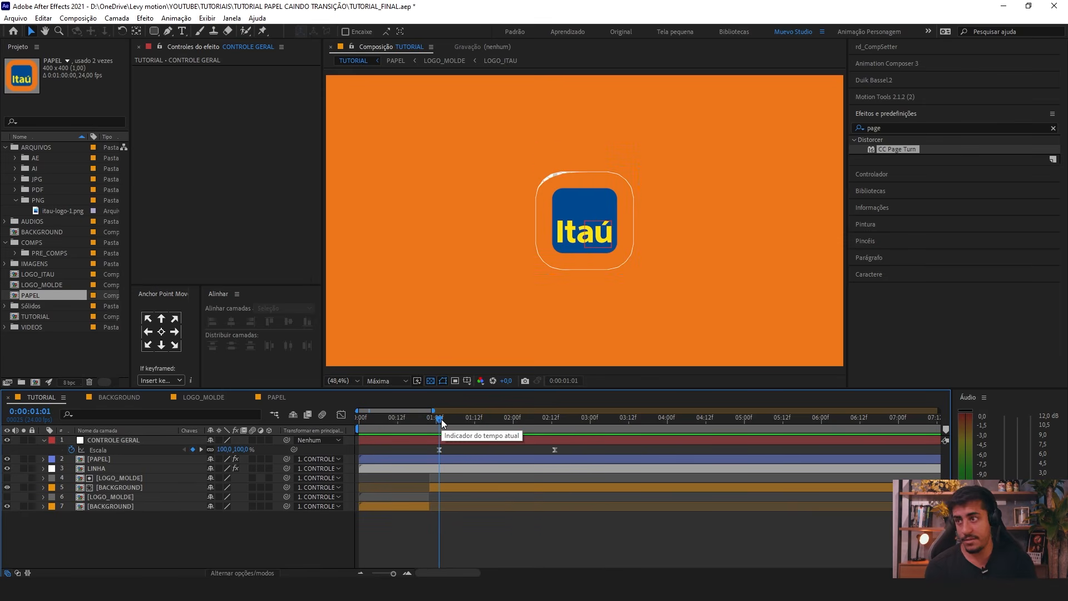
Step: Delete the CONTROLE GERAL null from the TUTORIAL composition
{"action": "left_click", "coordinate": [117, 442]}
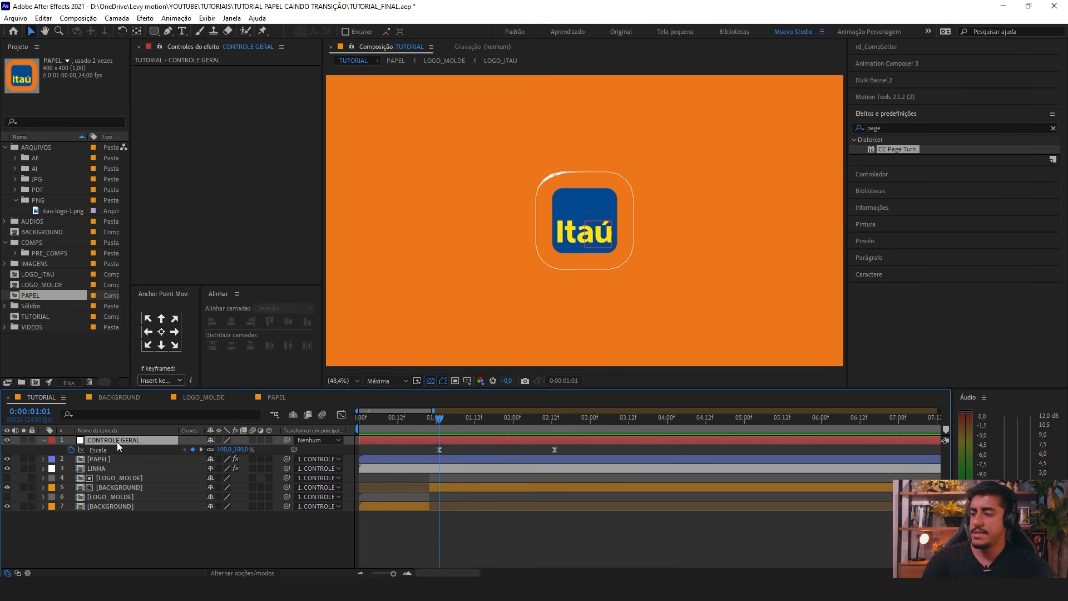
{"action": "key", "text": "Delete"}
{"action": "left_click_drag", "start_coordinate": [76, 532], "coordinate": [130, 390]}
{"action": "left_click", "coordinate": [115, 510]}
Step: Add a two-node camera with the 50 mm preset to TUTORIAL and dismiss the 2D layer warning
{"action": "right_click", "coordinate": [108, 506]}
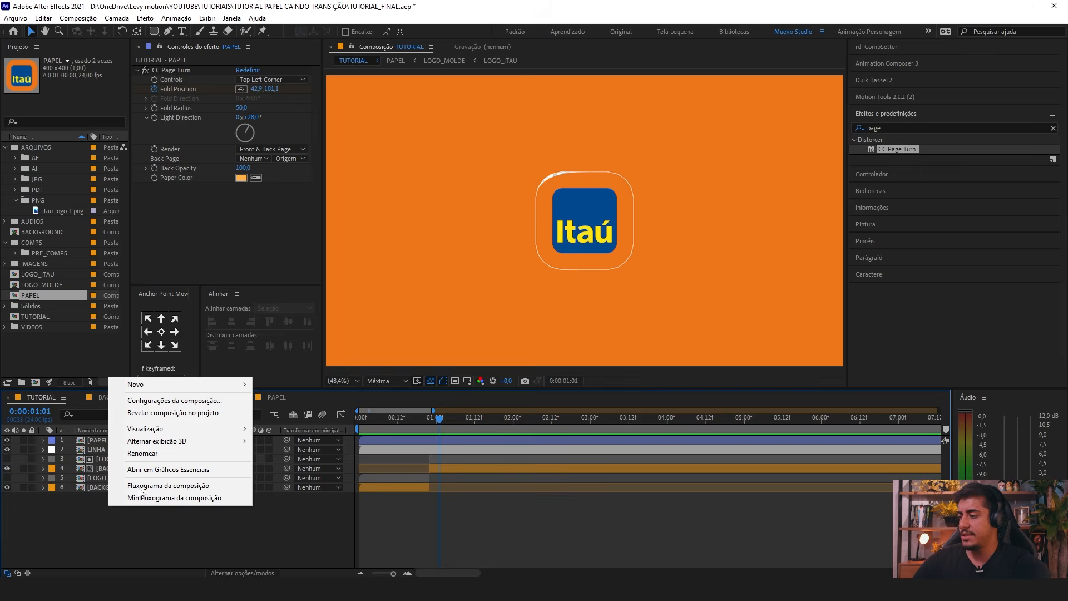
{"action": "mouse_move", "coordinate": [168, 384]}
{"action": "left_click", "coordinate": [334, 437]}
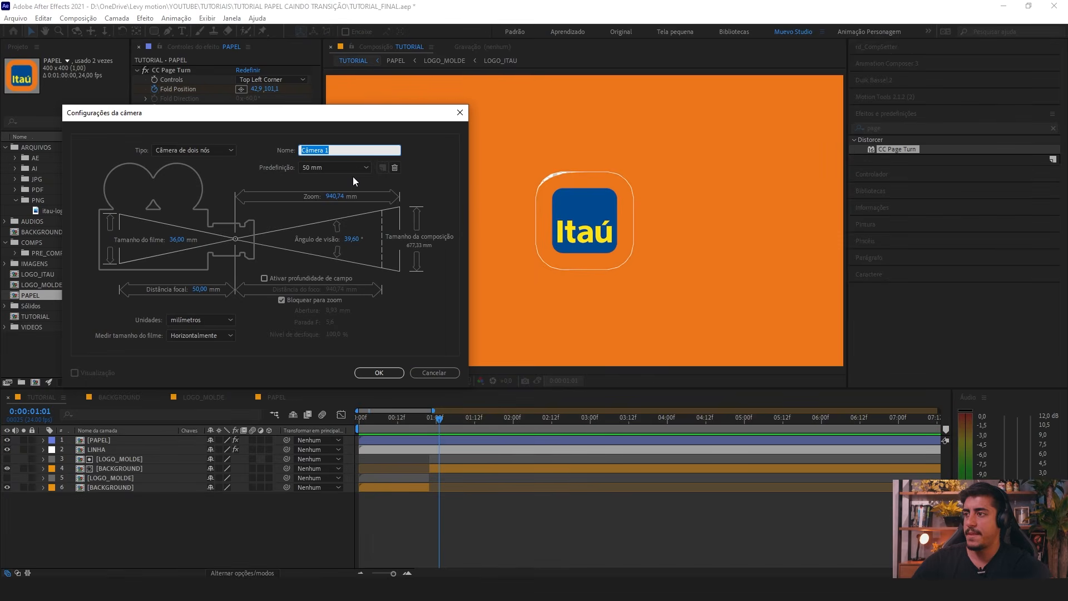
{"action": "left_click", "coordinate": [334, 167]}
{"action": "left_click", "coordinate": [329, 251]}
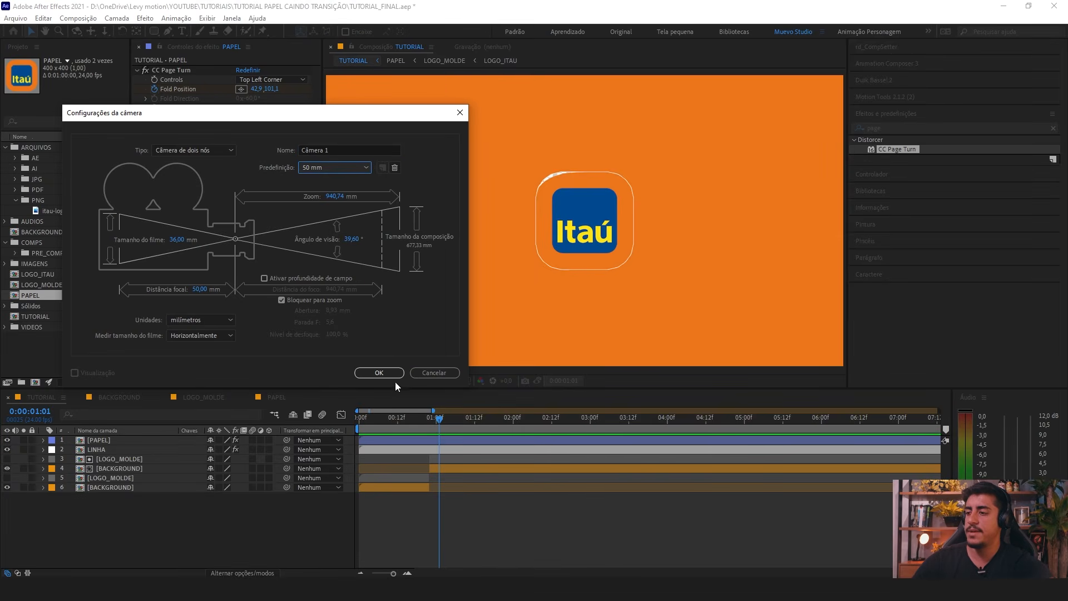
{"action": "left_click", "coordinate": [394, 373]}
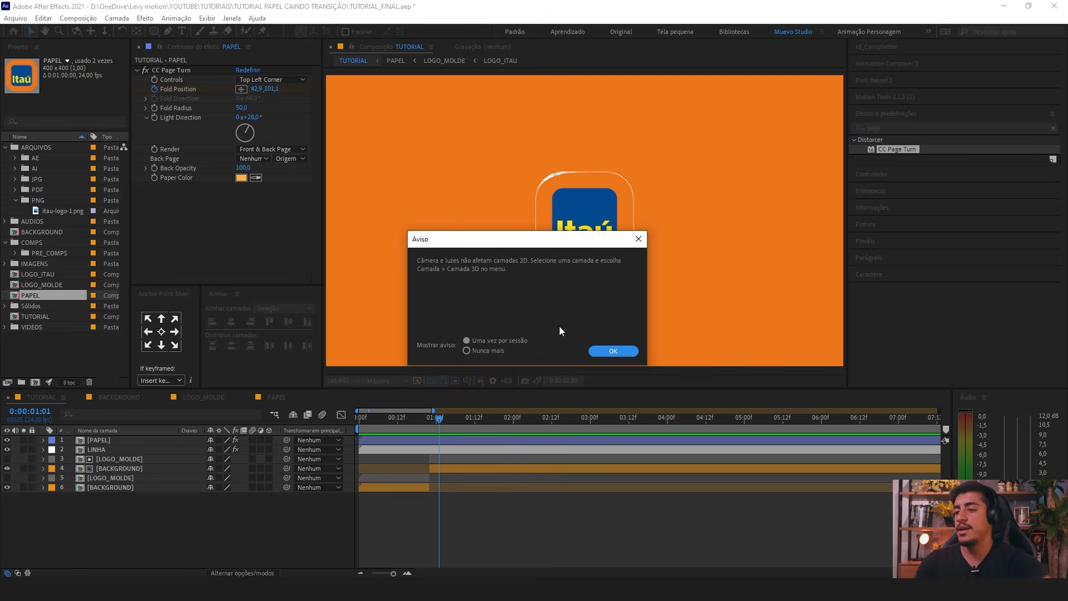
{"action": "left_click", "coordinate": [639, 239]}
Step: Turn every layer below the camera in TUTORIAL into a 3D layer
{"action": "left_click", "coordinate": [269, 450]}
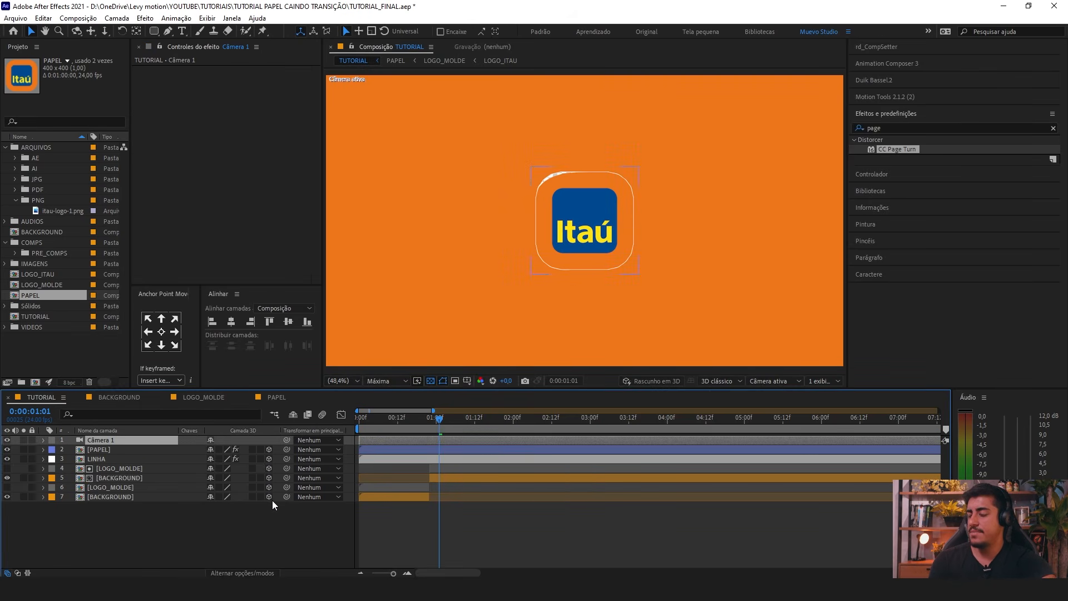
{"action": "left_click", "coordinate": [332, 567]}
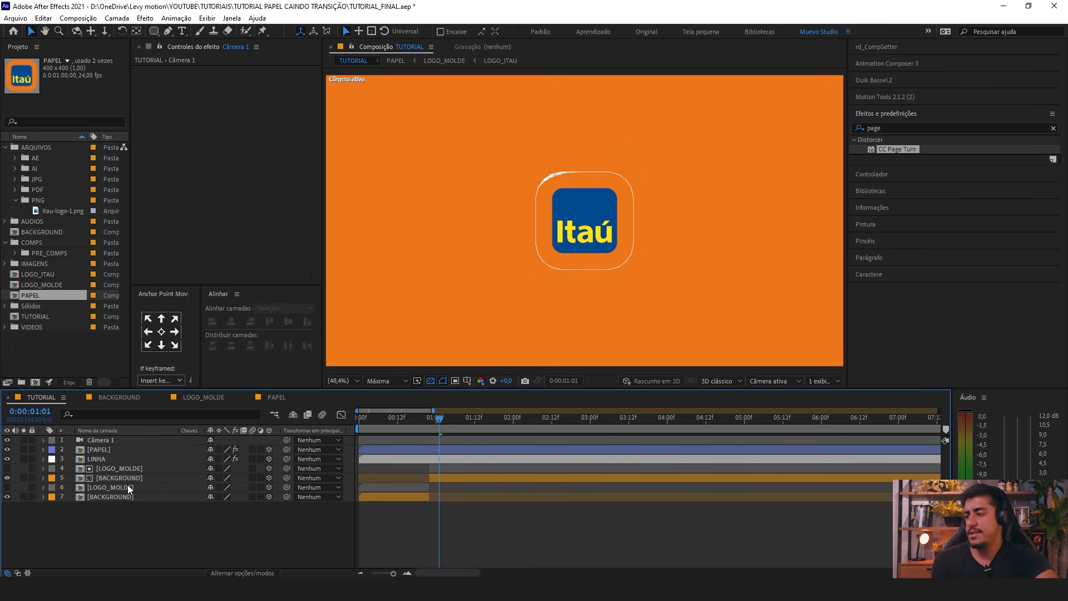
{"action": "left_click", "coordinate": [131, 499]}
{"action": "left_click", "coordinate": [129, 502]}
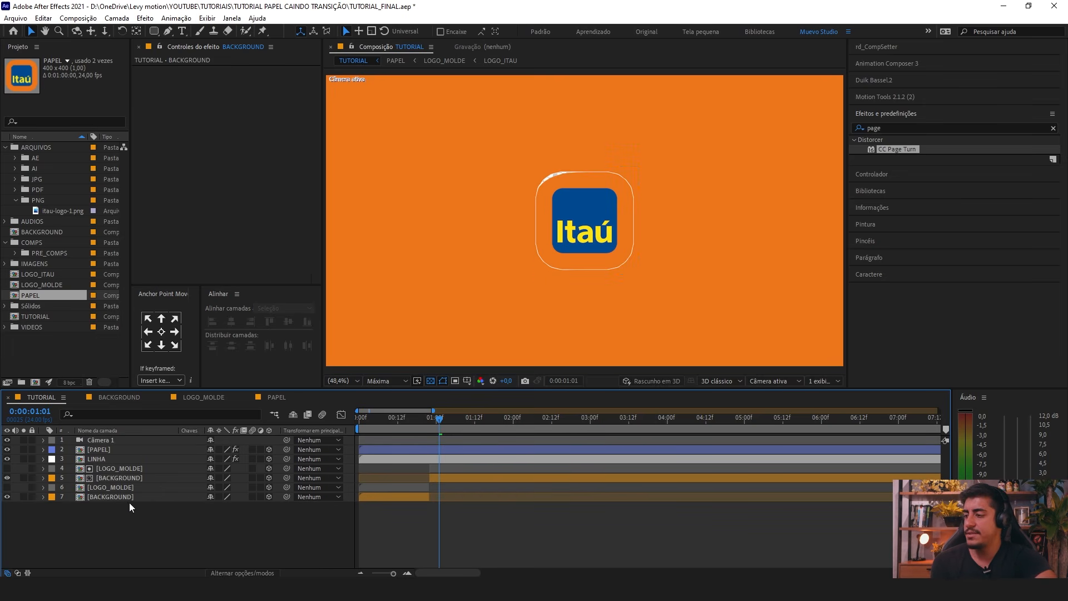
Step: Open the BACKGROUND composition, show its layer switches, and make the BACKGROUND solid a 3D layer
{"action": "double_click", "coordinate": [121, 493]}
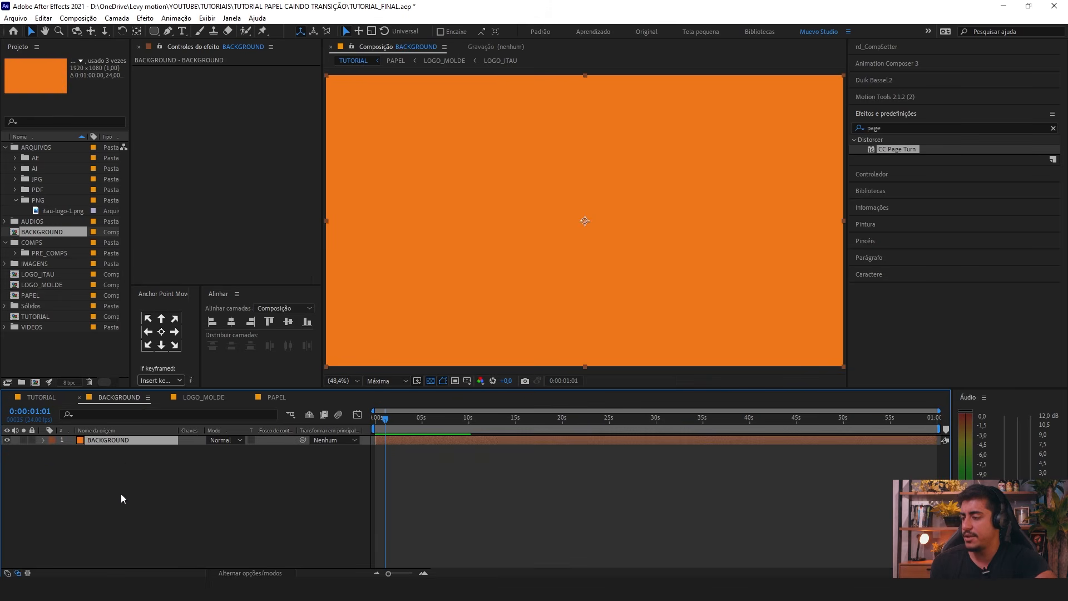
{"action": "key", "text": "F4"}
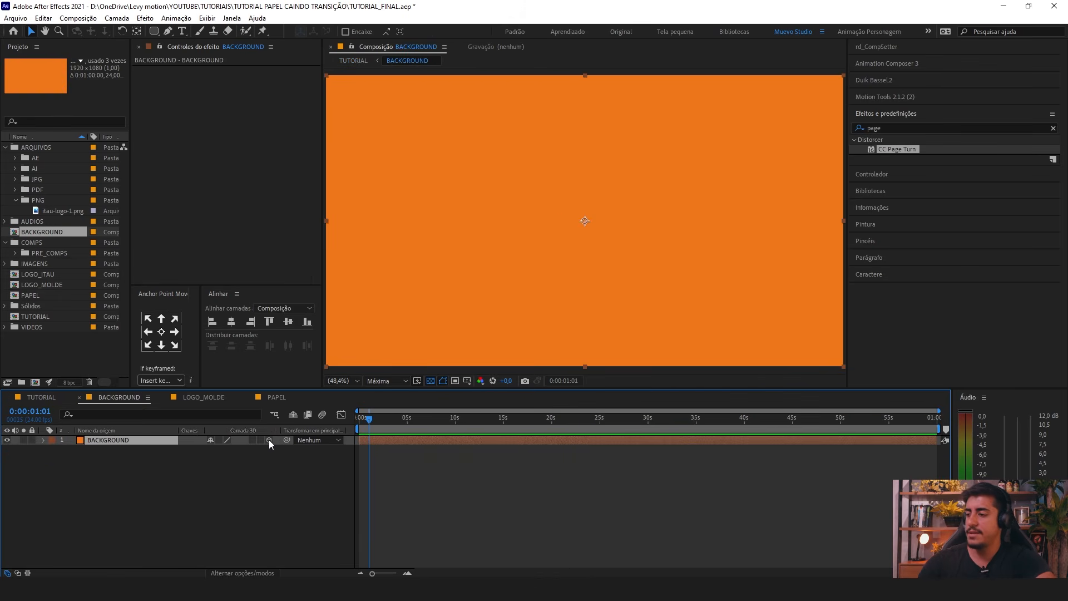
{"action": "left_click", "coordinate": [269, 439]}
{"action": "left_click", "coordinate": [252, 565]}
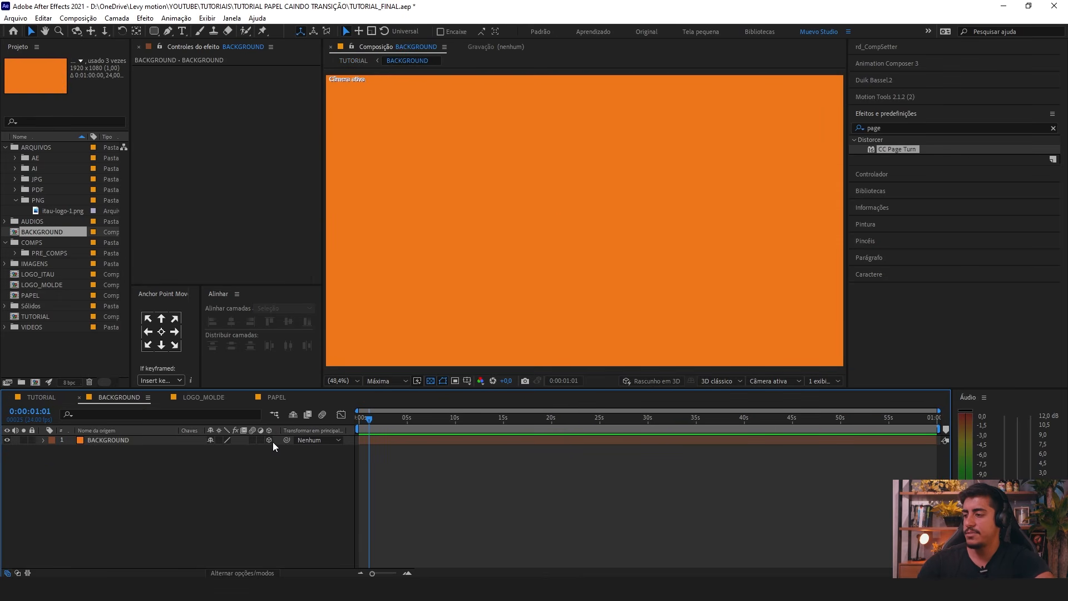
Step: Make the layers inside the LOGO_MOLDE, PAPEL and LOGO_ITAU compositions 3D, and return to TUTORIAL
{"action": "left_click", "coordinate": [203, 397]}
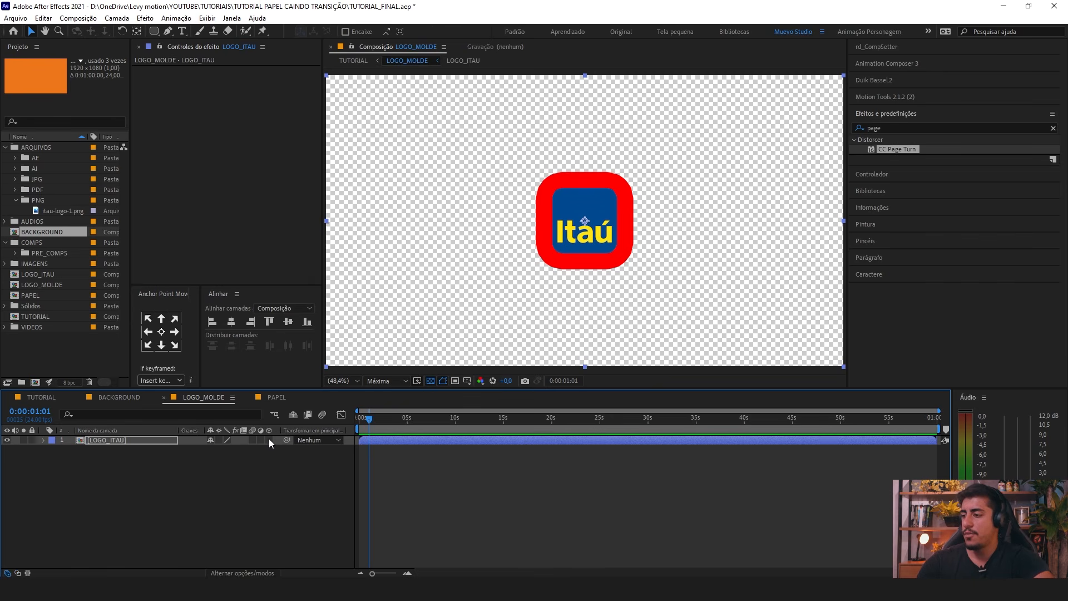
{"action": "left_click", "coordinate": [277, 397]}
{"action": "left_click", "coordinate": [269, 440]}
{"action": "double_click", "coordinate": [110, 439]}
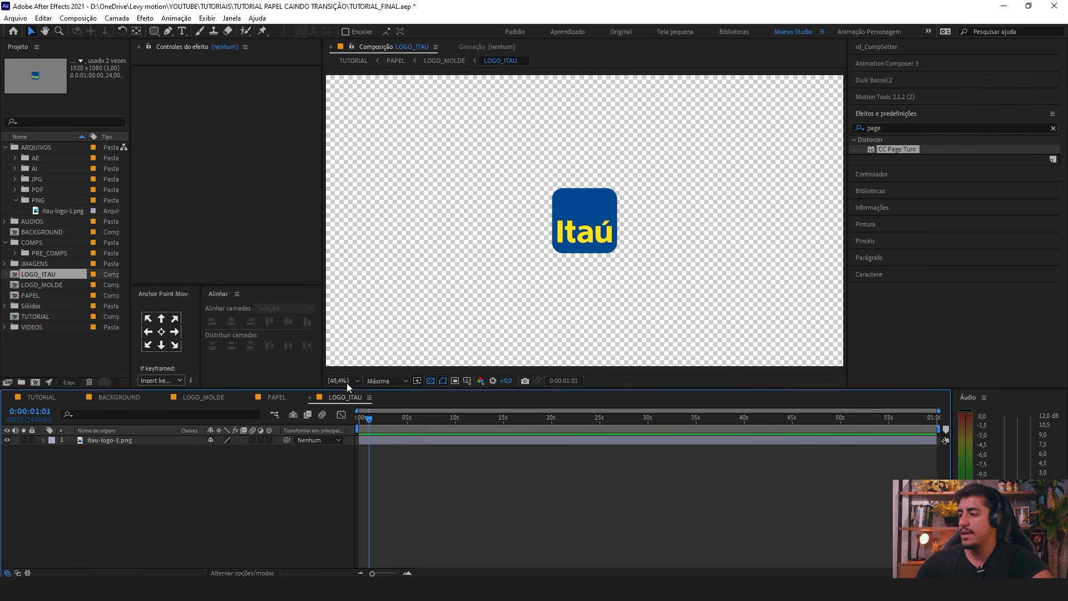
{"action": "left_click", "coordinate": [268, 440]}
{"action": "left_click", "coordinate": [281, 396]}
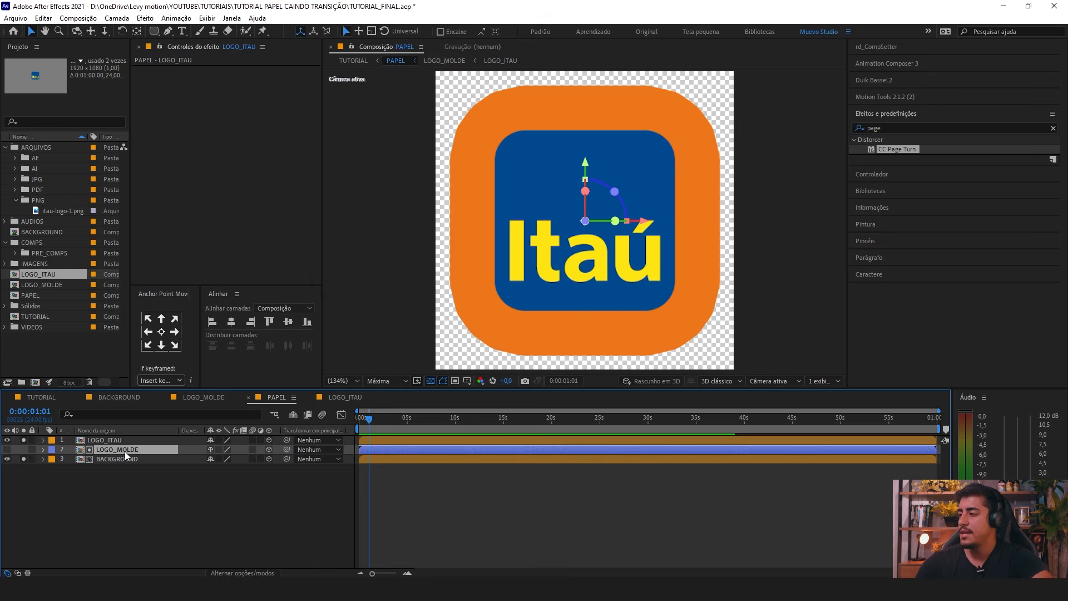
{"action": "double_click", "coordinate": [125, 451]}
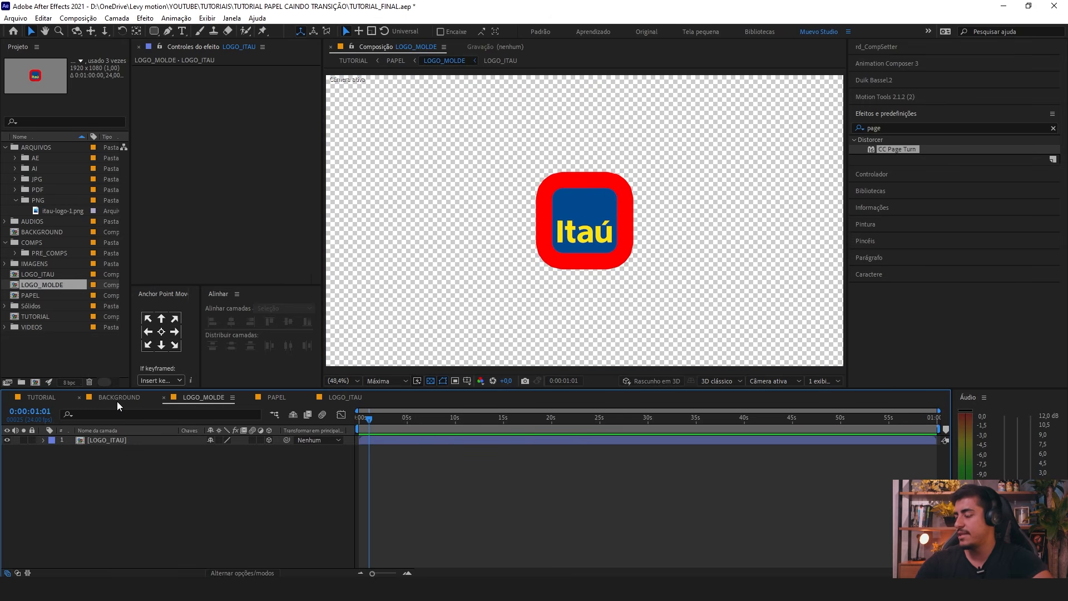
{"action": "left_click", "coordinate": [43, 397]}
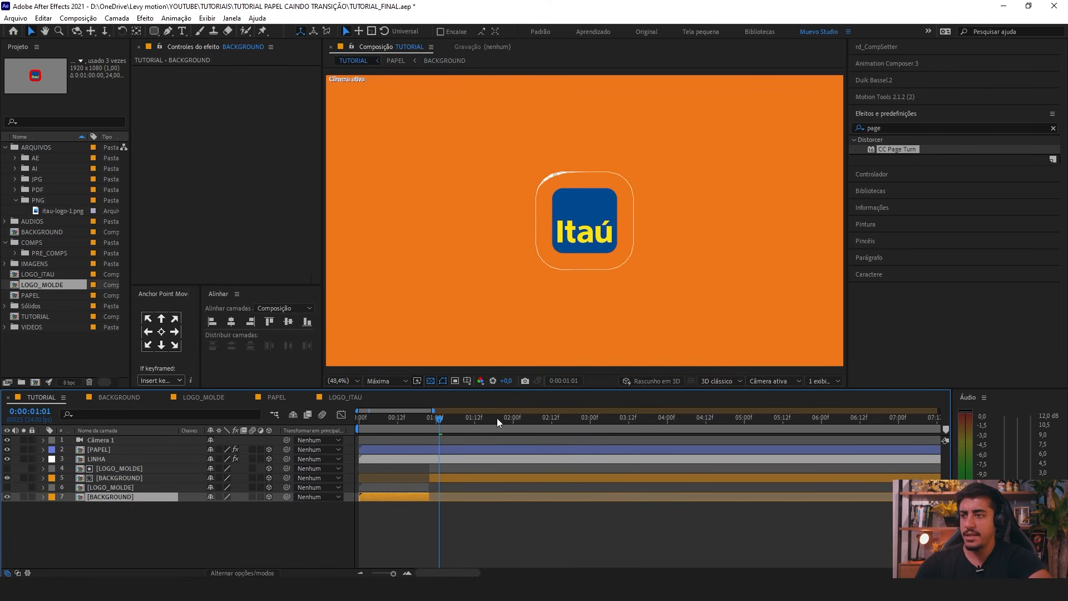
Step: Reveal the camera's position, test moving it along the Z axis, and undo the move
{"action": "left_click", "coordinate": [441, 440]}
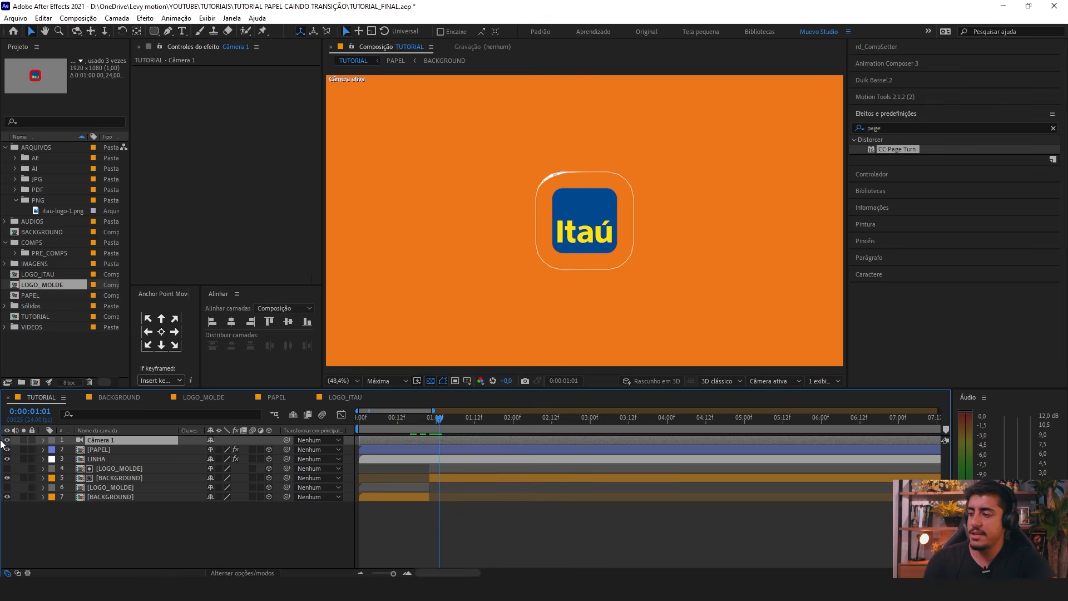
{"action": "key", "text": "p"}
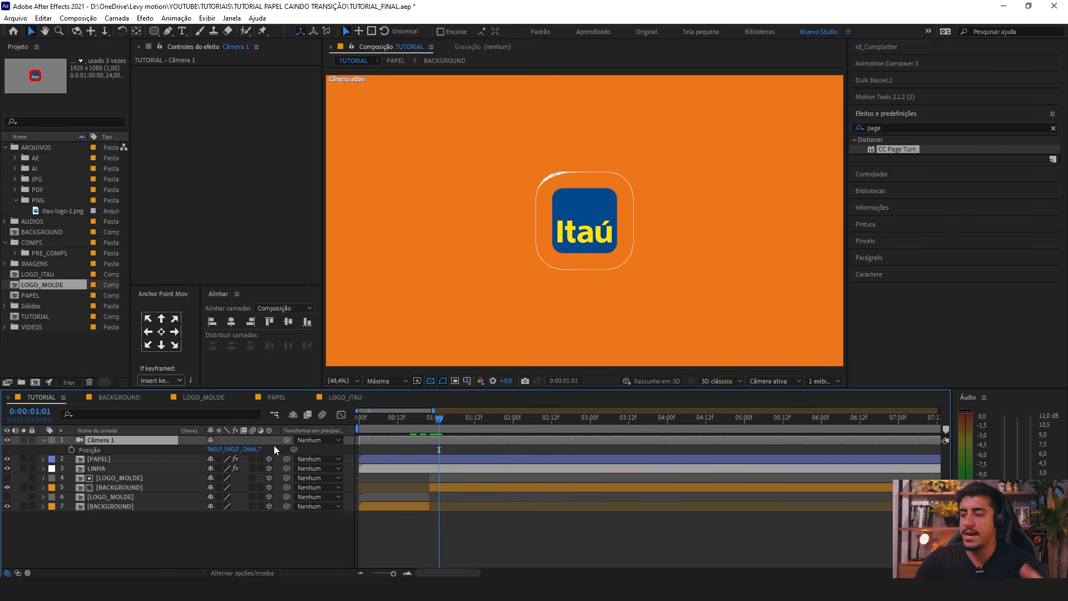
{"action": "left_click_drag", "start_coordinate": [249, 449], "coordinate": [736, 457]}
{"action": "key", "text": "ctrl+z"}
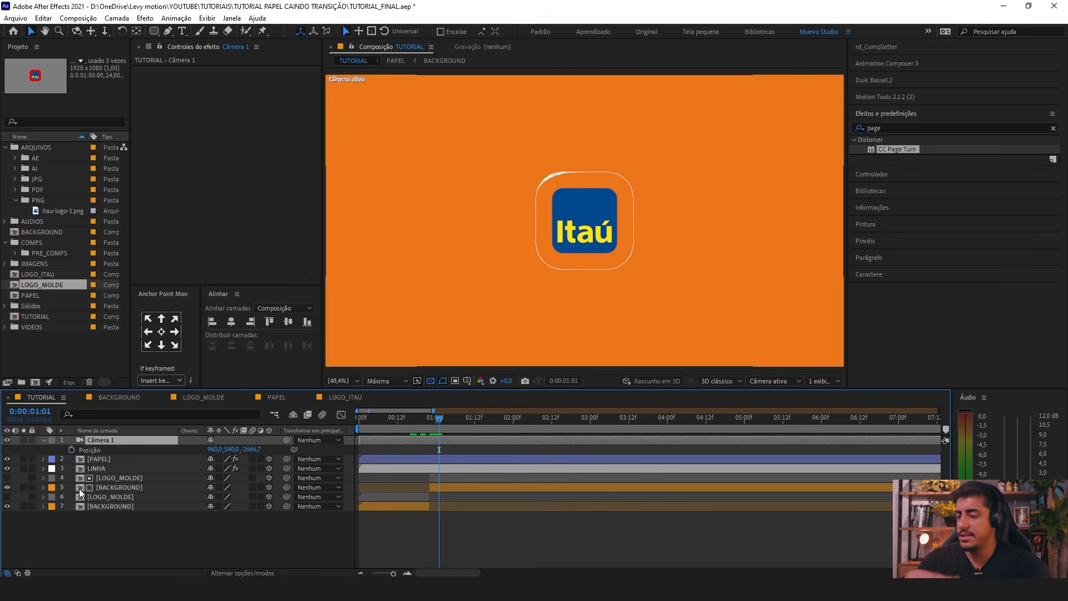
Step: Animate the camera's position with a keyframe at 0:00:01:01 and a second one at 0:00:02:12 with Z at -347.7
{"action": "left_click", "coordinate": [72, 451]}
{"action": "left_click_drag", "start_coordinate": [518, 426], "coordinate": [552, 427]}
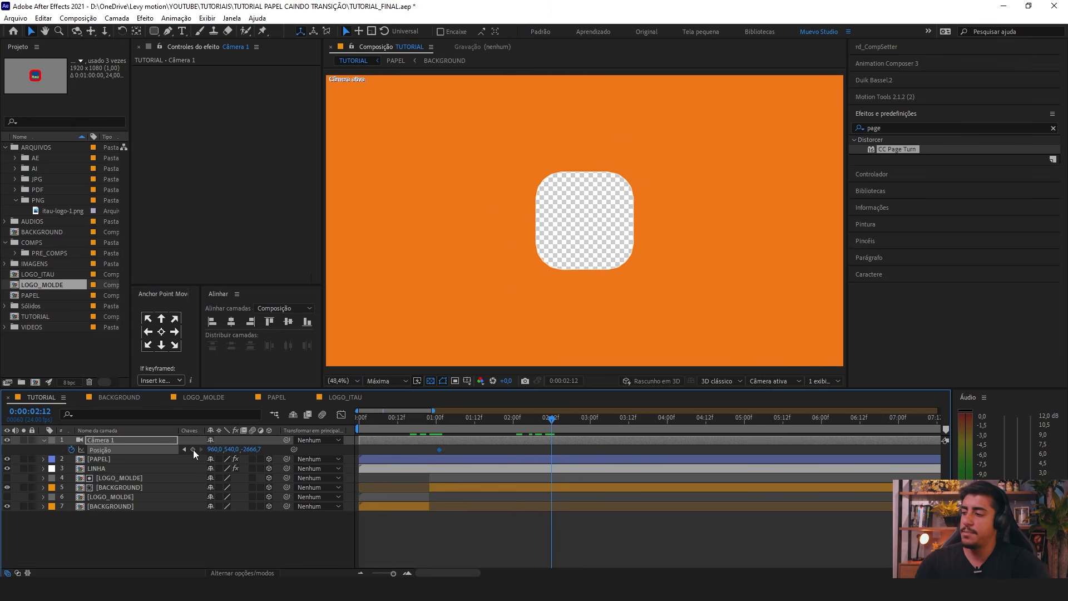
{"action": "left_click_drag", "start_coordinate": [248, 449], "coordinate": [338, 453]}
Step: Ease both camera position keyframes in the speed graph into a sharp central peak and preview the zoom
{"action": "left_click_drag", "start_coordinate": [568, 445], "coordinate": [393, 454]}
{"action": "left_click", "coordinate": [341, 415]}
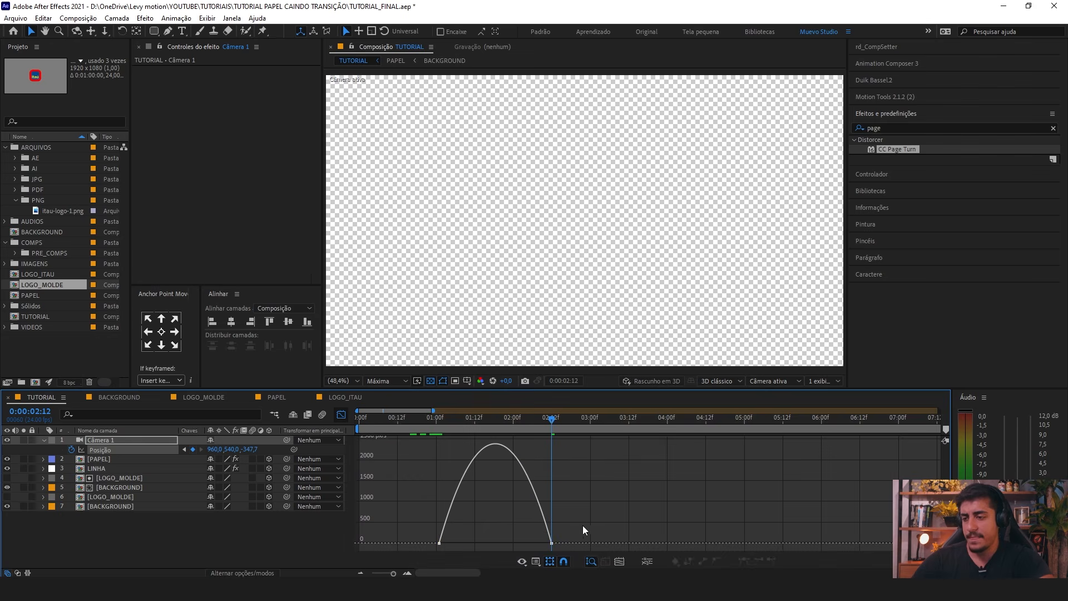
{"action": "left_click_drag", "start_coordinate": [532, 543], "coordinate": [482, 542]}
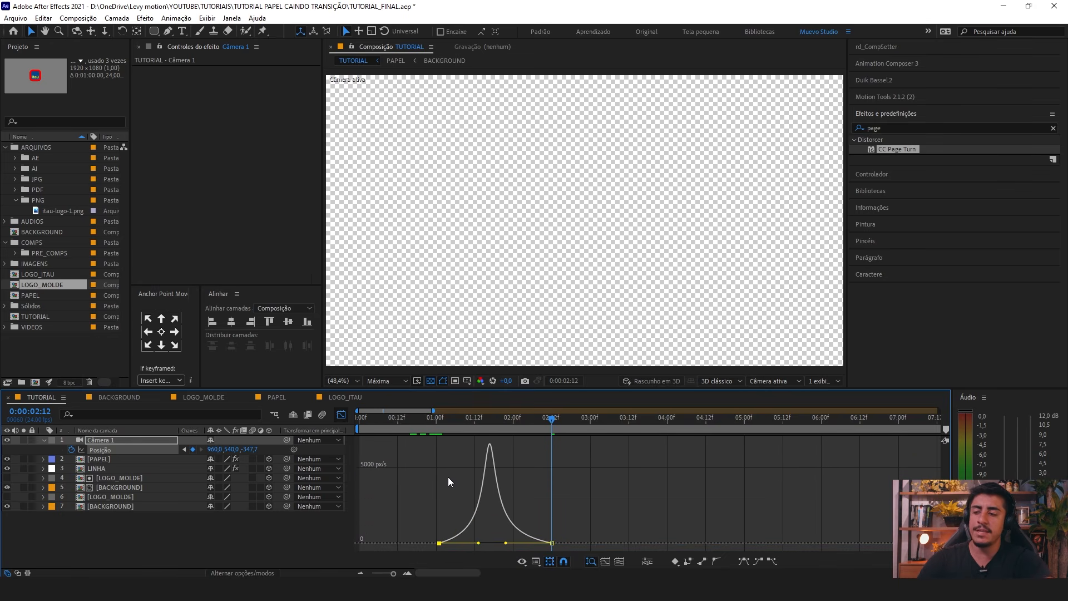
{"action": "left_click_drag", "start_coordinate": [459, 421], "coordinate": [550, 544]}
{"action": "left_click", "coordinate": [436, 458]}
{"action": "key", "text": "space"}
{"action": "left_click", "coordinate": [341, 414]}
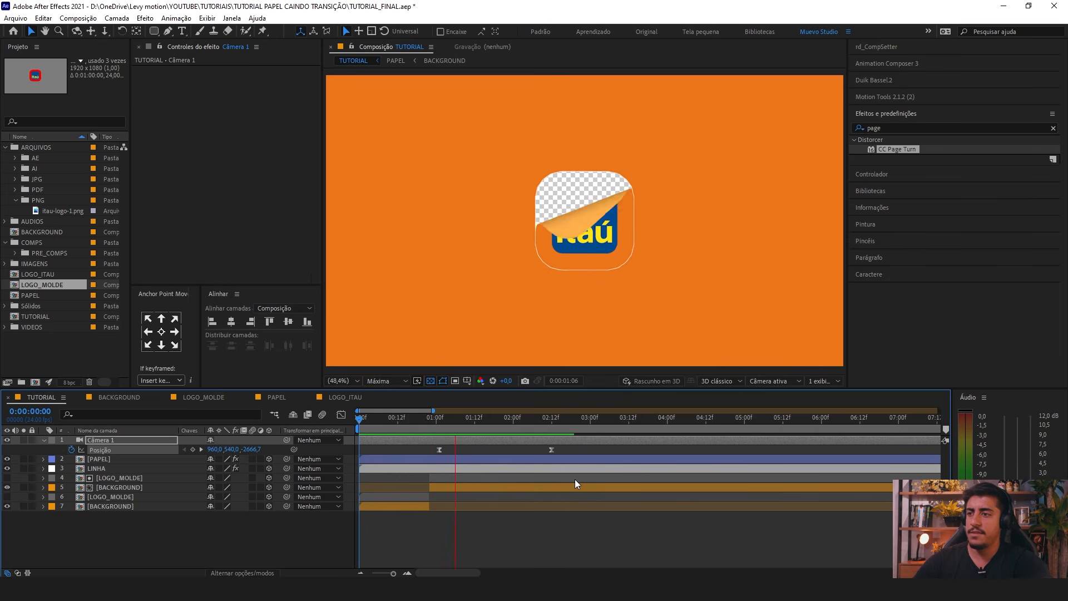
Step: Move both camera position keyframes four frames earlier in the timeline and preview the new timing
{"action": "left_click", "coordinate": [436, 419]}
{"action": "left_click_drag", "start_coordinate": [597, 447], "coordinate": [427, 450]}
{"action": "key", "text": "space"}
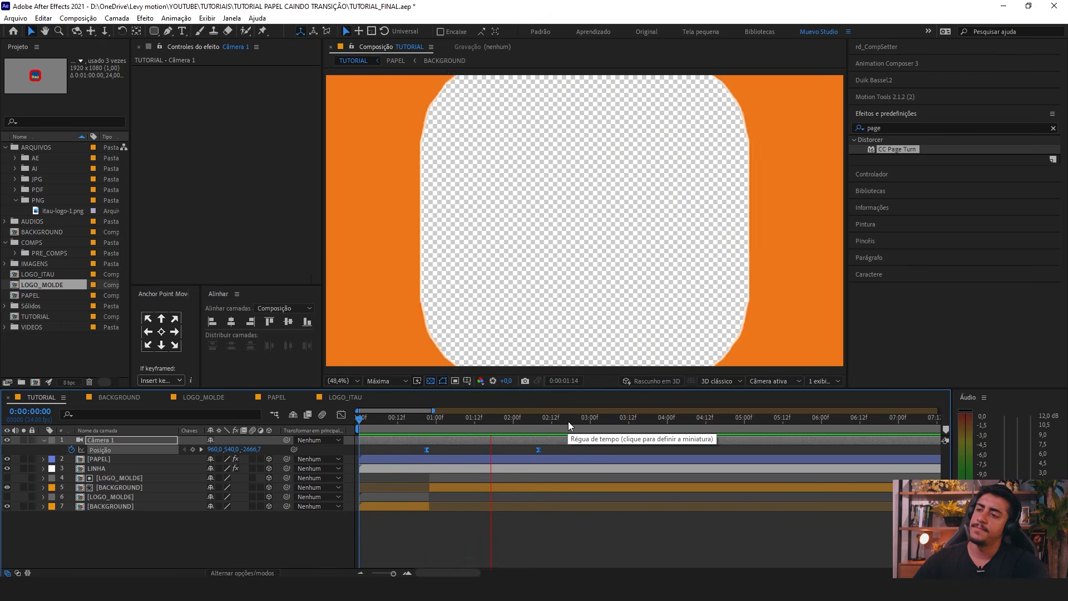
{"action": "key", "text": "space"}
Step: Collapse the camera's properties and preview the zoom through the opening from the start of TUTORIAL
{"action": "key", "text": "F2"}
{"action": "key", "text": "u"}
{"action": "left_click_drag", "start_coordinate": [62, 442], "coordinate": [107, 519]}
{"action": "left_click", "coordinate": [108, 519]}
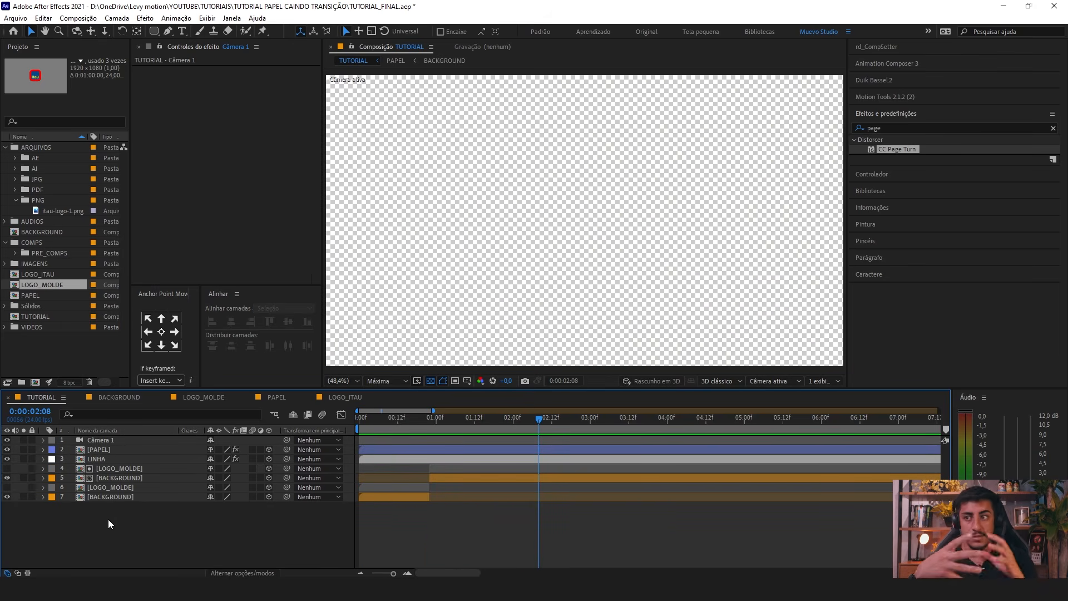
{"action": "left_click_drag", "start_coordinate": [108, 519], "coordinate": [64, 442]}
{"action": "left_click", "coordinate": [88, 443]}
{"action": "left_click_drag", "start_coordinate": [510, 419], "coordinate": [357, 424]}
{"action": "key", "text": "space"}
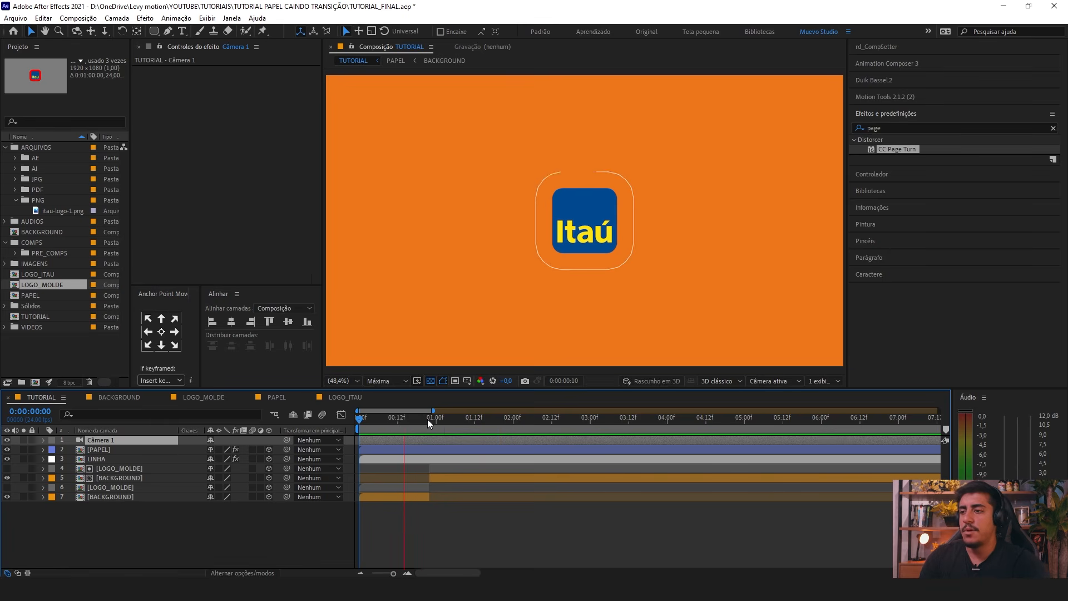
{"action": "key", "text": "space"}
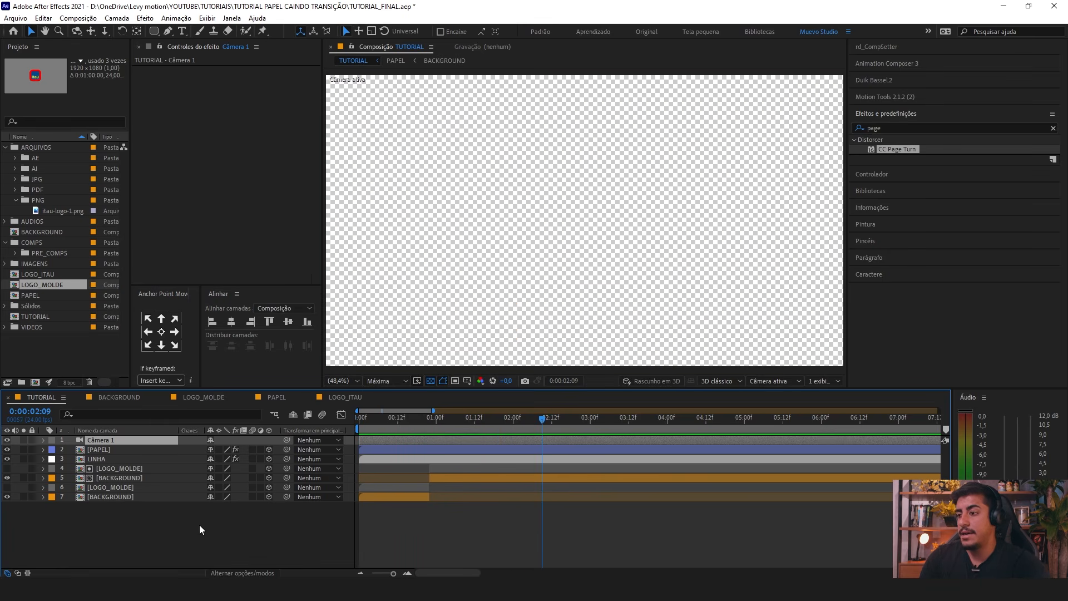
Step: Add the pexels video from the VIDEOS folder beneath all layers in TUTORIAL and scale it to 51%
{"action": "left_click", "coordinate": [215, 523]}
{"action": "left_click", "coordinate": [33, 327]}
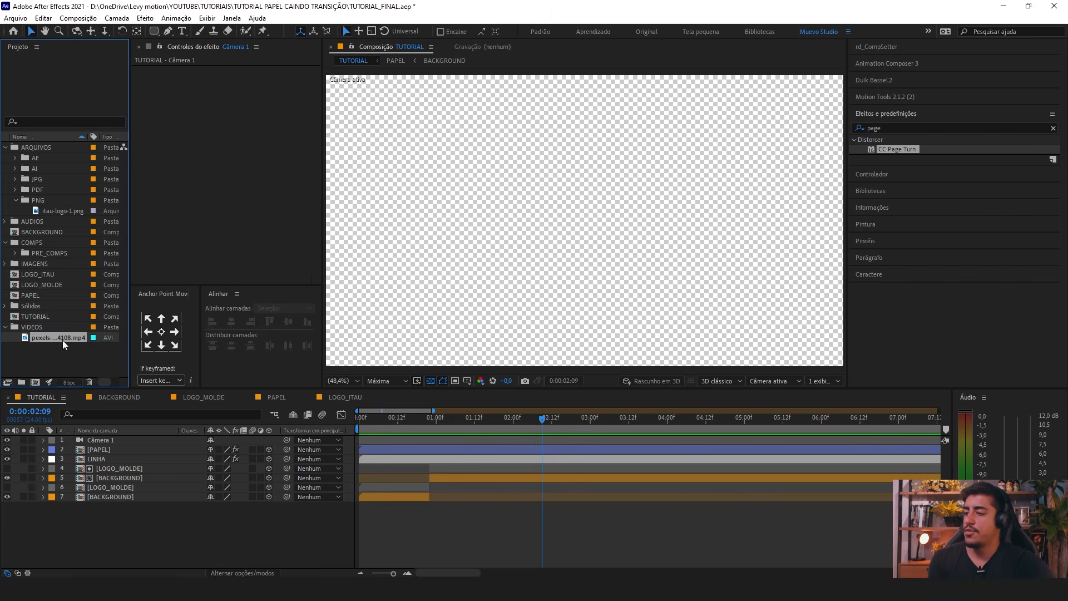
{"action": "left_click_drag", "start_coordinate": [62, 339], "coordinate": [114, 520]}
{"action": "key", "text": "s"}
{"action": "left_click_drag", "start_coordinate": [223, 516], "coordinate": [195, 516]}
Step: Preview the transition into the video and end the work area at 0:00:02:23
{"action": "left_click", "coordinate": [411, 429]}
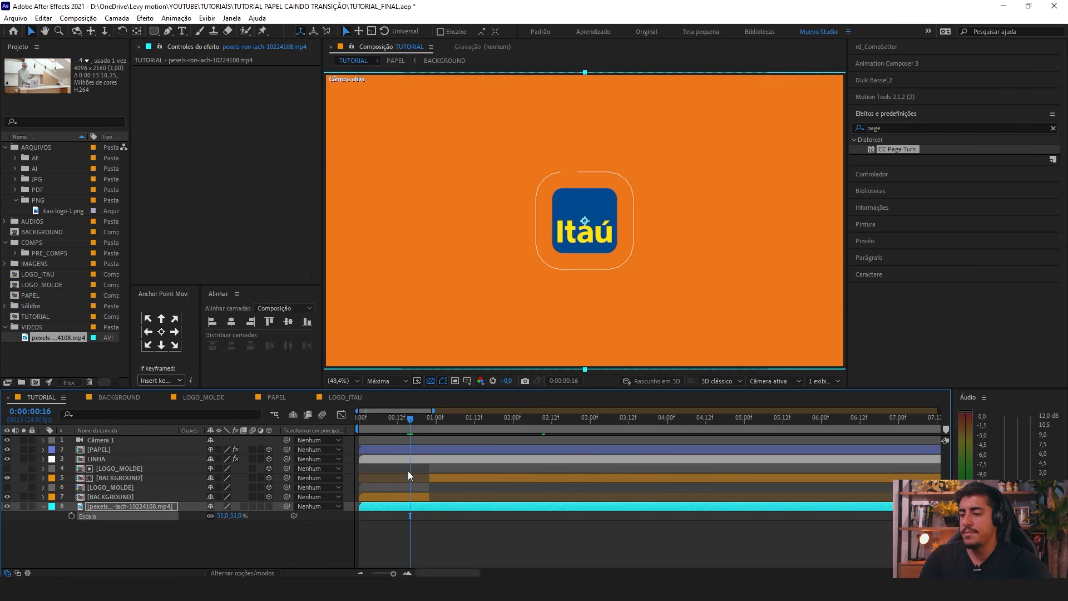
{"action": "left_click", "coordinate": [362, 498]}
{"action": "key", "text": "Home"}
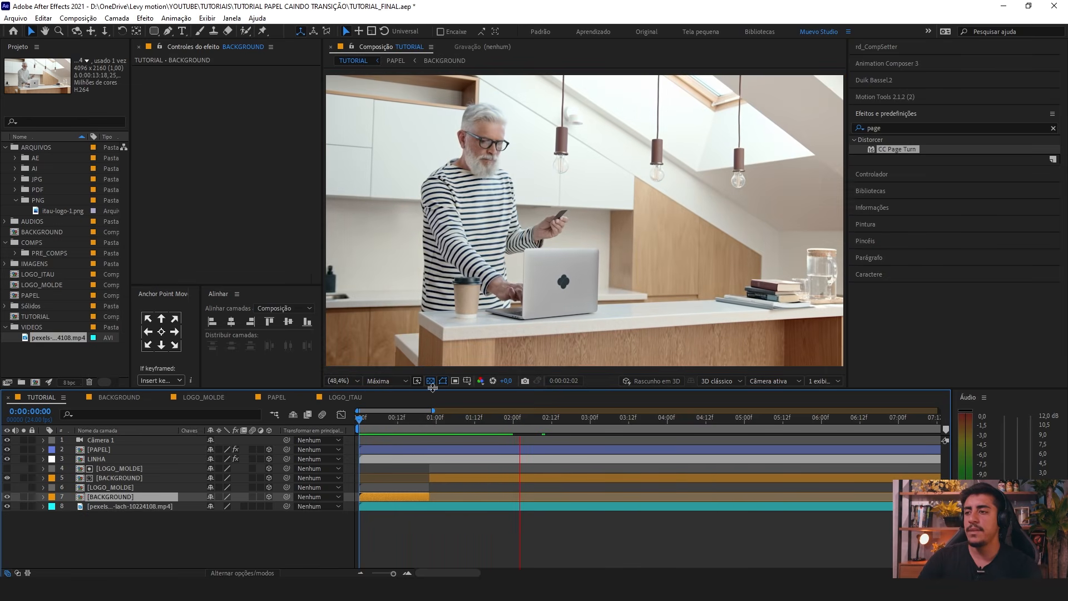
{"action": "key", "text": "space"}
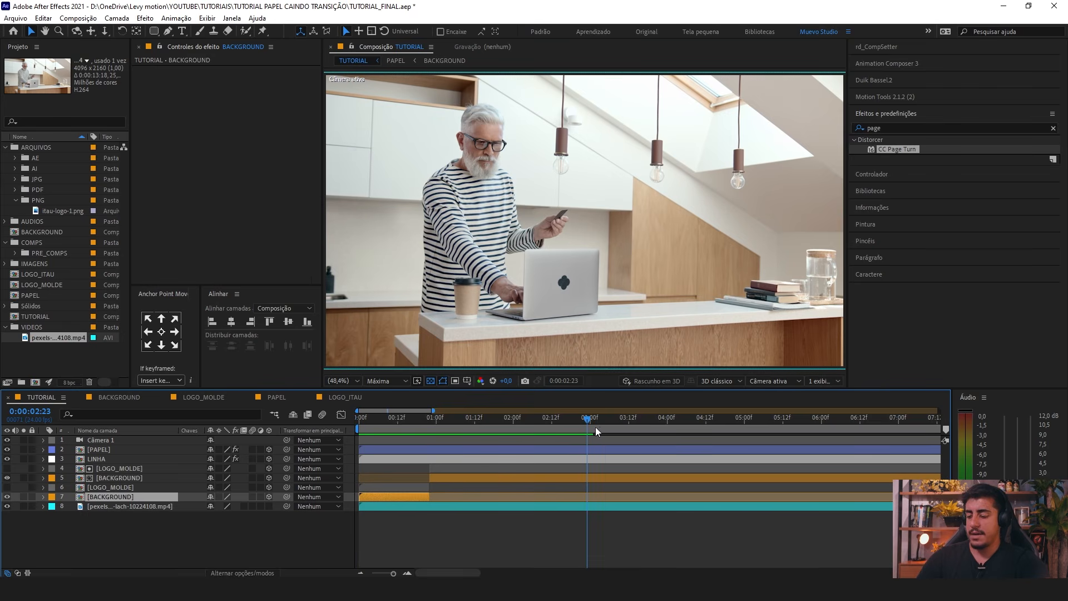
{"action": "key", "text": "n"}
{"action": "key", "text": "Home"}
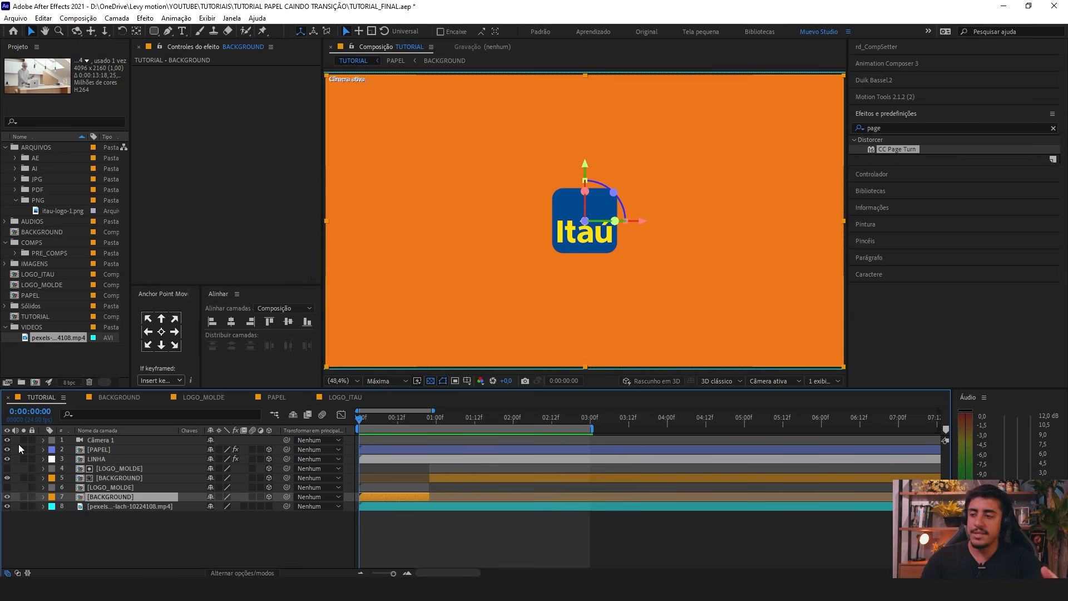
Step: Check the outline drawing between frames 14 and 21, and select the pexels video layer
{"action": "left_click_drag", "start_coordinate": [395, 422], "coordinate": [426, 422]}
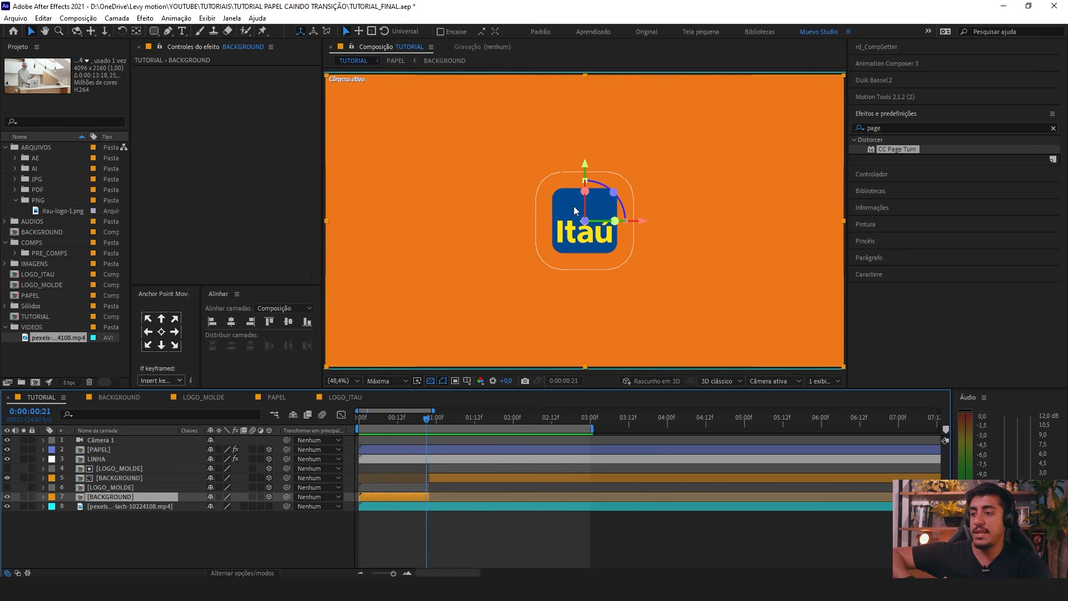
{"action": "left_click_drag", "start_coordinate": [413, 422], "coordinate": [402, 422]}
{"action": "left_click", "coordinate": [123, 506]}
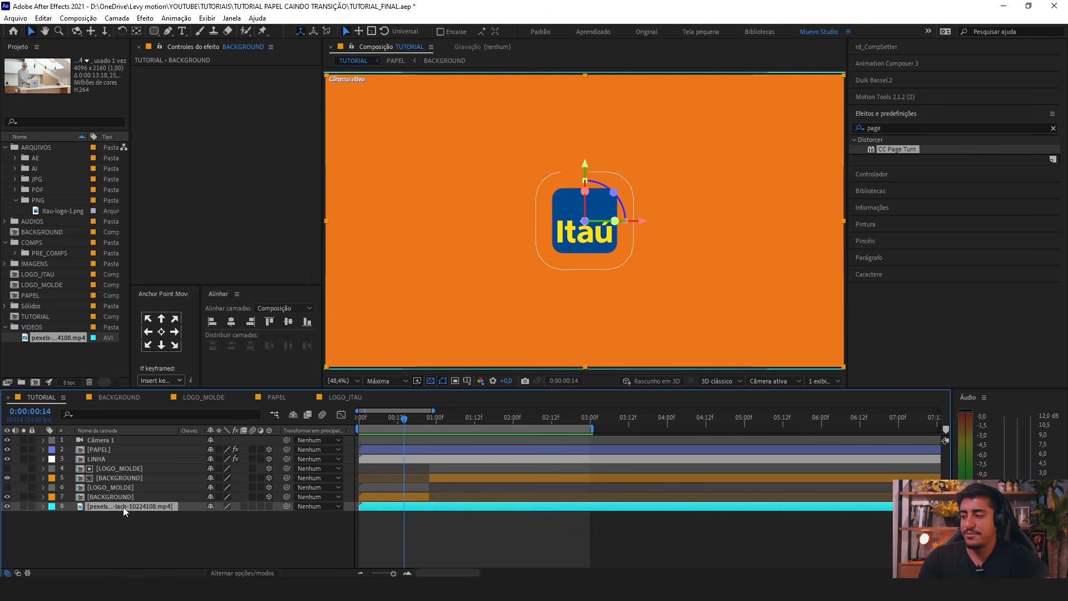